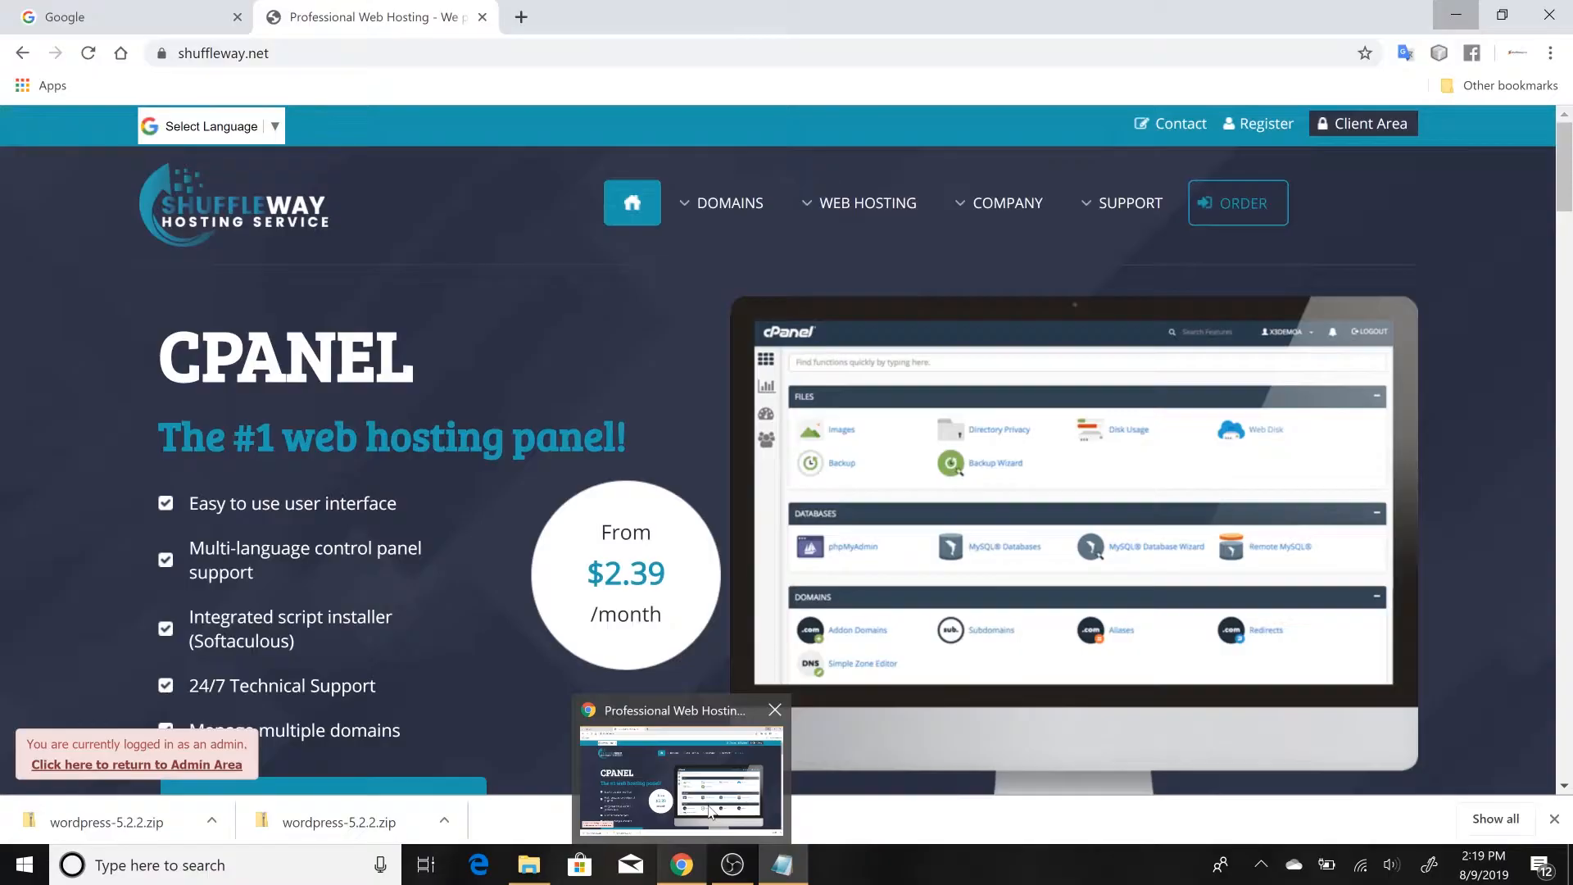
Search the web for "download wordpress" in a new browser tab and open the WordPress.org download page
click(712, 811)
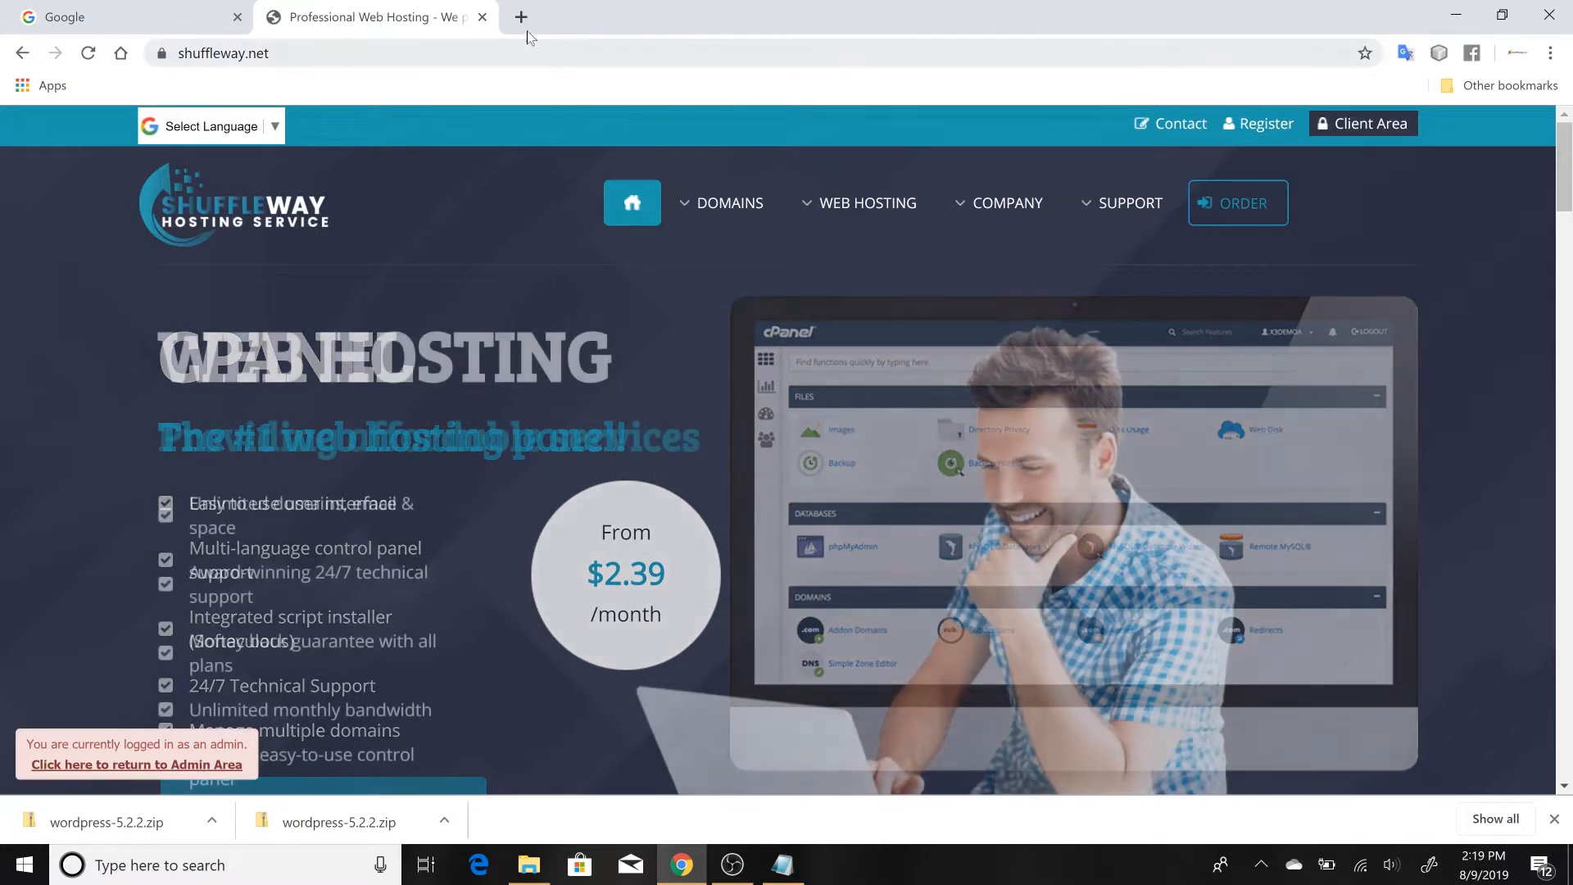
click(521, 17)
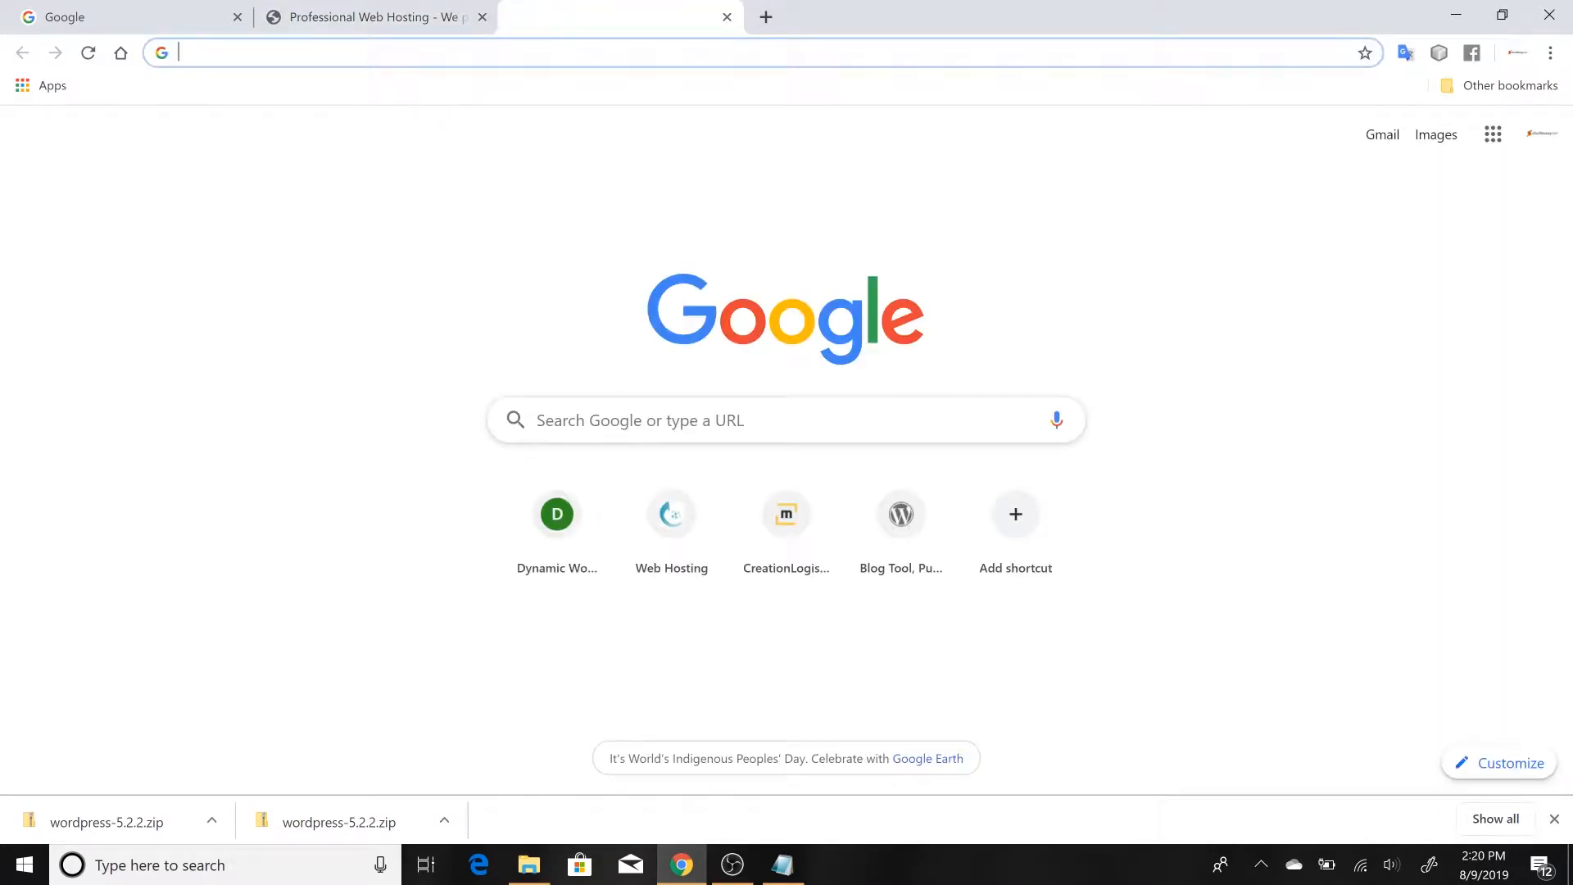
text(dow)
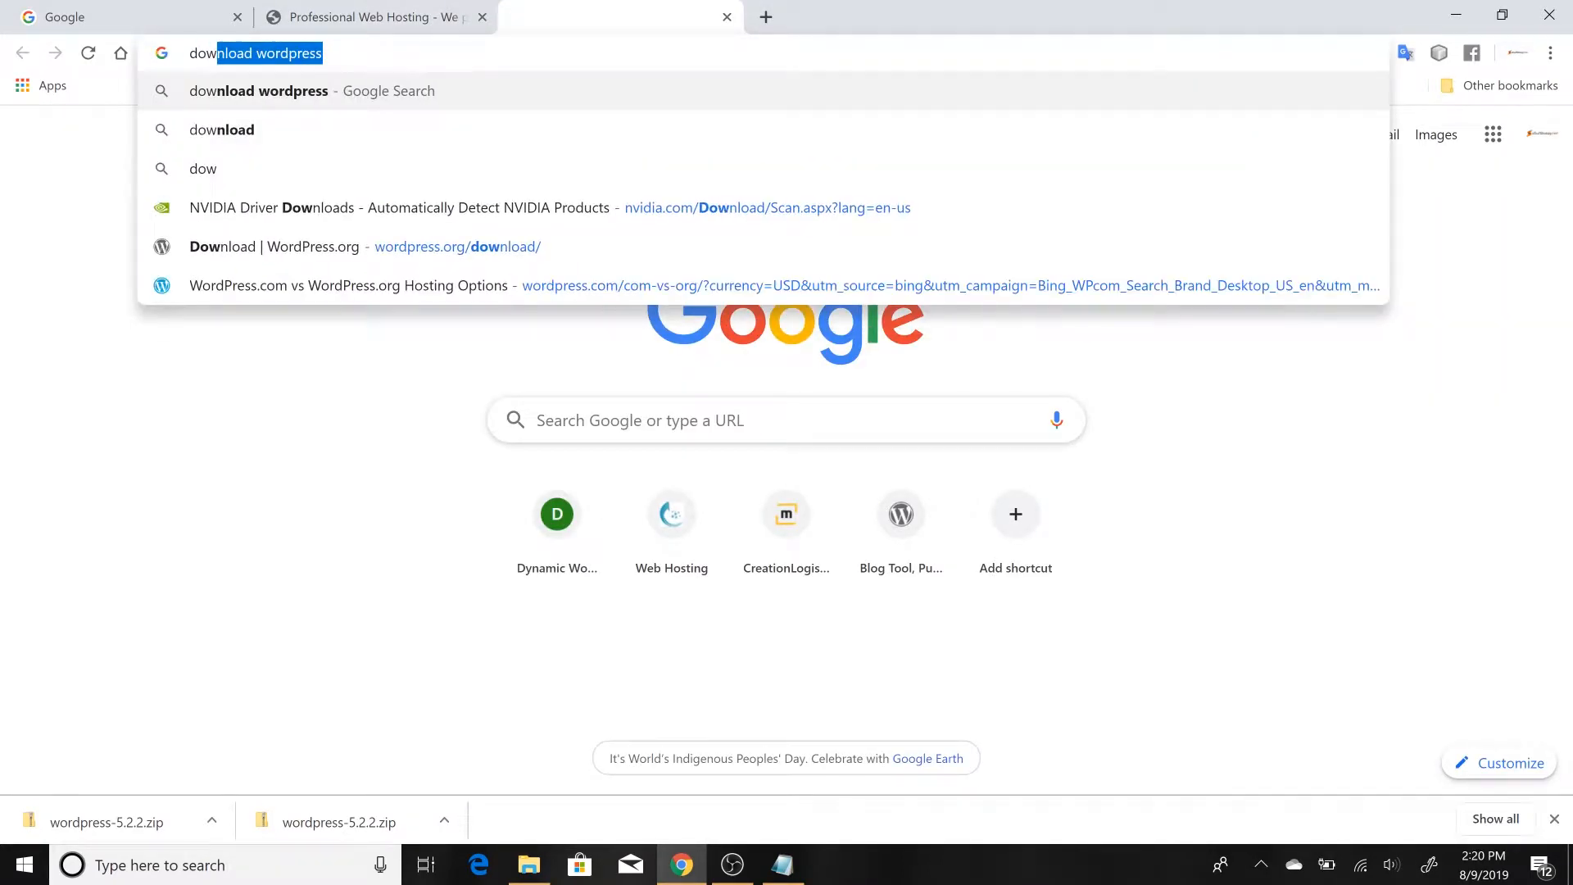
key(Right)
key(Return)
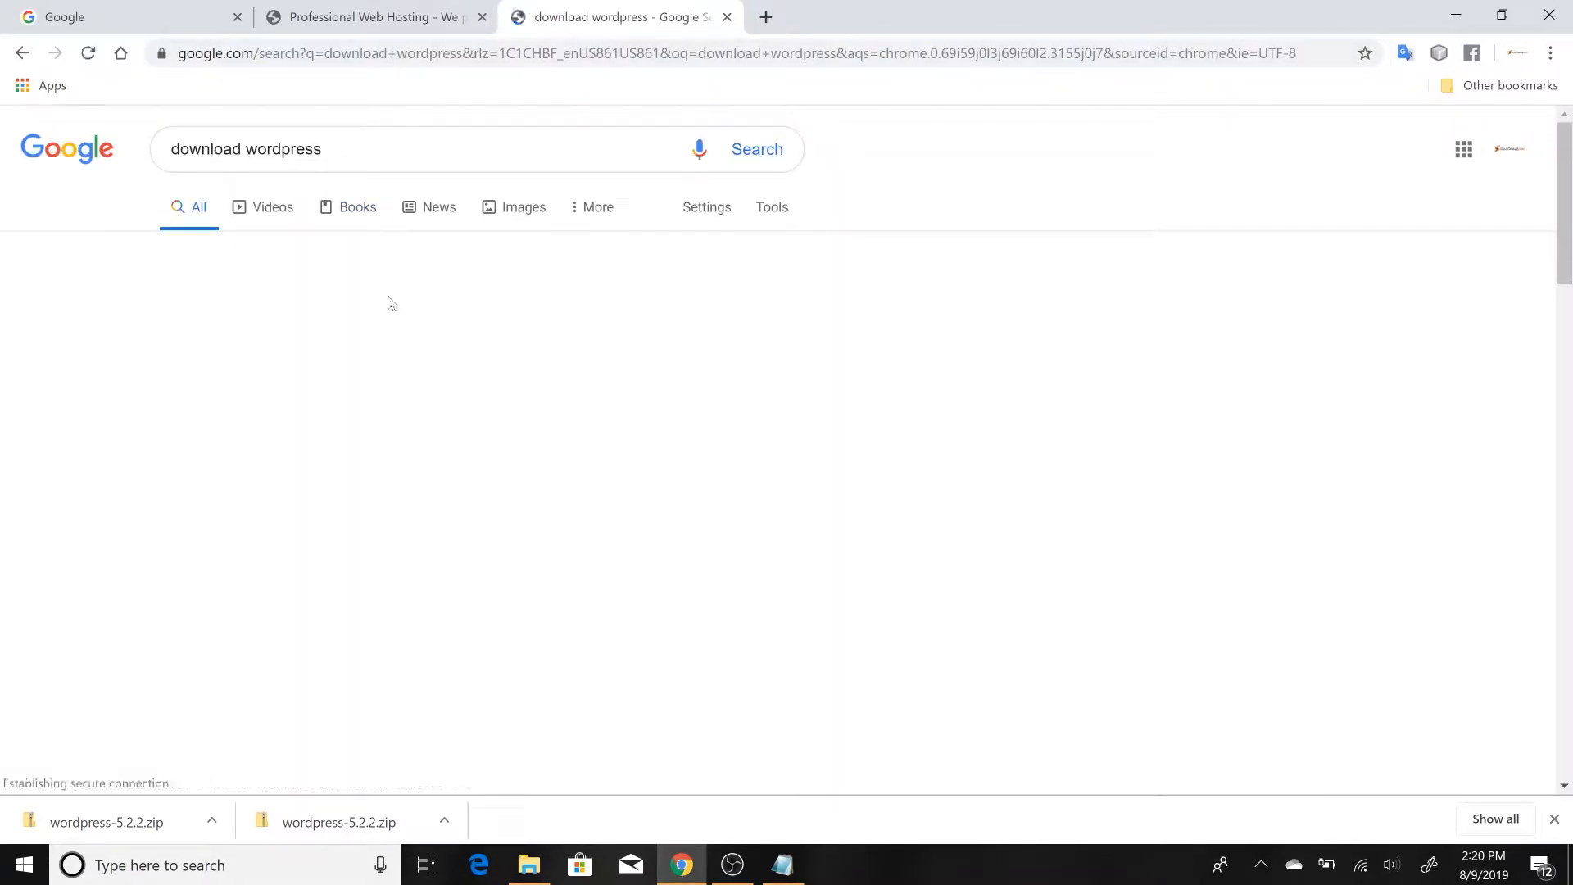
scroll(386, 303, down, 3)
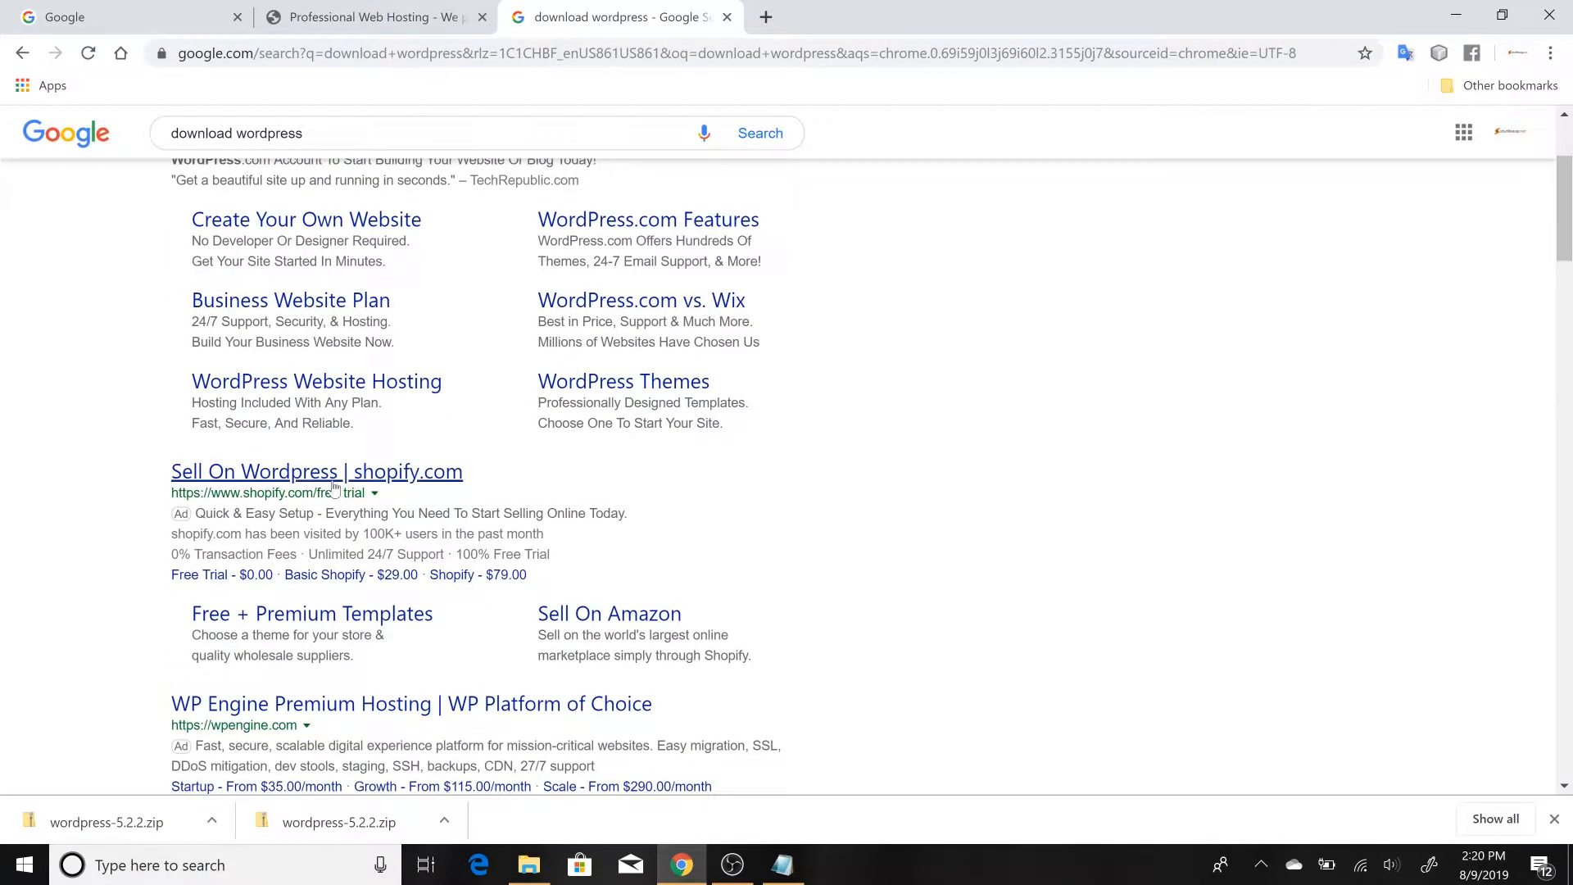
scroll(389, 302, down, 5)
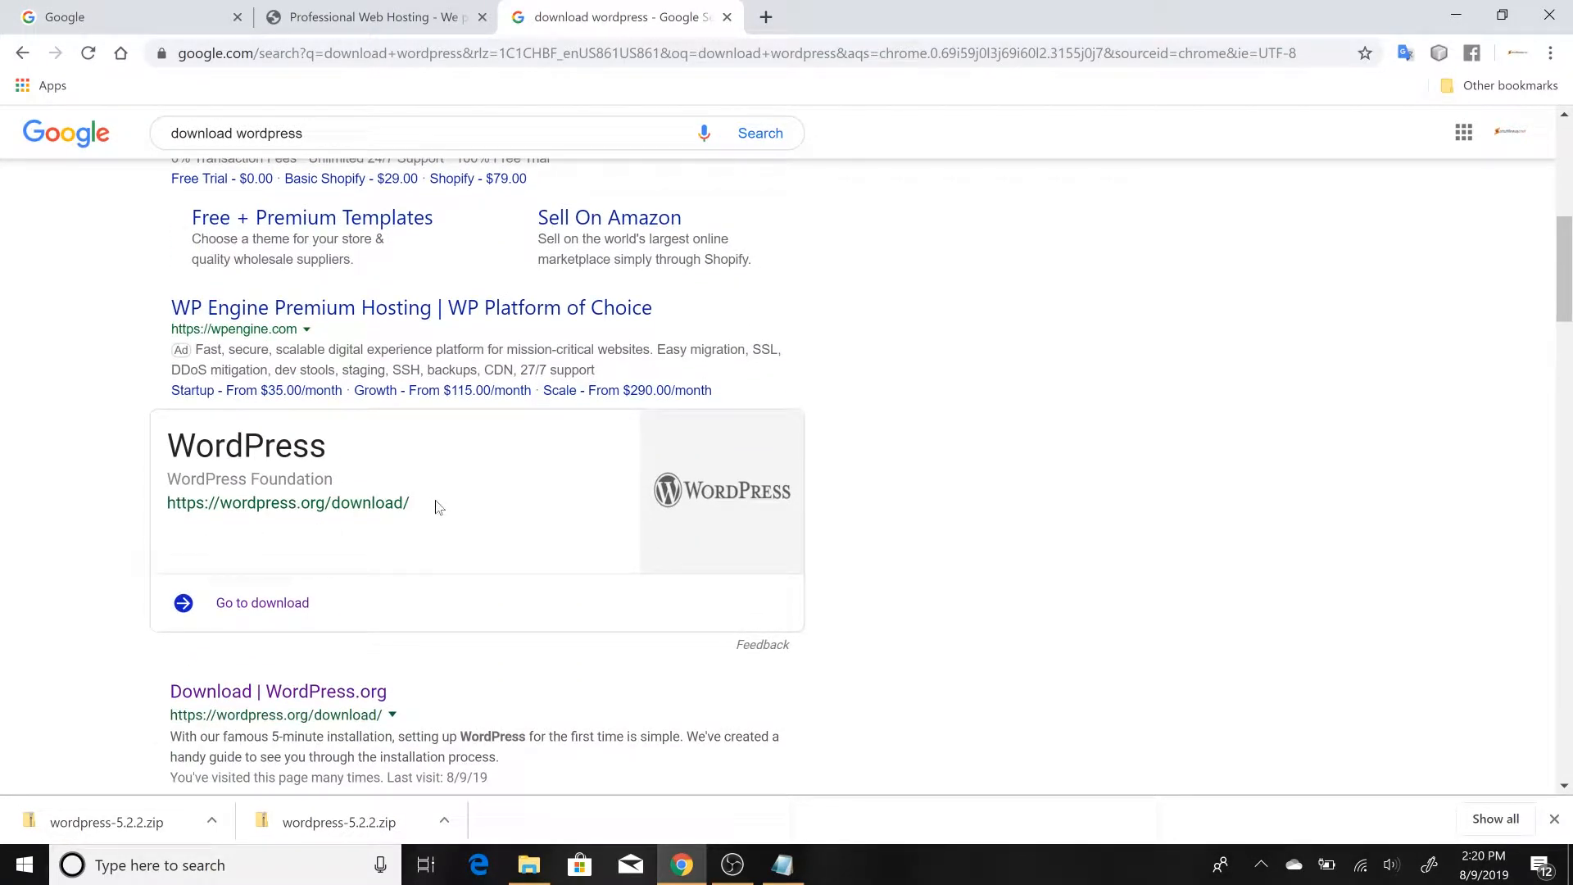
click(281, 606)
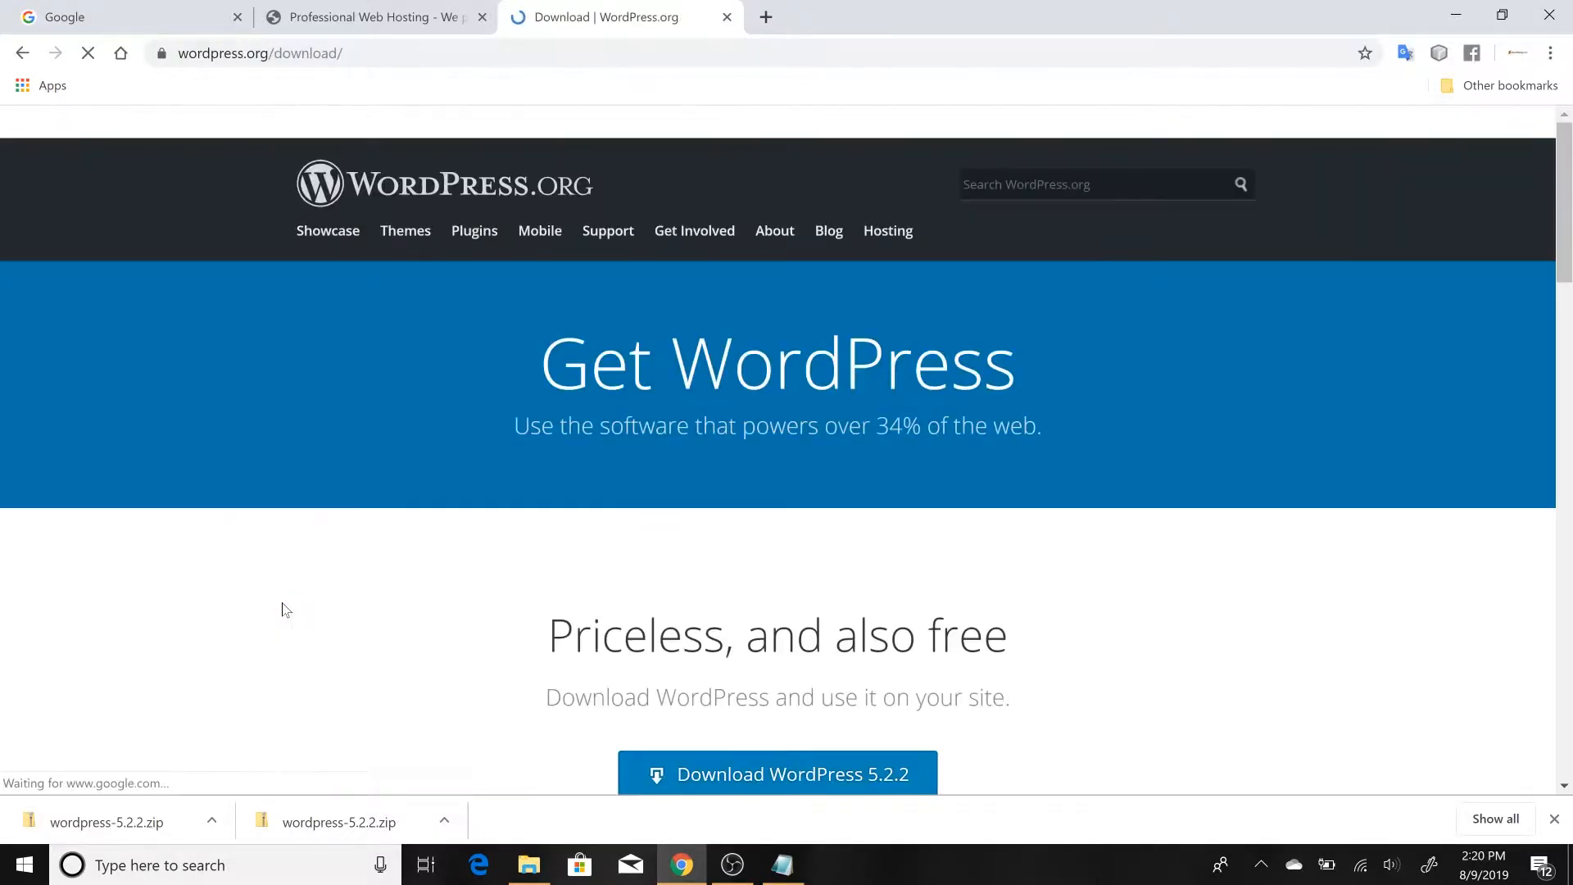
Start the WordPress 5.2.2 download from the page and cancel the save dialog
scroll(632, 577, down, 2)
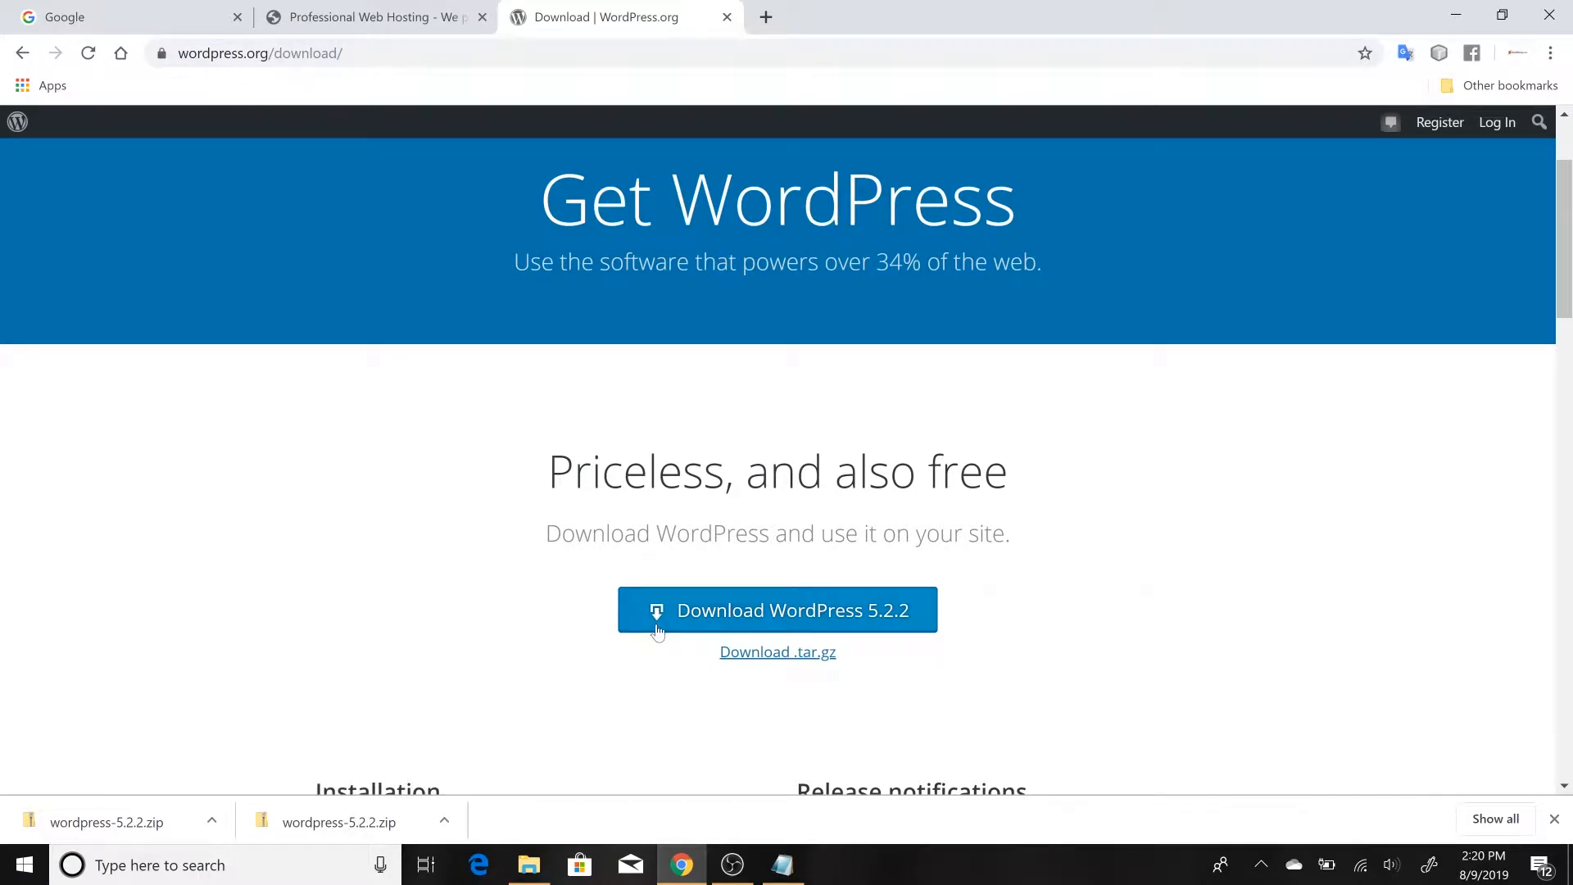
click(743, 630)
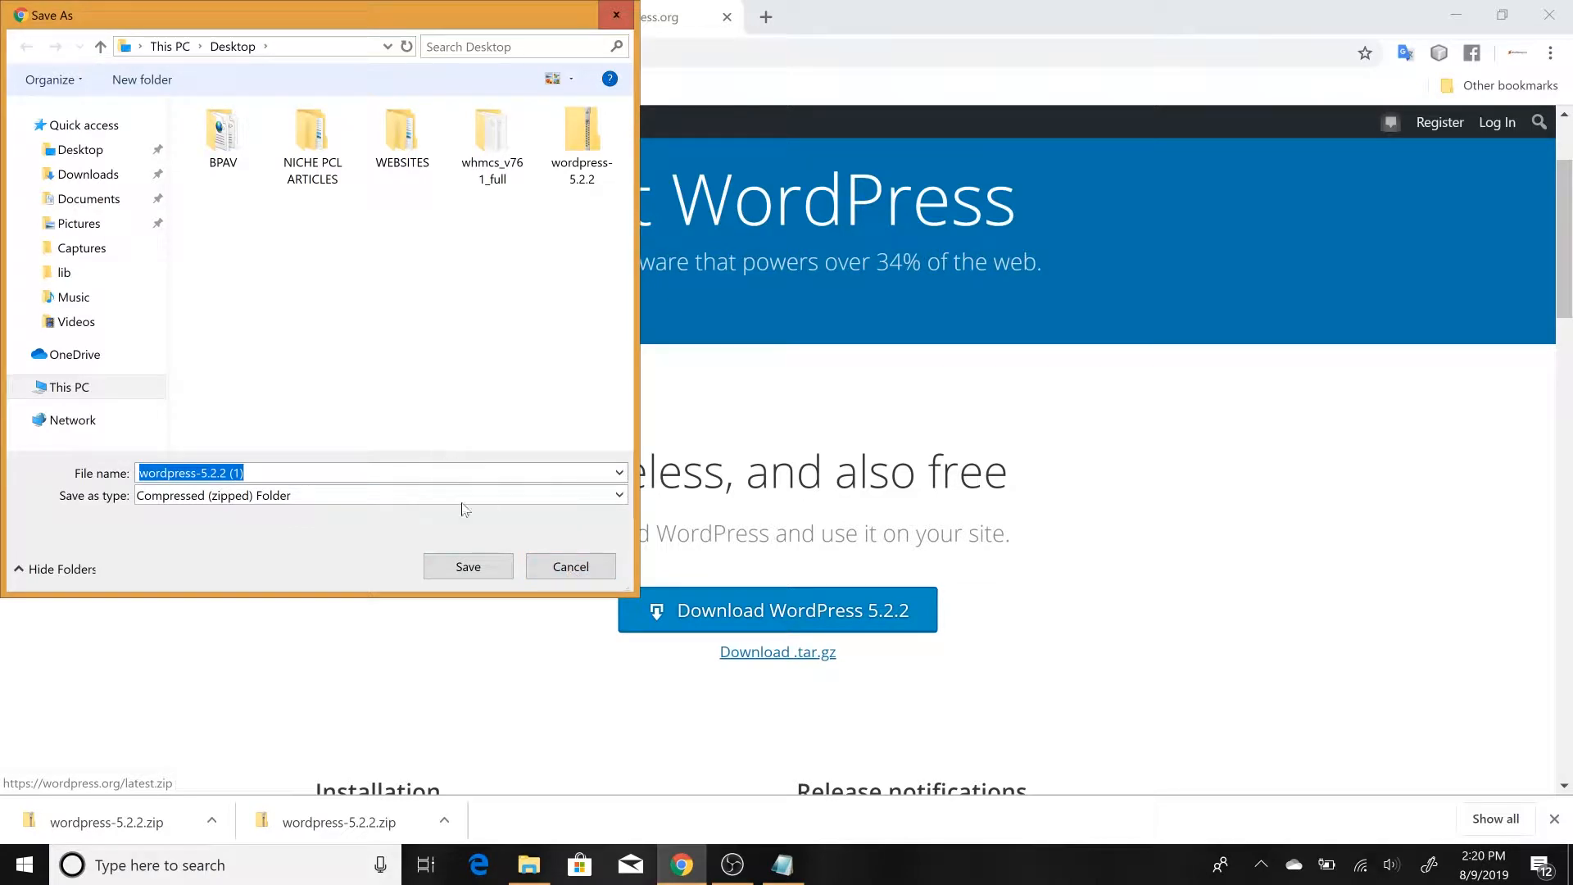
click(562, 560)
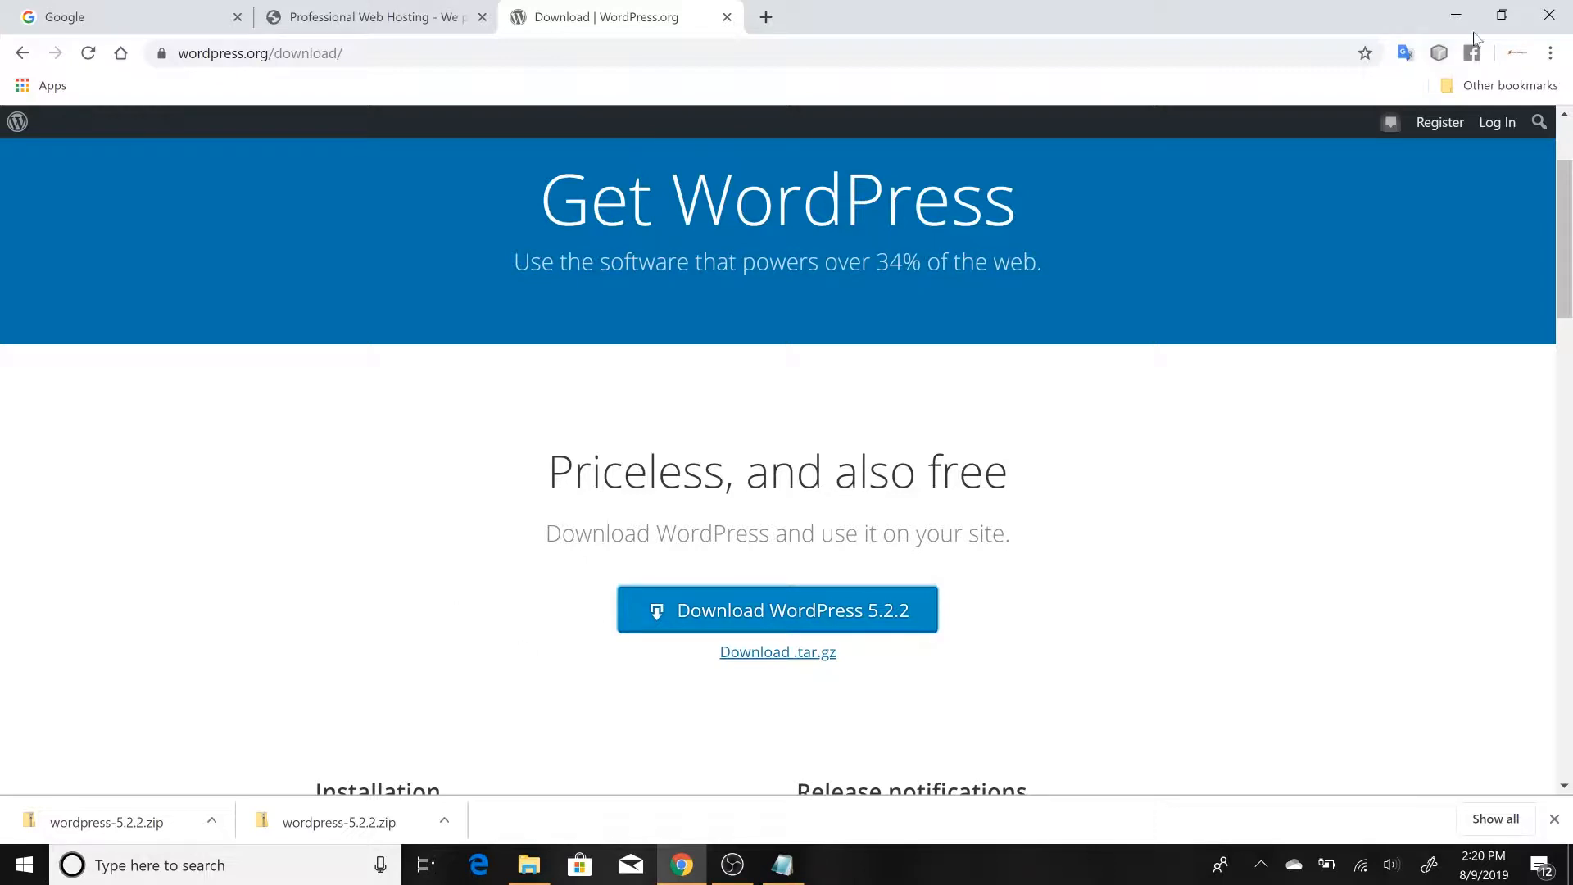
Switch to the Notepad outline and add a blank line before and after "Creating a Sub Domain"
click(1502, 15)
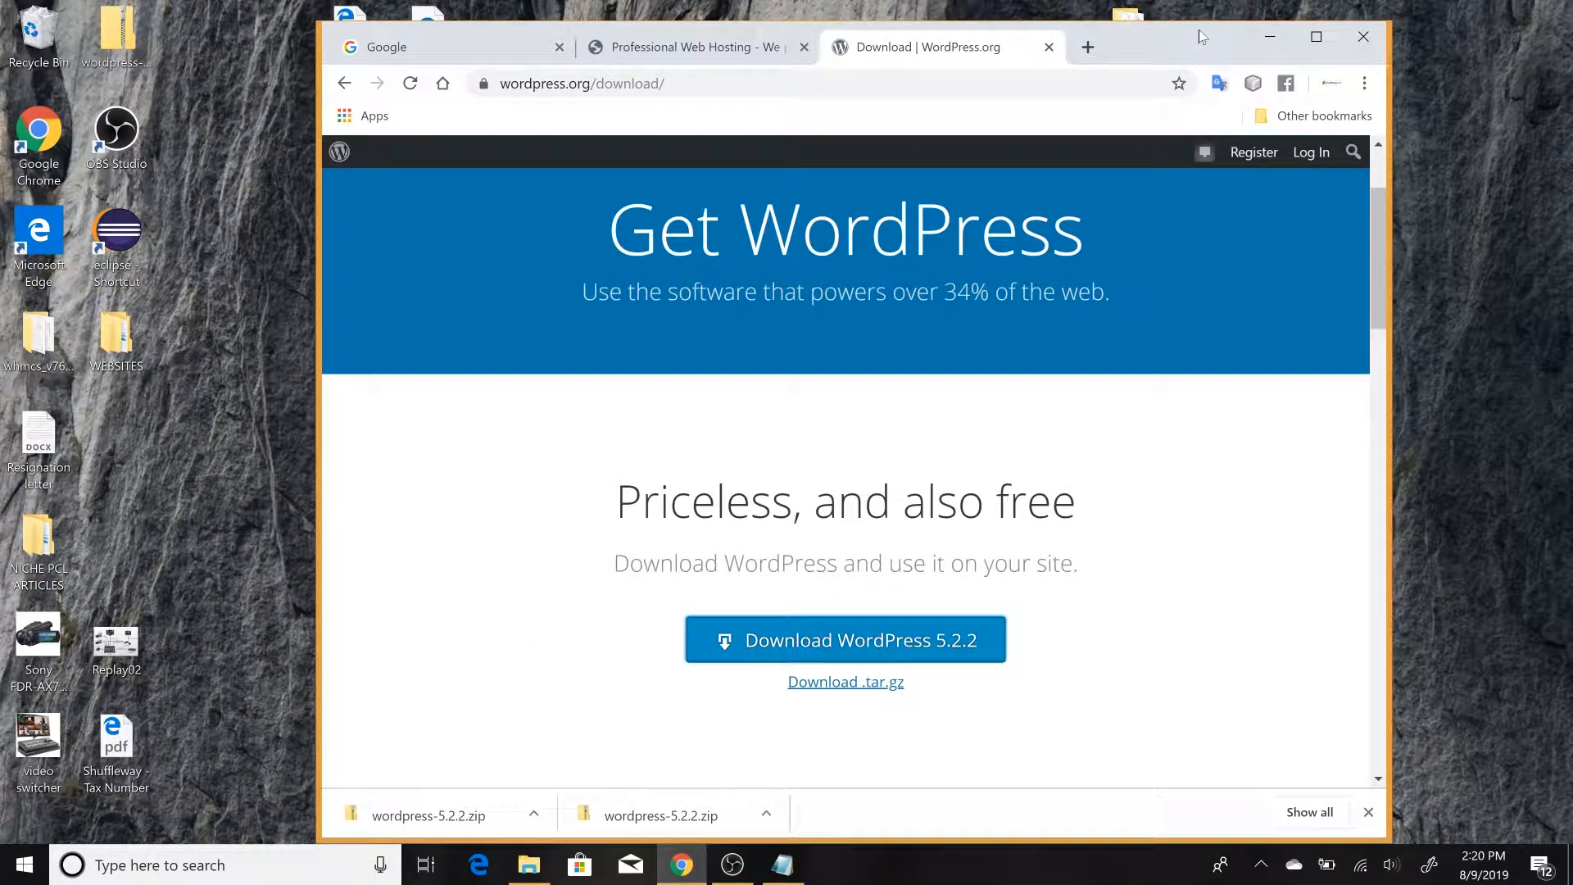
click(1270, 36)
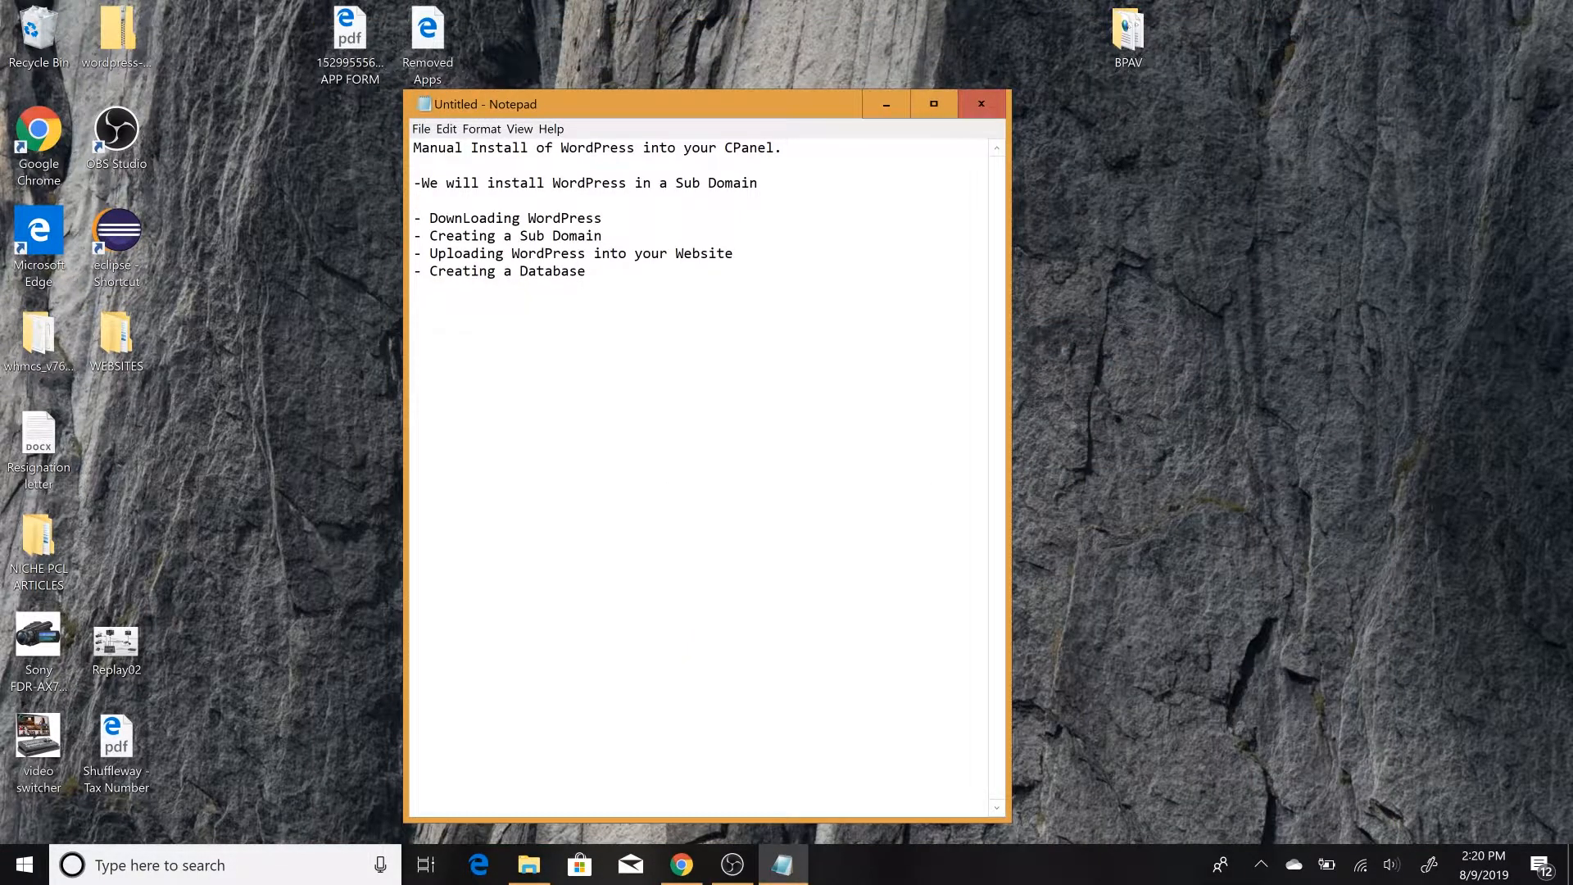
key(Return)
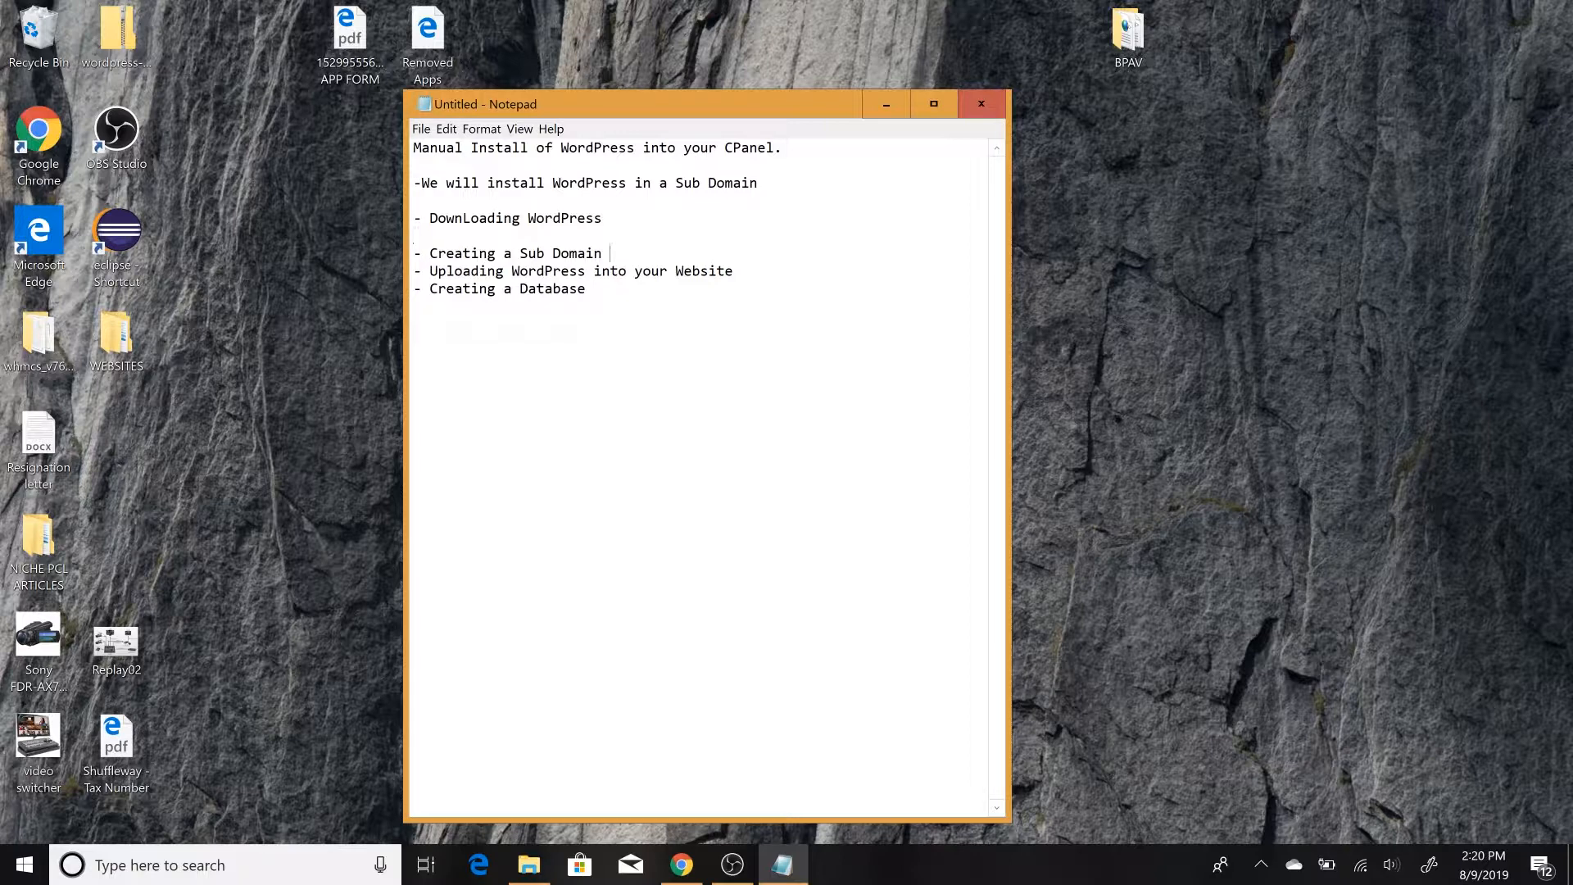
key(Return)
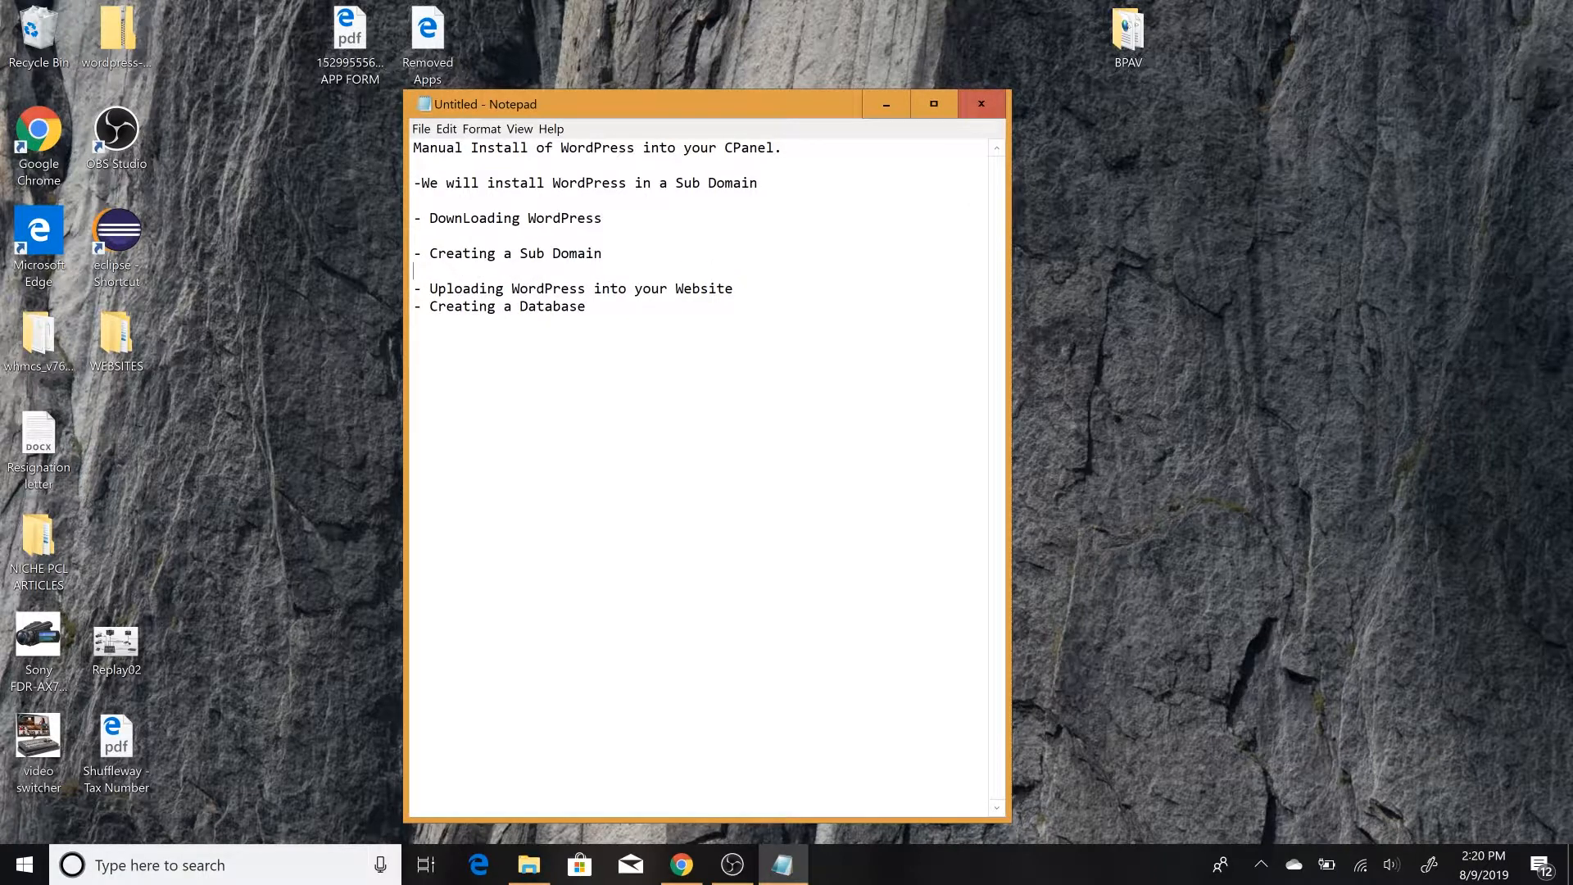
Switch back to Chrome, maximize it, and open the client area login page on the ShuffleWay site
click(681, 864)
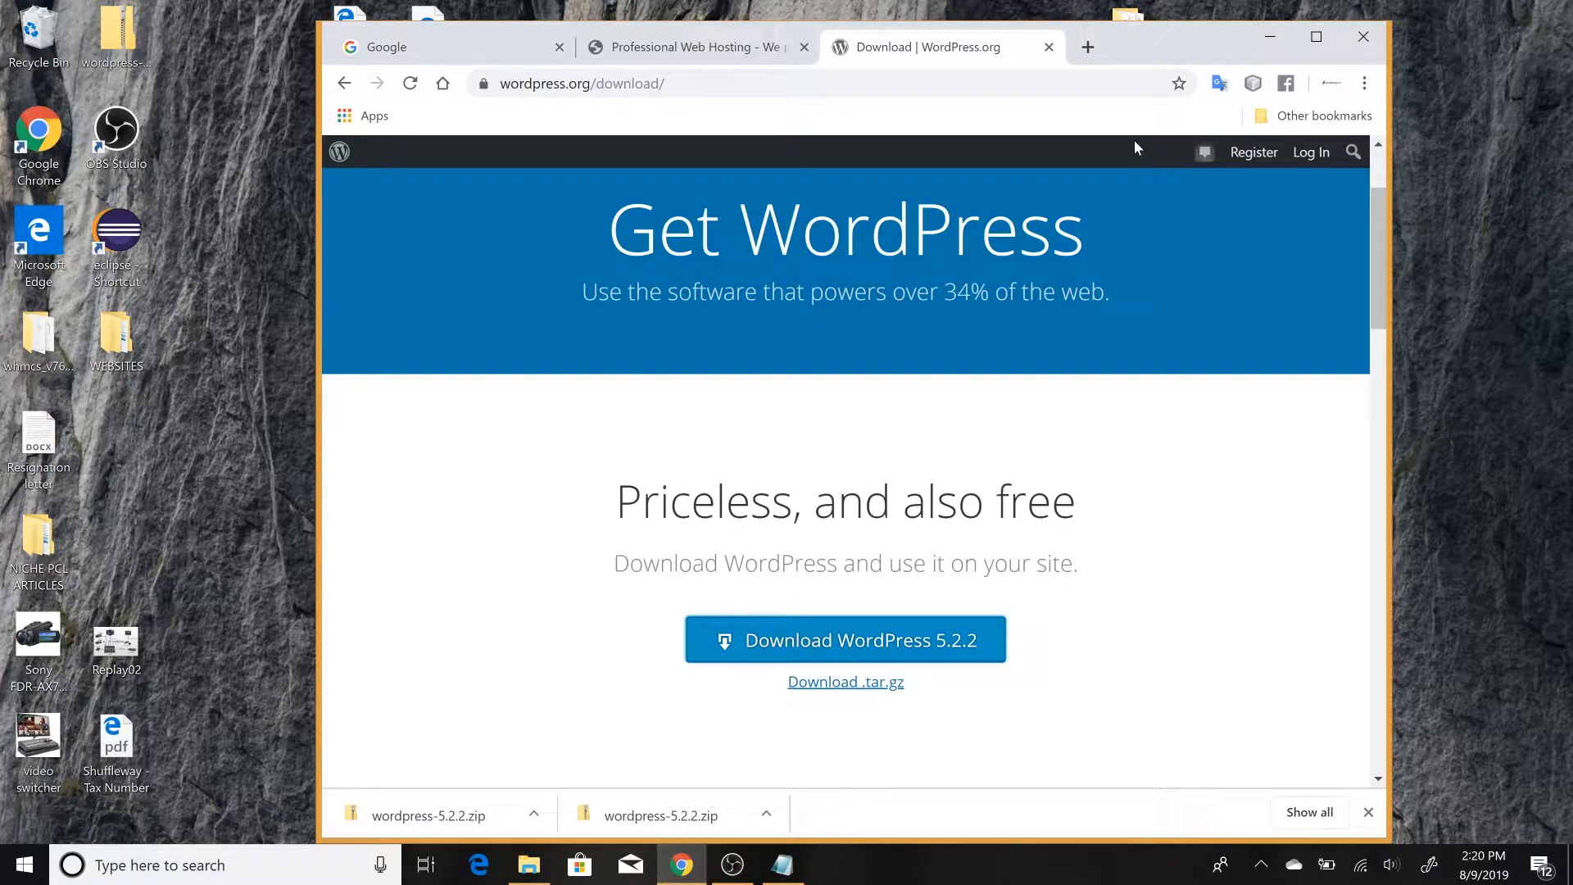
click(1317, 36)
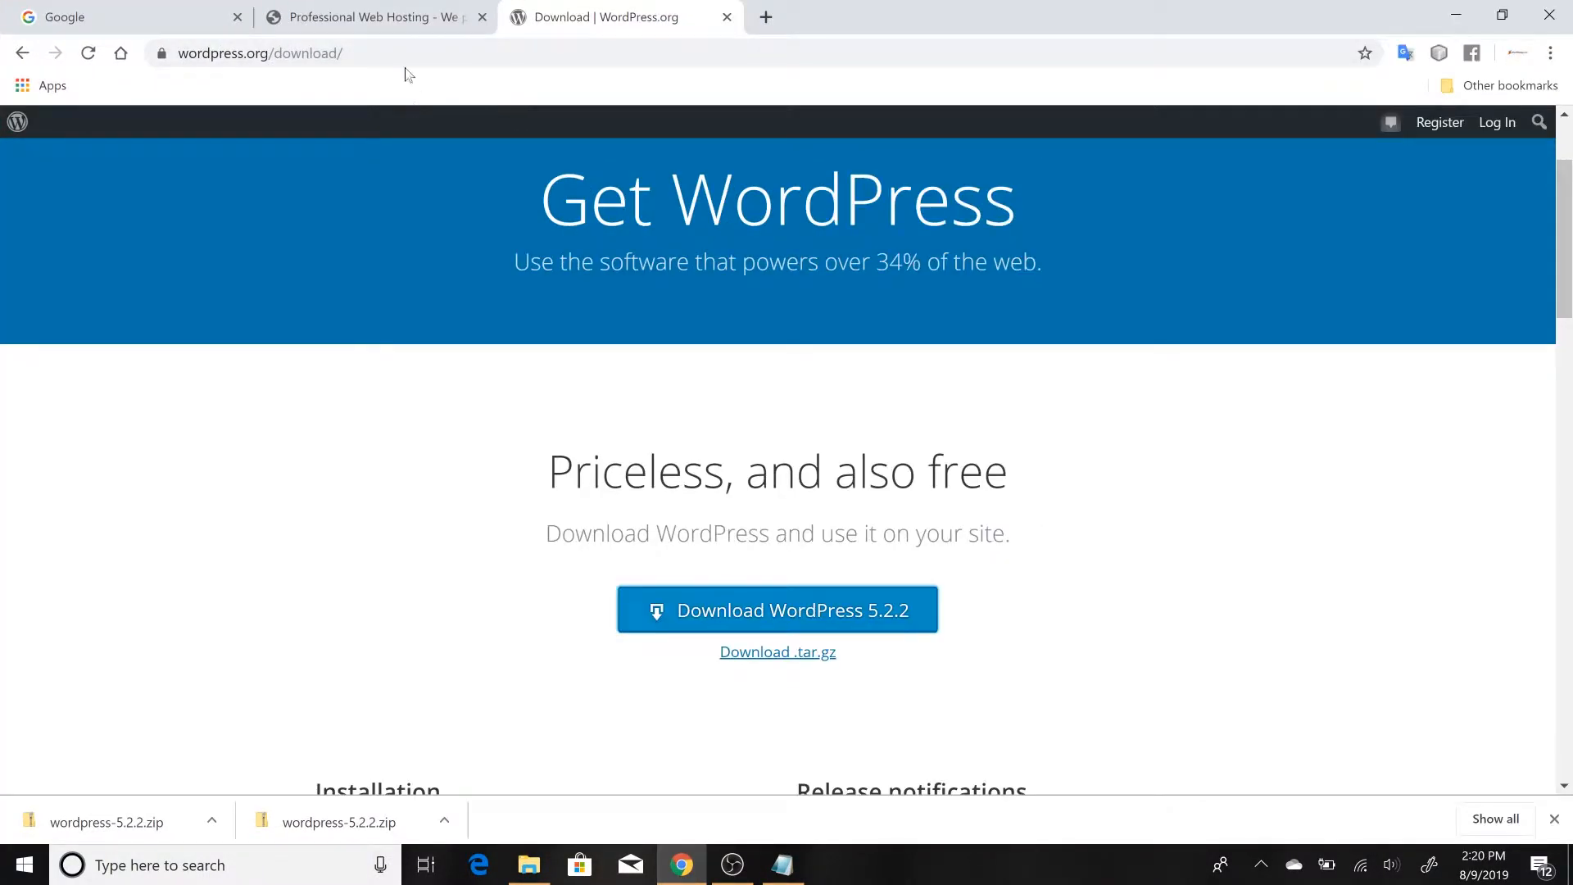
click(400, 23)
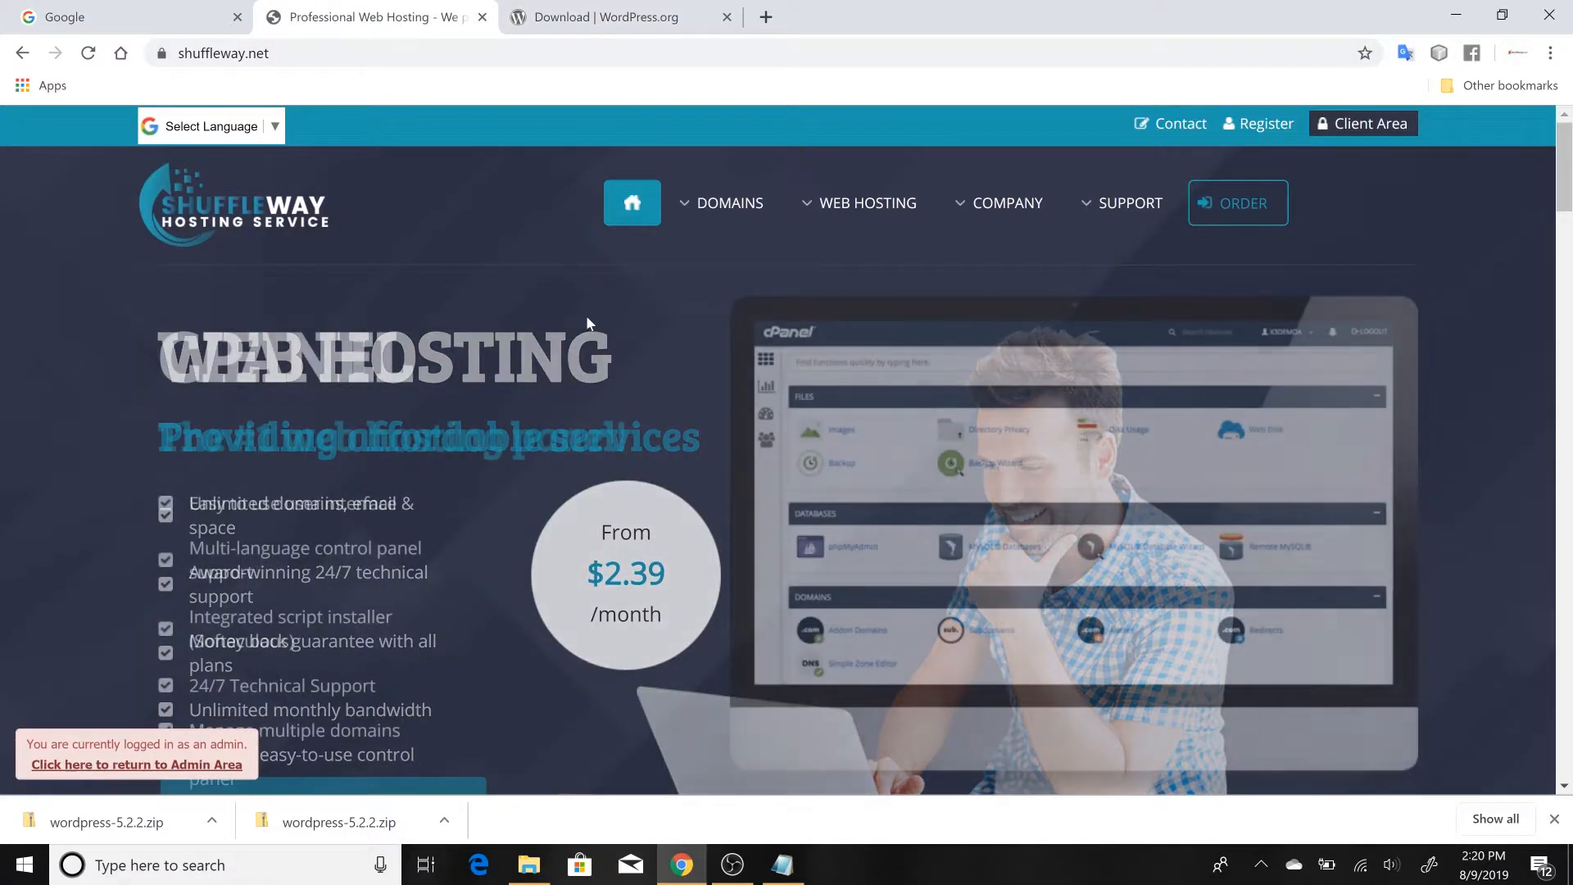
click(1338, 122)
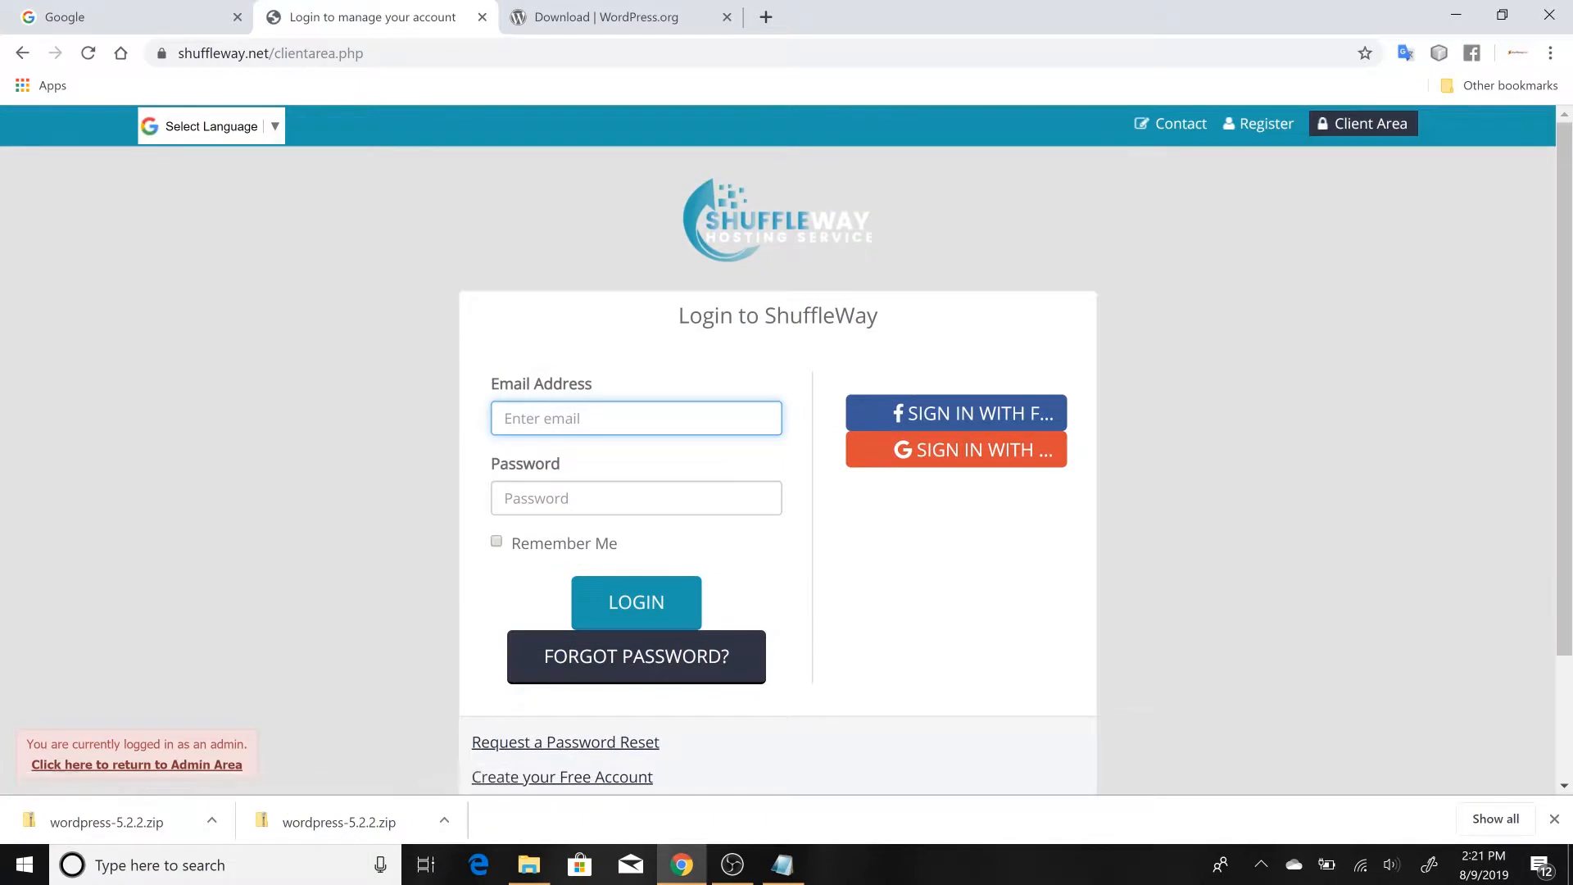
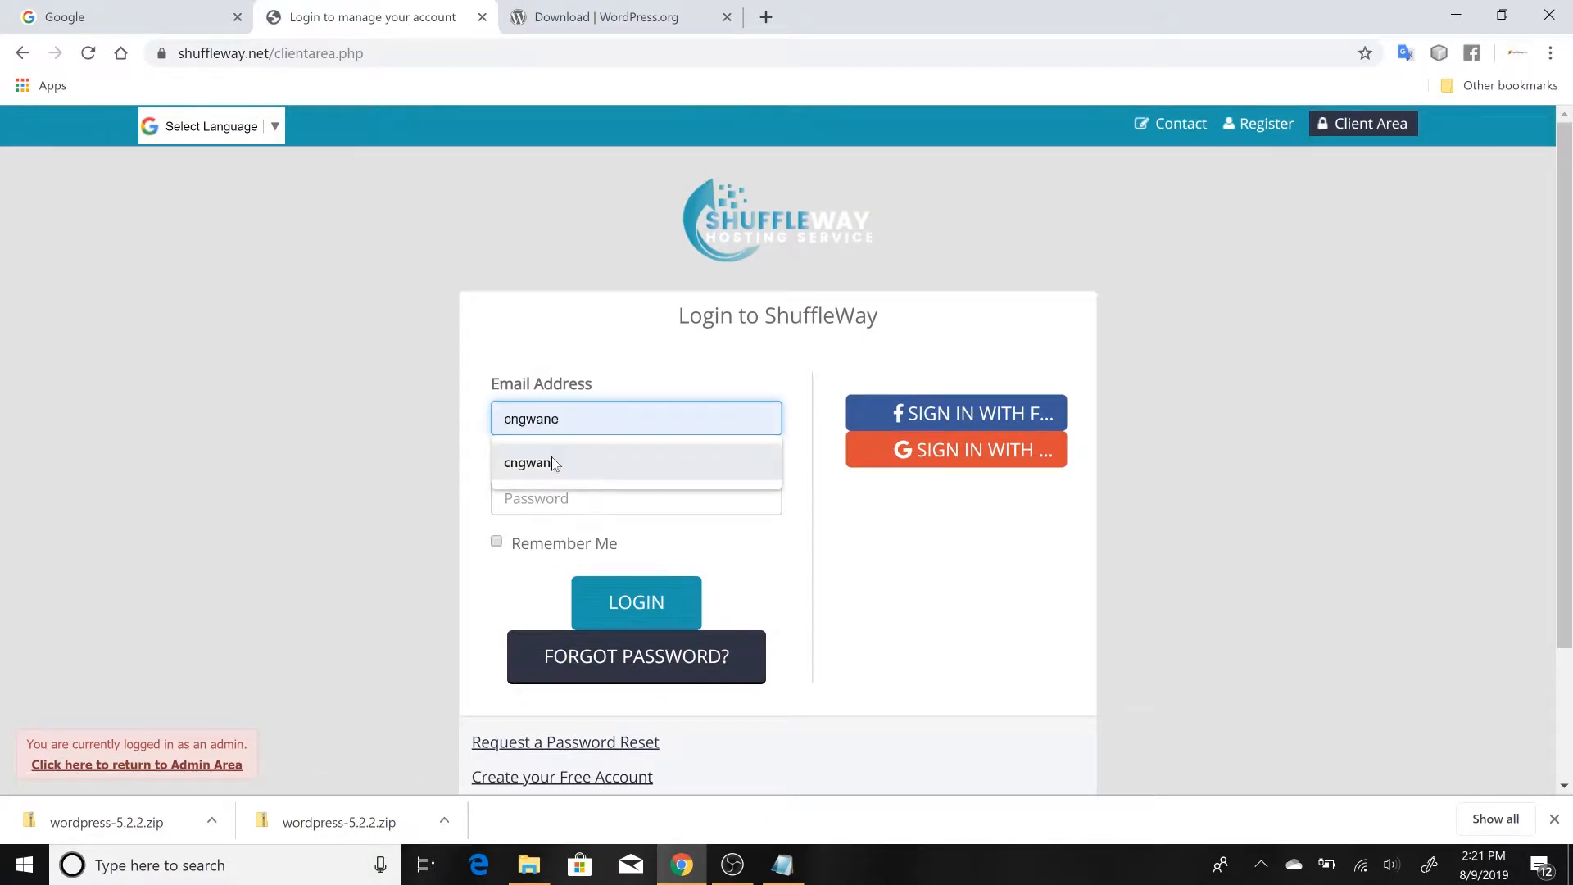
Log in to the ShuffleWay client area with the account's email address and password
click(555, 465)
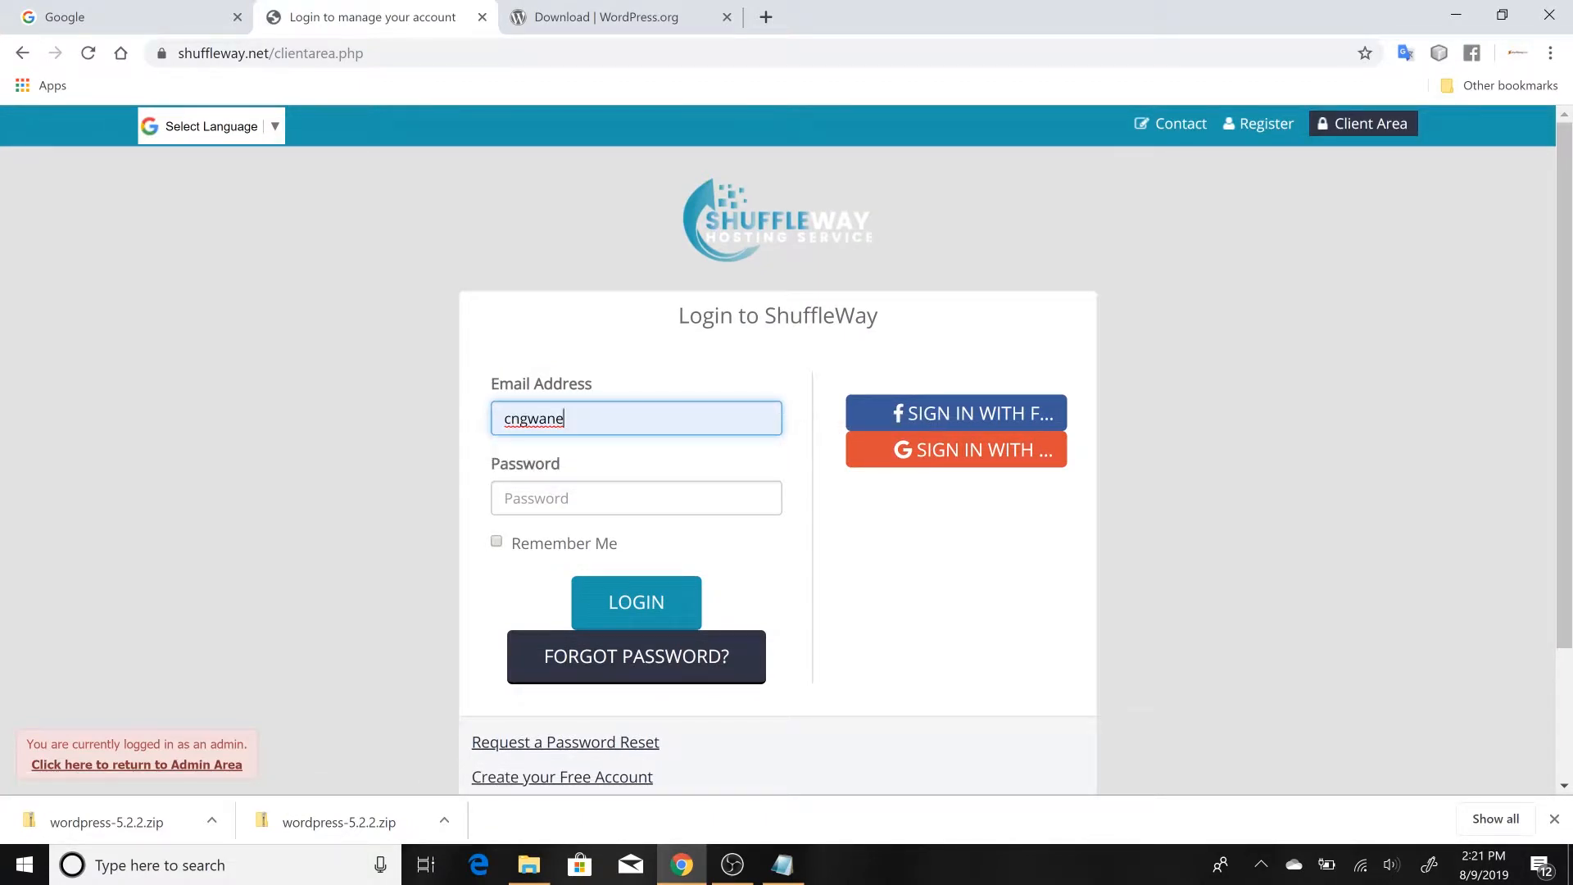
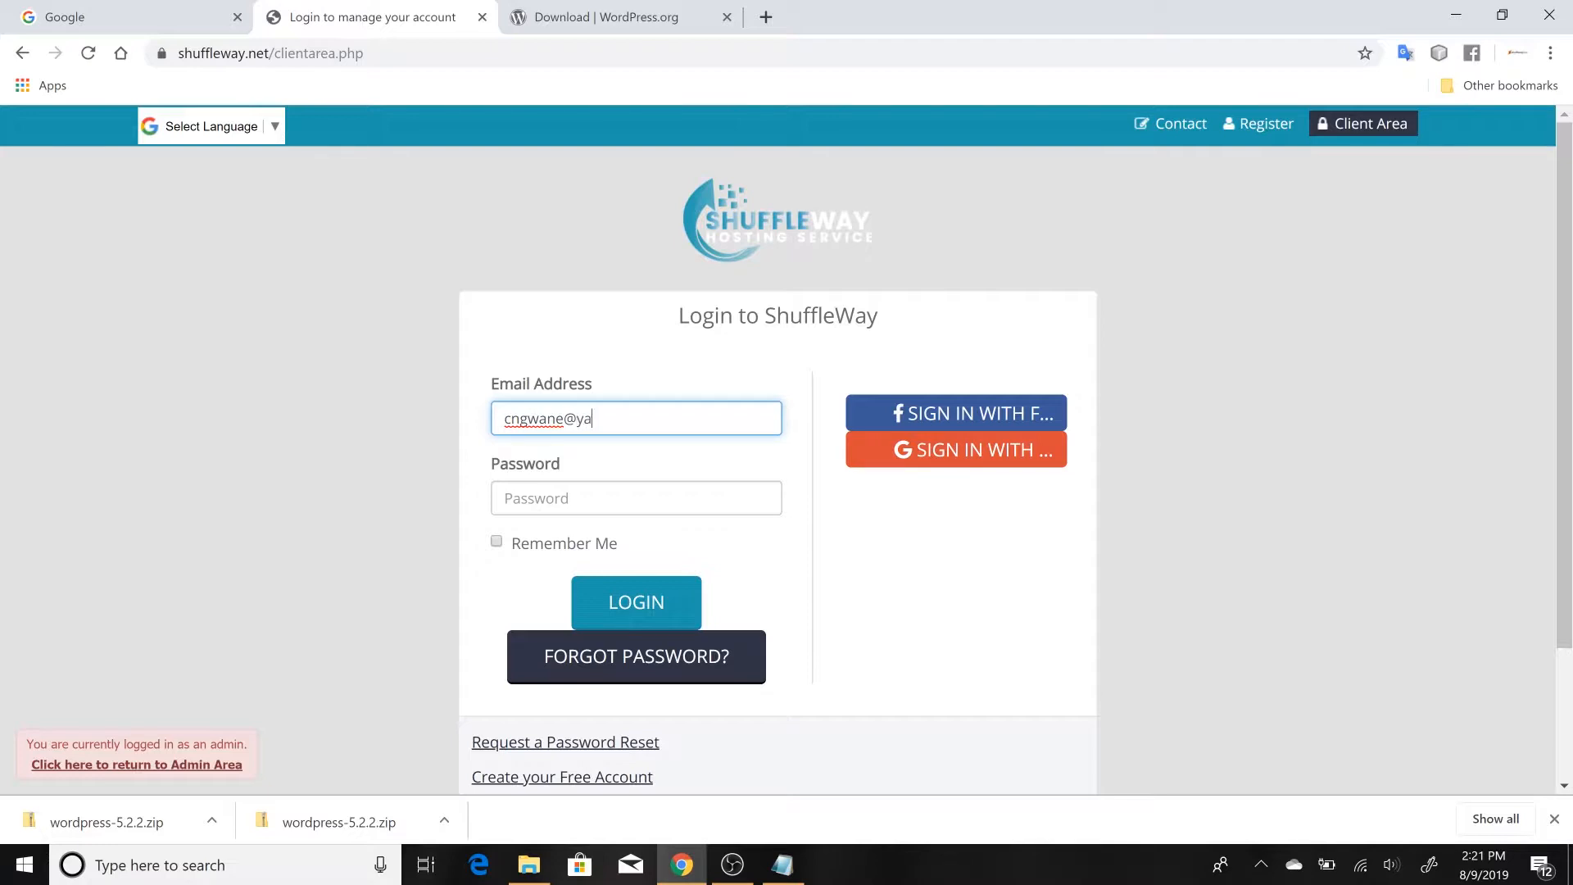
key(Tab)
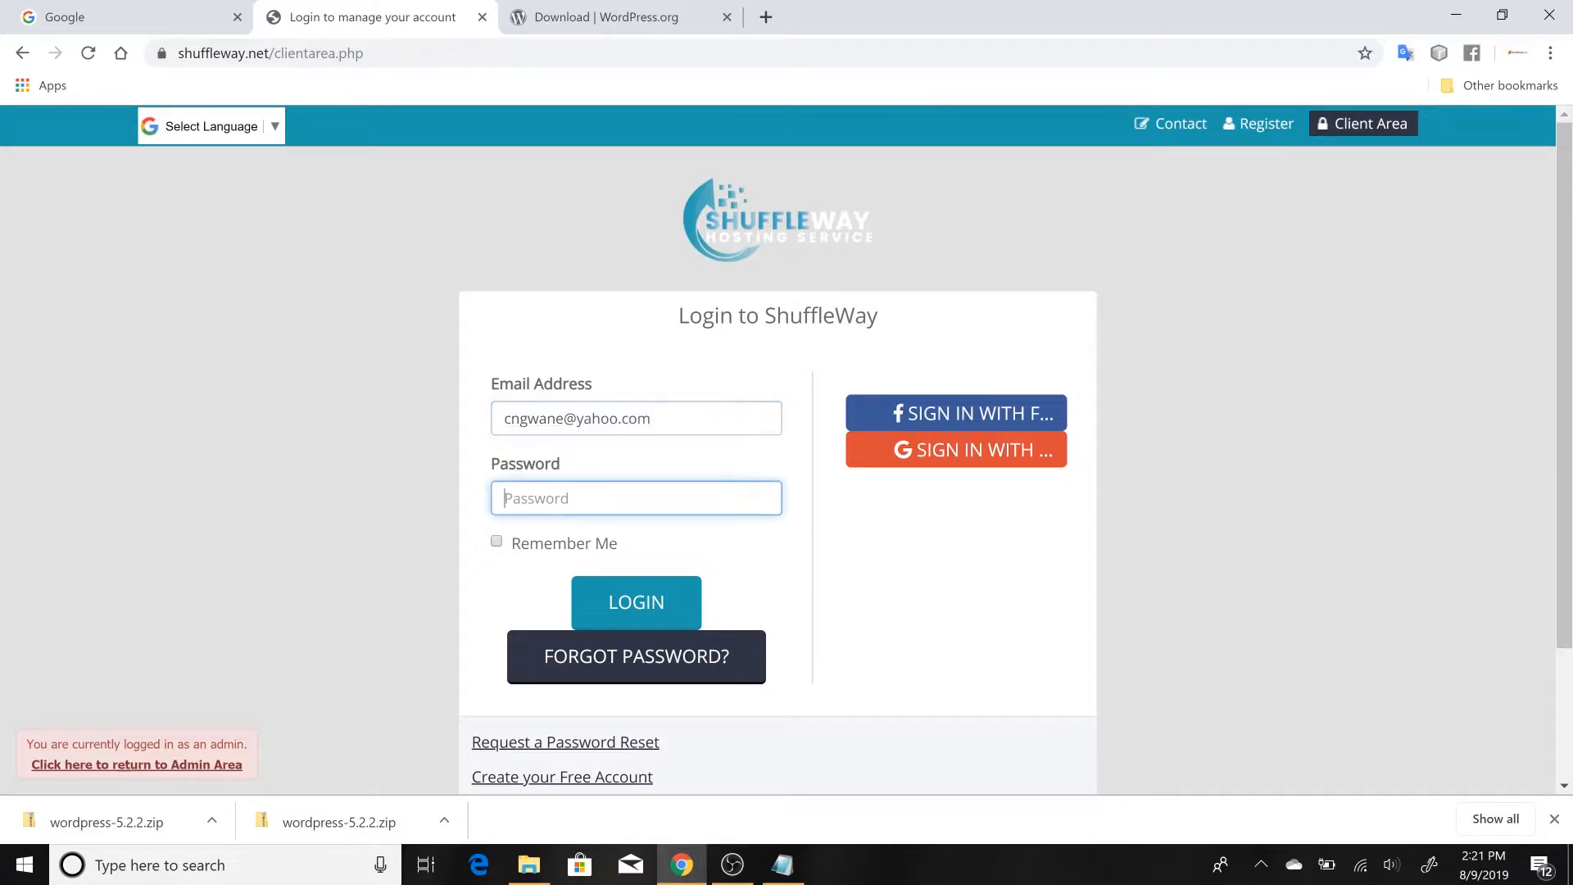
text(•••••)
text(••••)
key(Return)
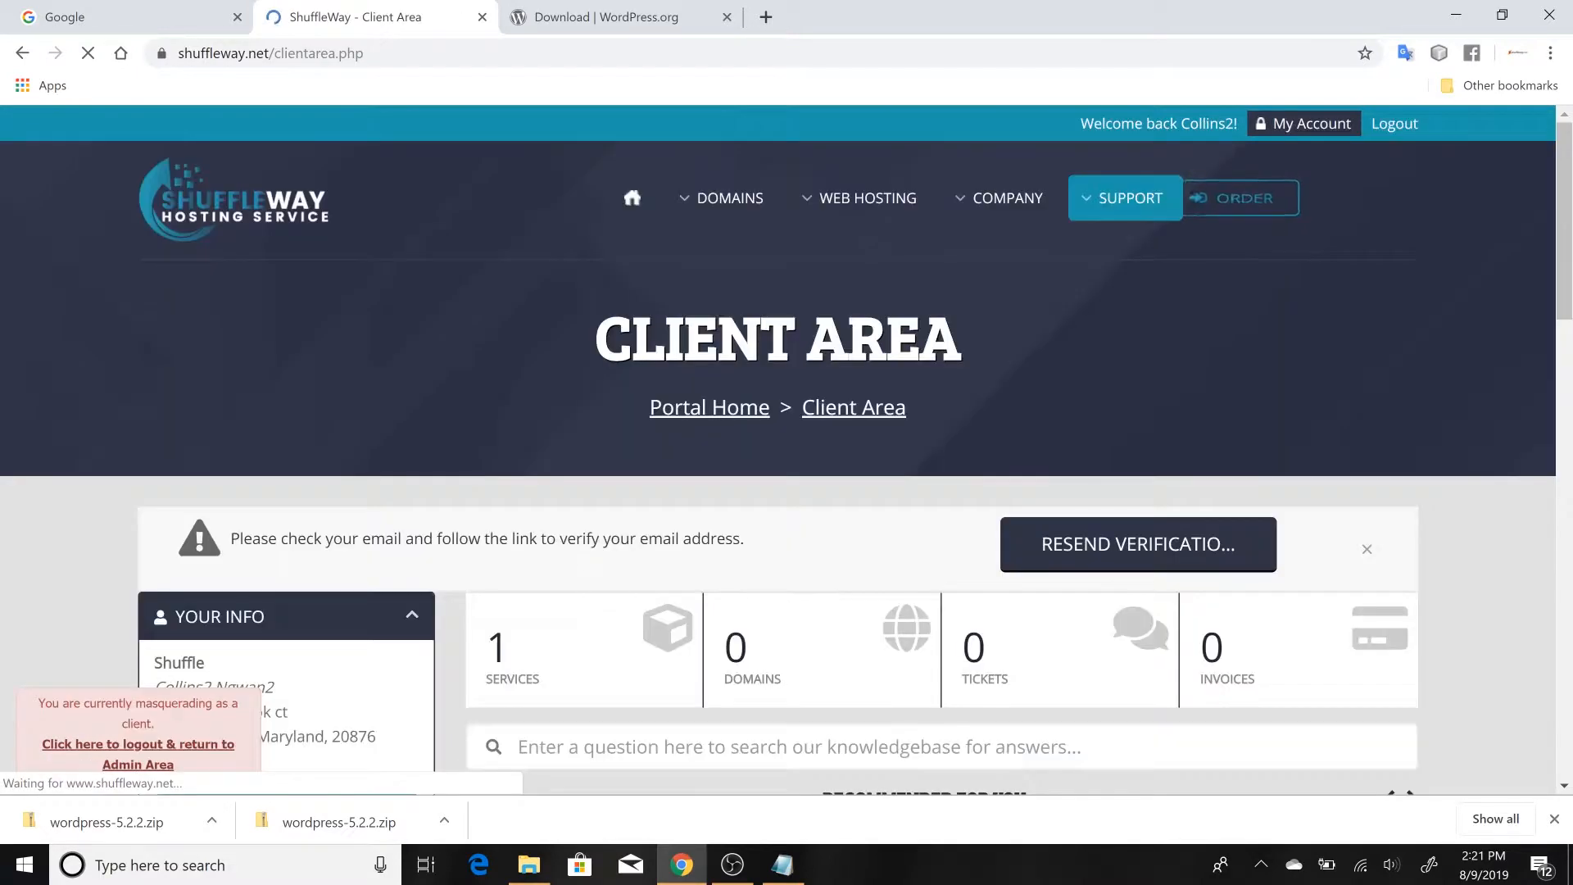
Open the STARTER hosting service for shuffleway.com from the account's services and log in to its cPanel
scroll(583, 490, down, 2)
scroll(583, 498, down, 1)
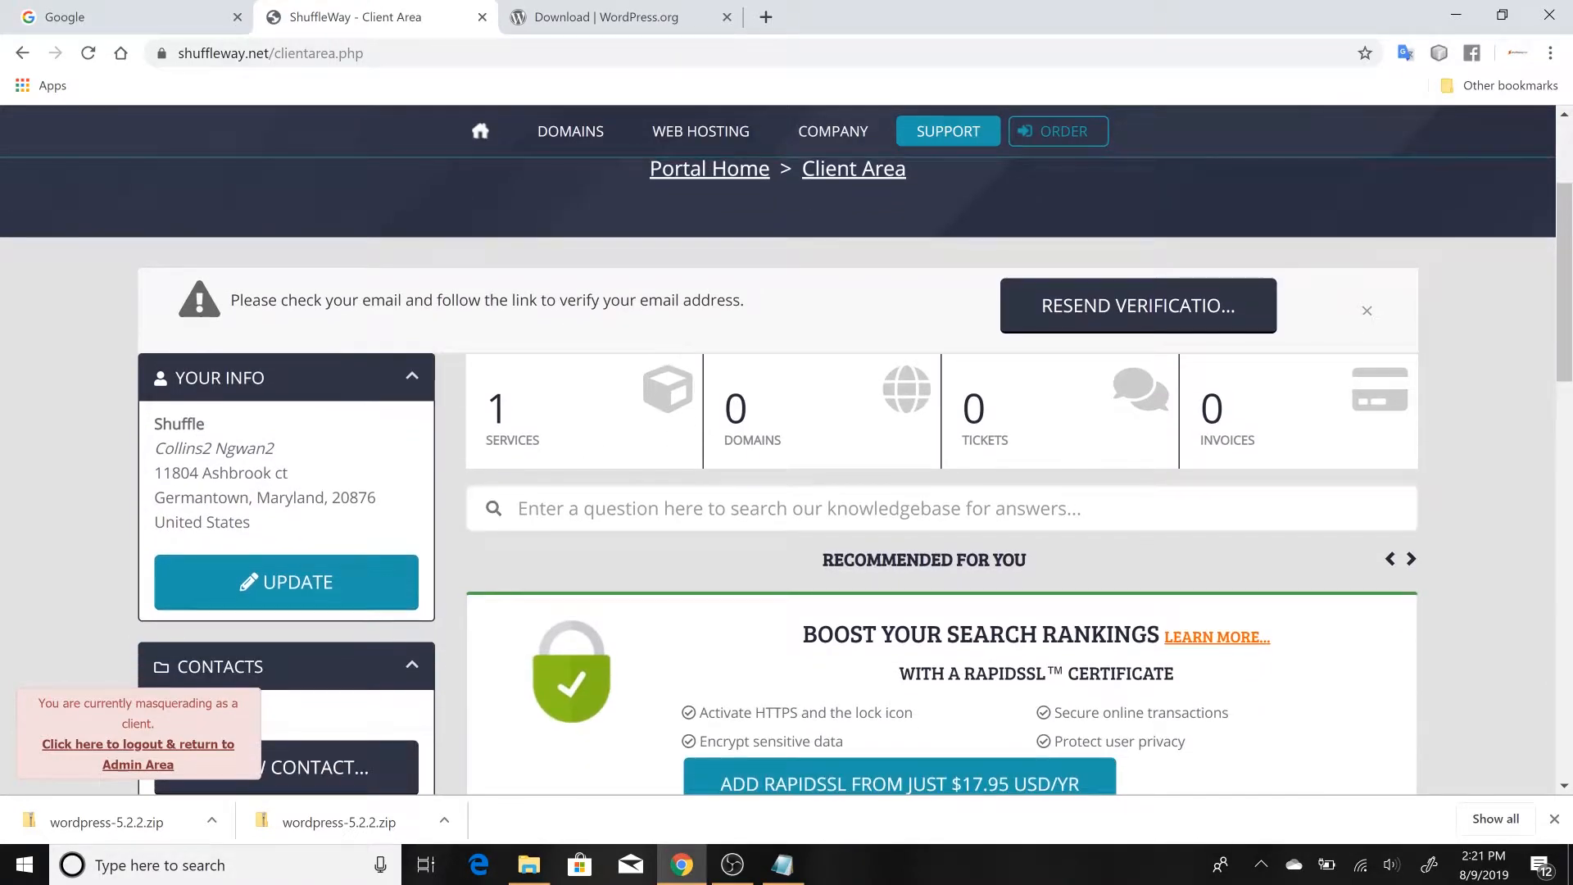
click(595, 441)
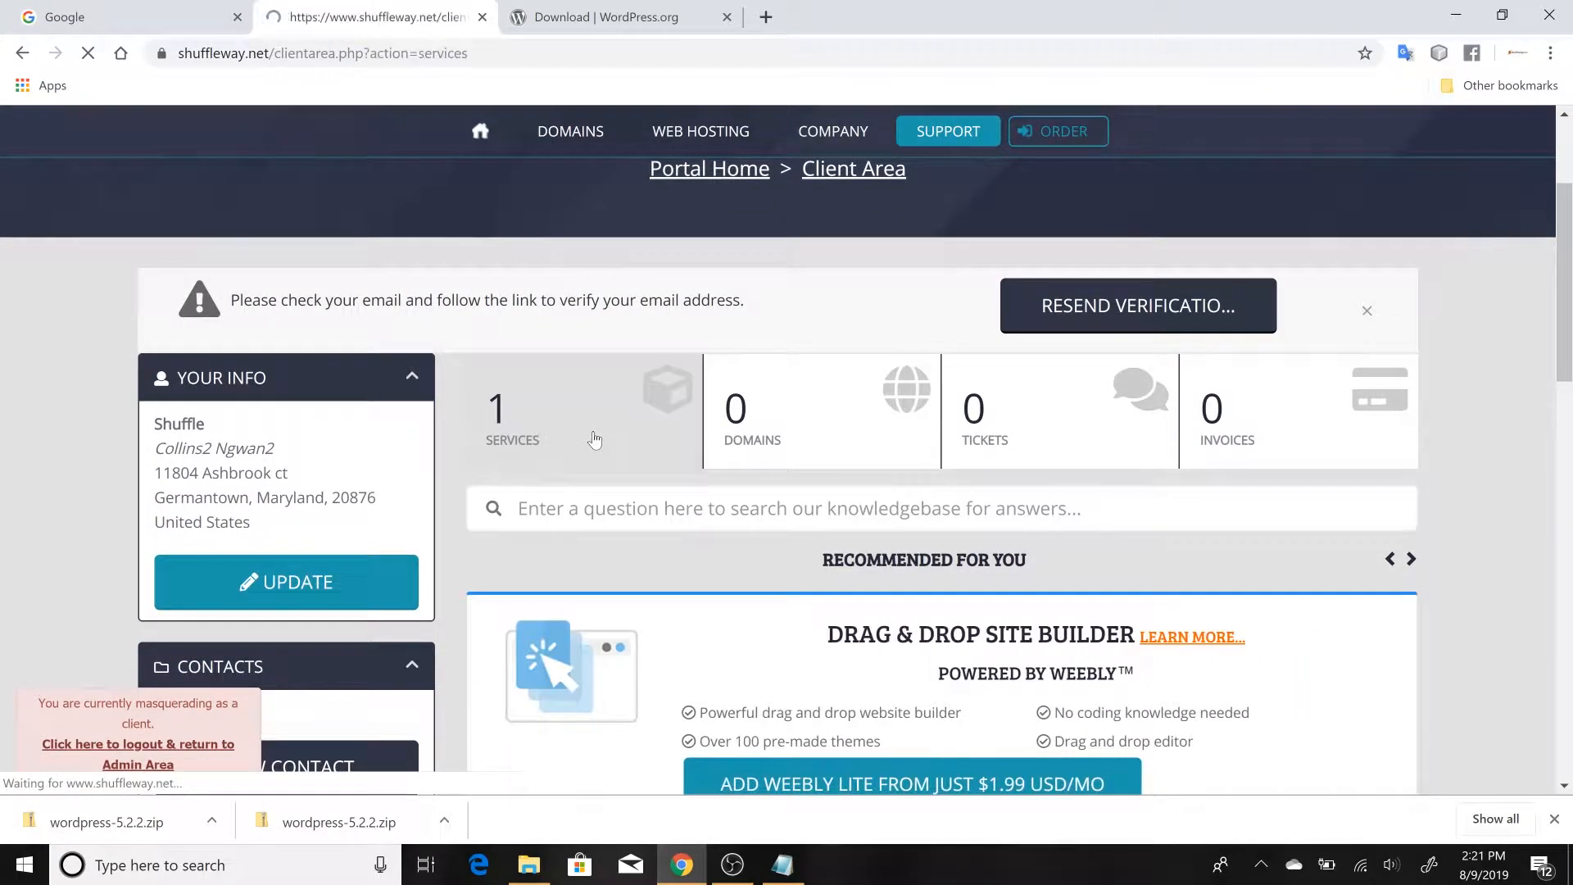
scroll(598, 438, down, 3)
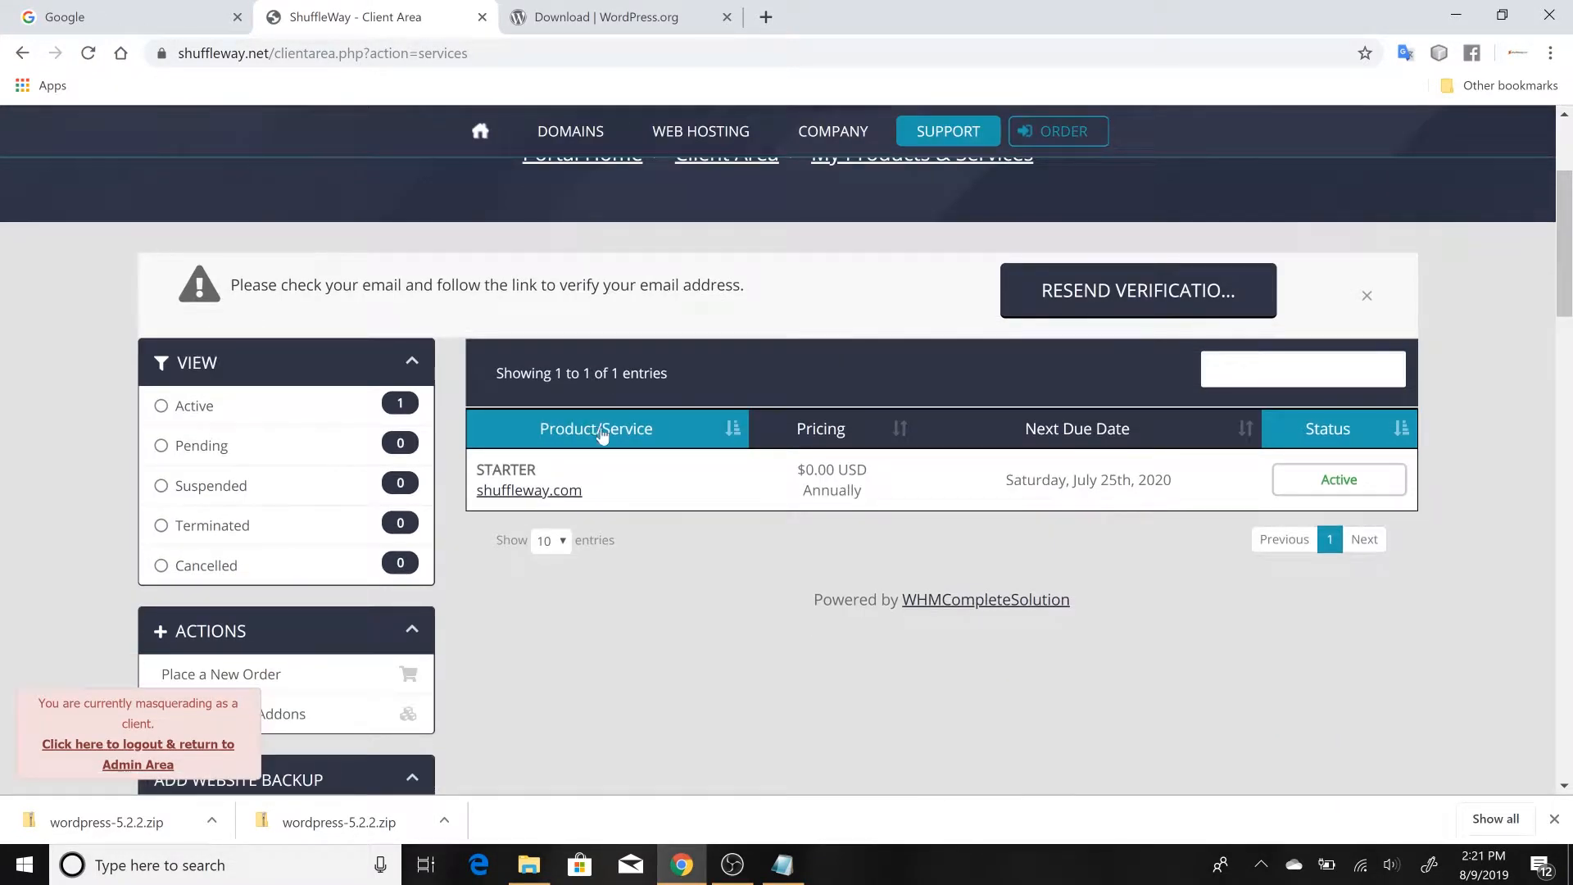
click(640, 486)
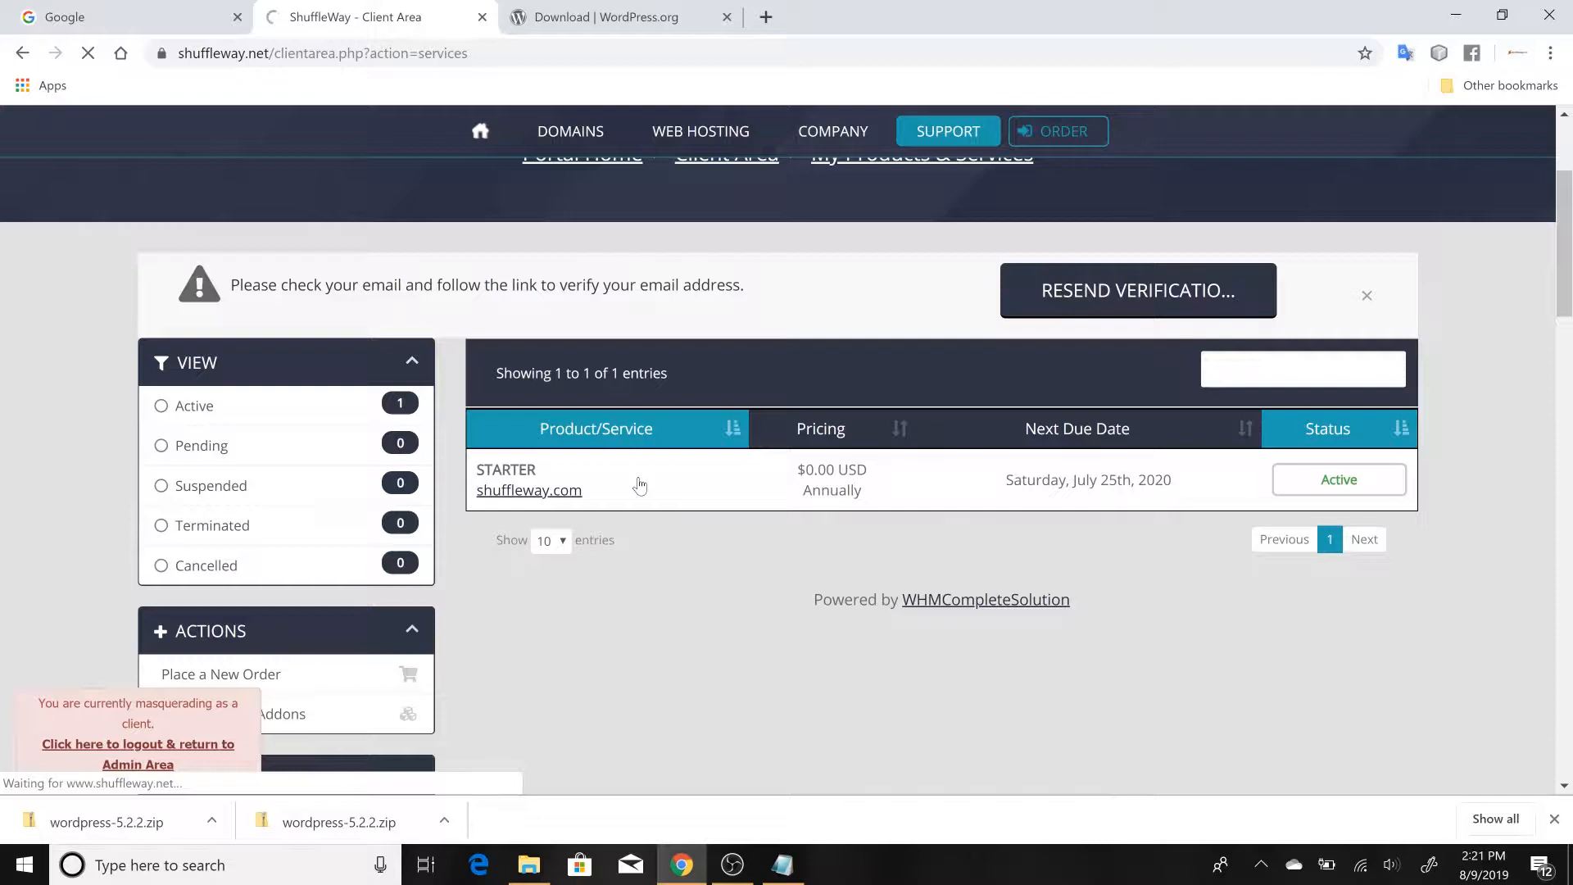
scroll(560, 459, down, 2)
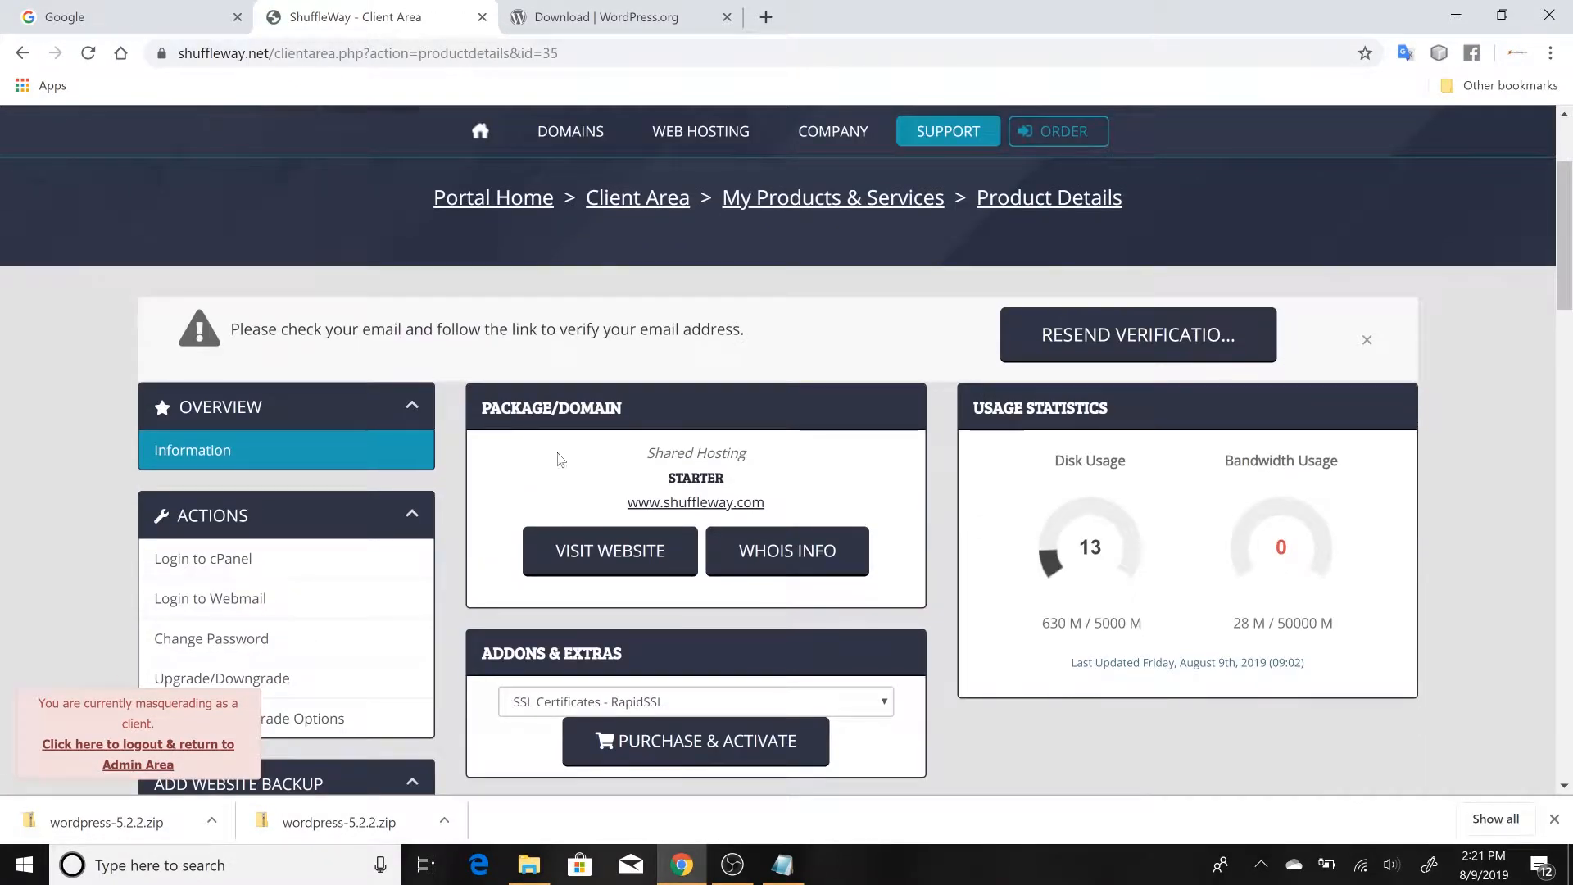
click(281, 572)
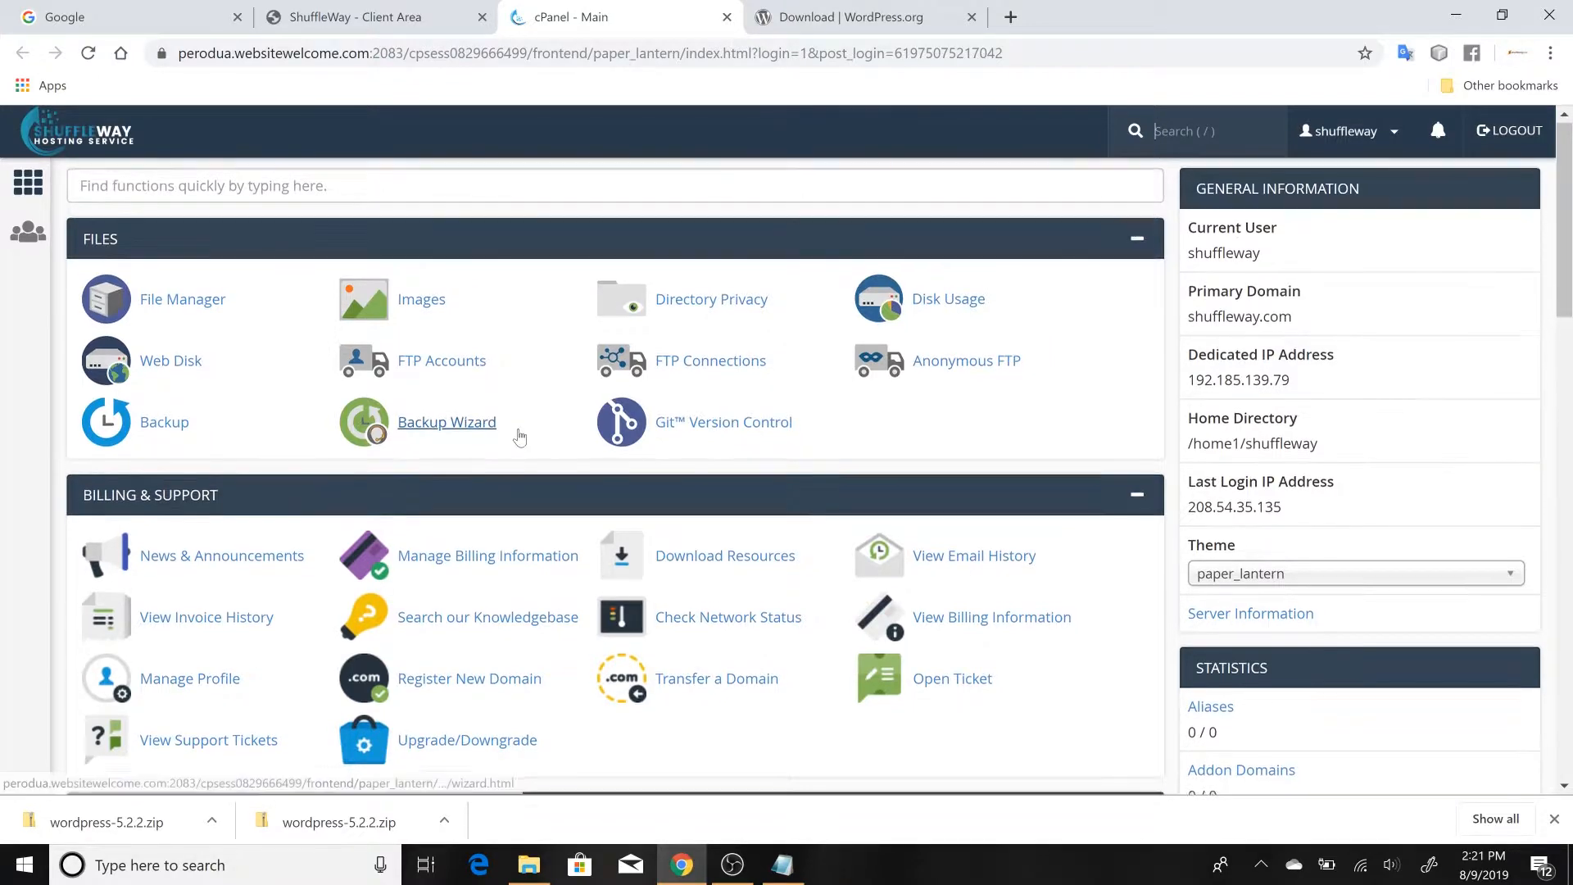
Open the Subdomains page from cPanel's Domains section
scroll(521, 456, down, 4)
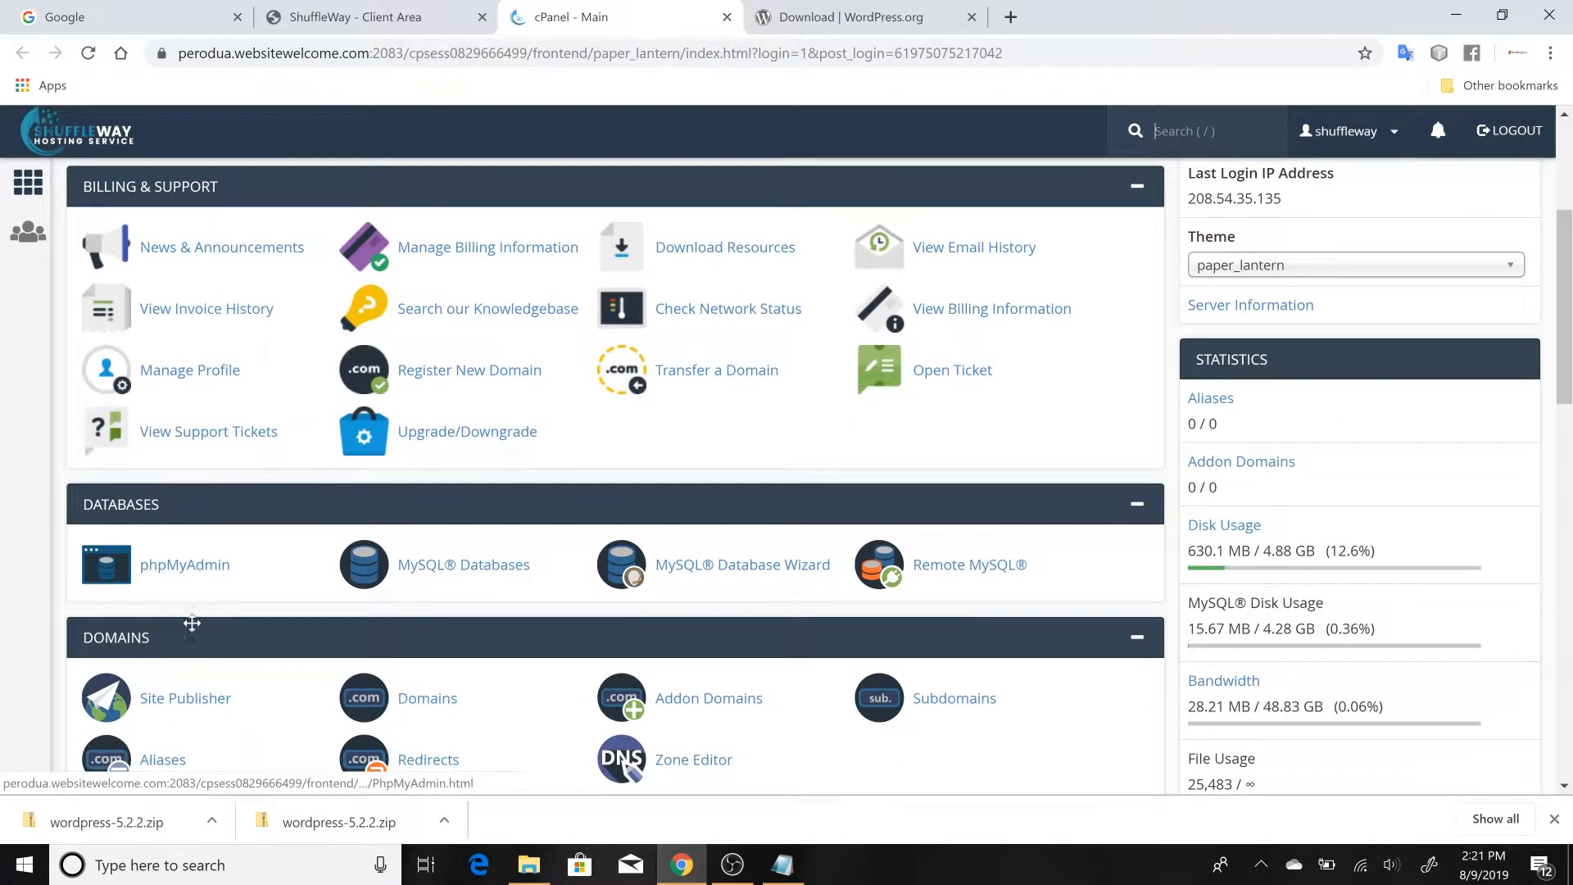
scroll(169, 625, down, 2)
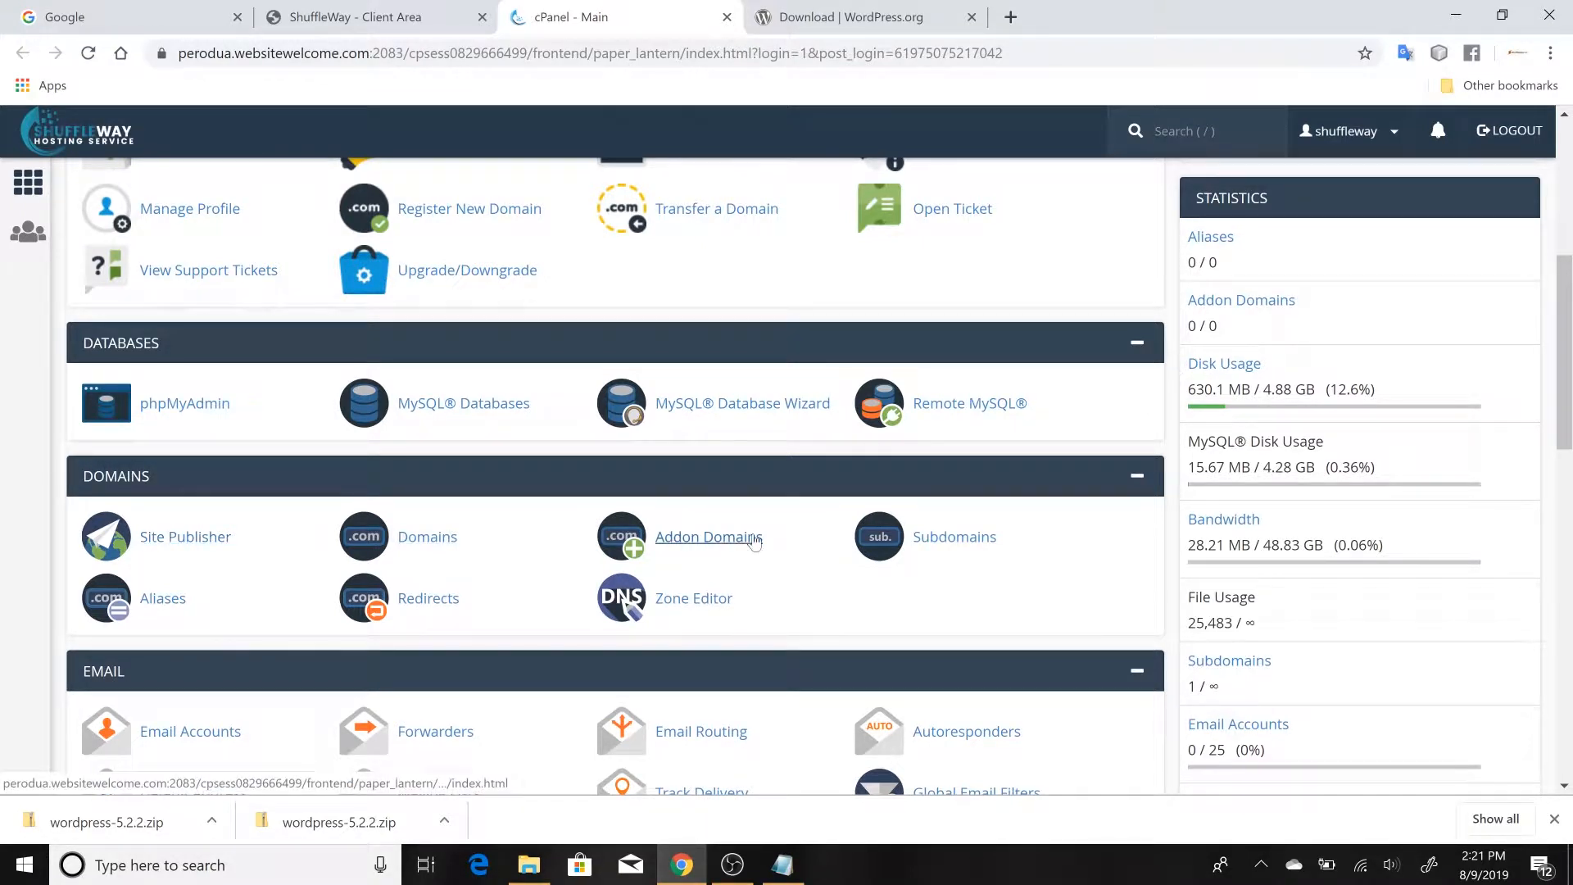
click(940, 541)
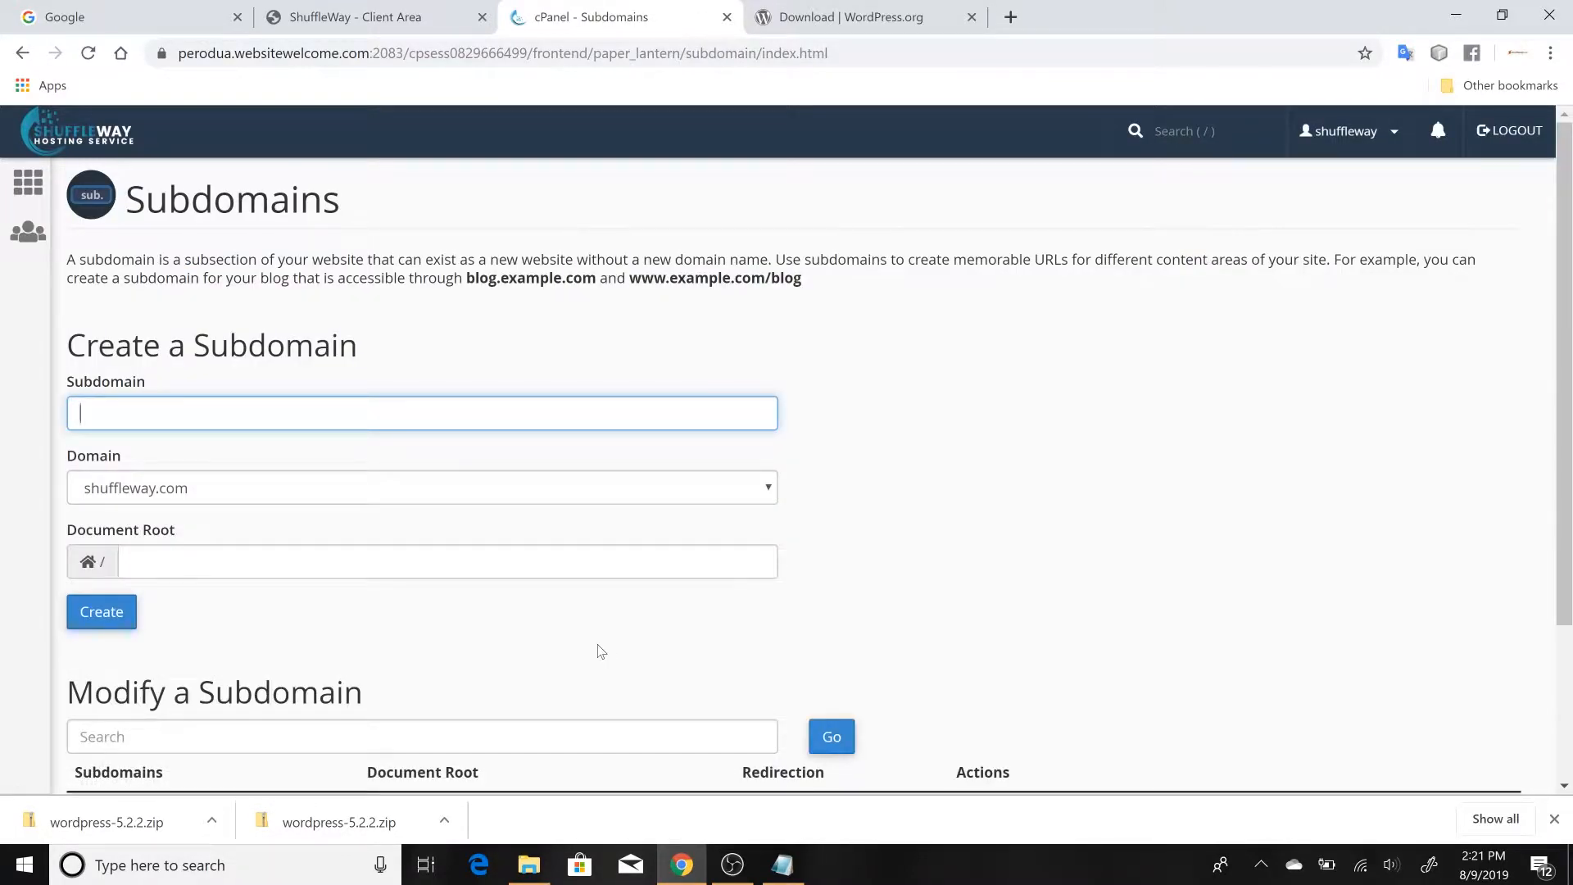
Create the subdomain "tutorial" on shuffleway.com with the document root tutorial.shuffleway.com
scroll(597, 645, down, 1)
scroll(597, 645, up, 1)
text(tutorial)
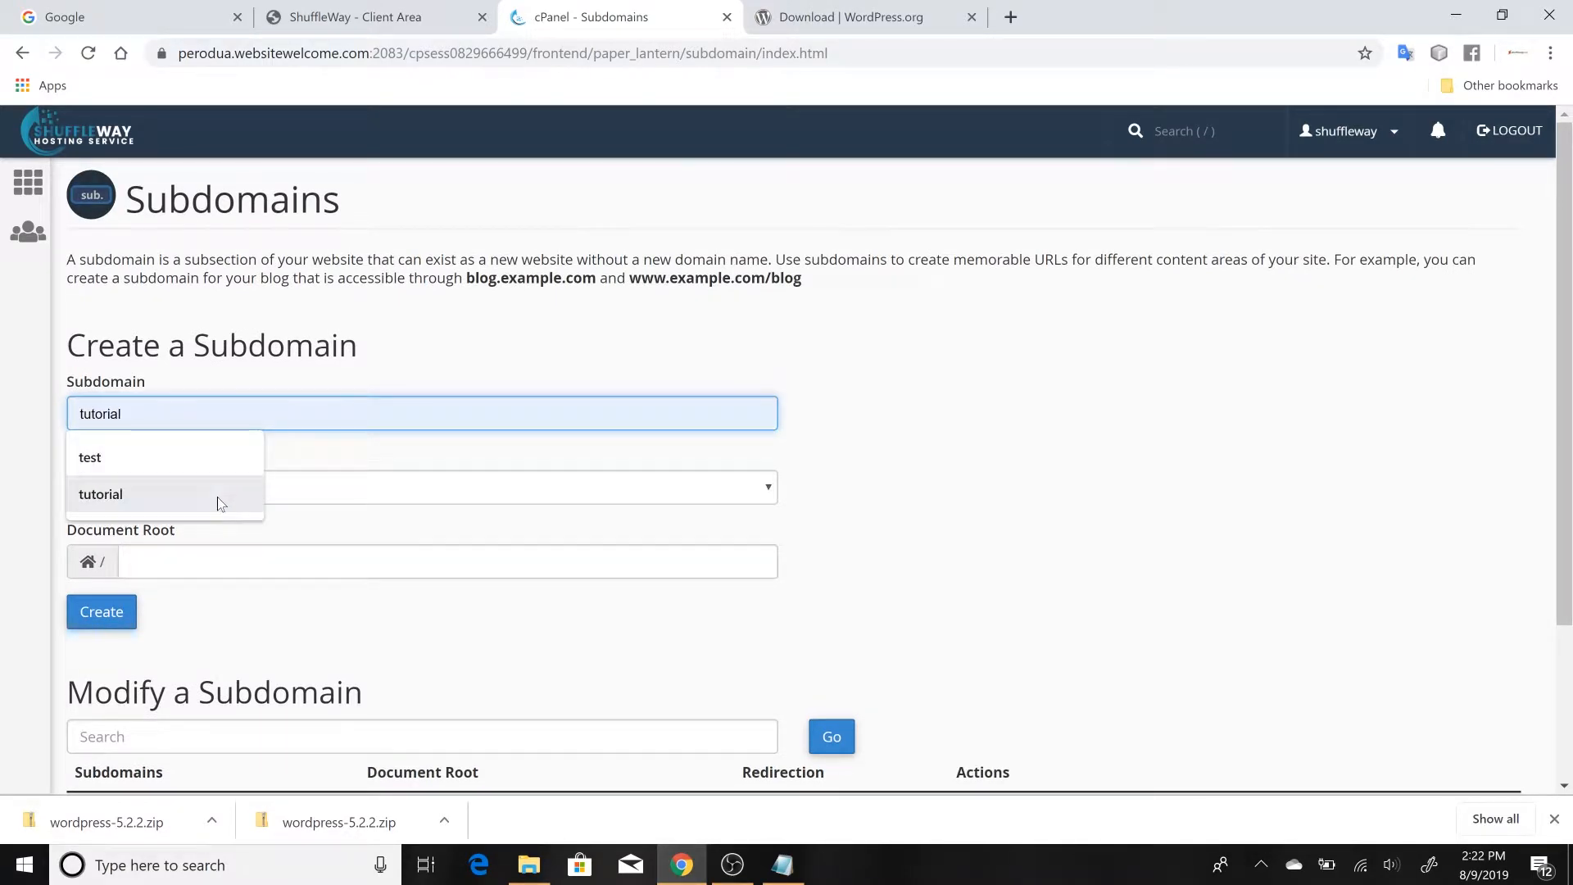
click(218, 496)
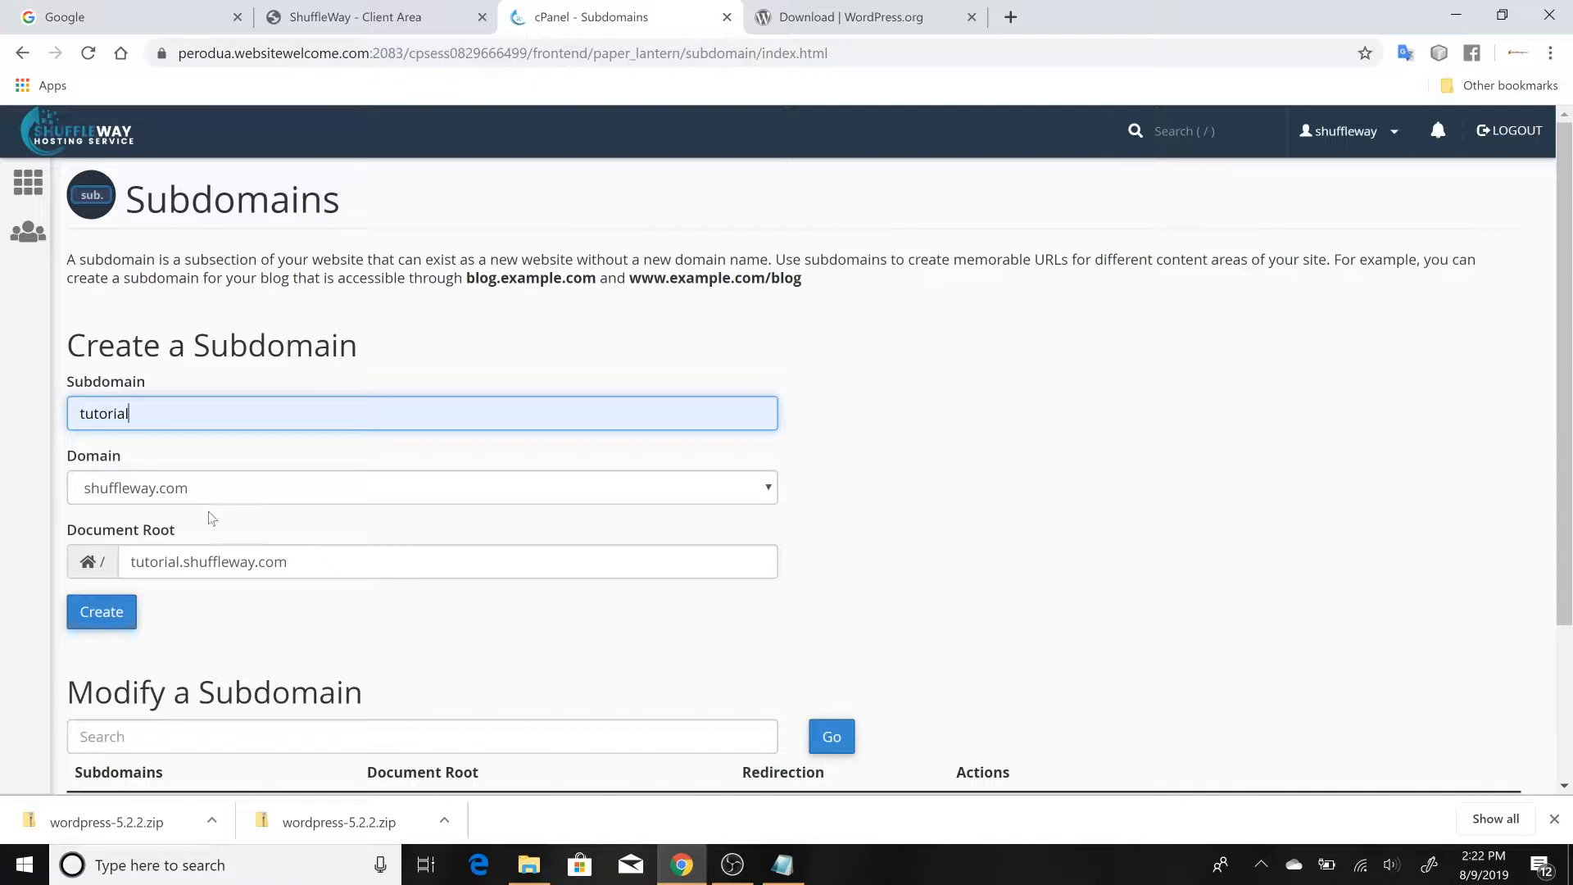
click(119, 621)
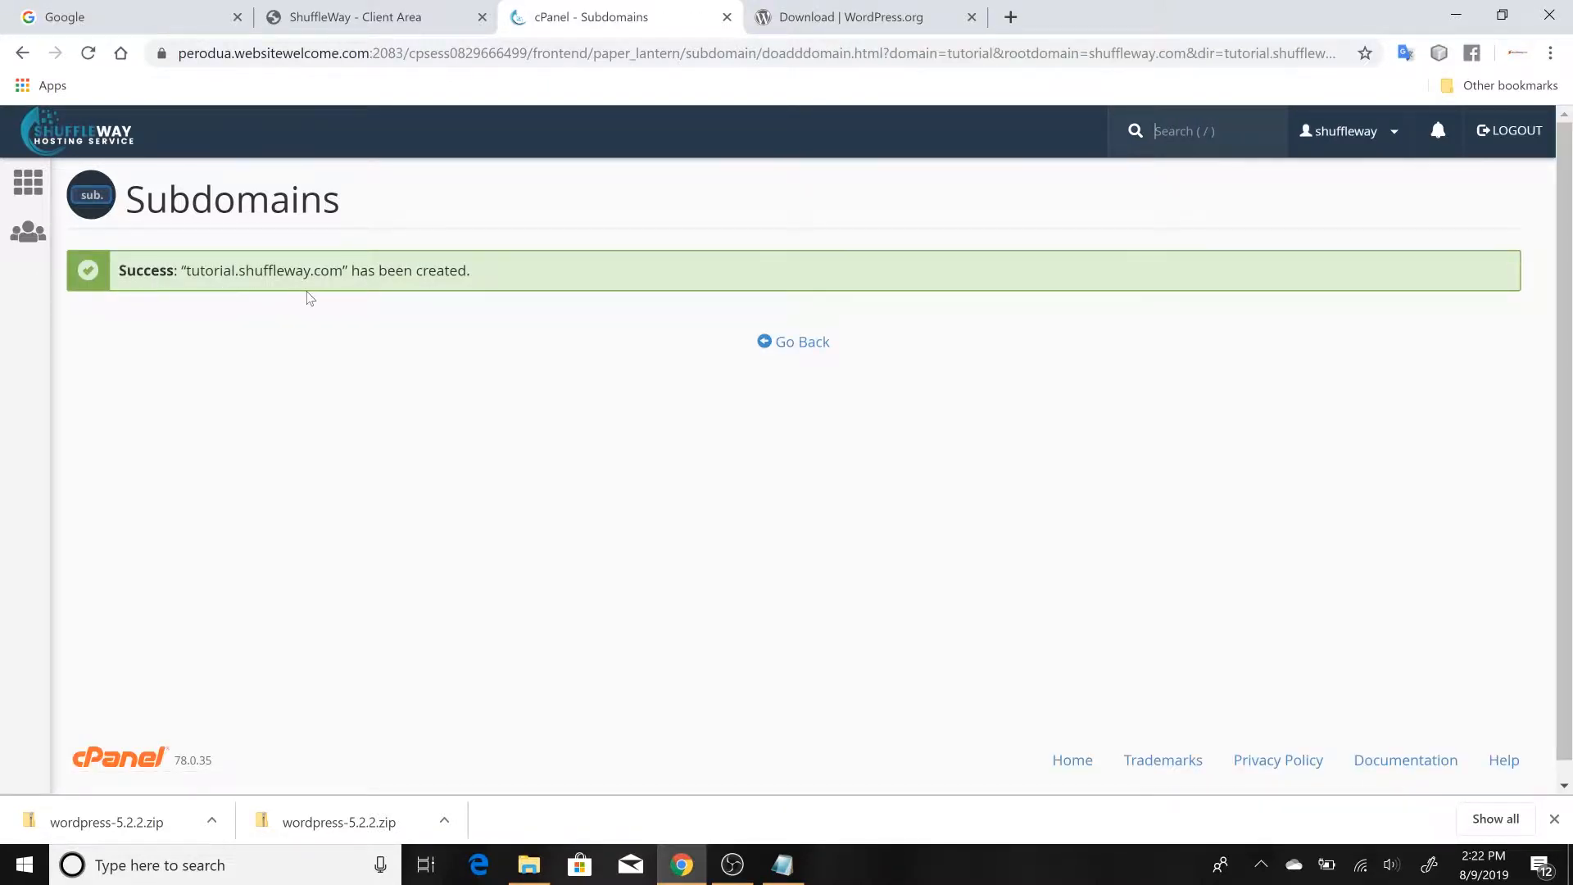
Return to the Subdomains page, then in the Notepad outline set "Creating a Database" apart with blank lines and add "(Subdomain)" to the uploading item
click(784, 344)
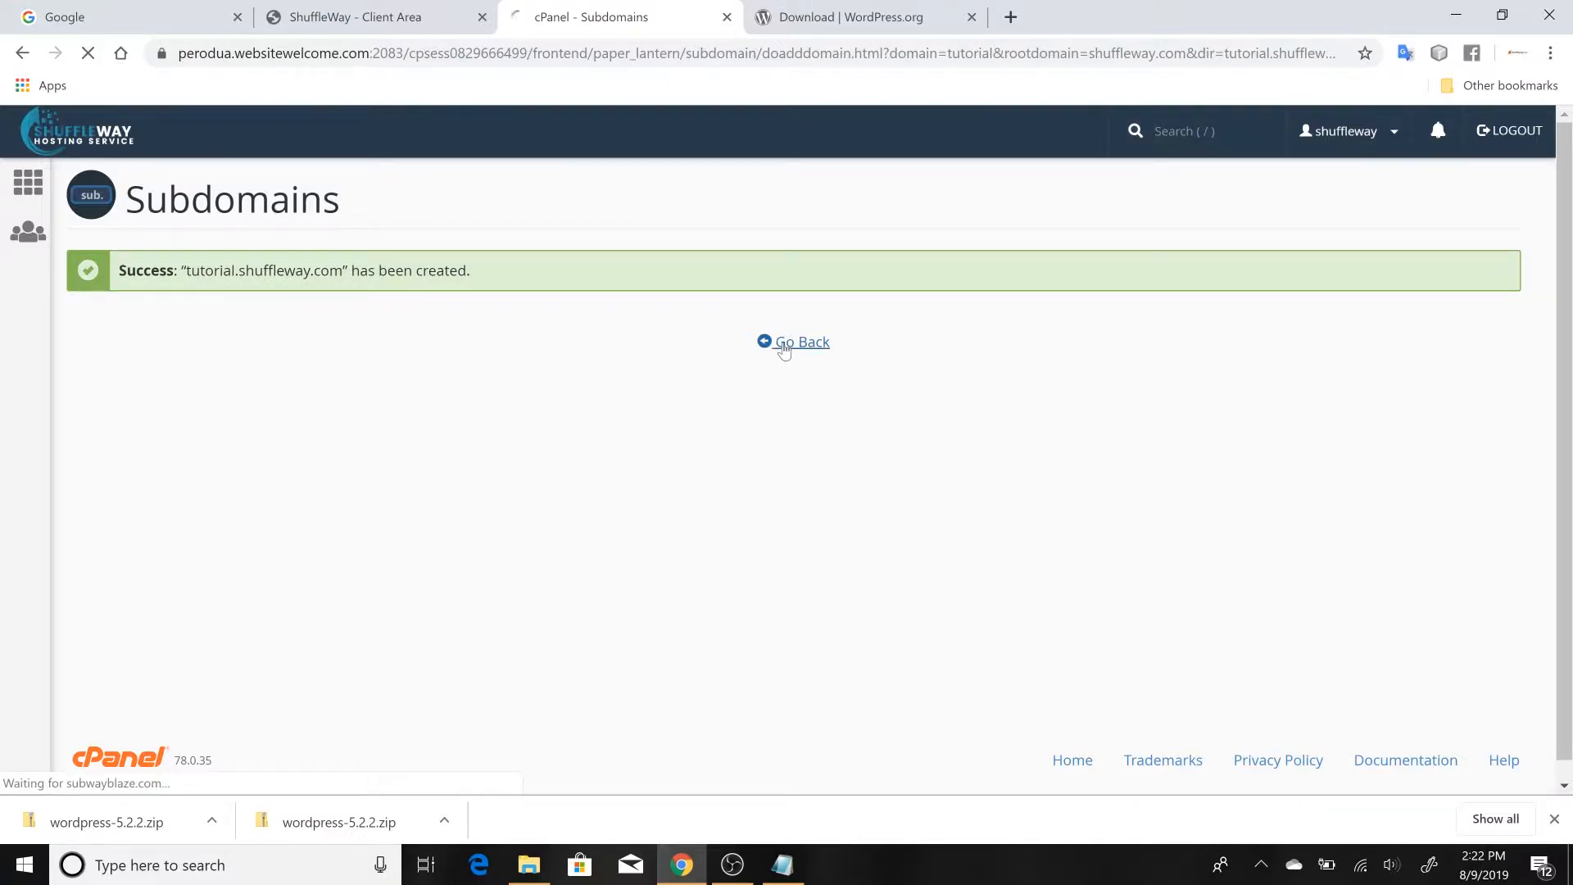
click(1456, 14)
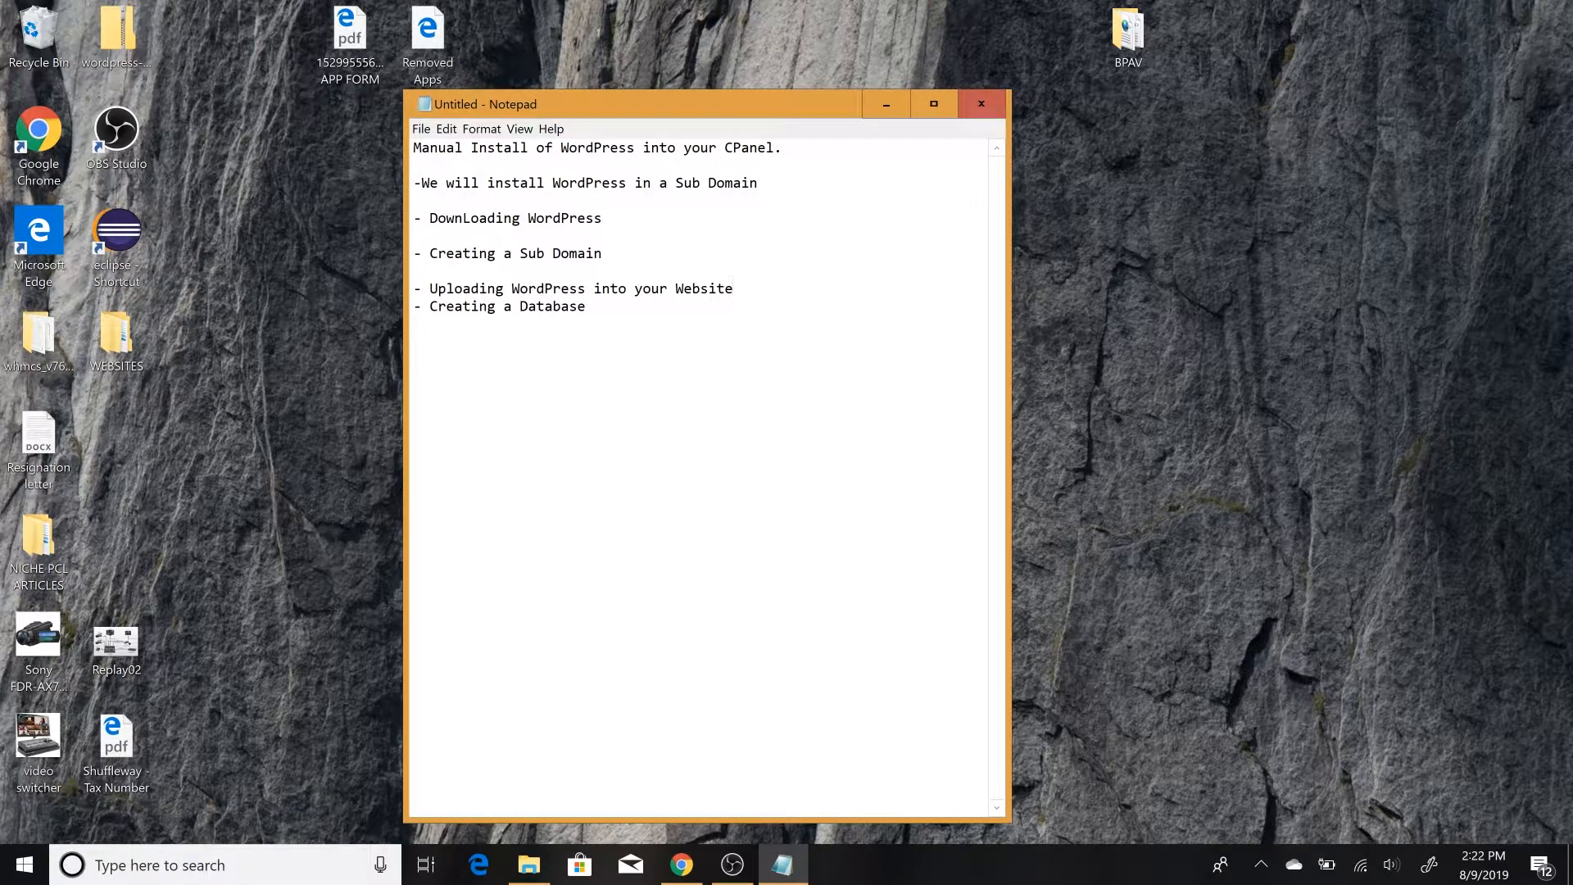
key(Return)
key(Return)
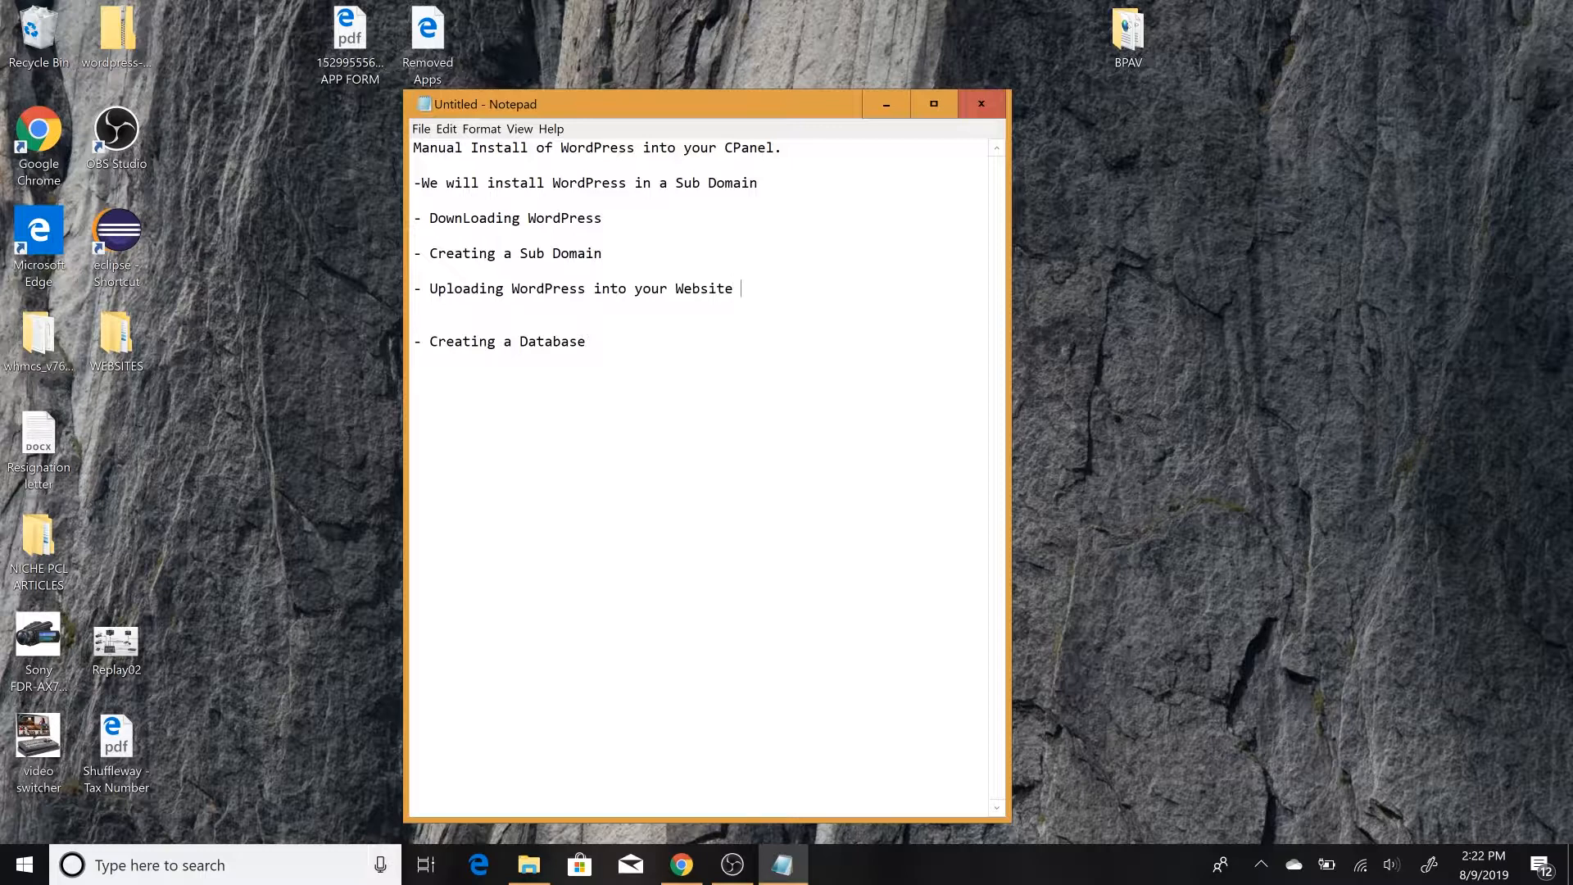
text(())
text(Subdo)
text(main)
Switch back to Chrome and open the document root of tutorial.shuffleway.com from the list of existing subdomains
click(681, 863)
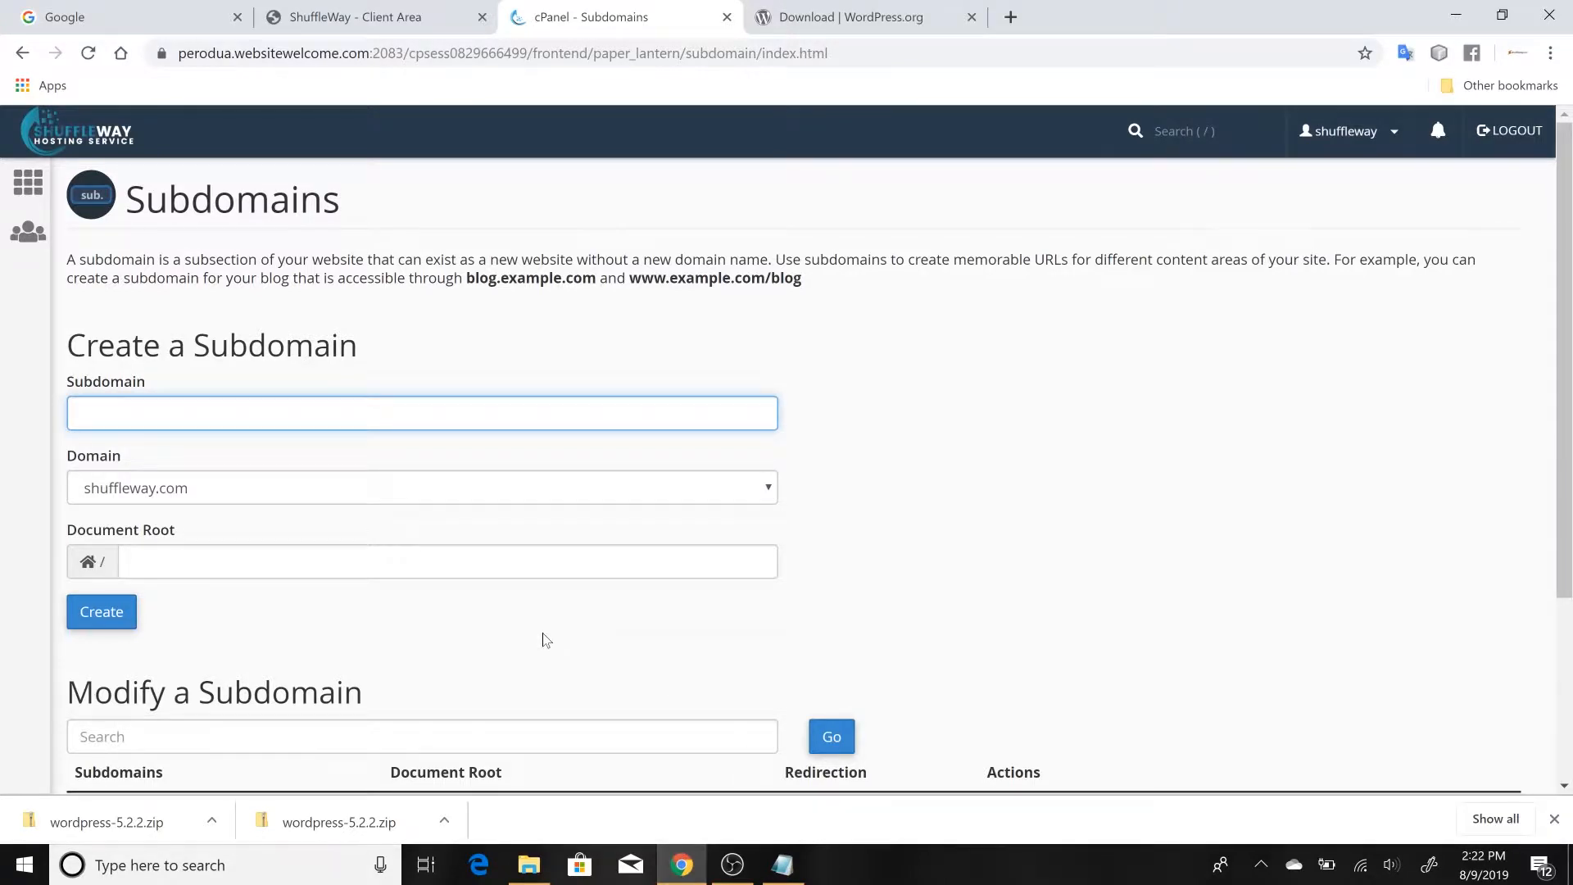
scroll(546, 639, down, 3)
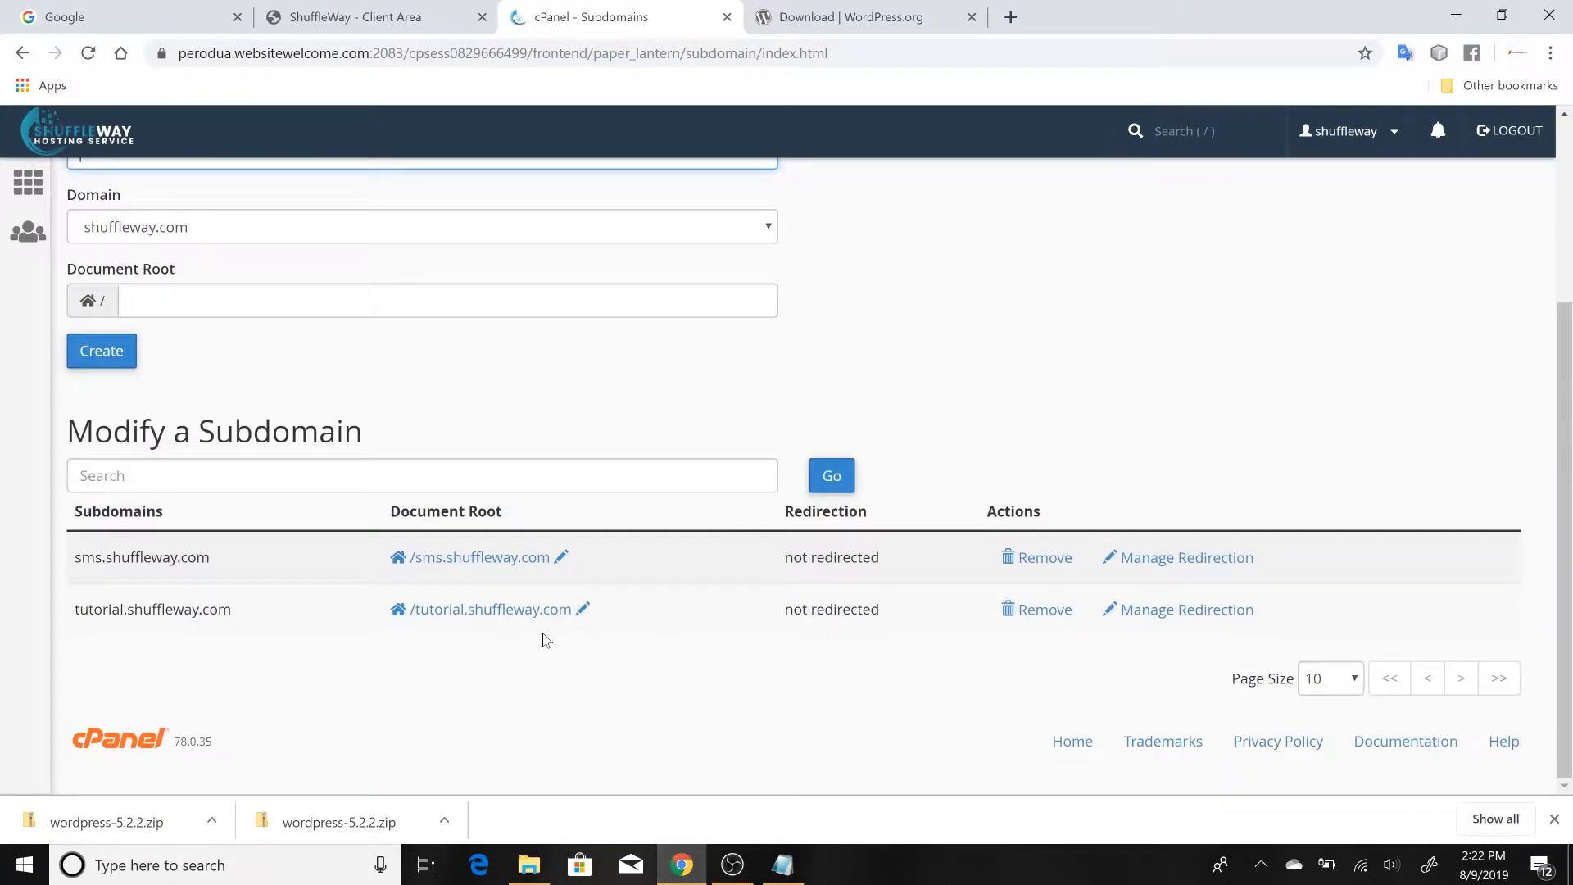
click(476, 610)
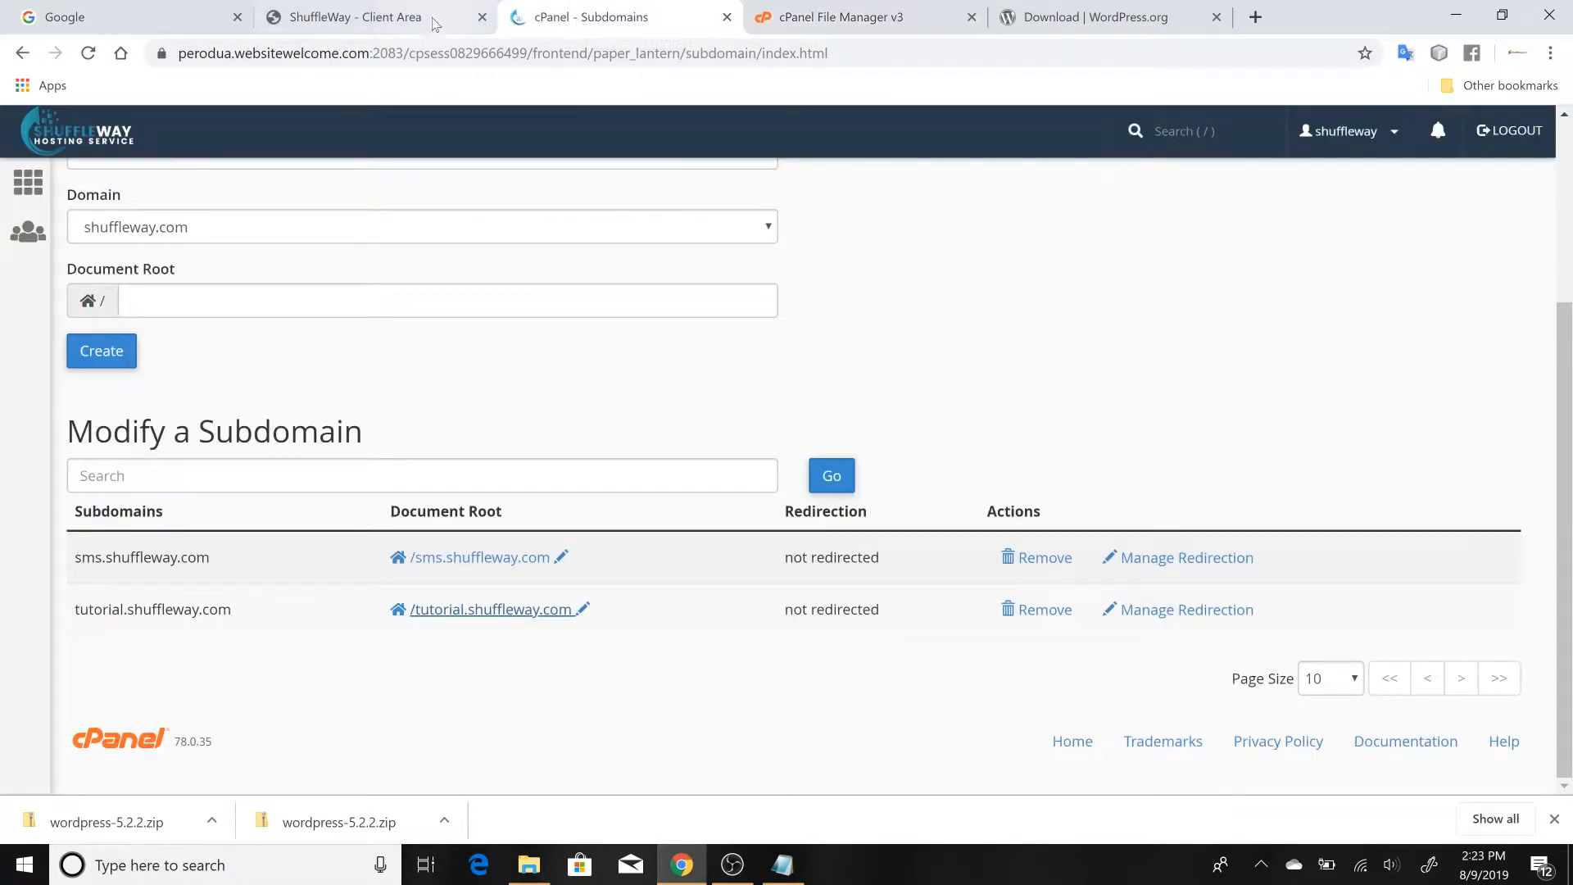
Return to the cPanel home page, open File Manager and go to the tutorial.shuffleway.com folder
click(398, 18)
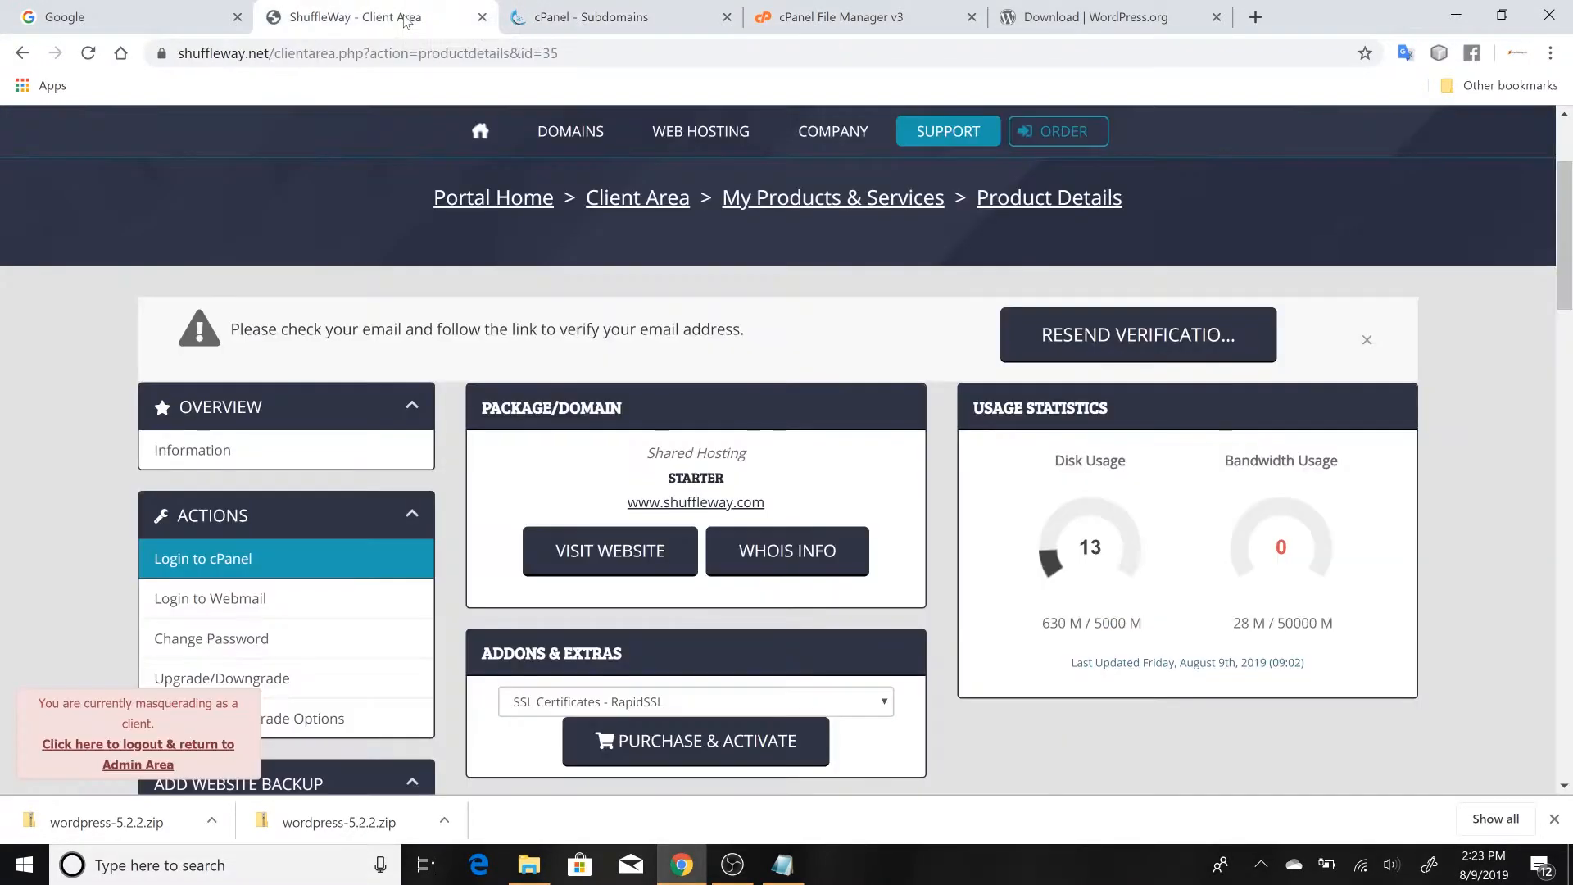
click(625, 9)
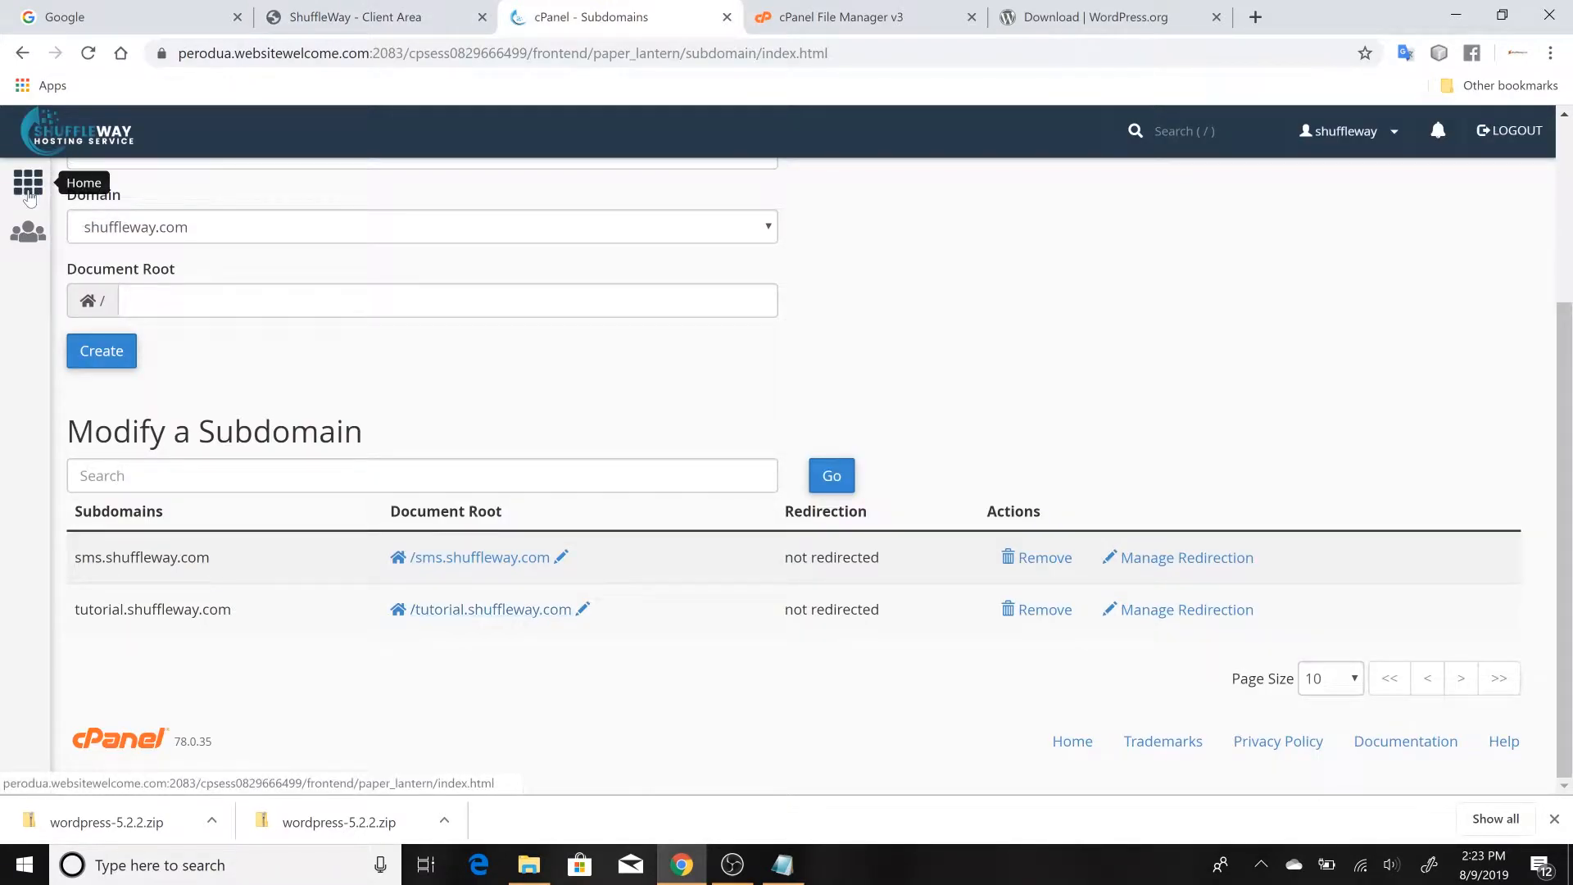
click(46, 170)
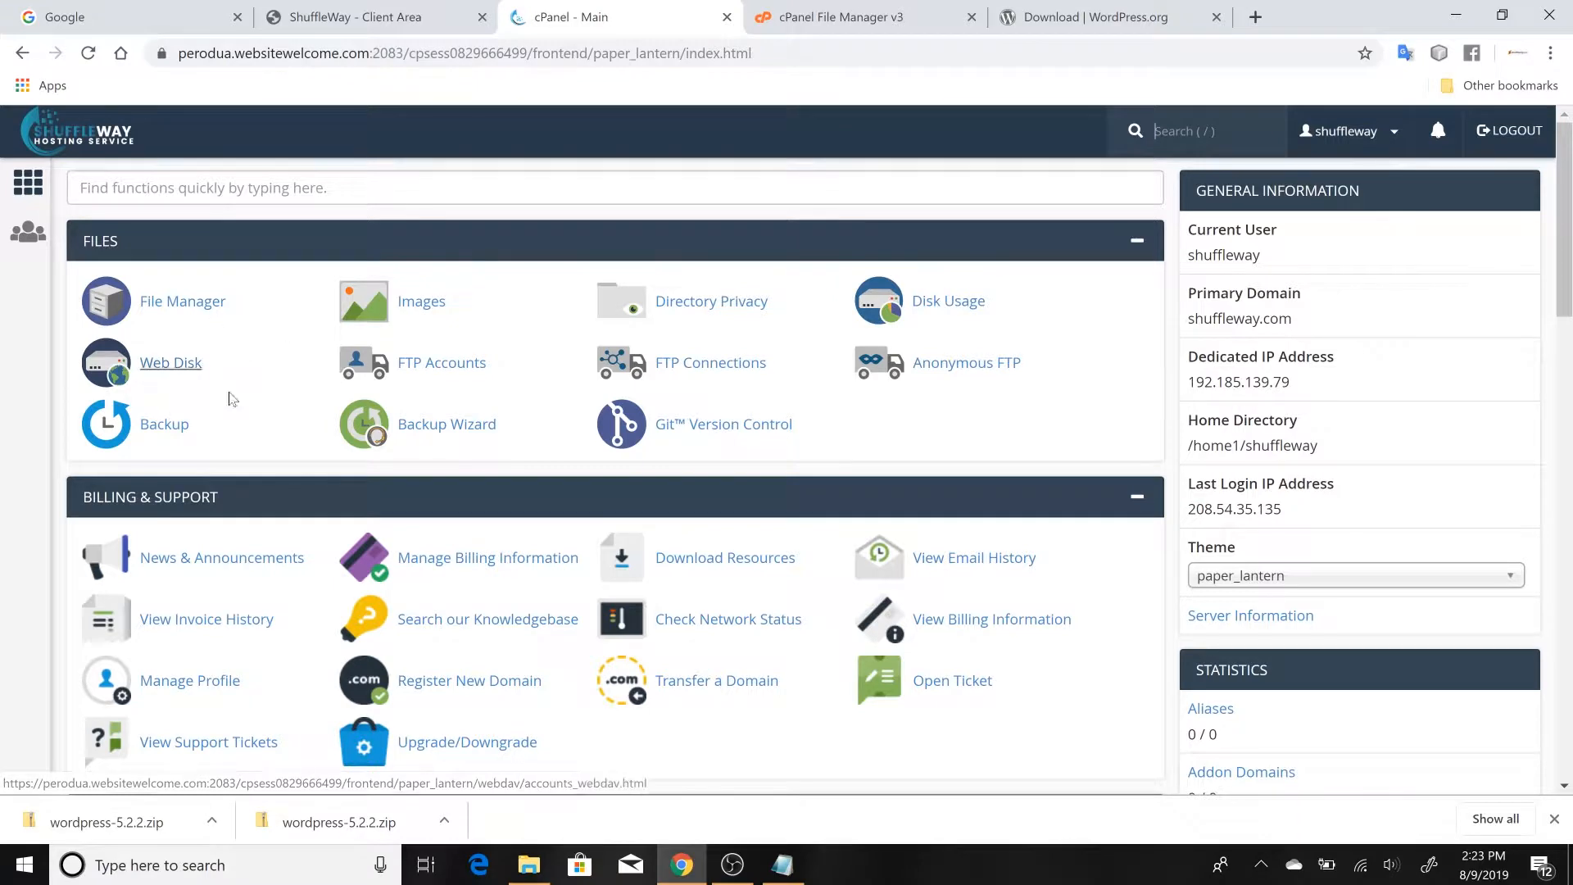
click(197, 313)
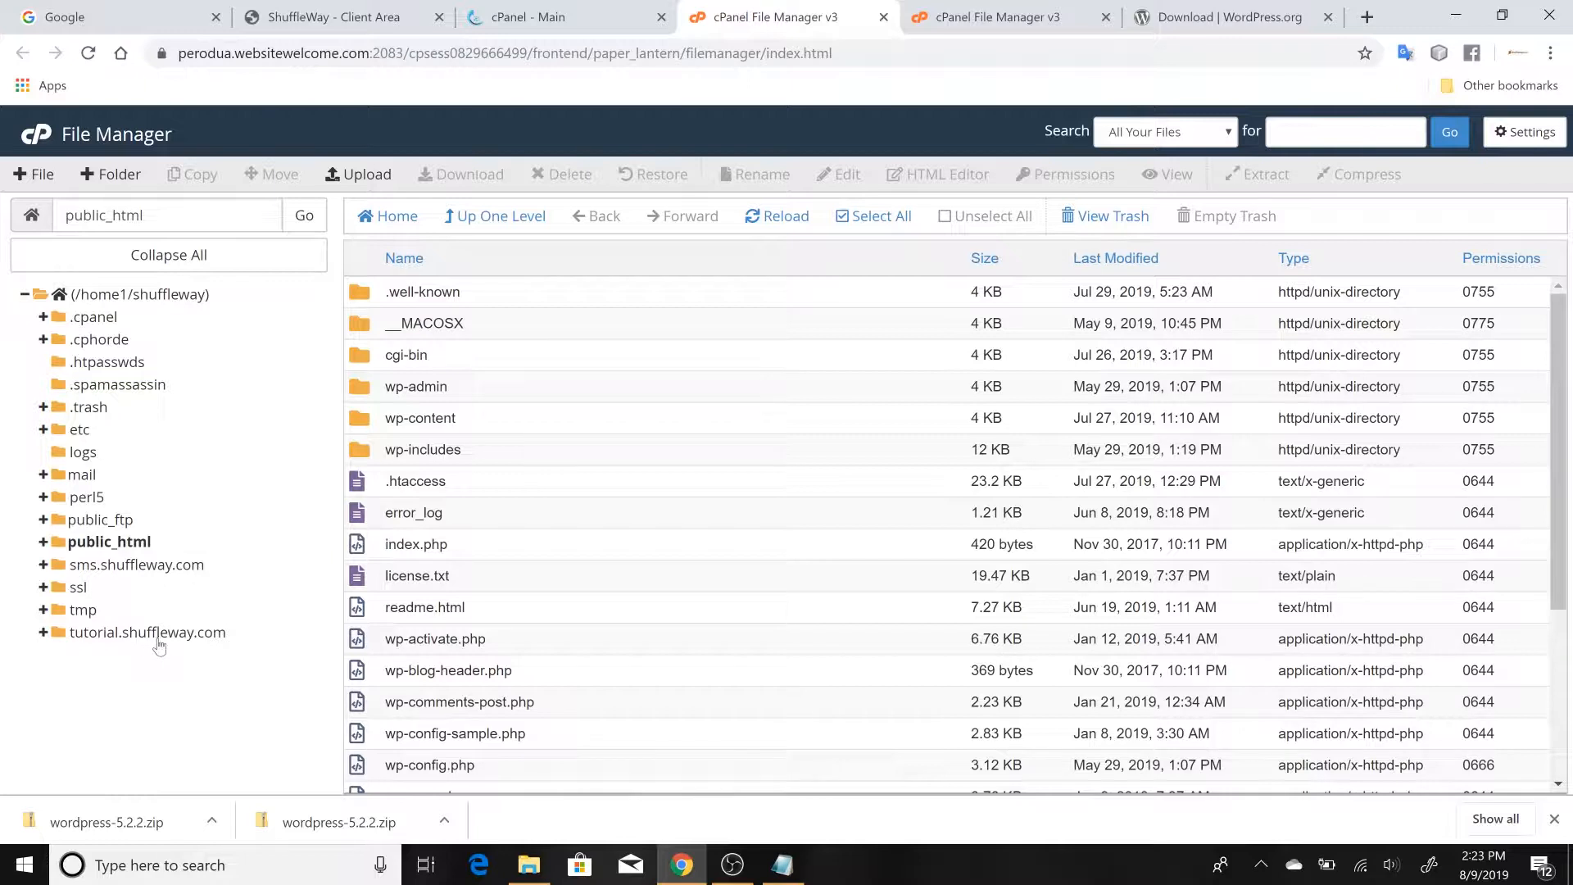
click(207, 635)
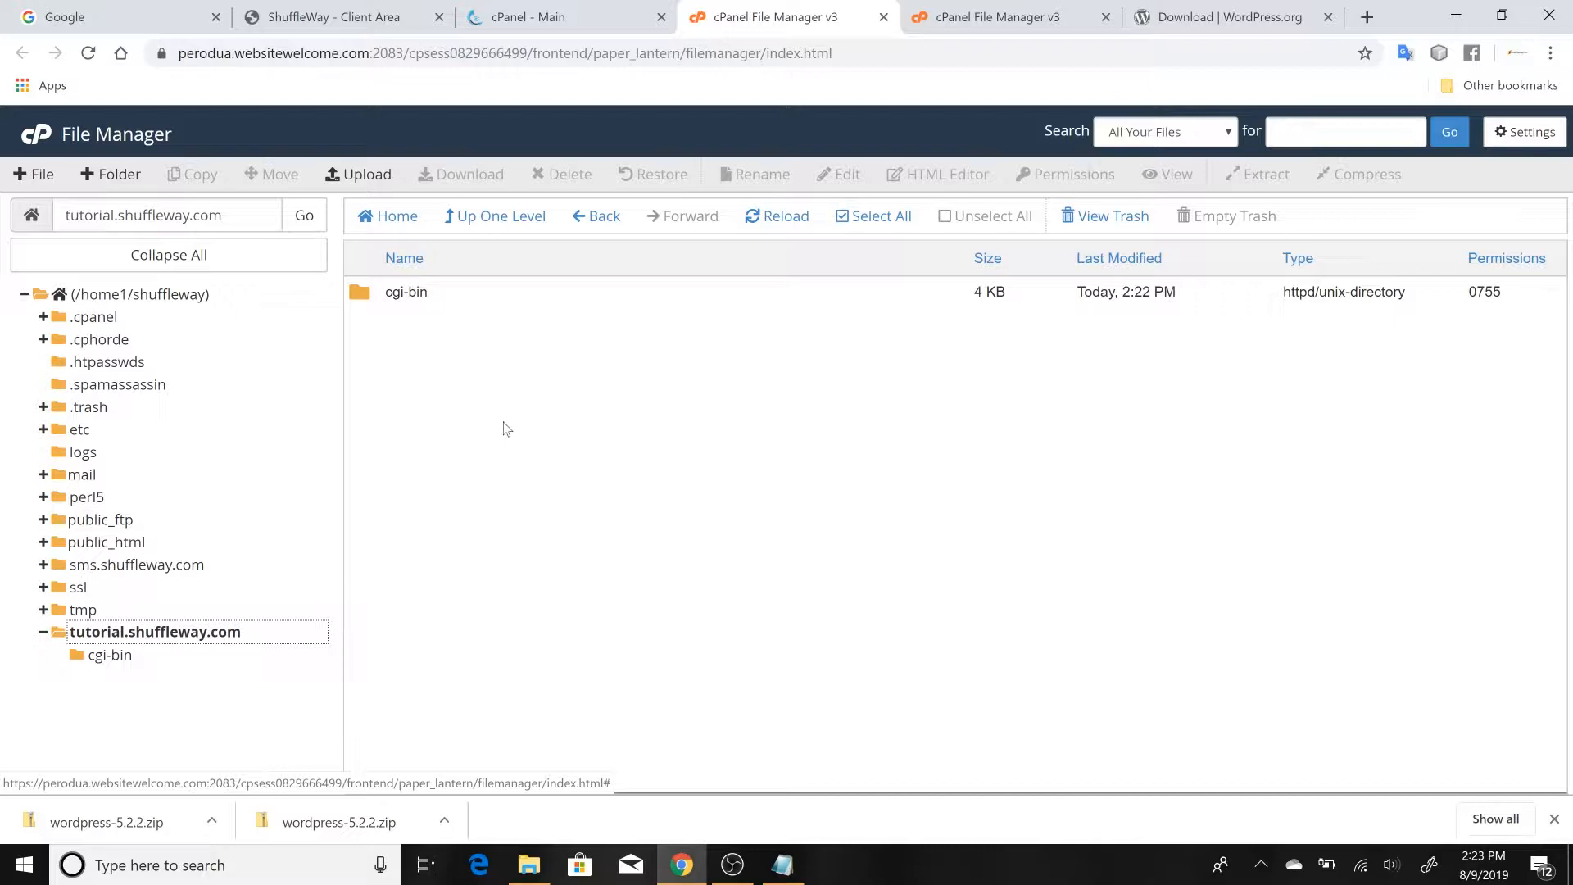
Upload the wordpress-5.2.2 zip from the Desktop to the tutorial.shuffleway.com folder and return to that folder's listing
click(365, 177)
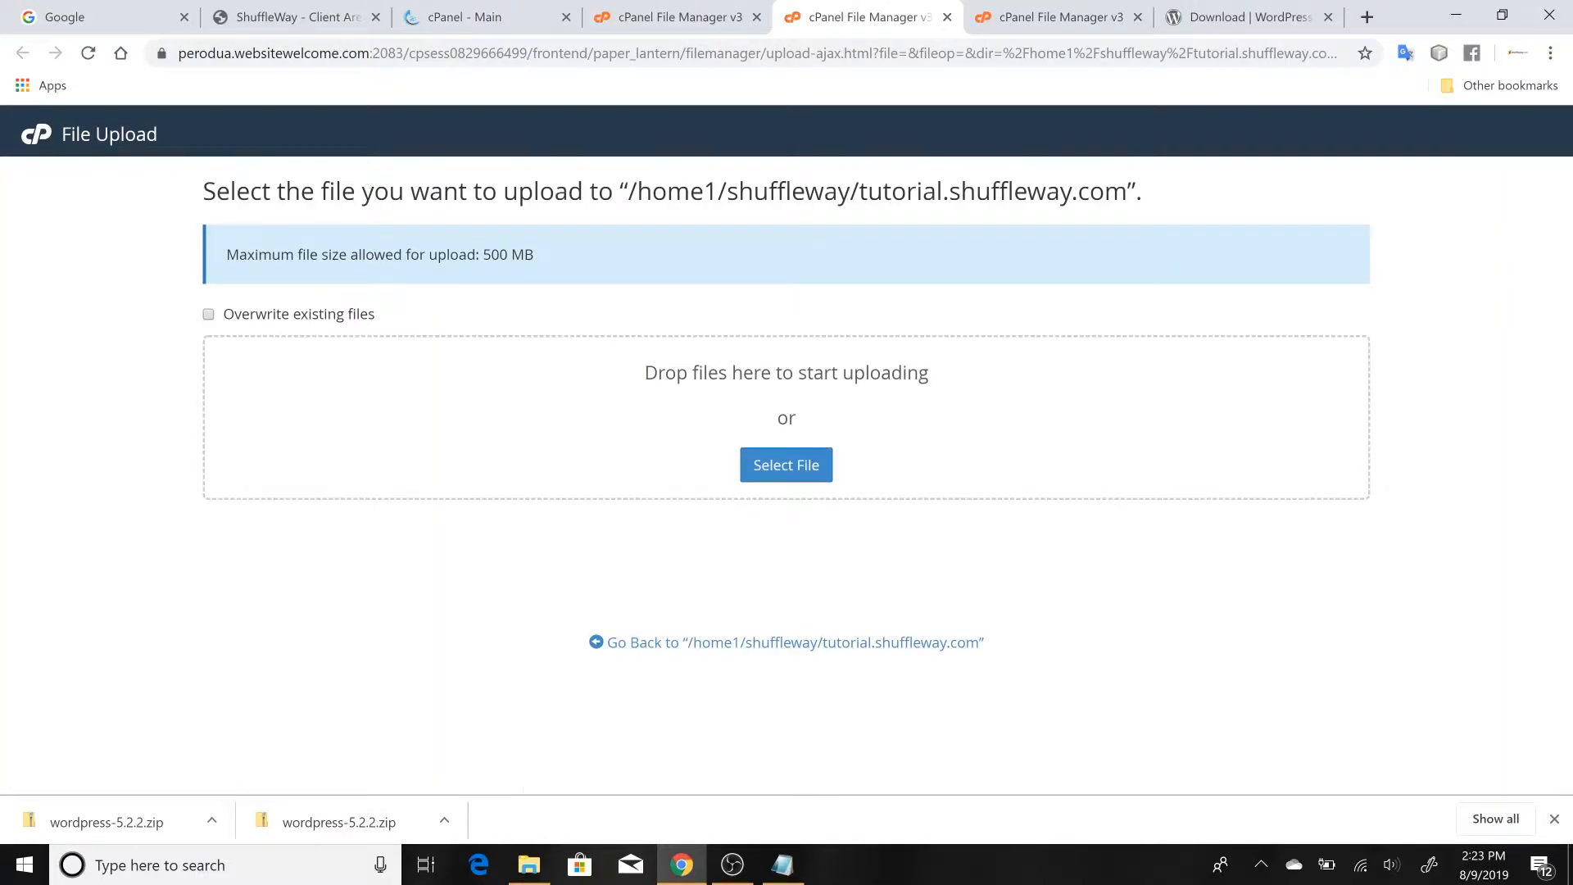
click(789, 464)
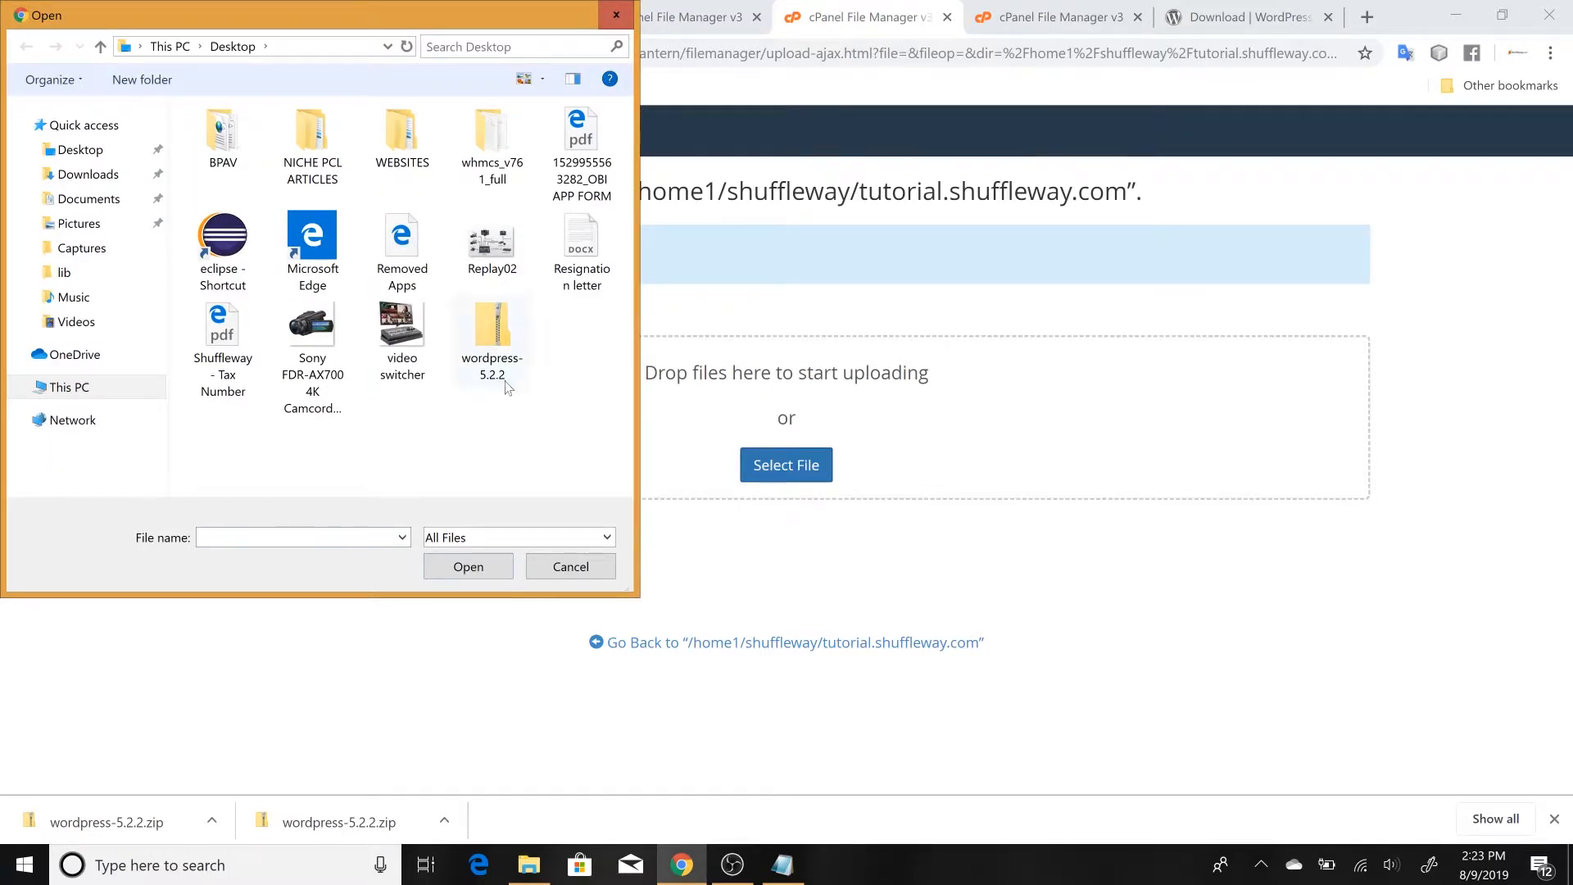
click(498, 324)
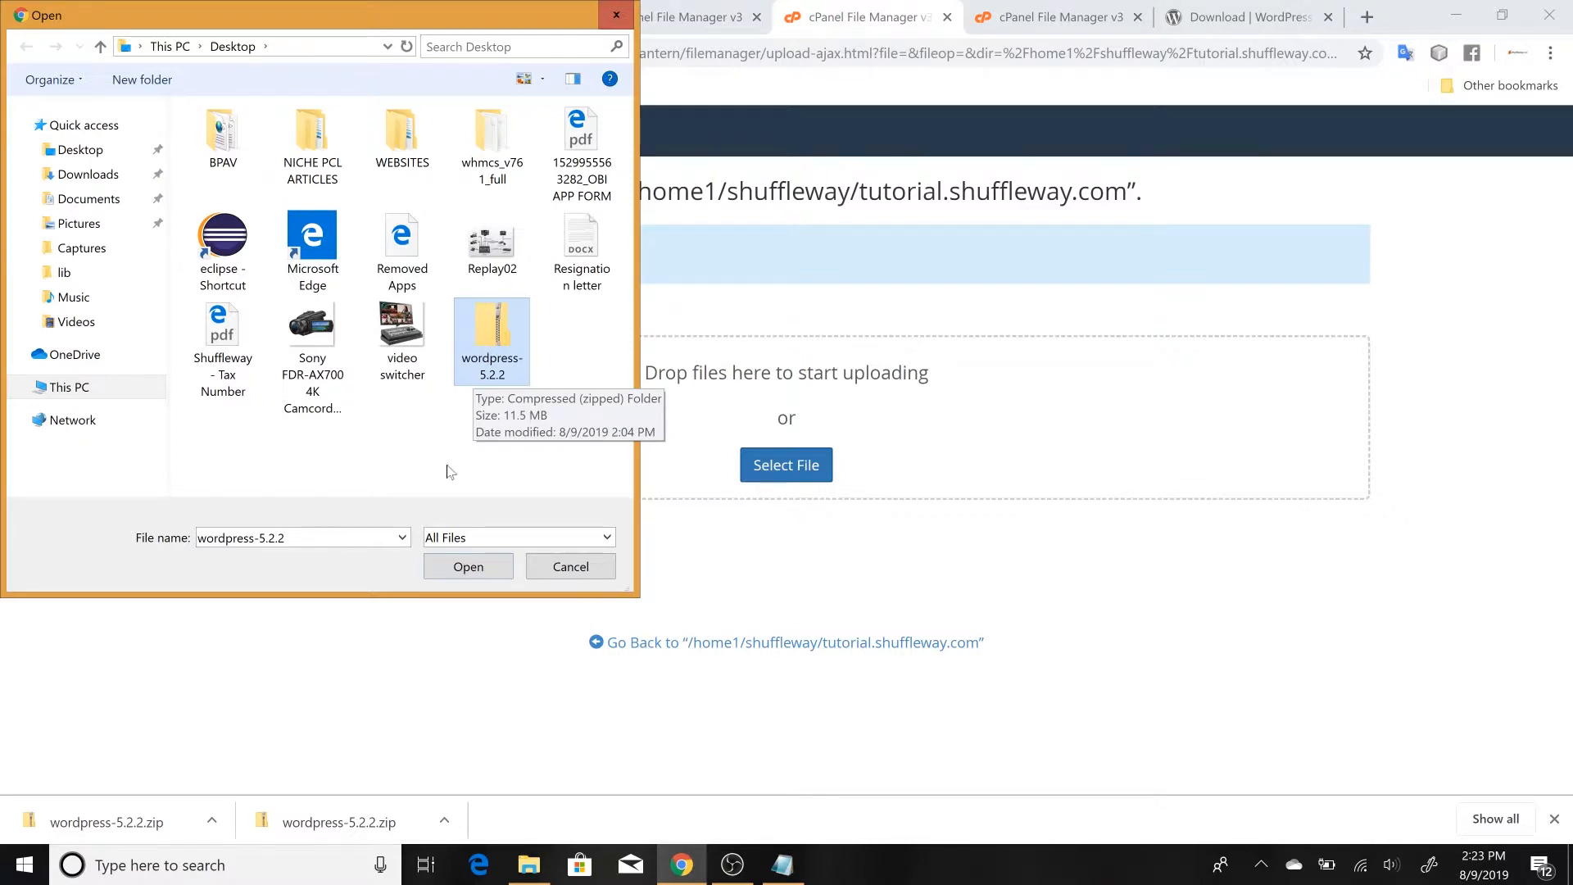
click(468, 568)
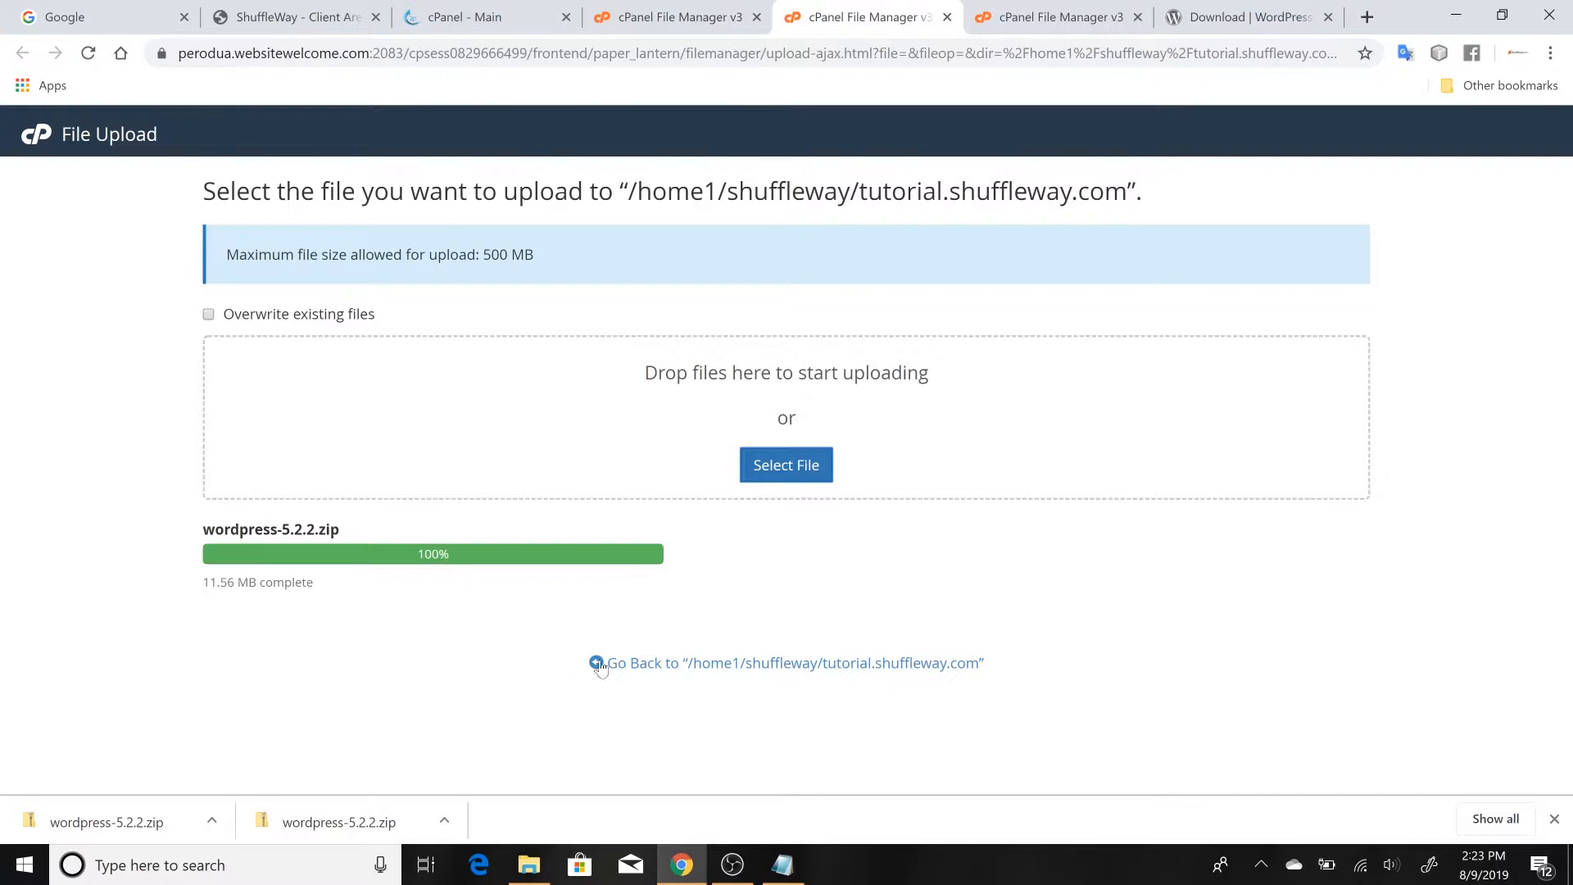
click(629, 670)
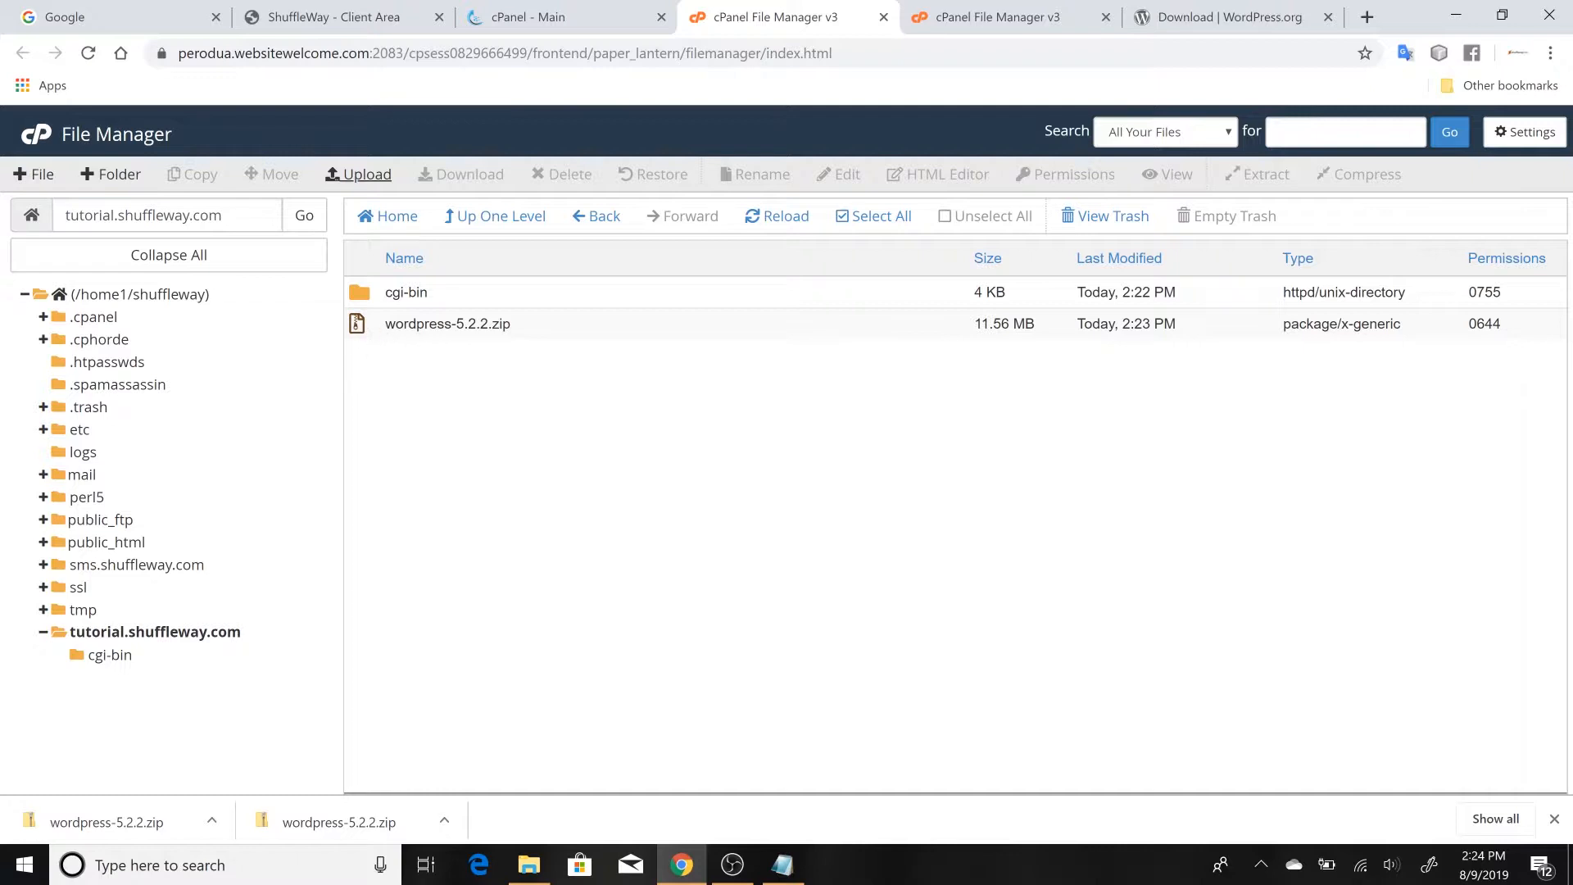
Extract wordpress-5.2.2.zip into /tutorial.shuffleway.com and dismiss the extraction results
click(360, 332)
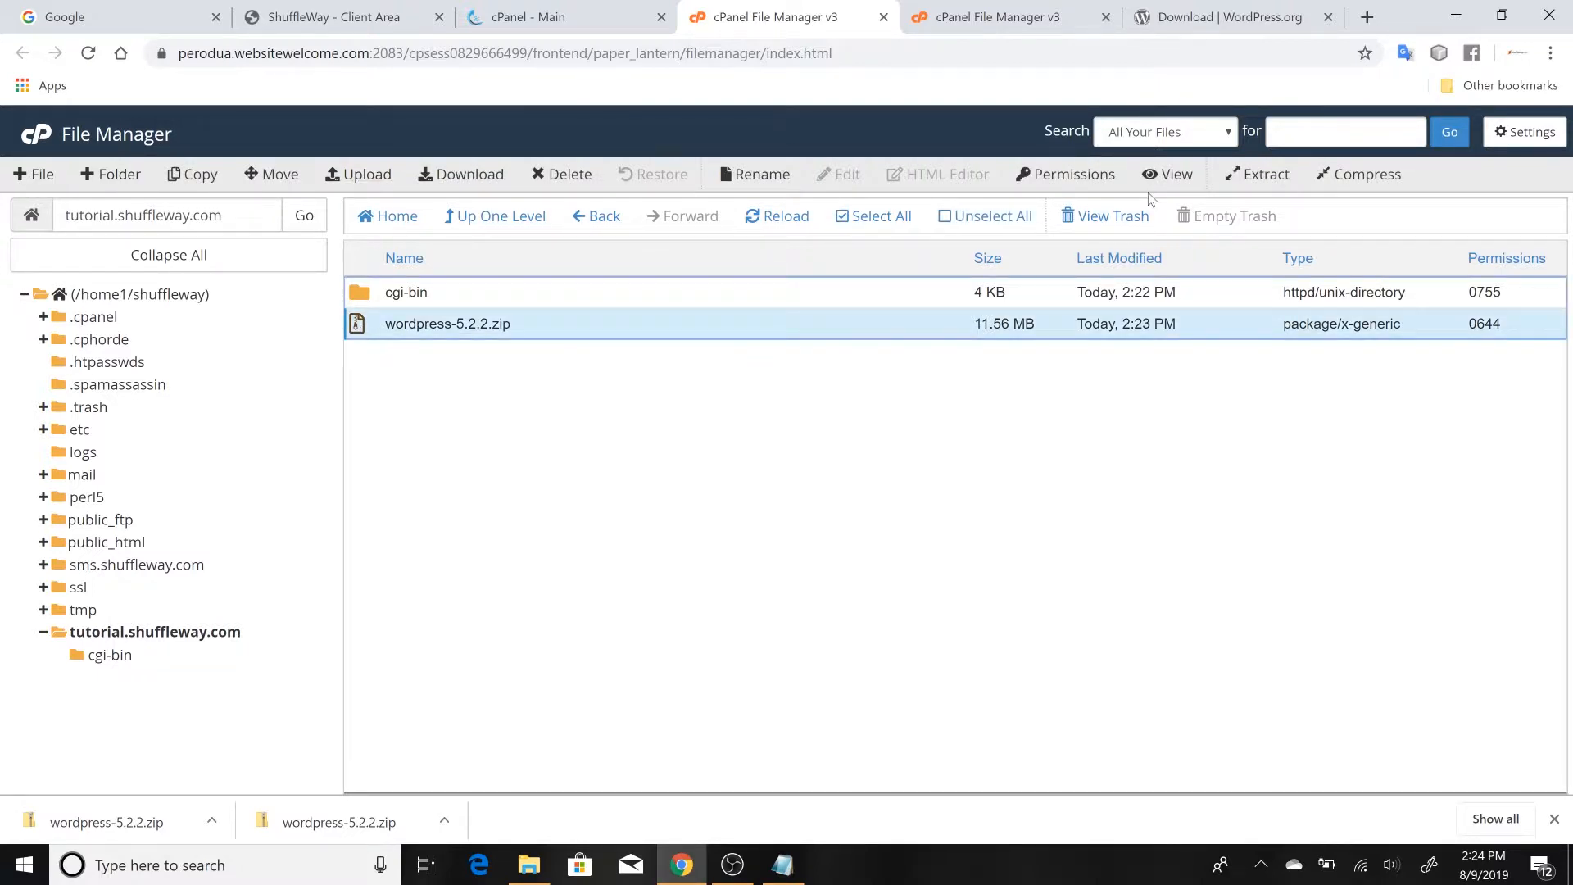
click(1260, 175)
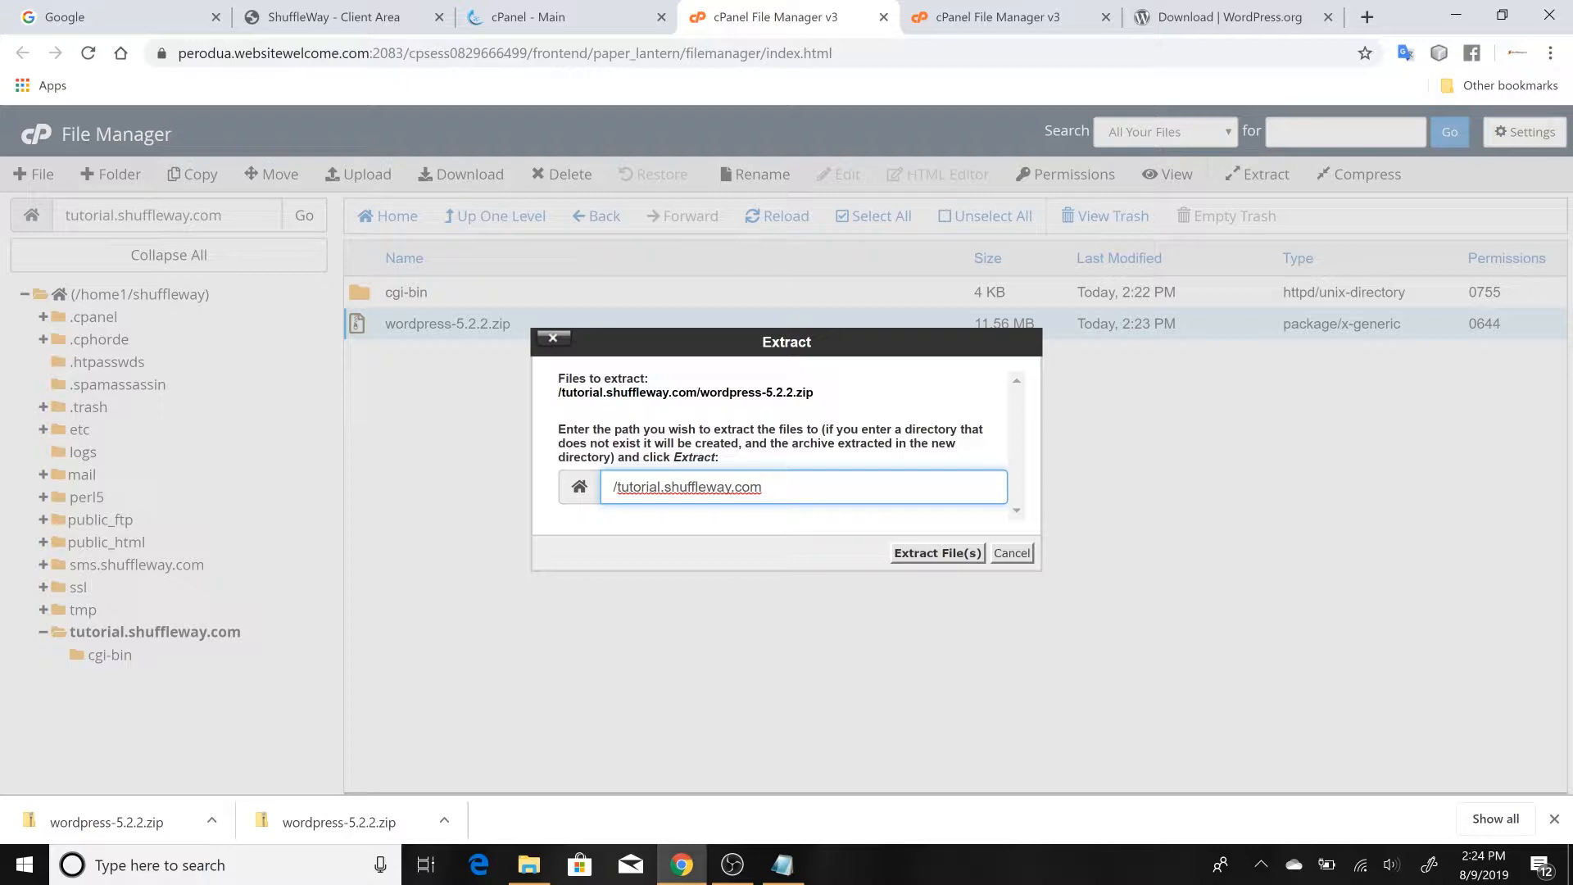
click(916, 555)
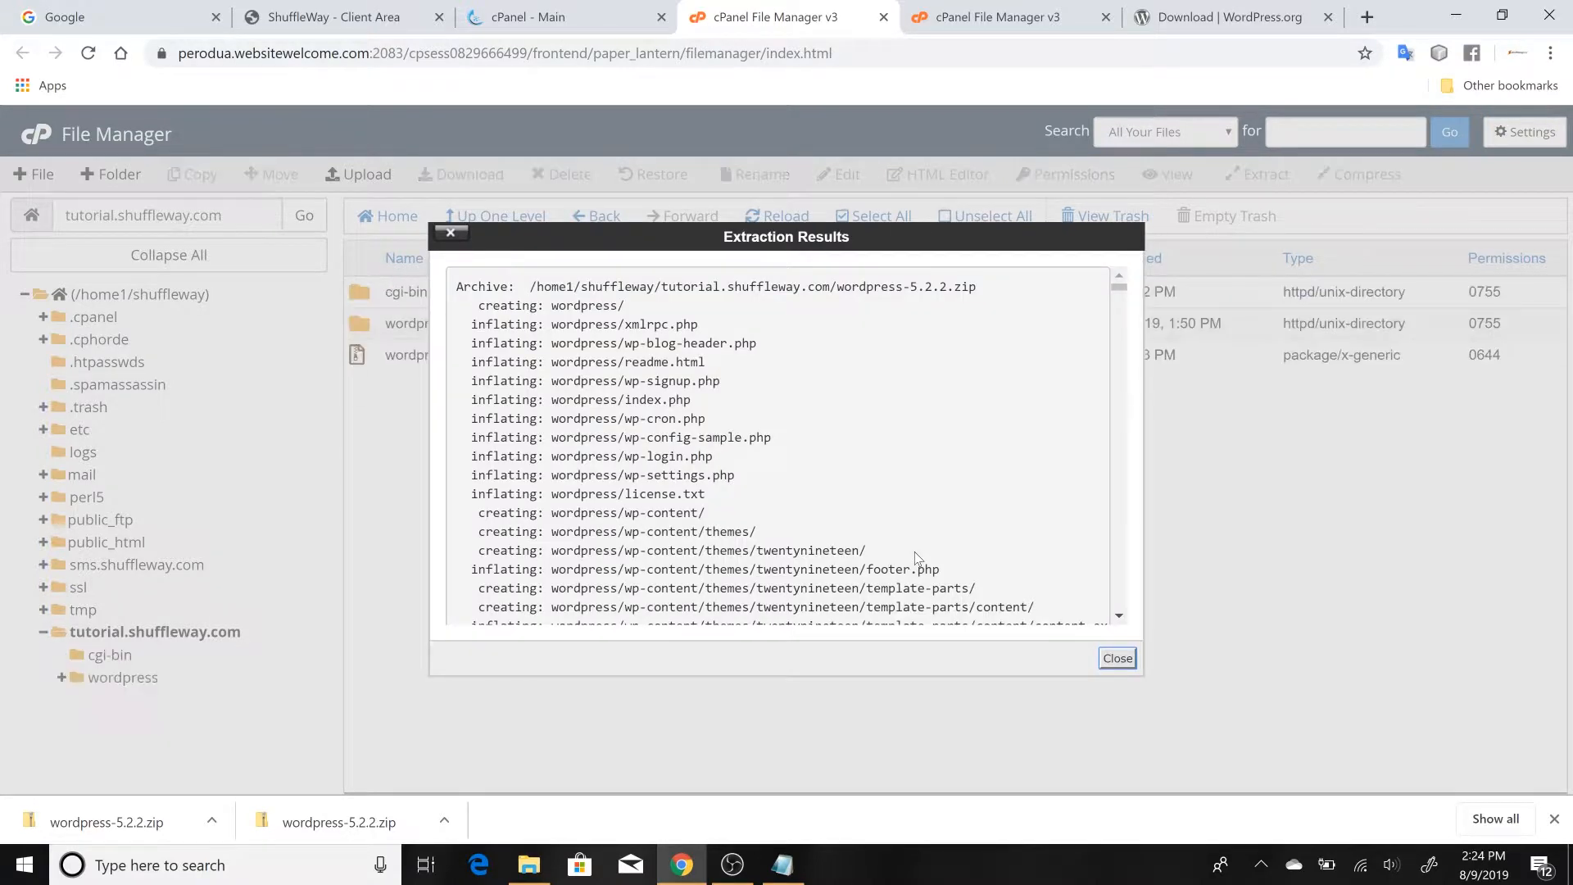
click(1118, 659)
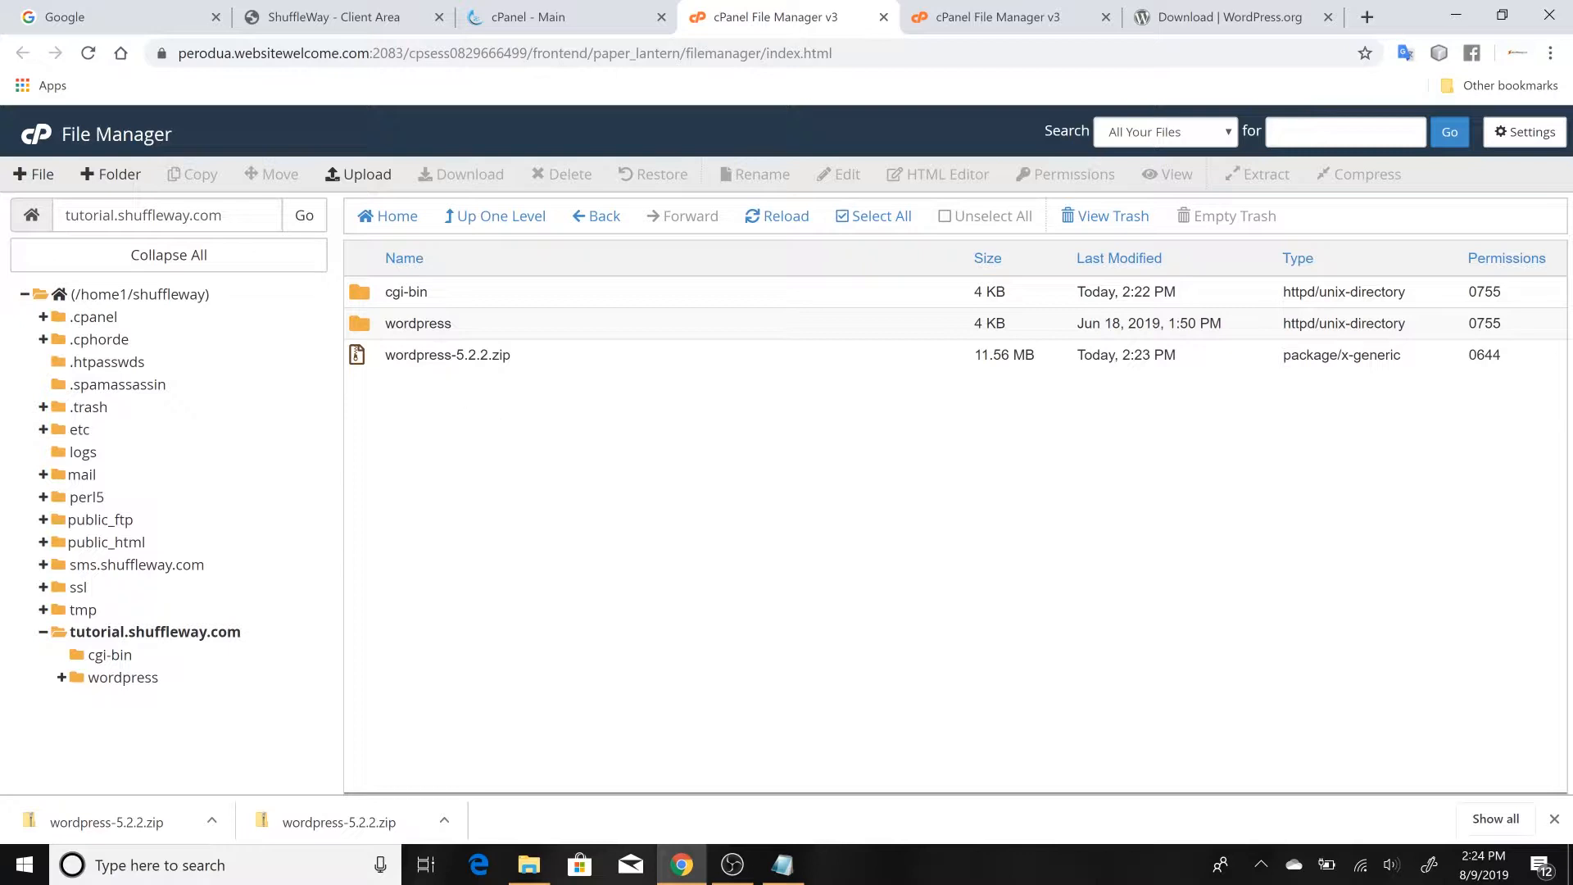
Examine the contents of the extracted wordpress folder and go back to the tutorial.shuffleway.com folder
double_click(361, 325)
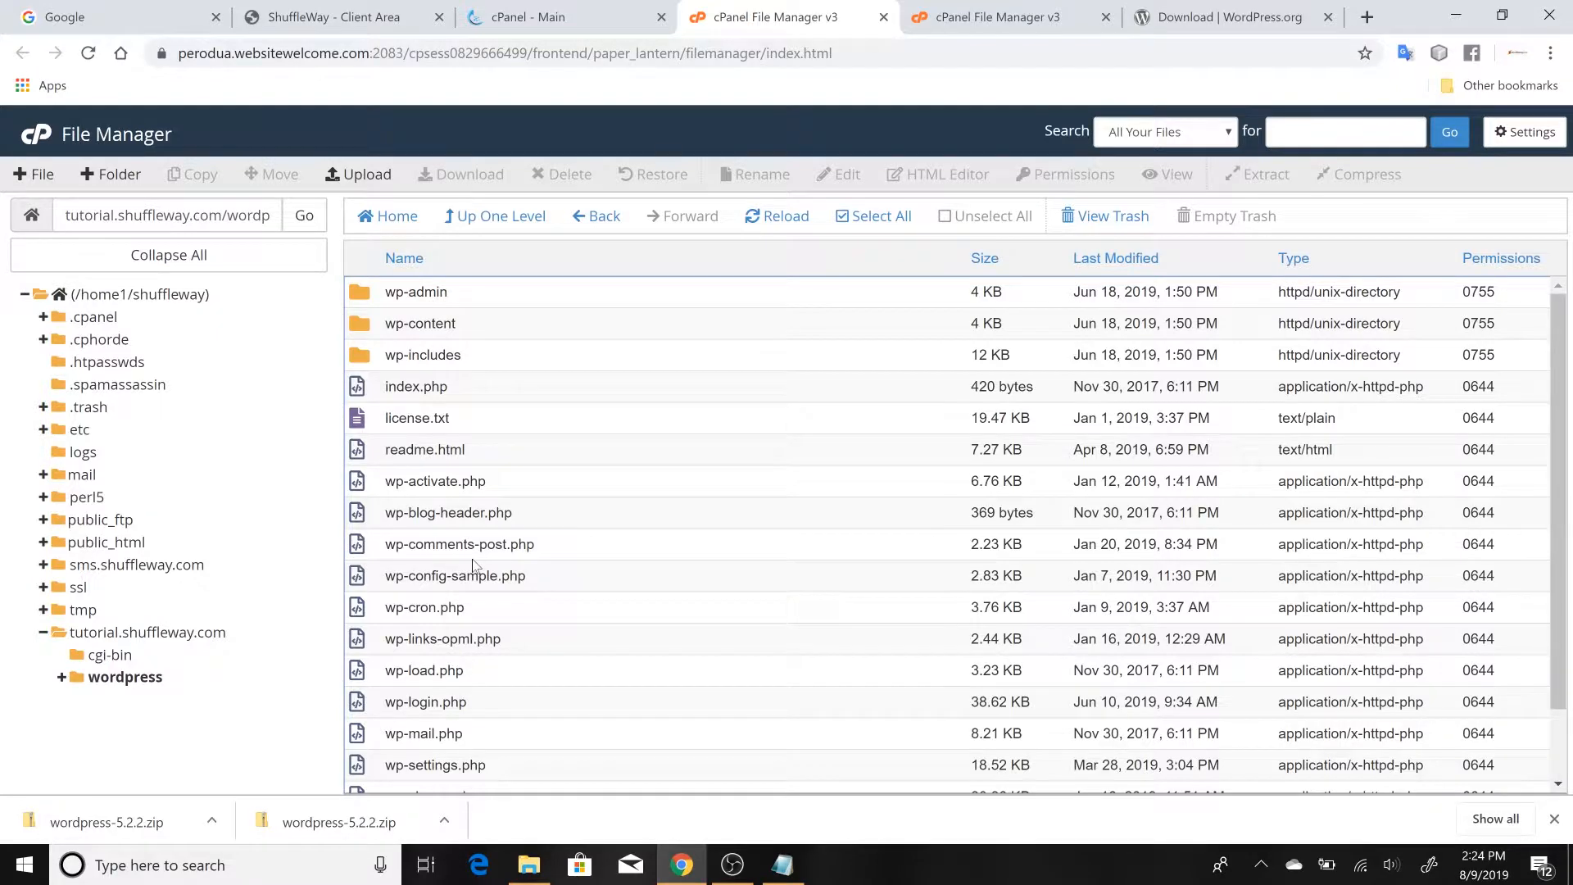
scroll(475, 565, down, 2)
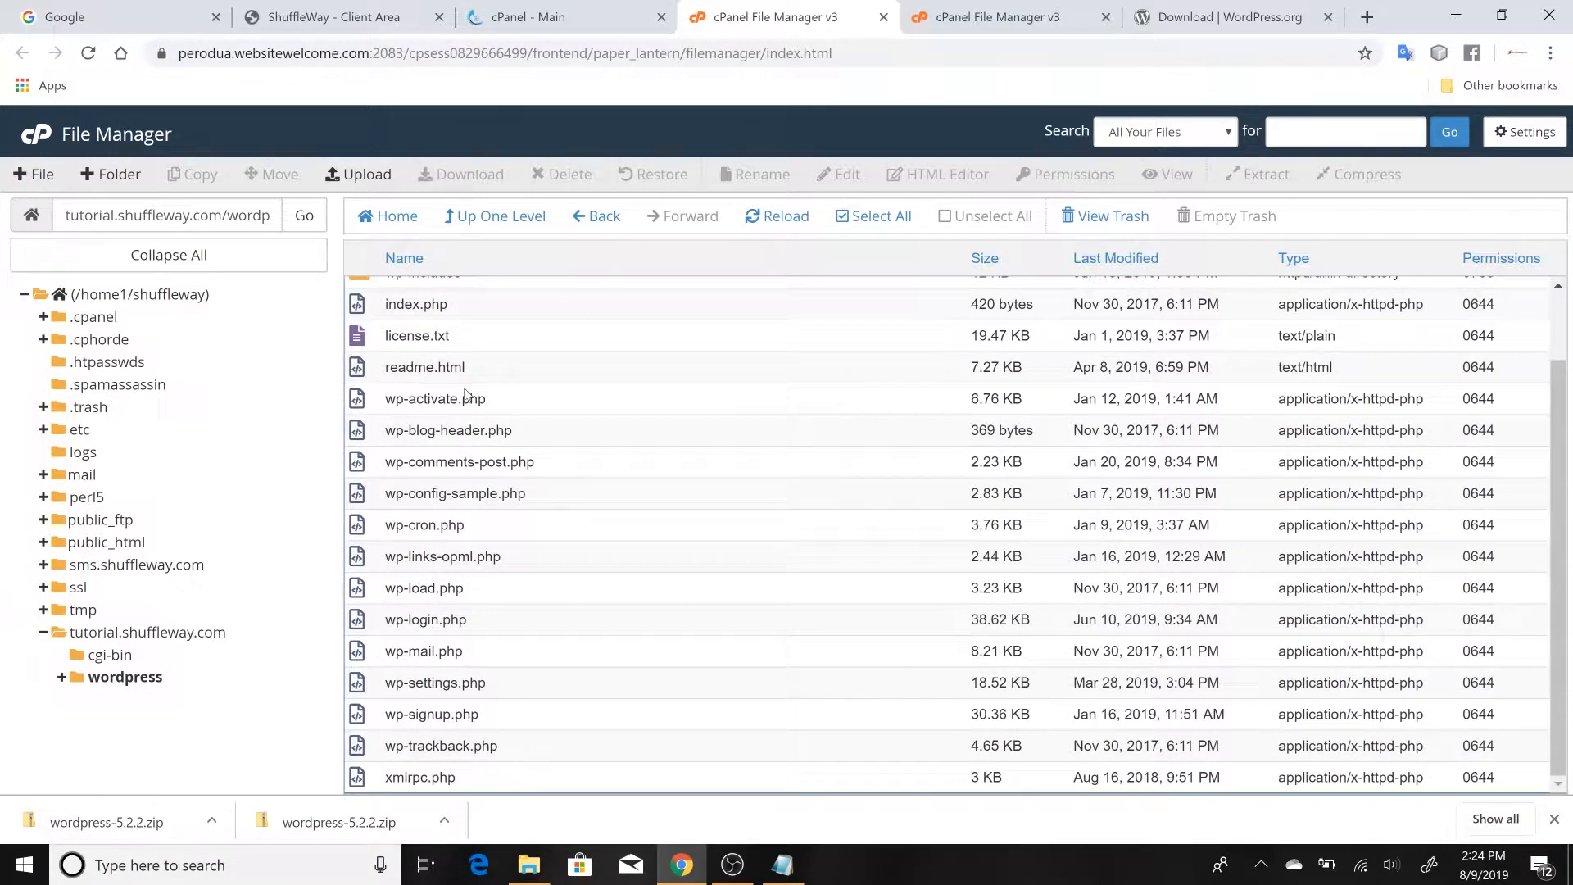
scroll(466, 394, up, 2)
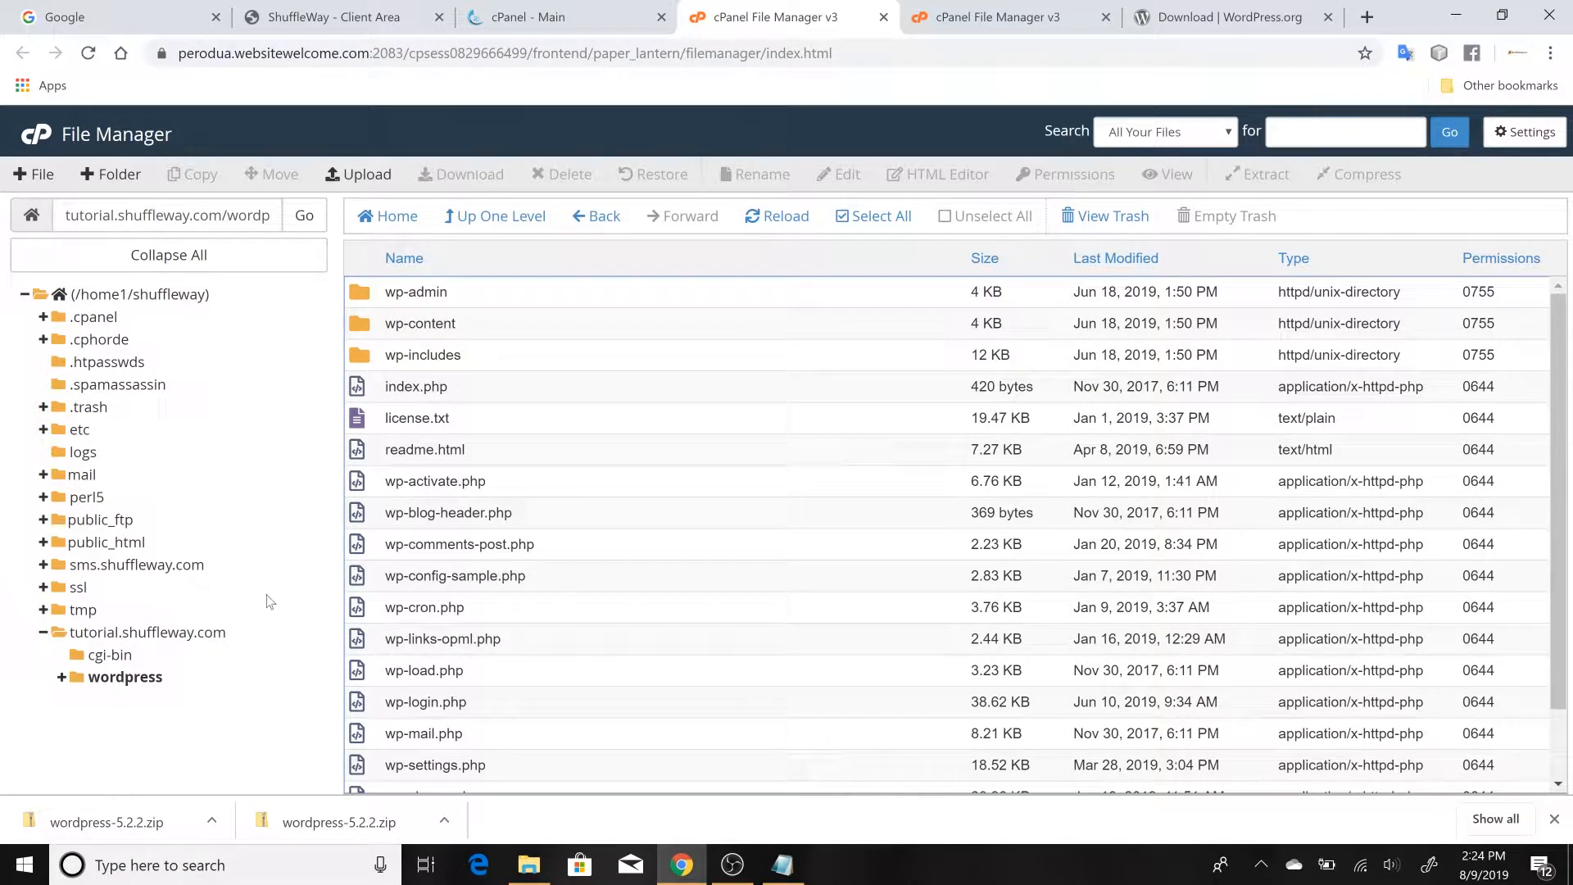
click(222, 635)
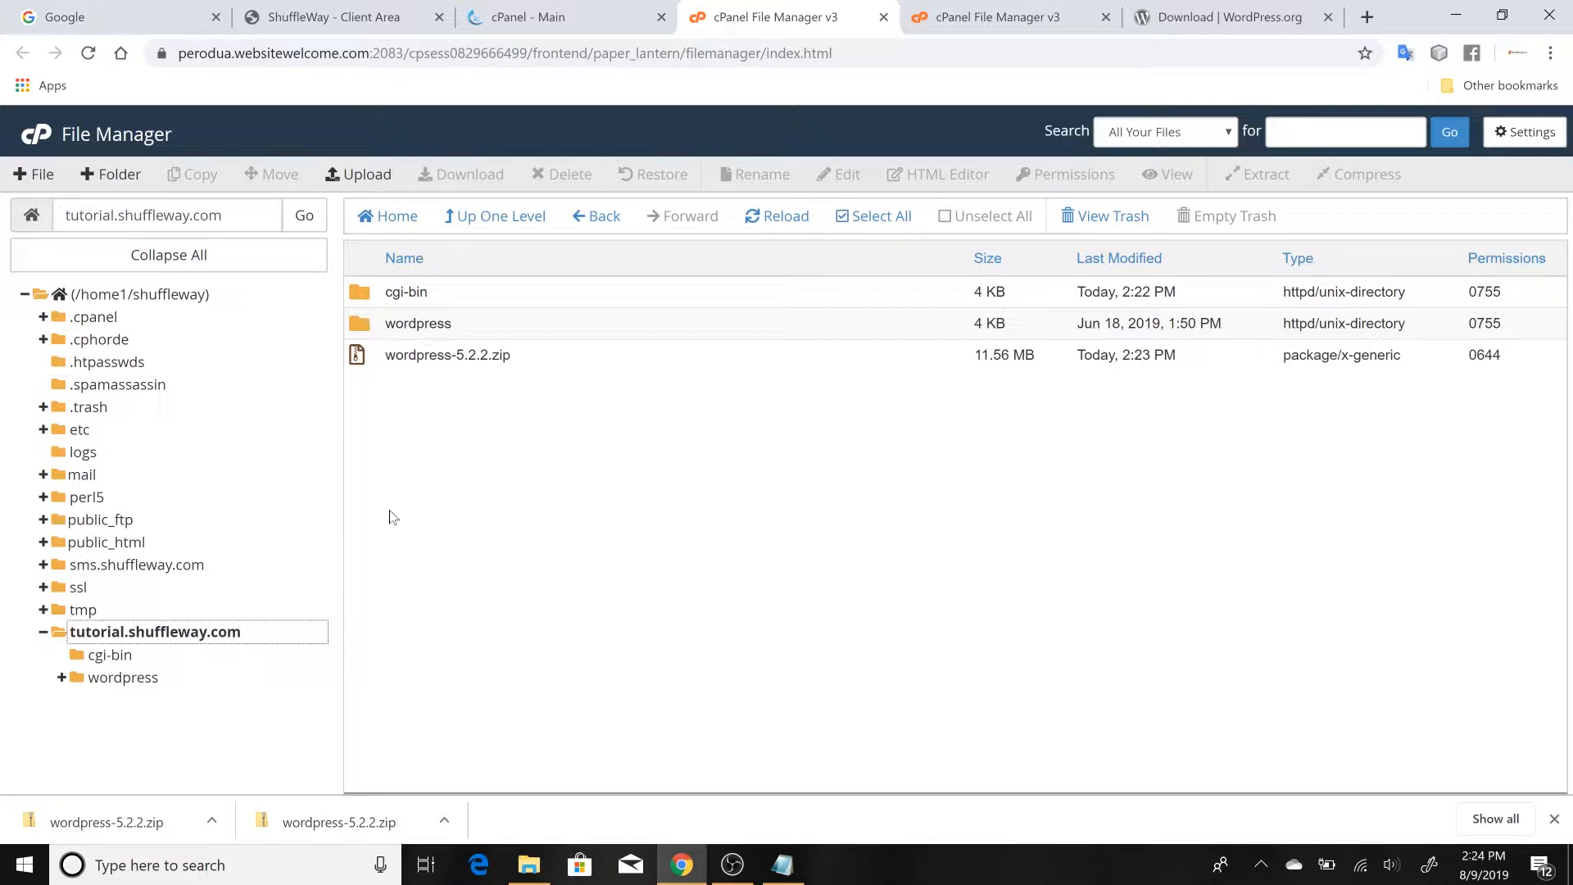
Move all files and folders inside the wordpress folder to /tutorial.shuffleway.com/
double_click(364, 332)
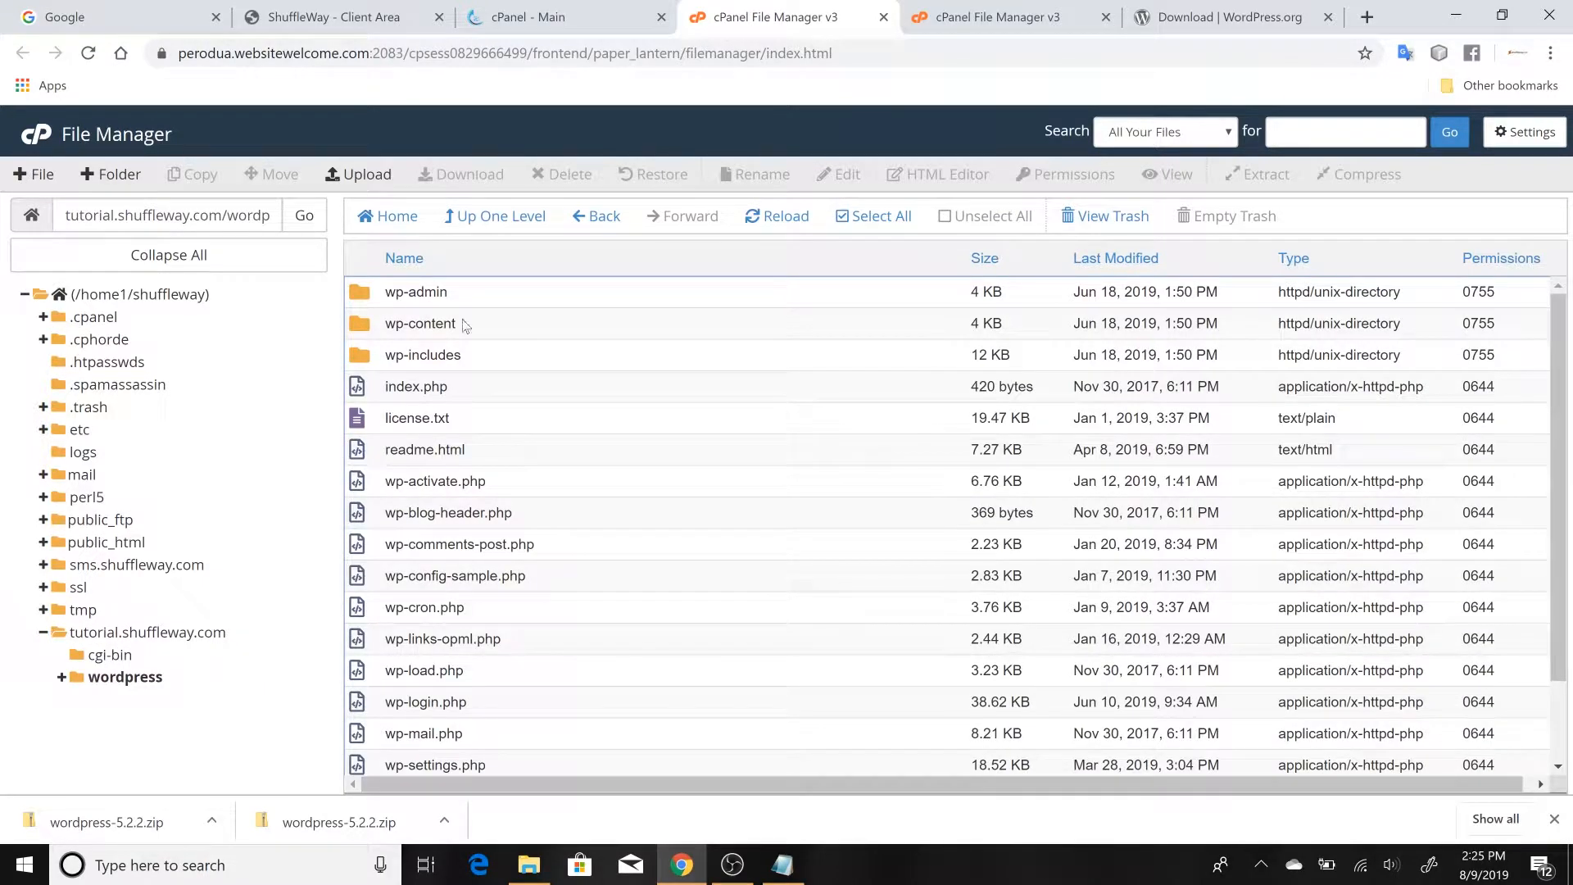
click(843, 224)
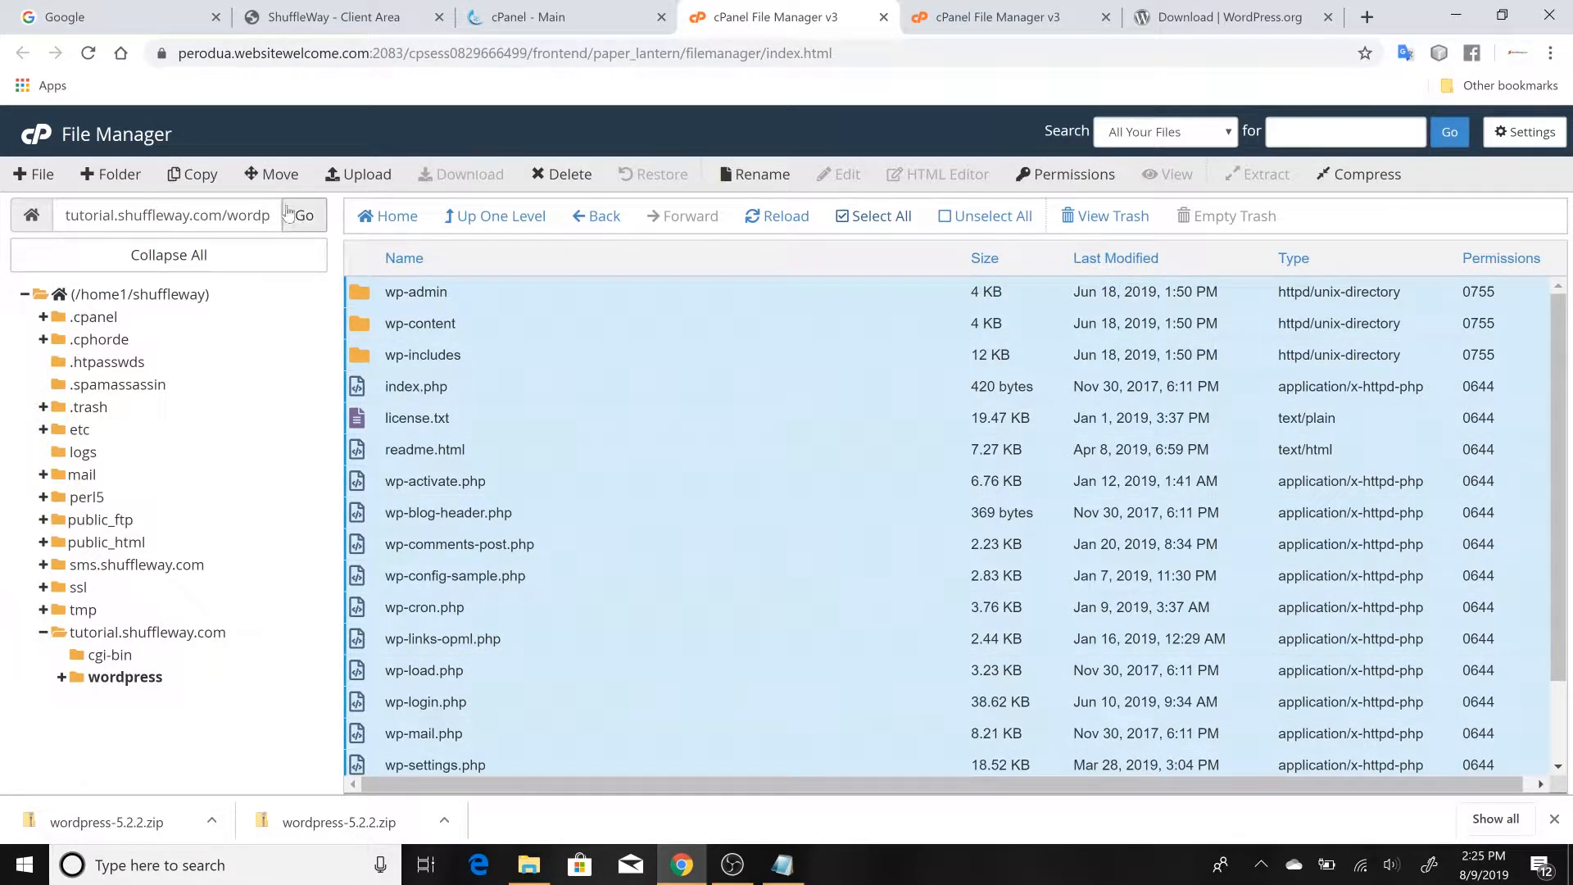
click(277, 175)
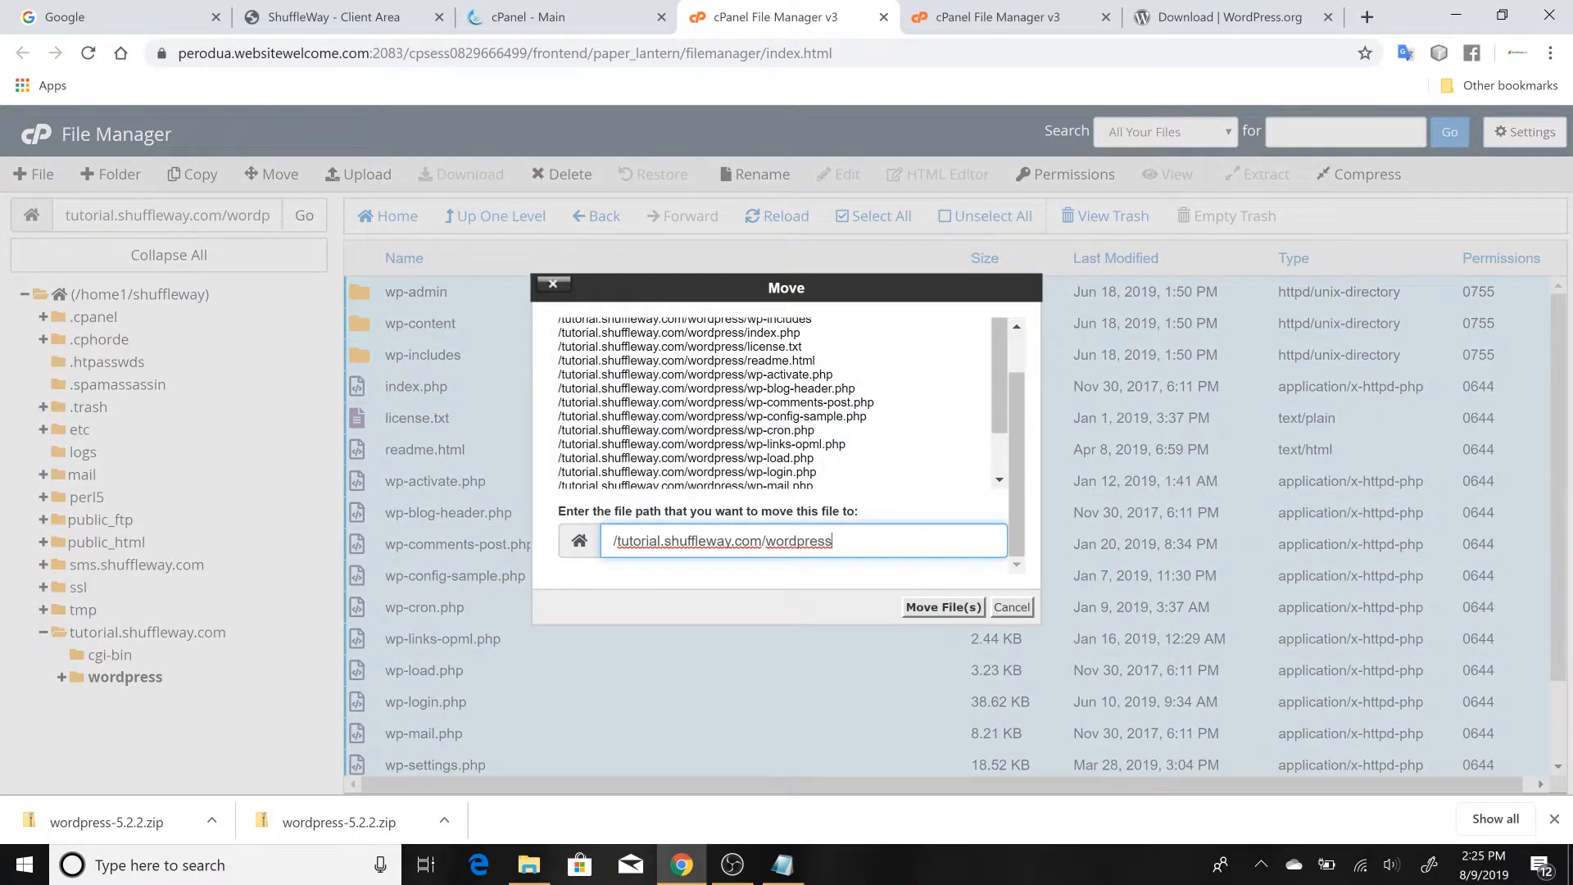
drag(766, 541, 833, 541)
key(BackSpace)
click(943, 607)
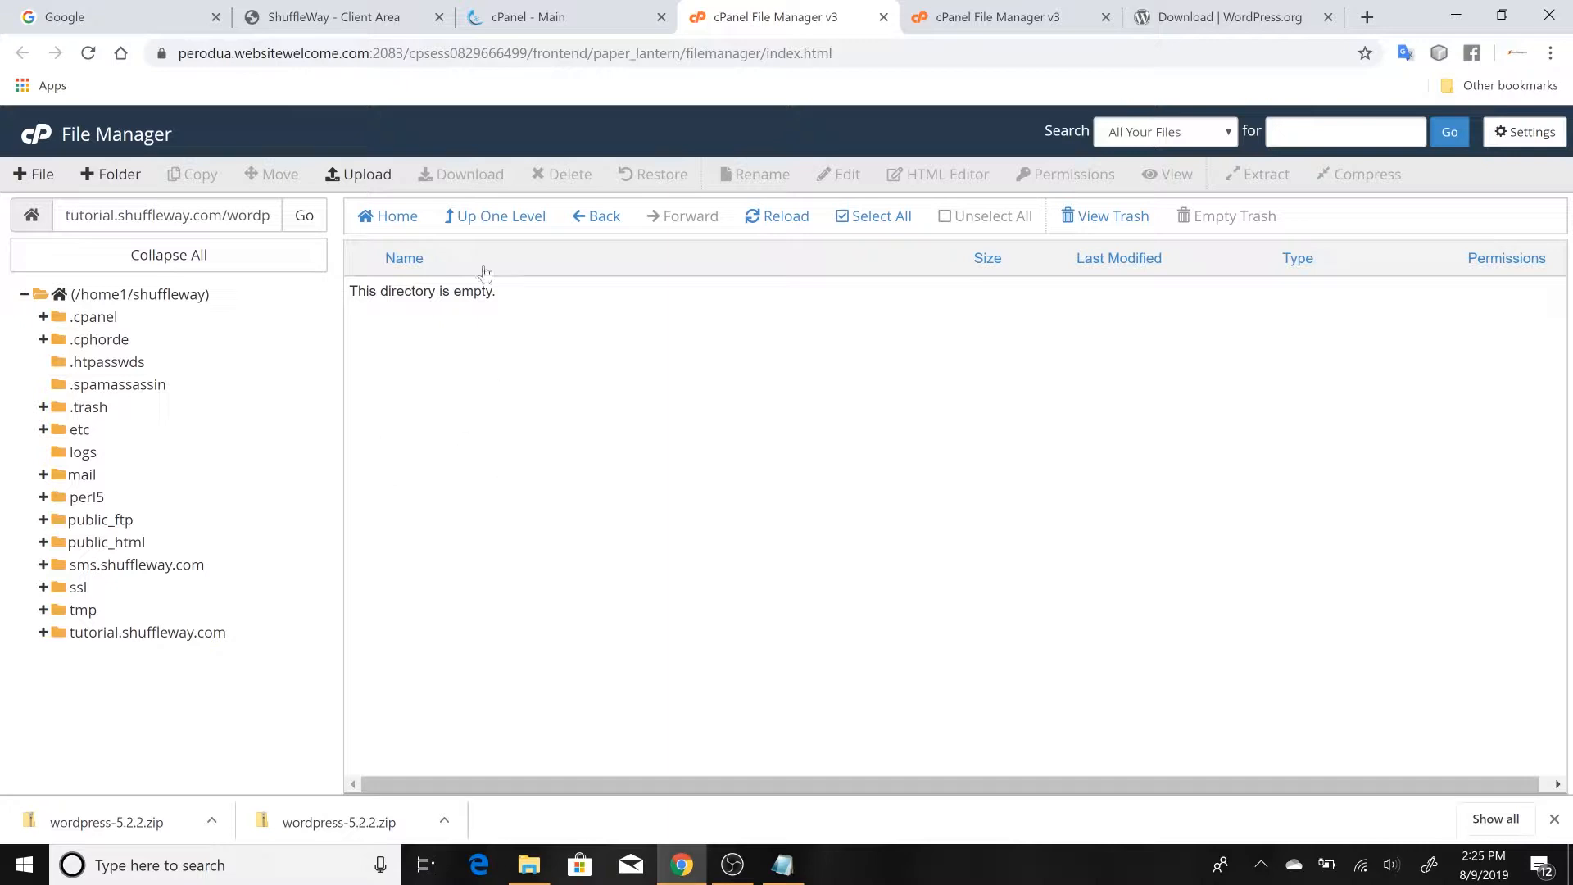
Go up to the tutorial.shuffleway.com folder and permanently delete the emptied wordpress folder, skipping the trash
click(471, 226)
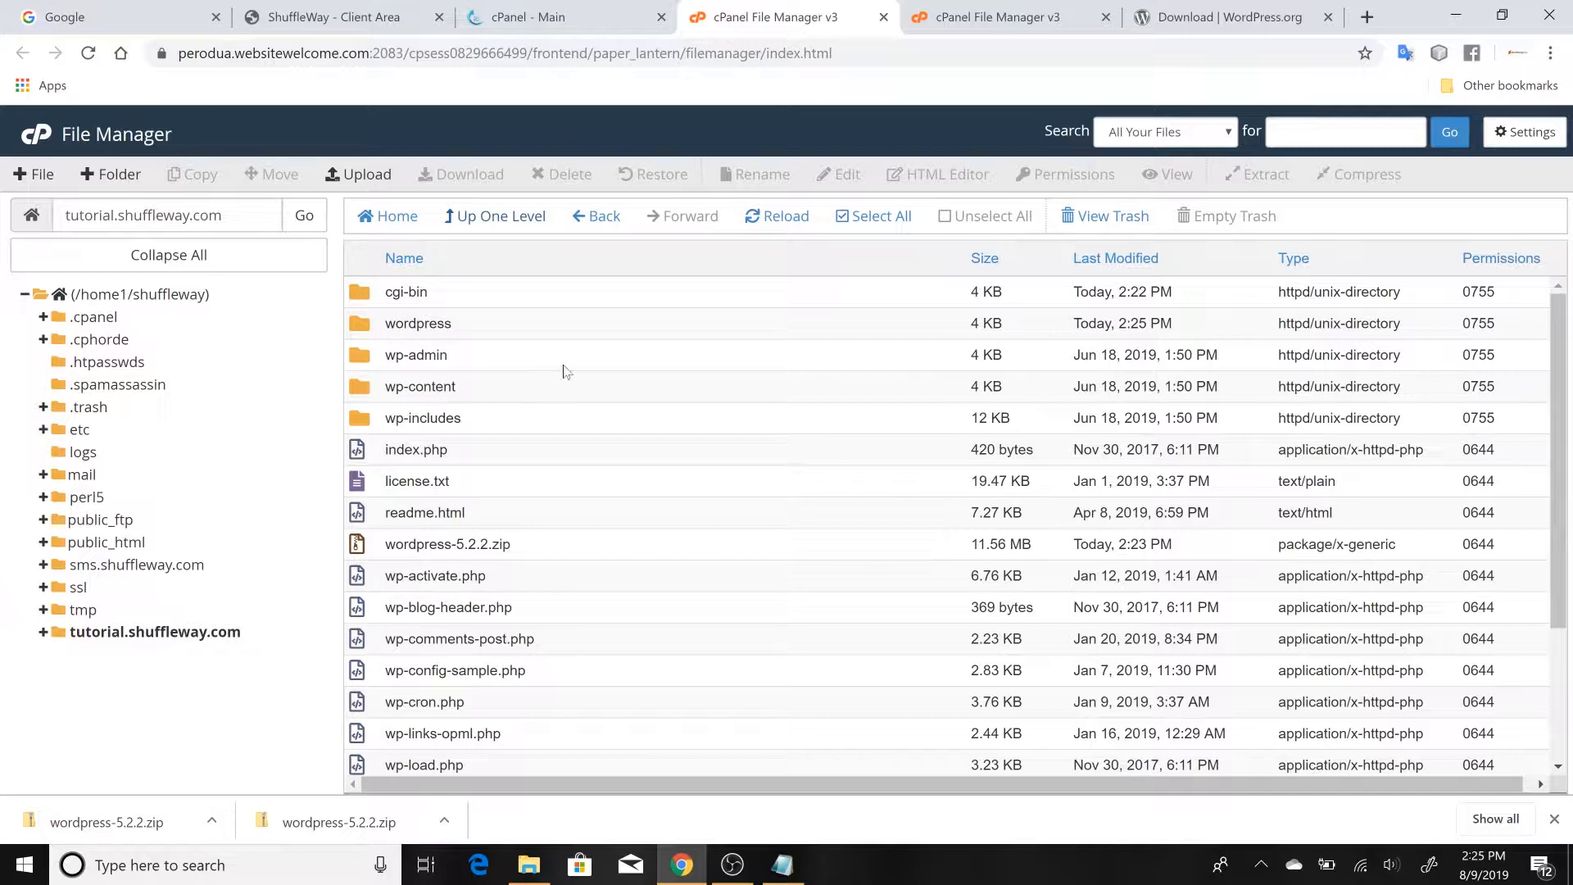
click(361, 323)
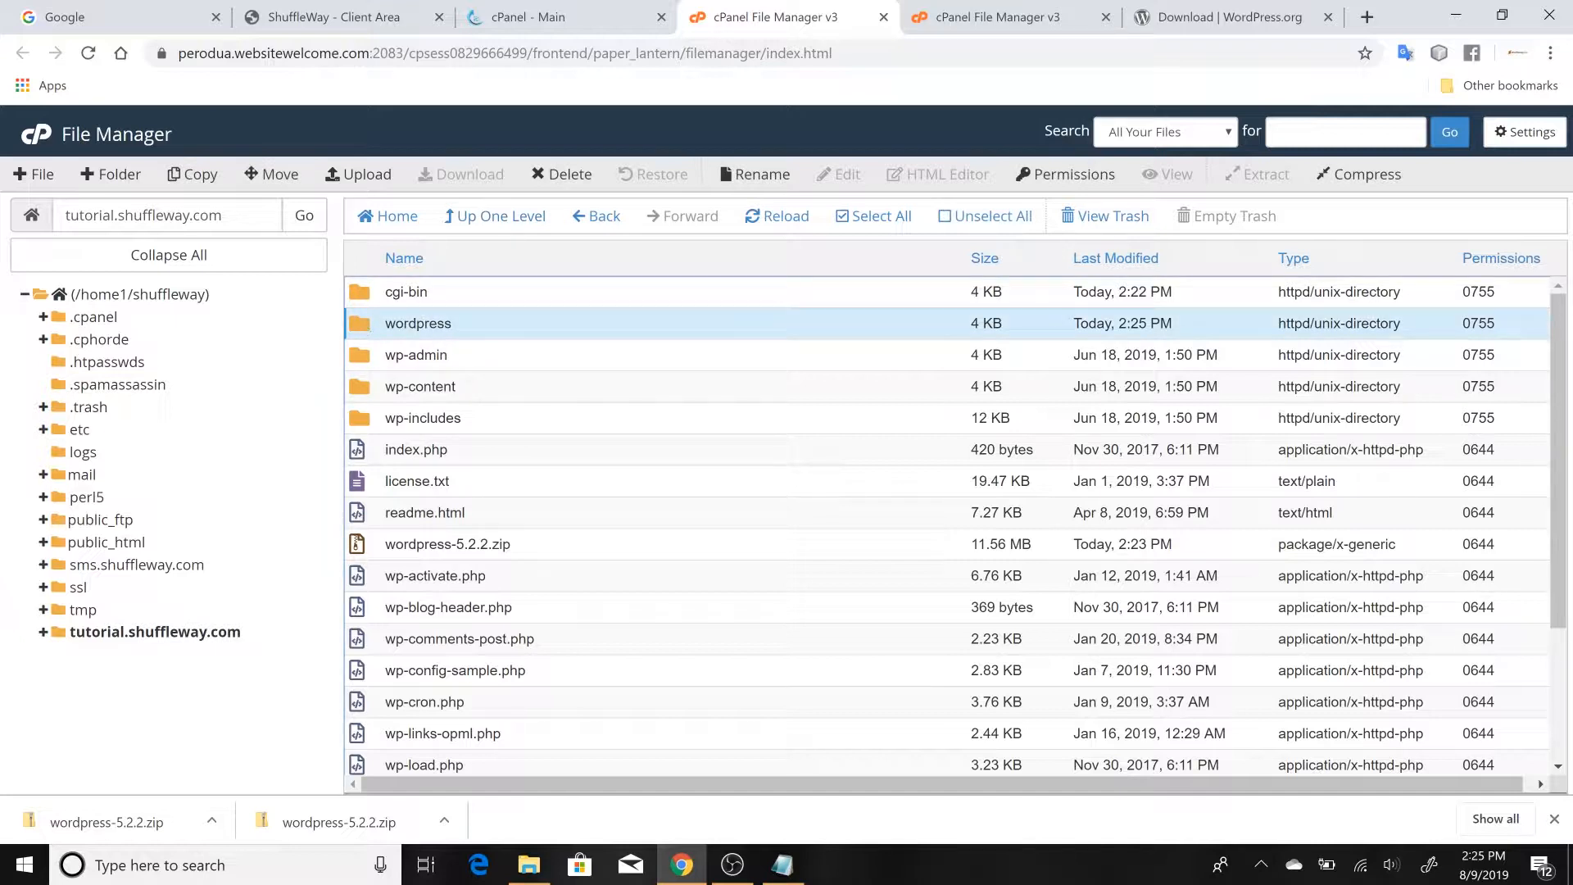
click(538, 181)
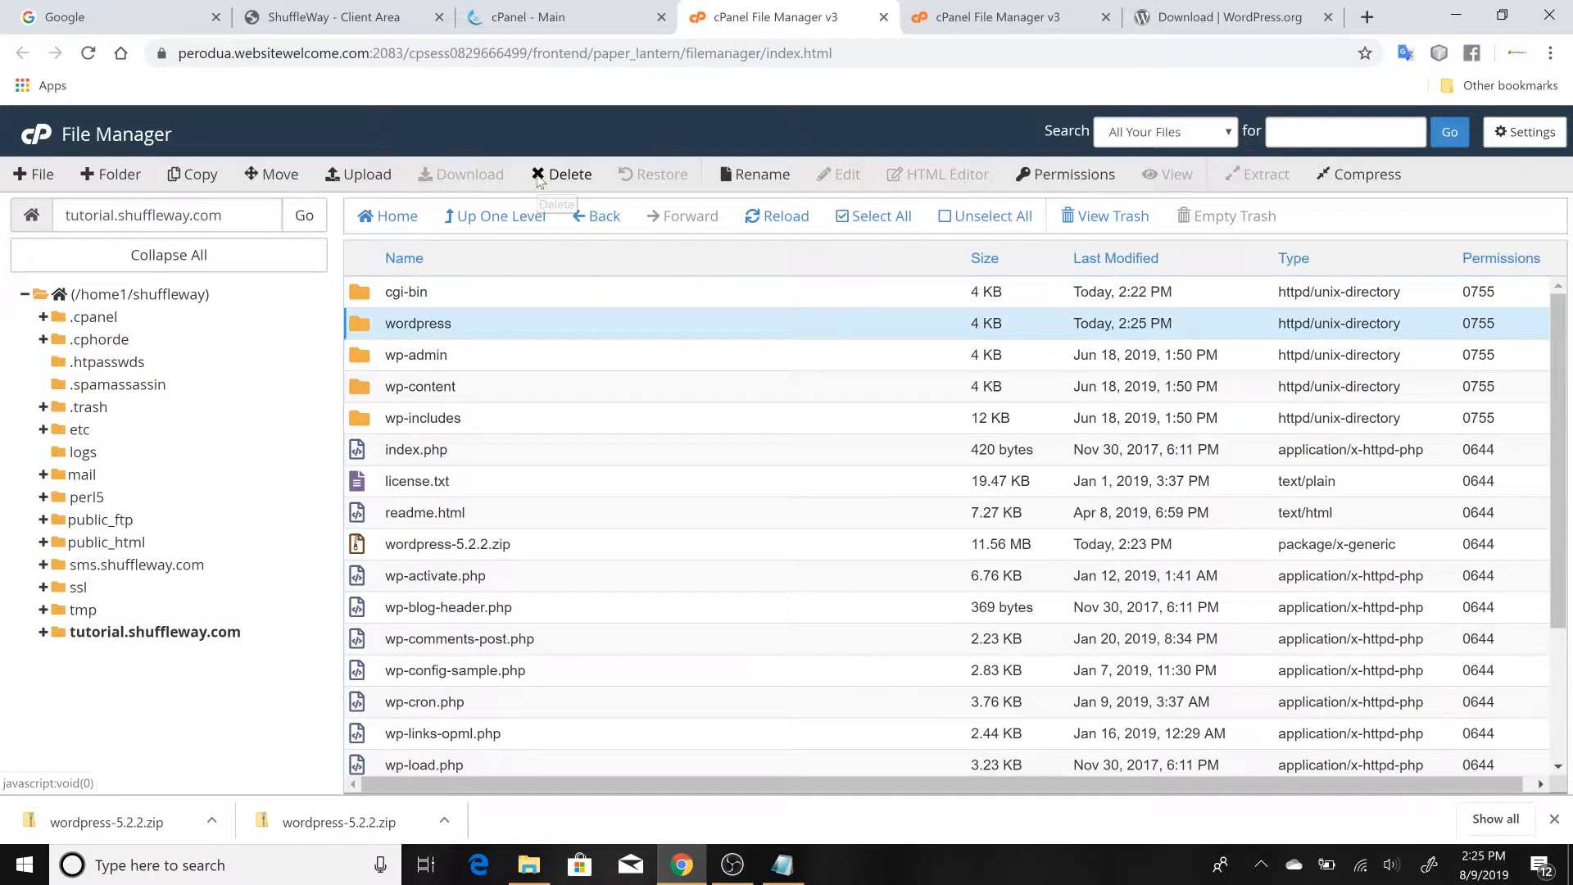
click(595, 452)
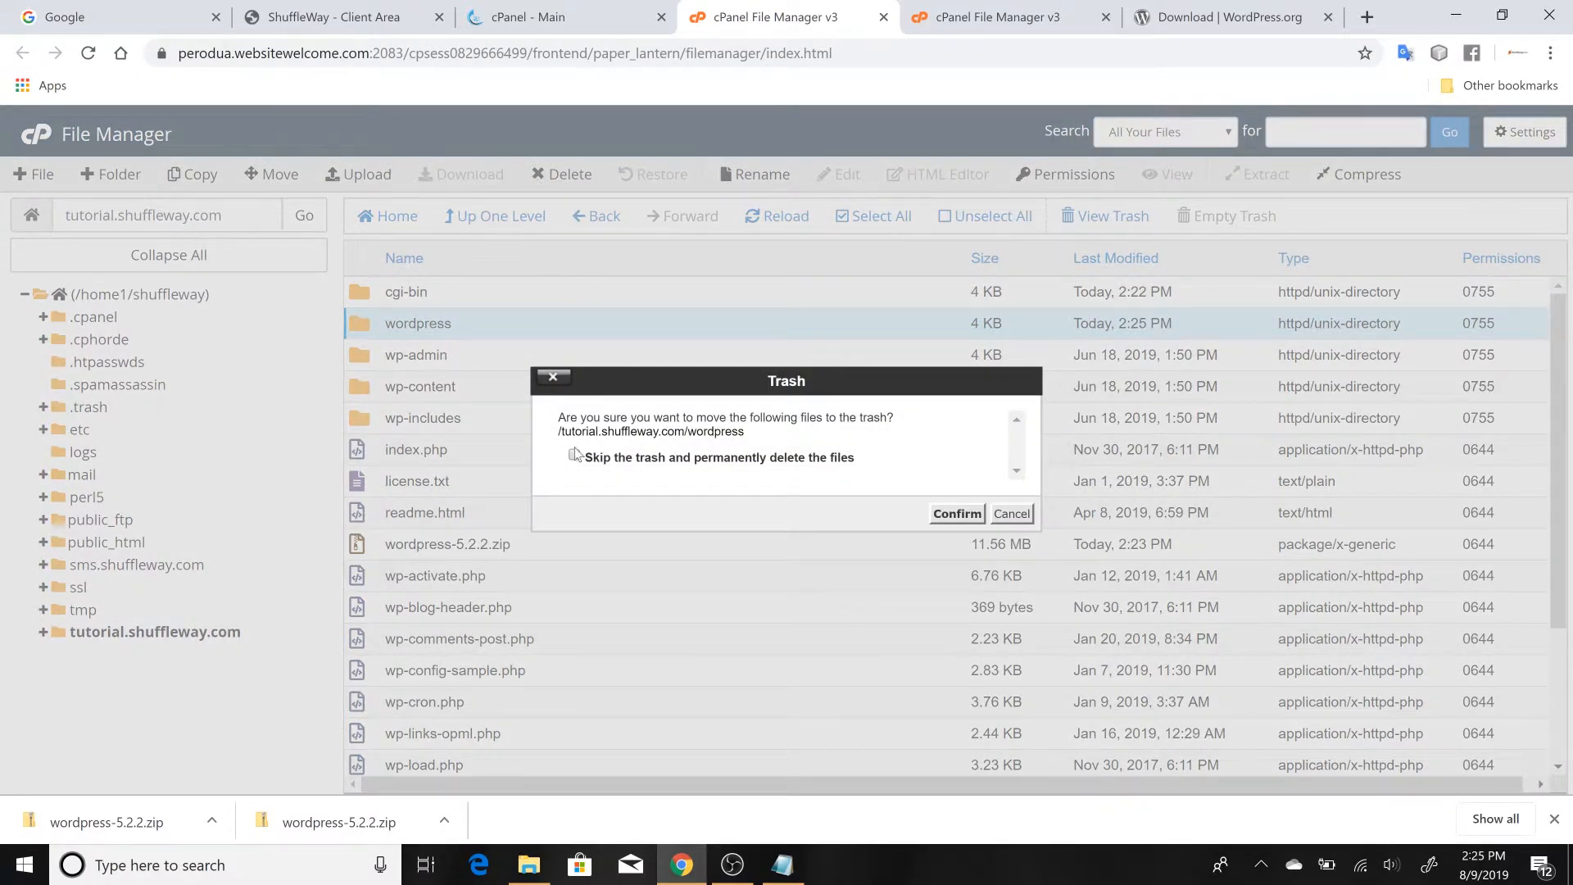
click(957, 514)
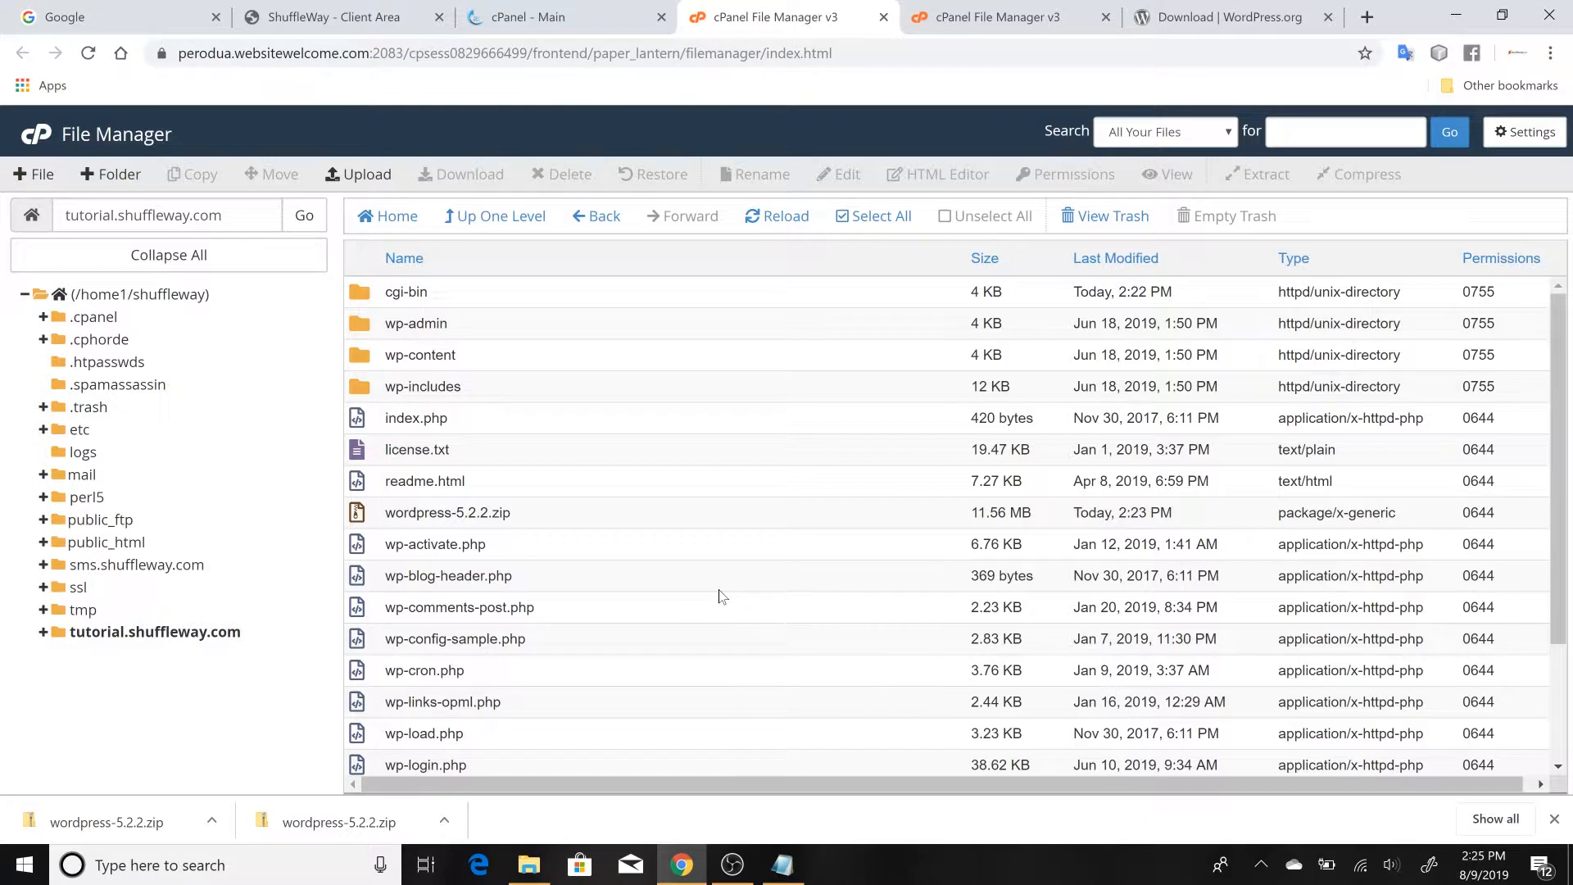
Move wordpress-5.2.2.zip from the tutorial.shuffleway.com folder to the trash and check the remaining files
click(373, 519)
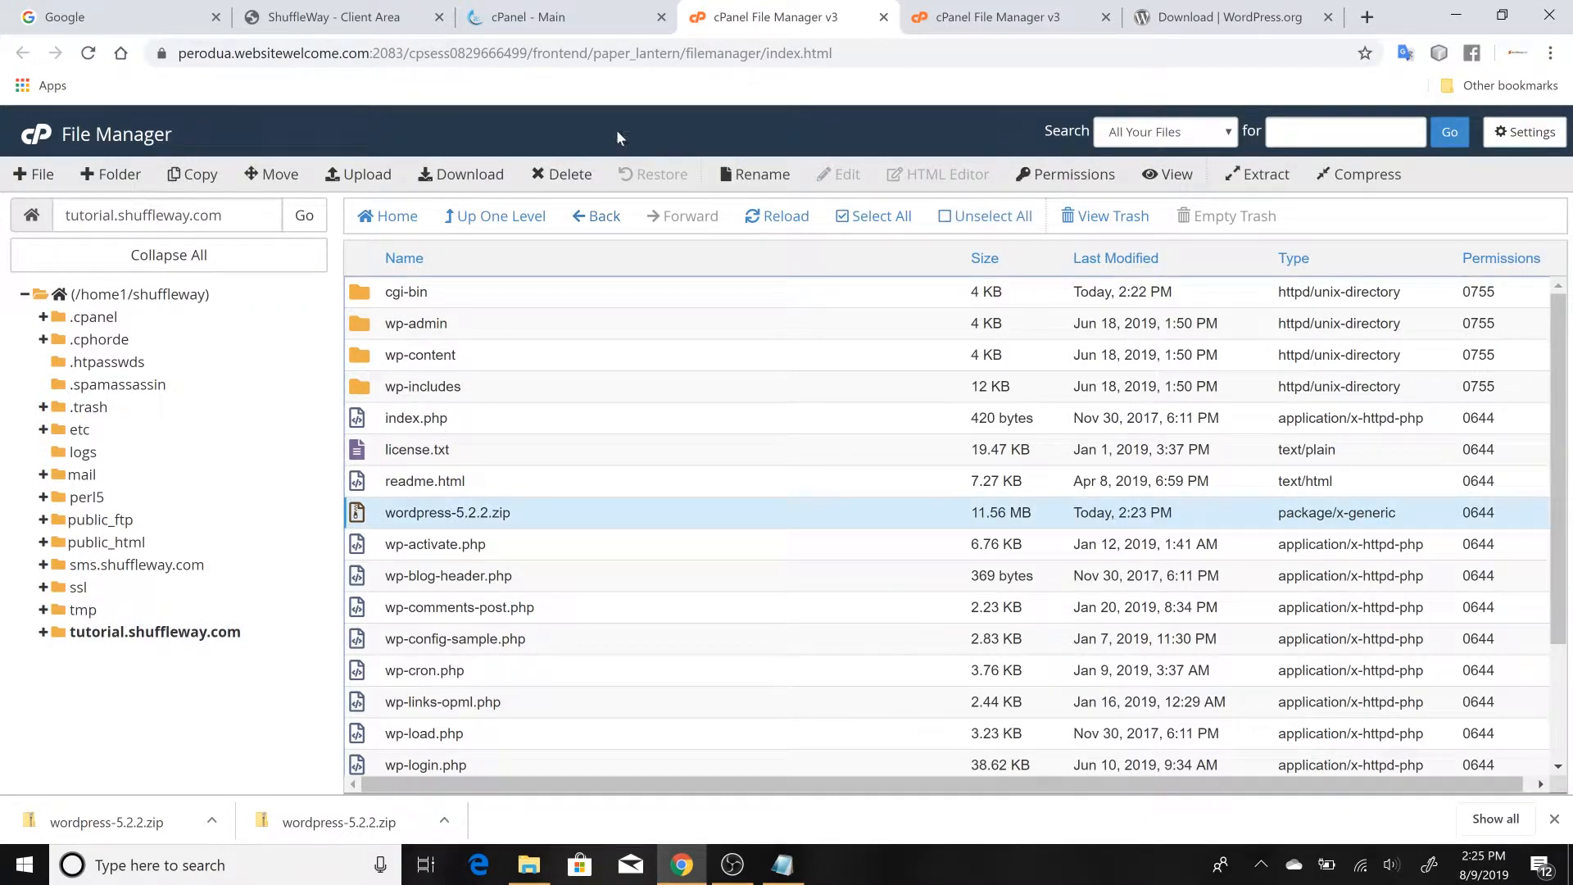
click(563, 175)
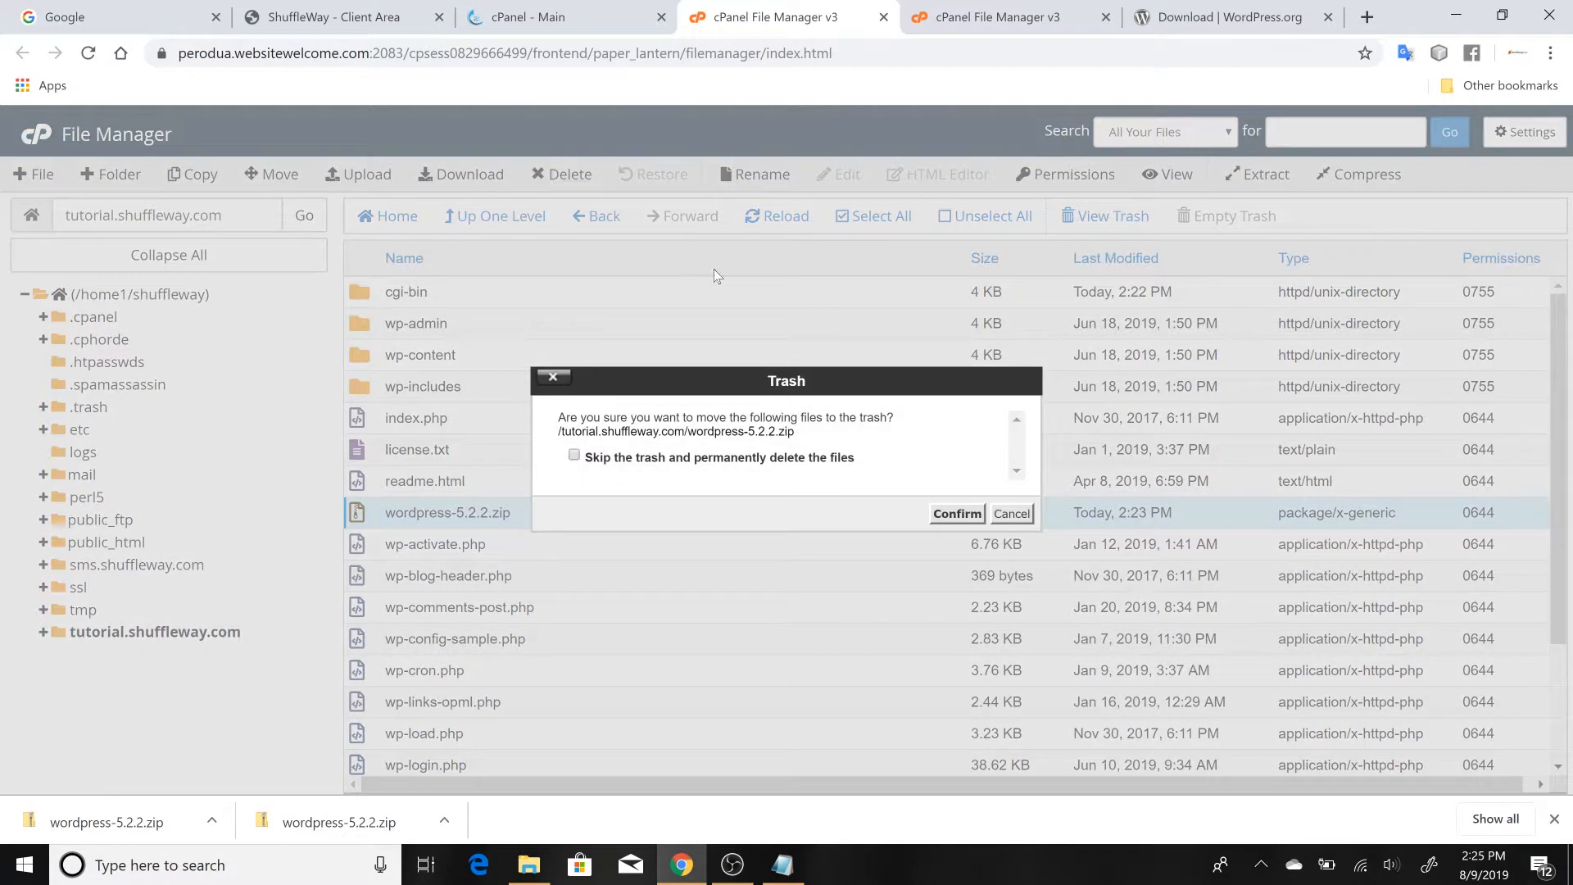
click(969, 514)
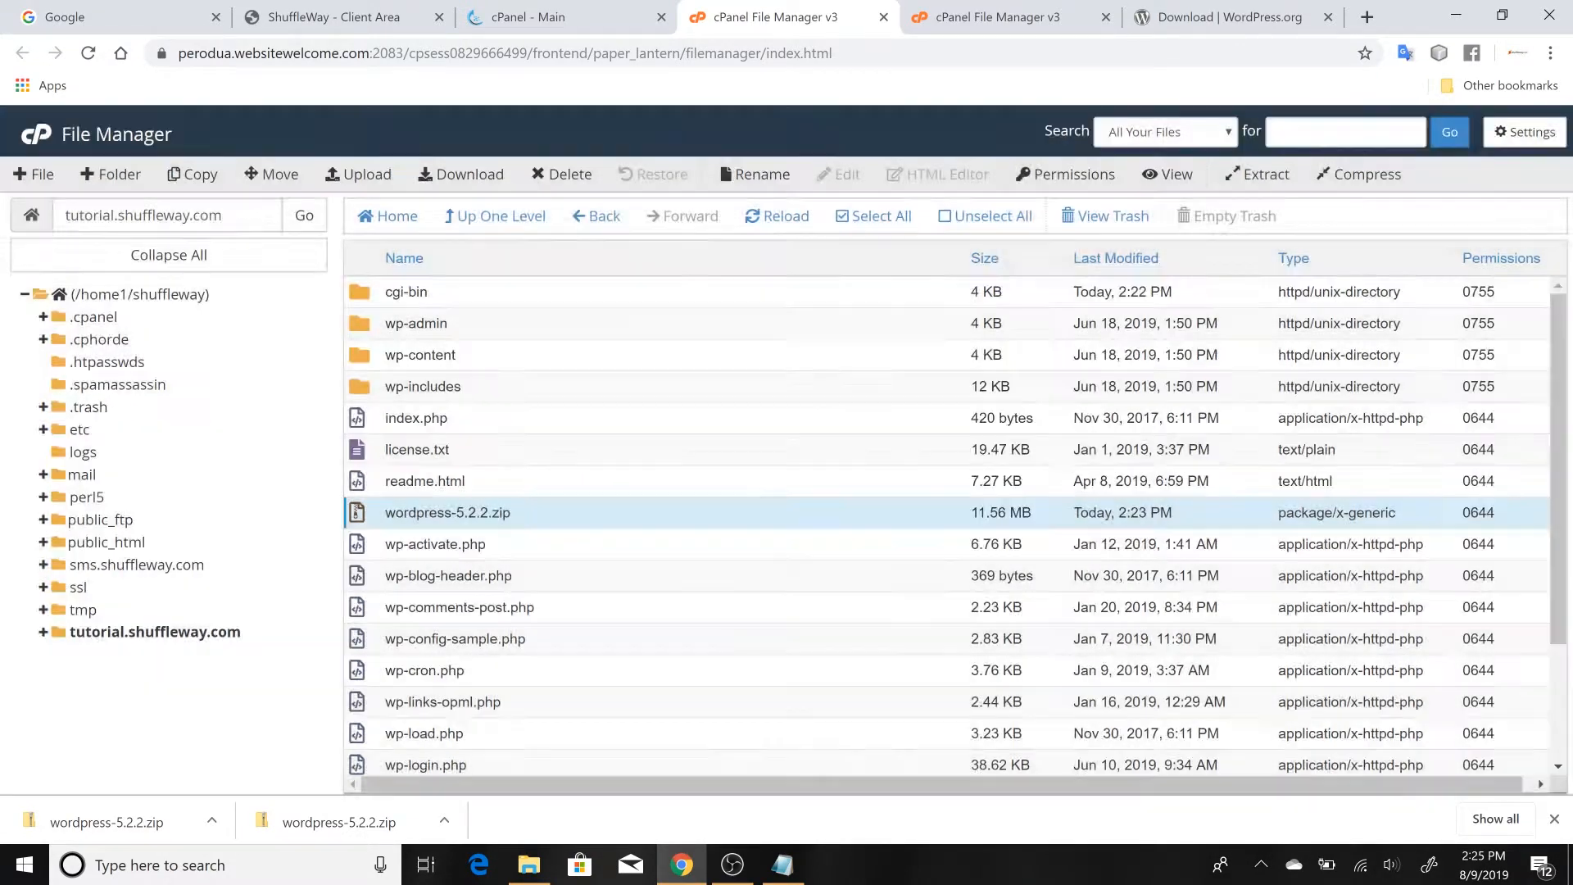
scroll(907, 541, down, 3)
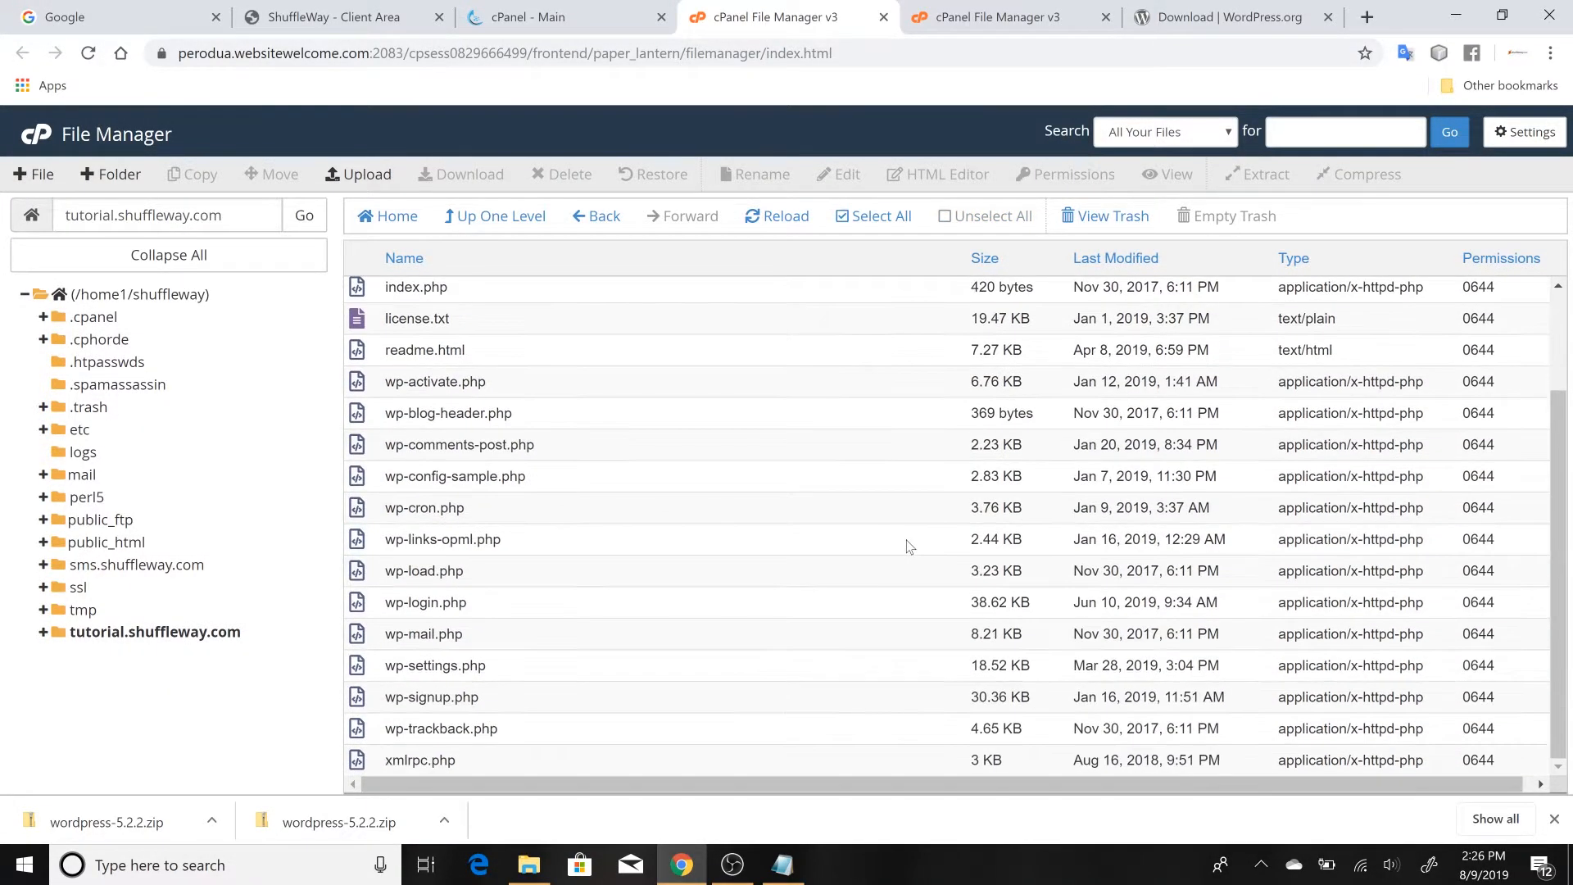
scroll(906, 541, up, 3)
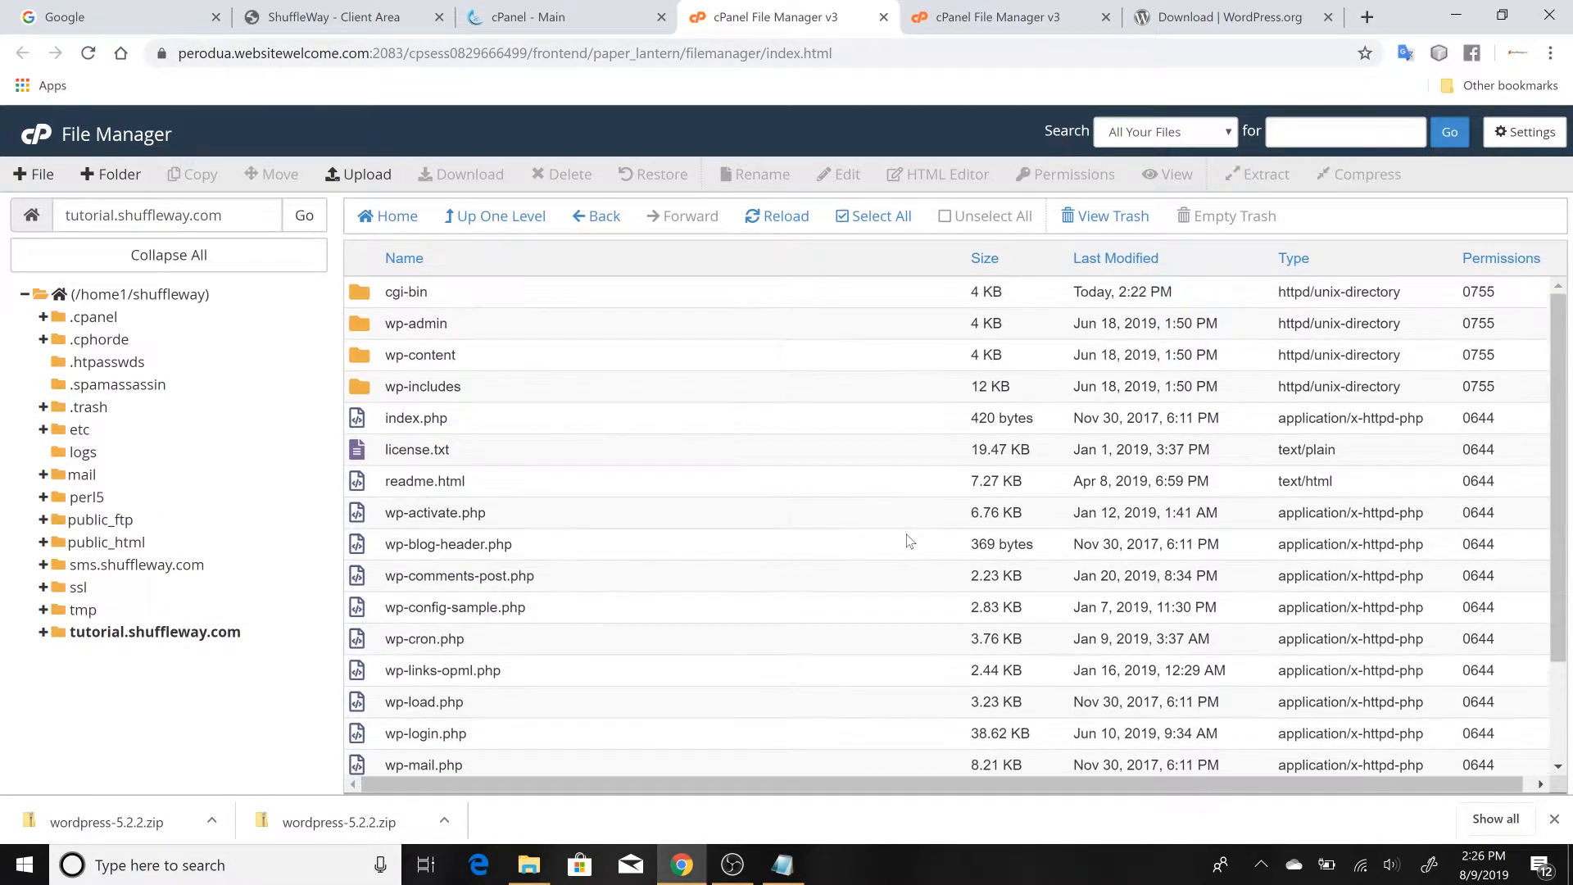
Switch to the Notepad outline and complete its last line as "- Connecting our Database to our Wordpress site."
click(1458, 14)
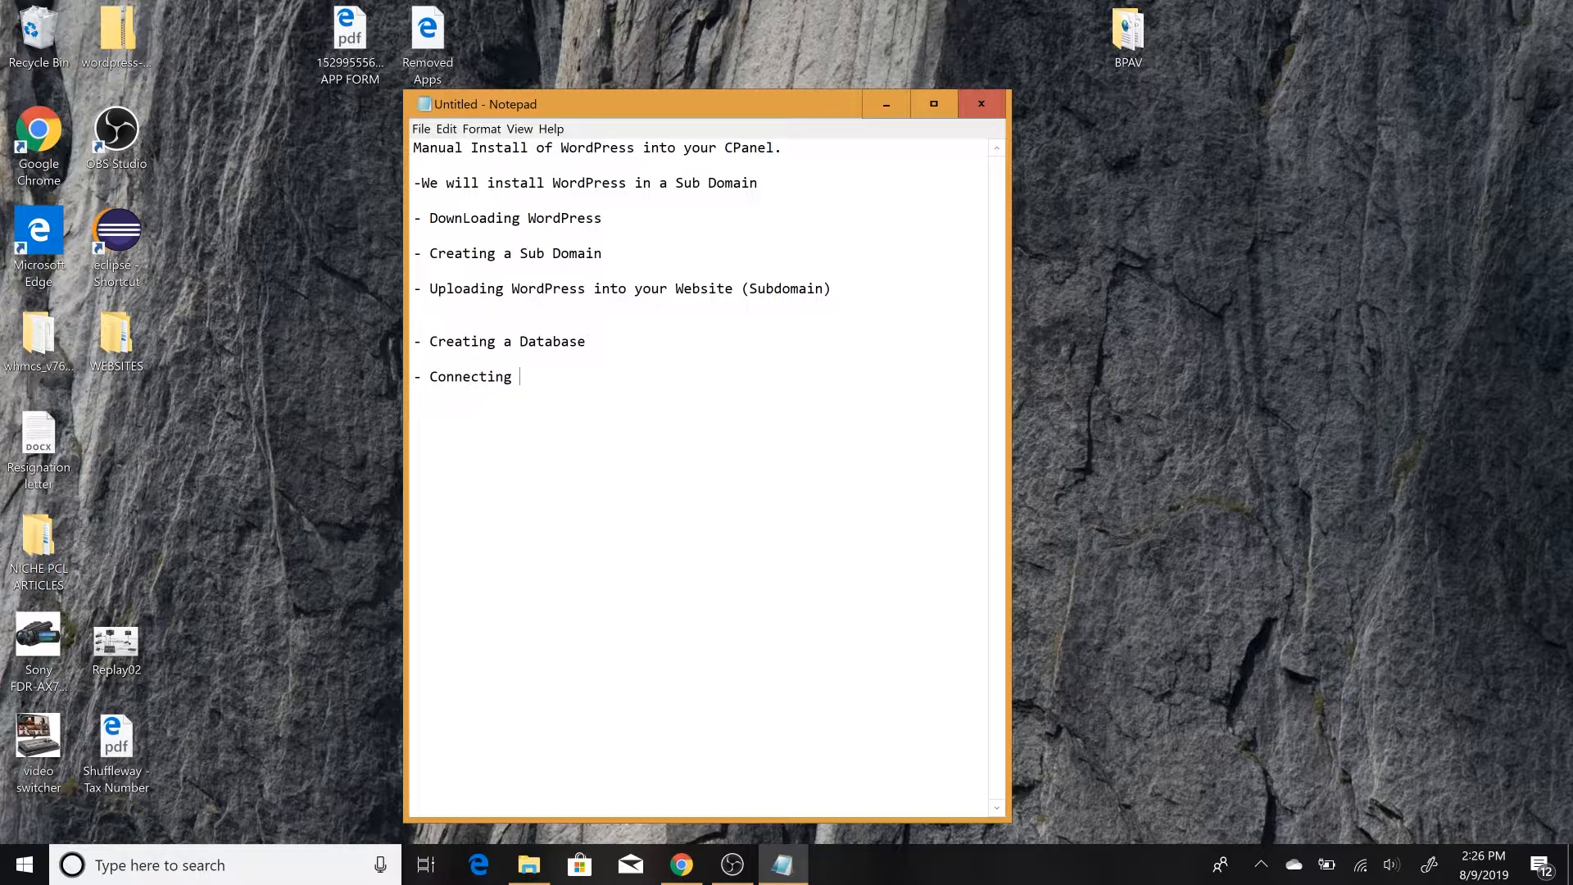
text(tabase to our Wordpress)
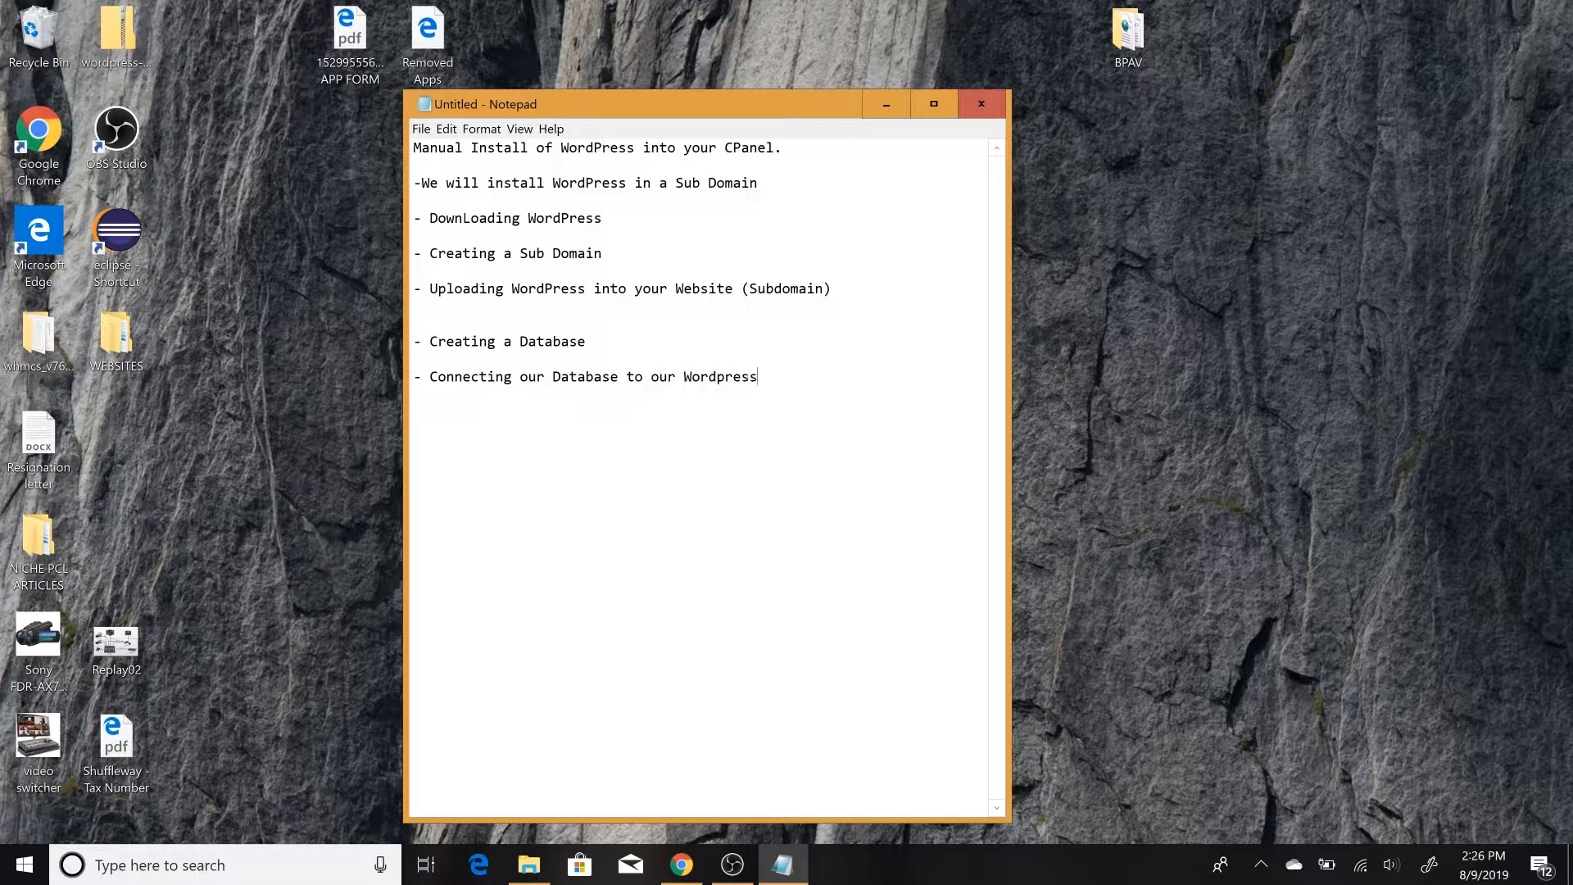
text( site.)
Return to the cPanel main page in Chrome and open MySQL Databases
click(680, 869)
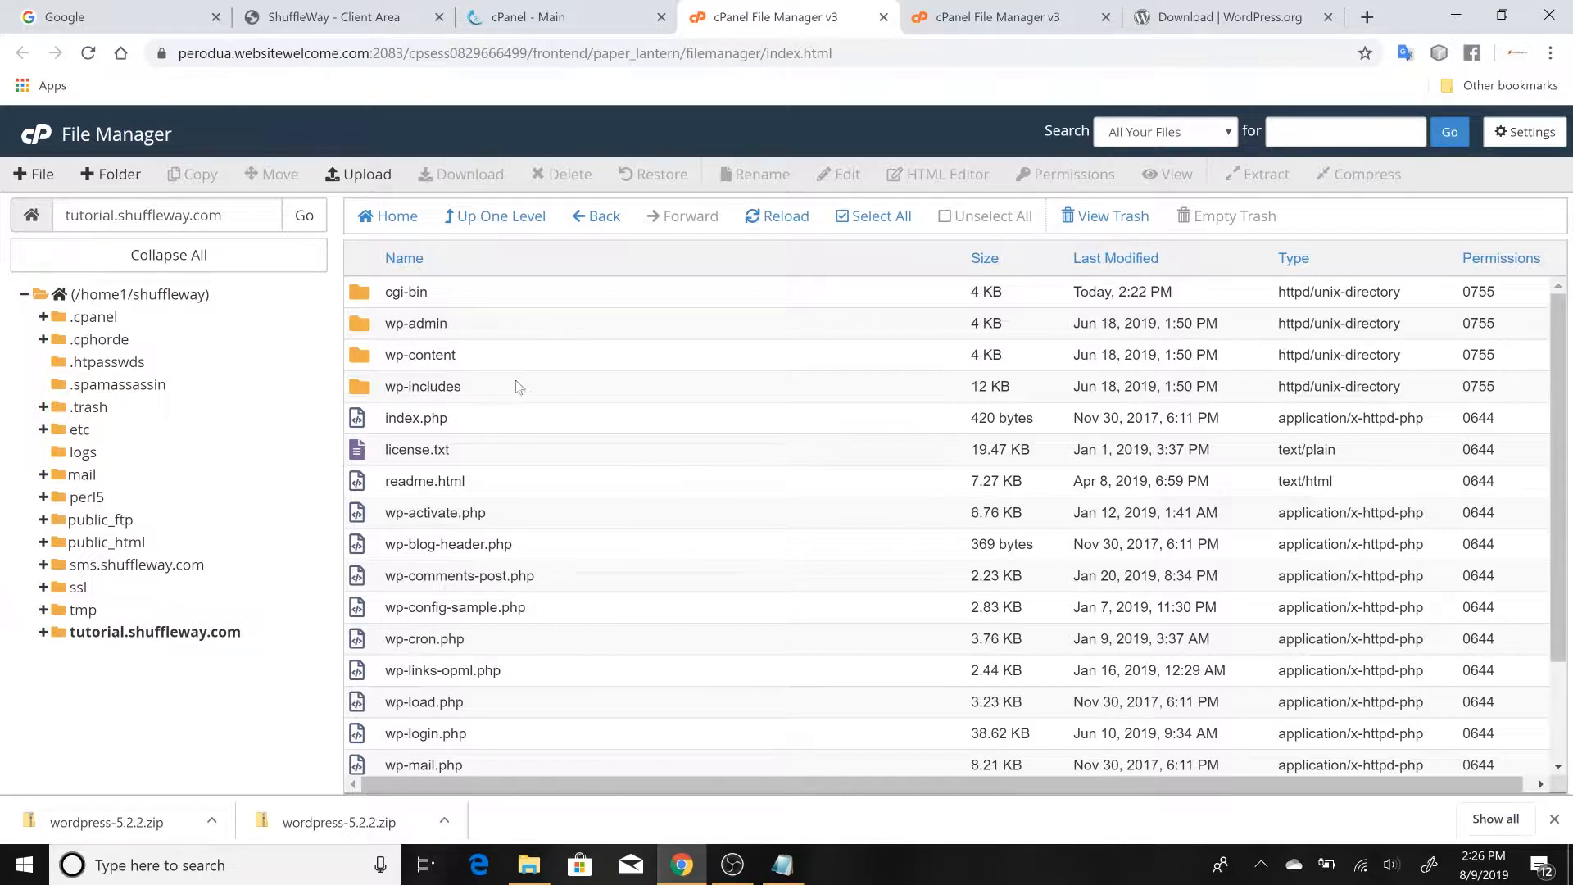
click(529, 17)
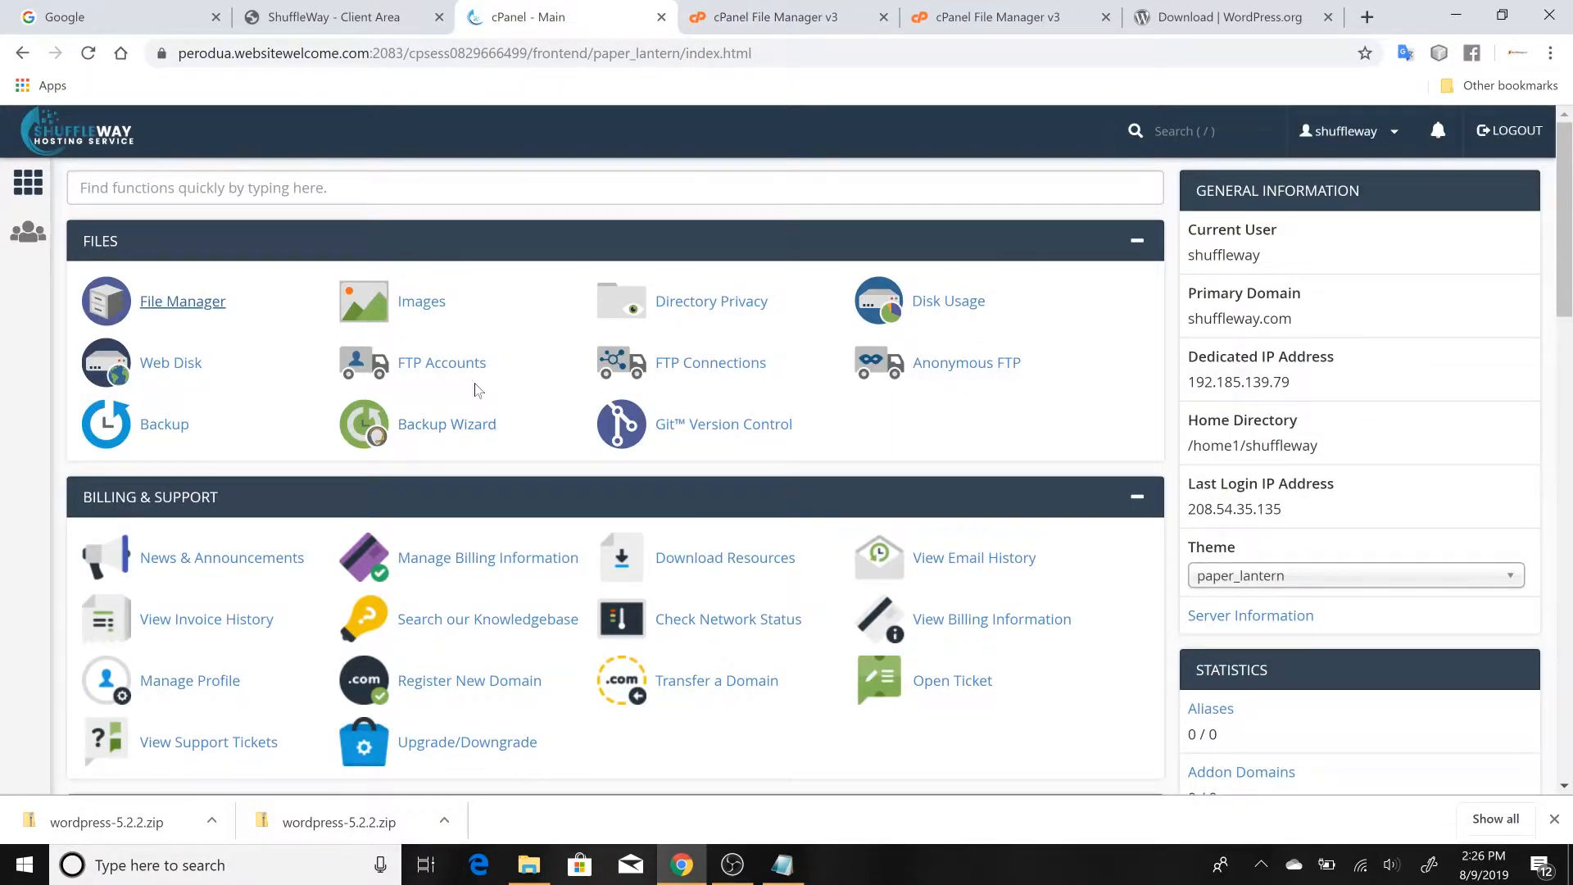
scroll(269, 388, down, 3)
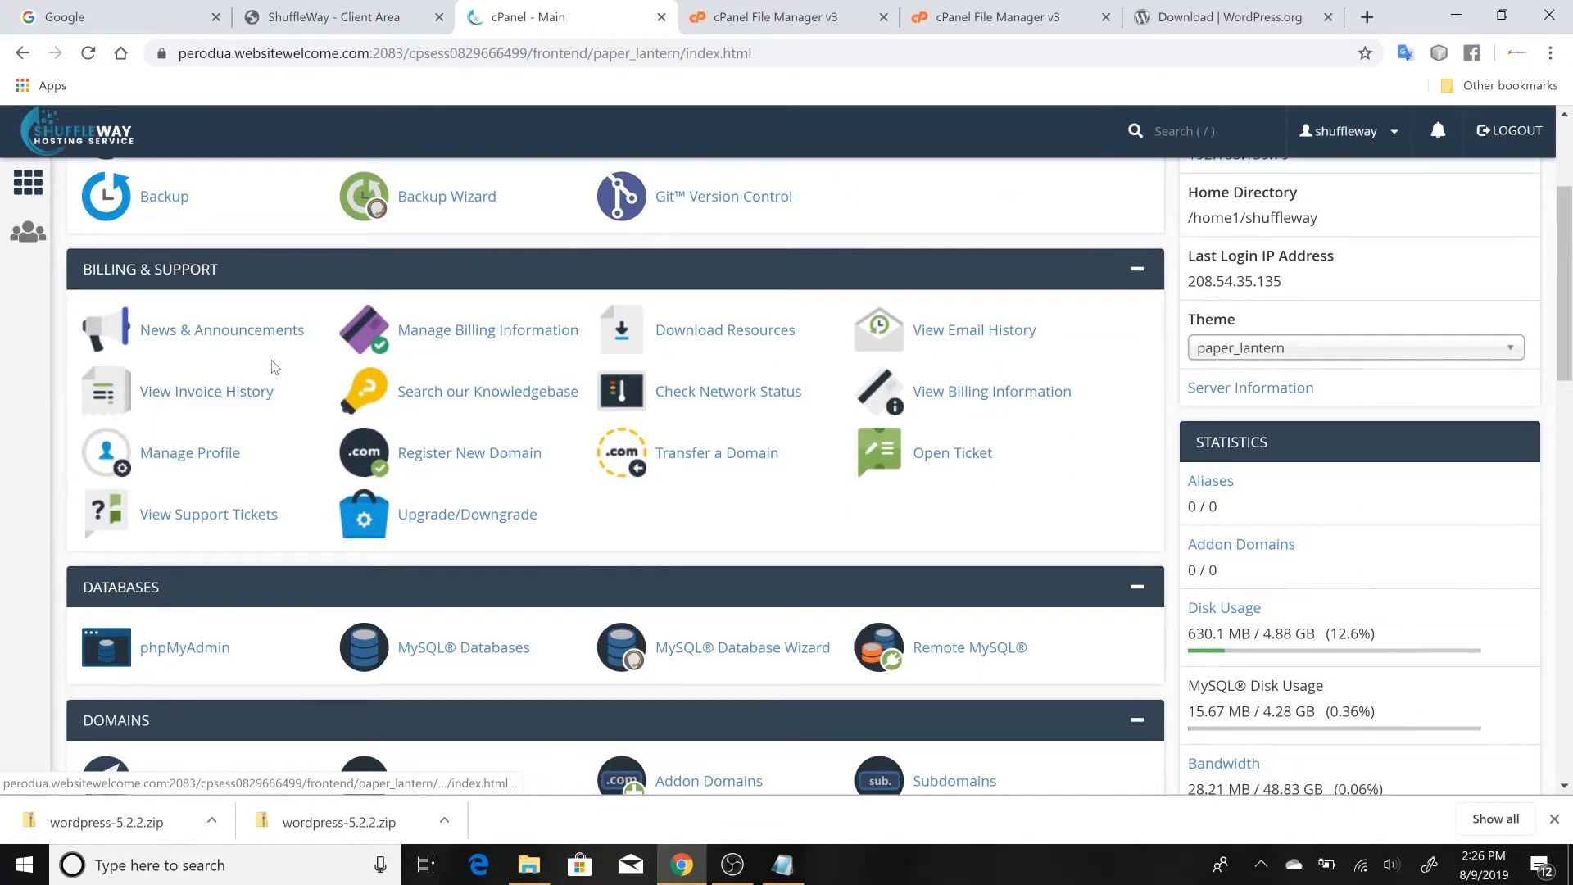
scroll(203, 419, down, 1)
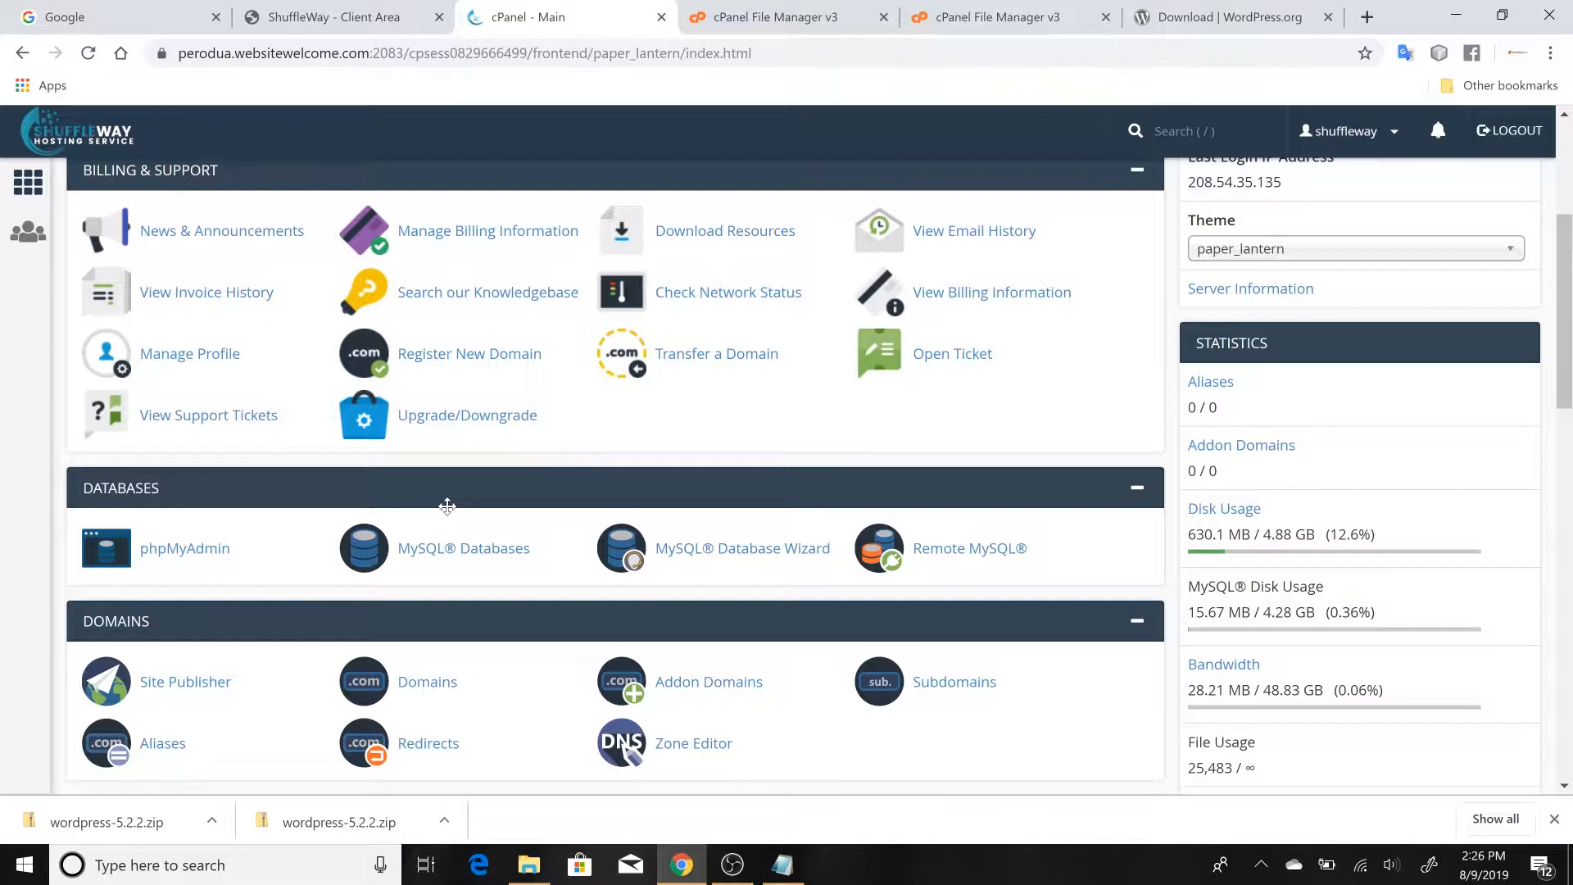
click(459, 557)
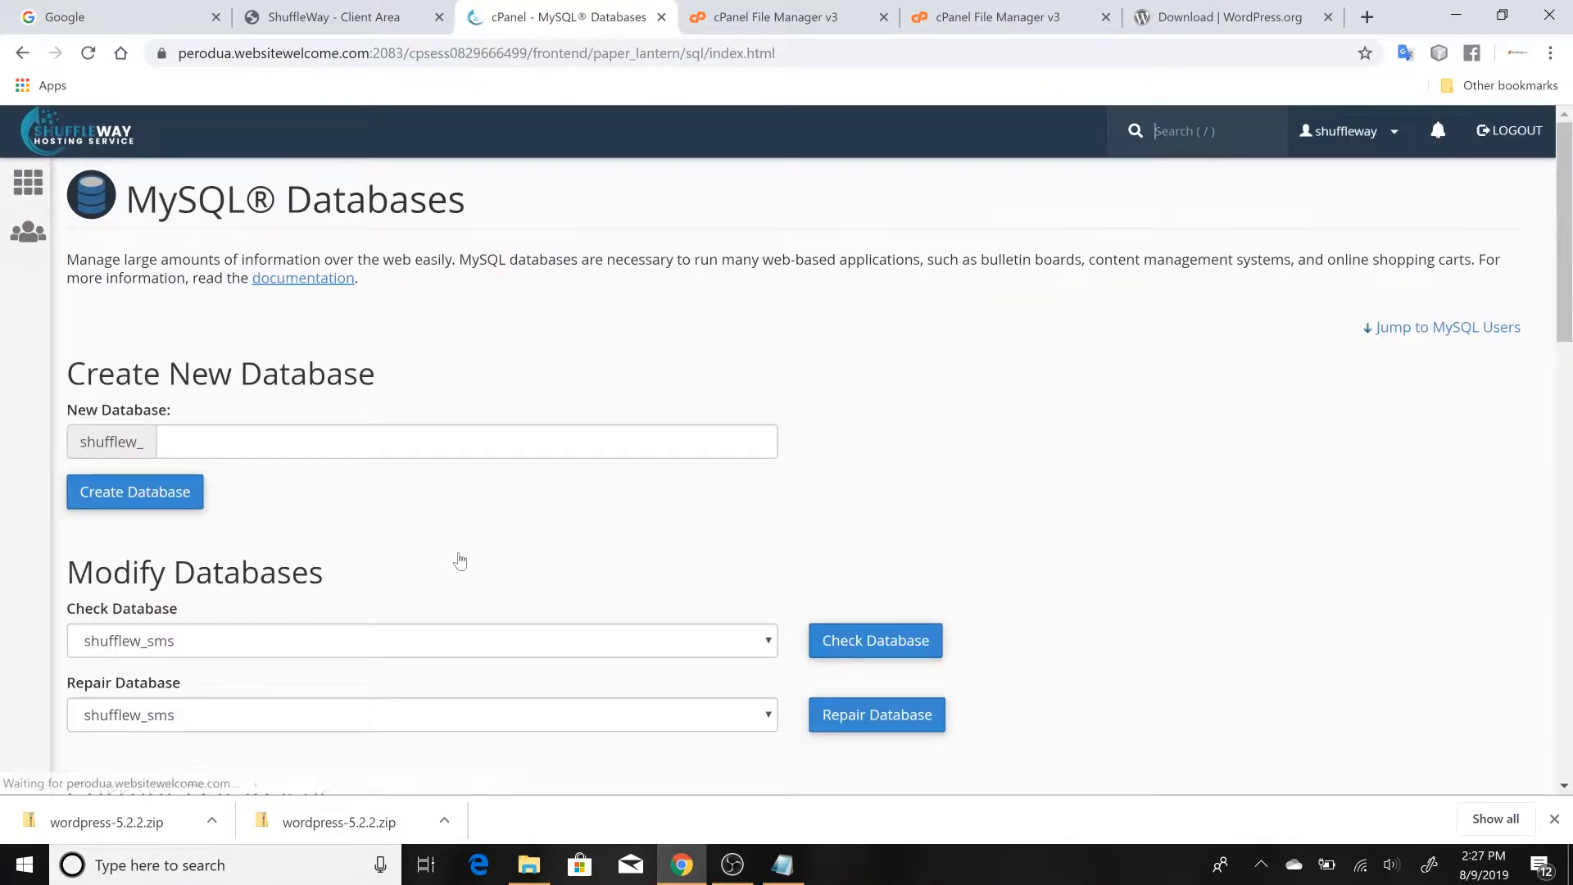
Create a new MySQL database named shufflew_tutorial and go back to the MySQL Databases page
scroll(459, 561, down, 3)
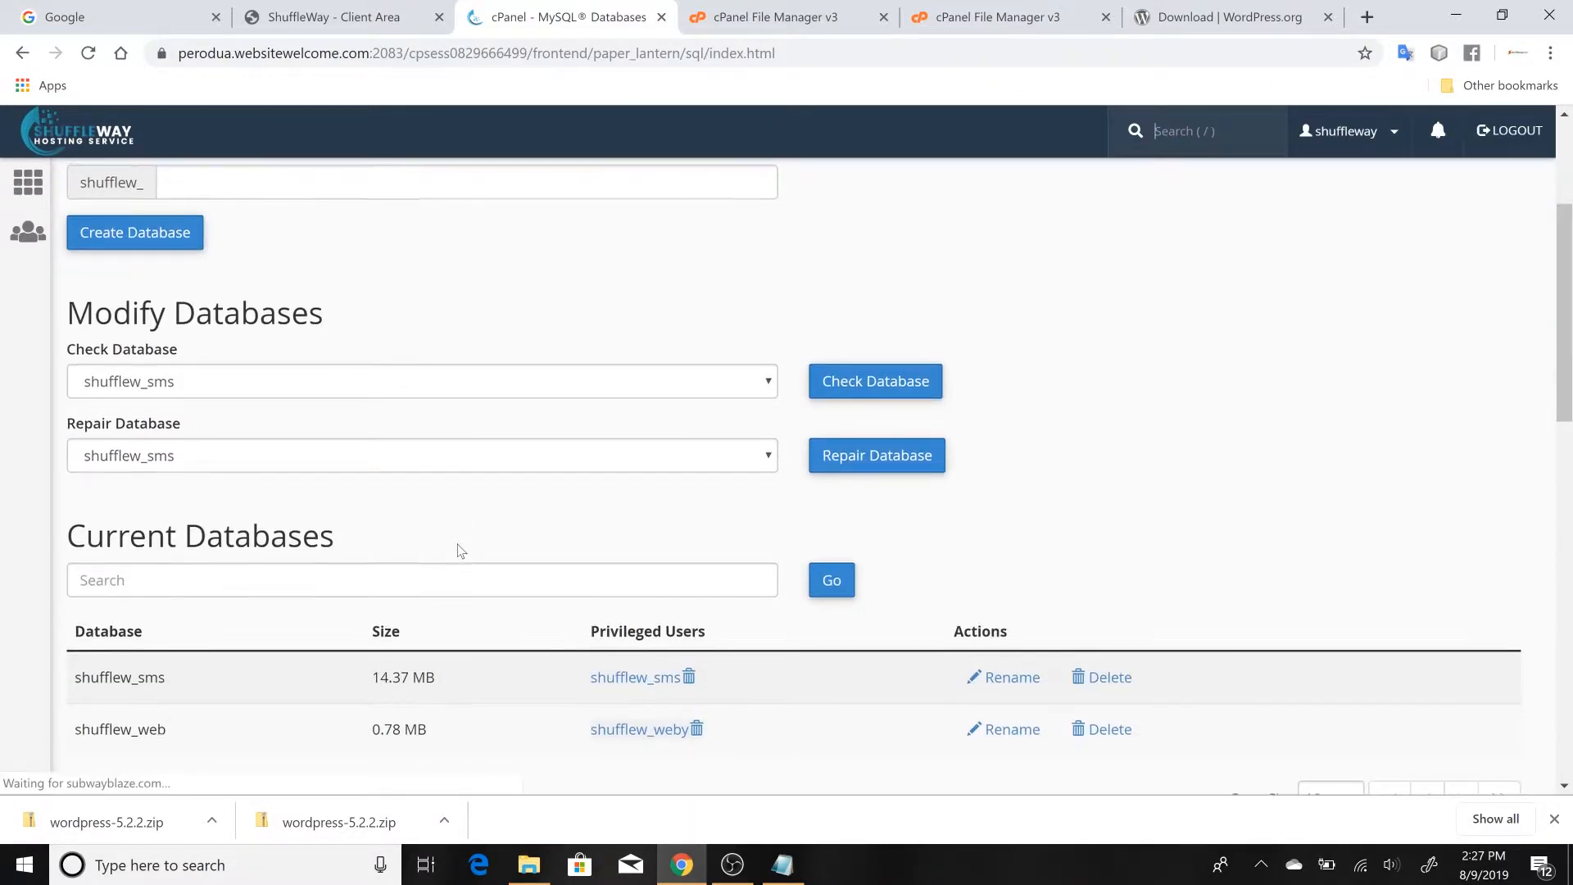
scroll(457, 544, up, 2)
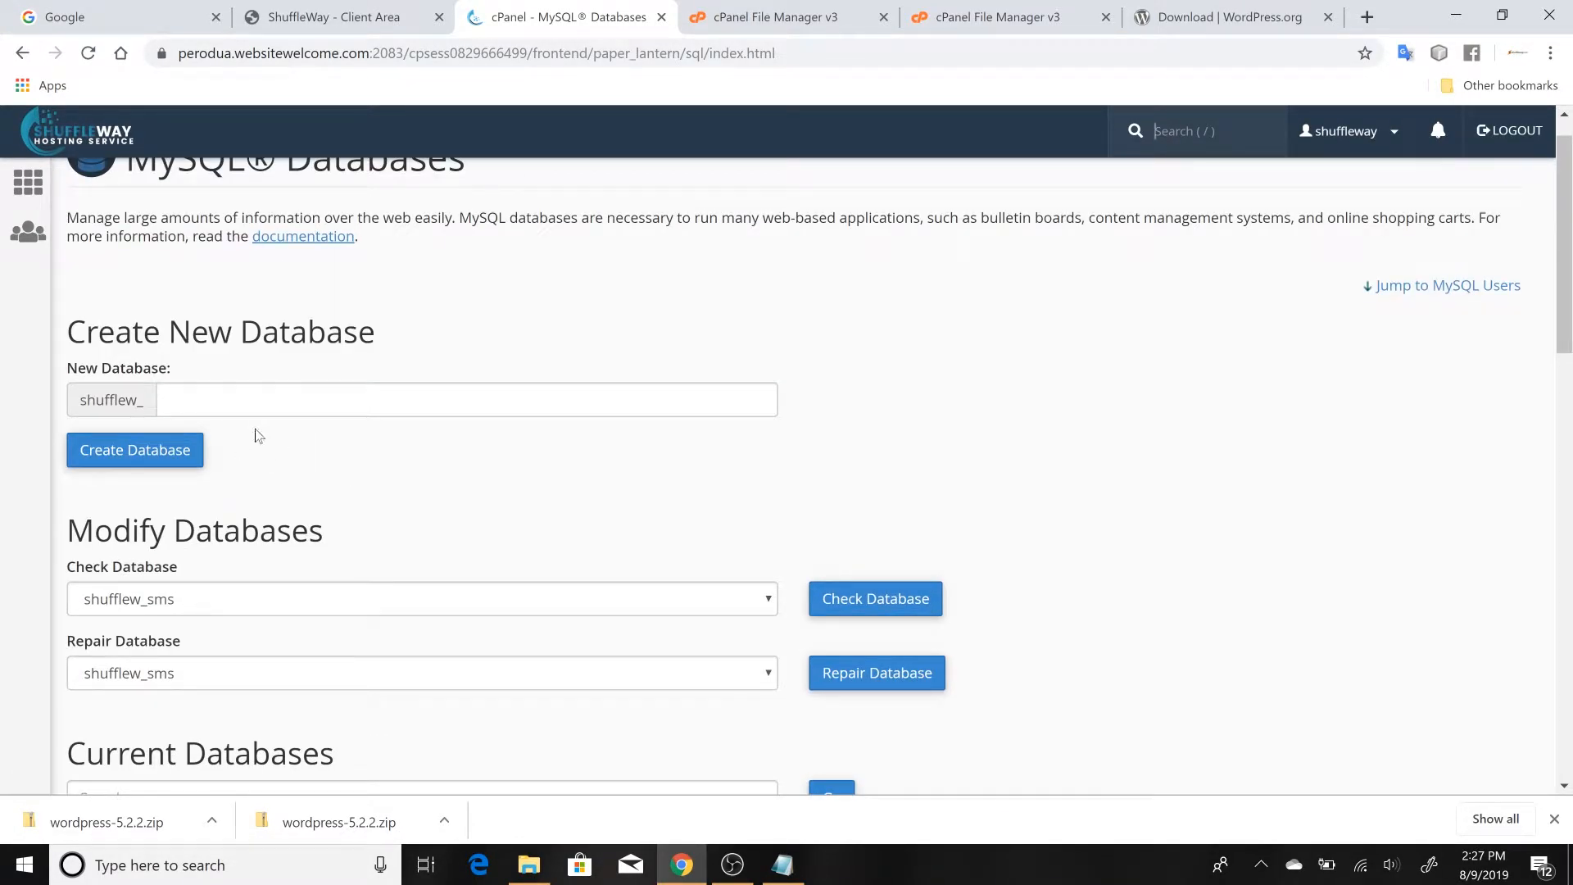
click(259, 400)
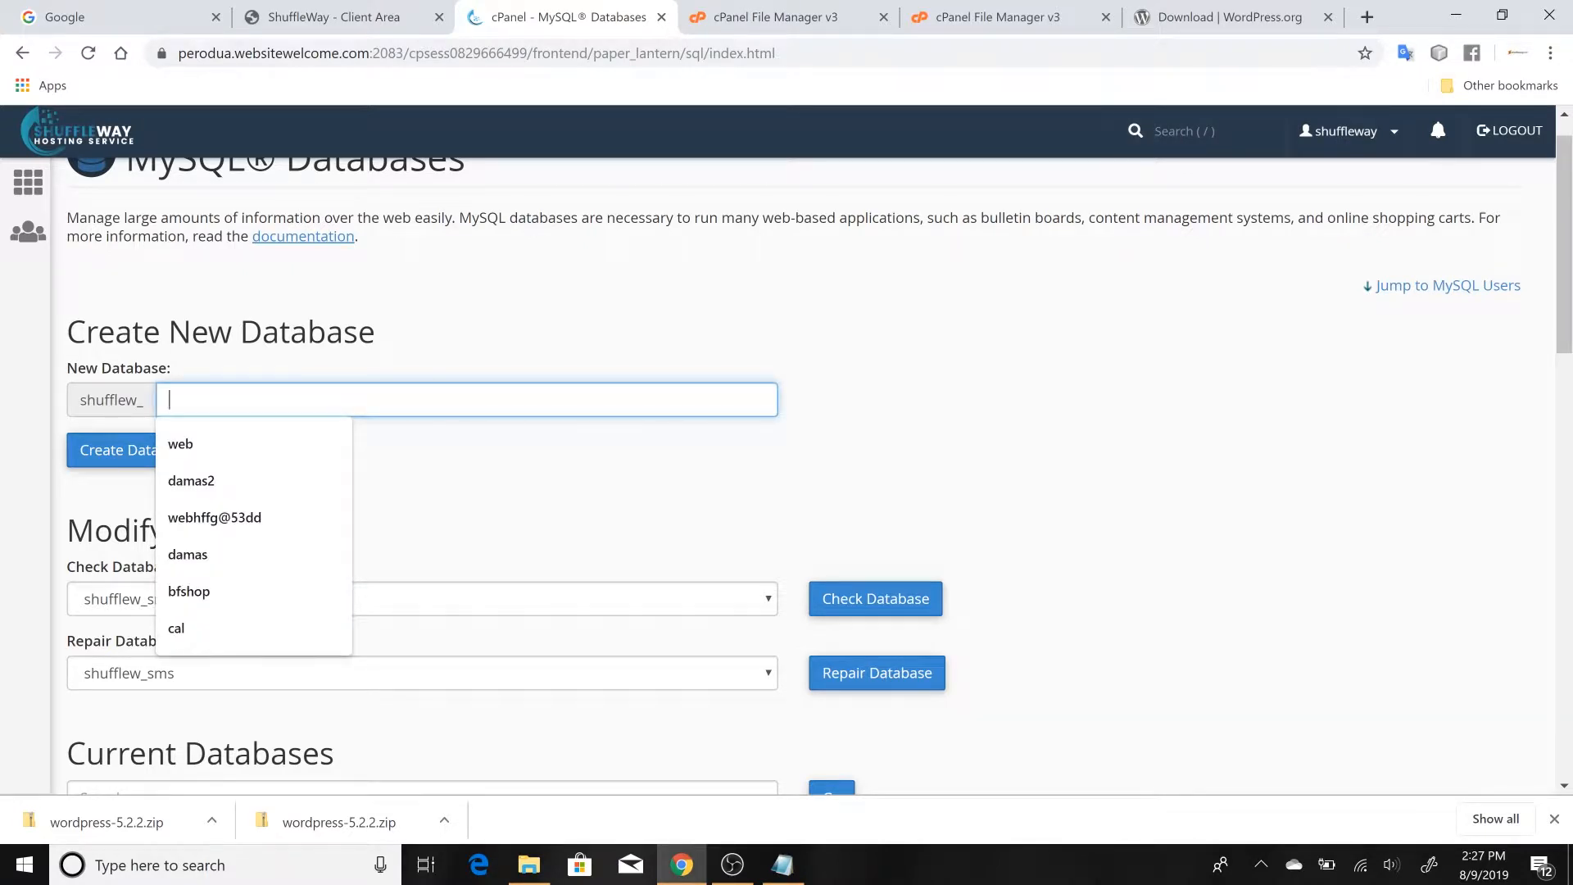
text(tu)
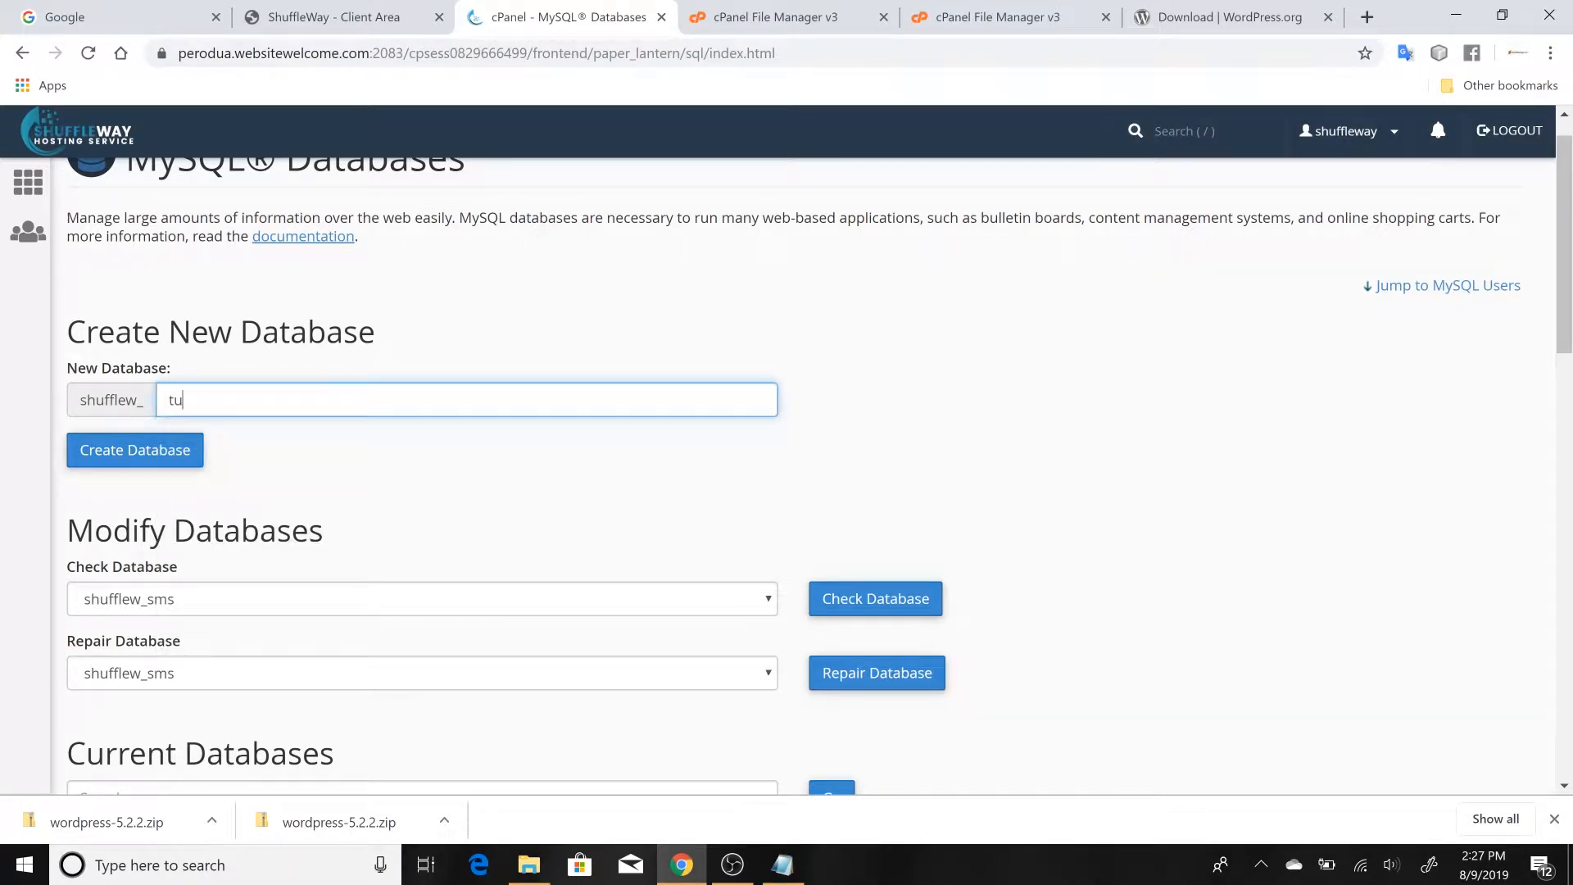
text(torial)
click(128, 451)
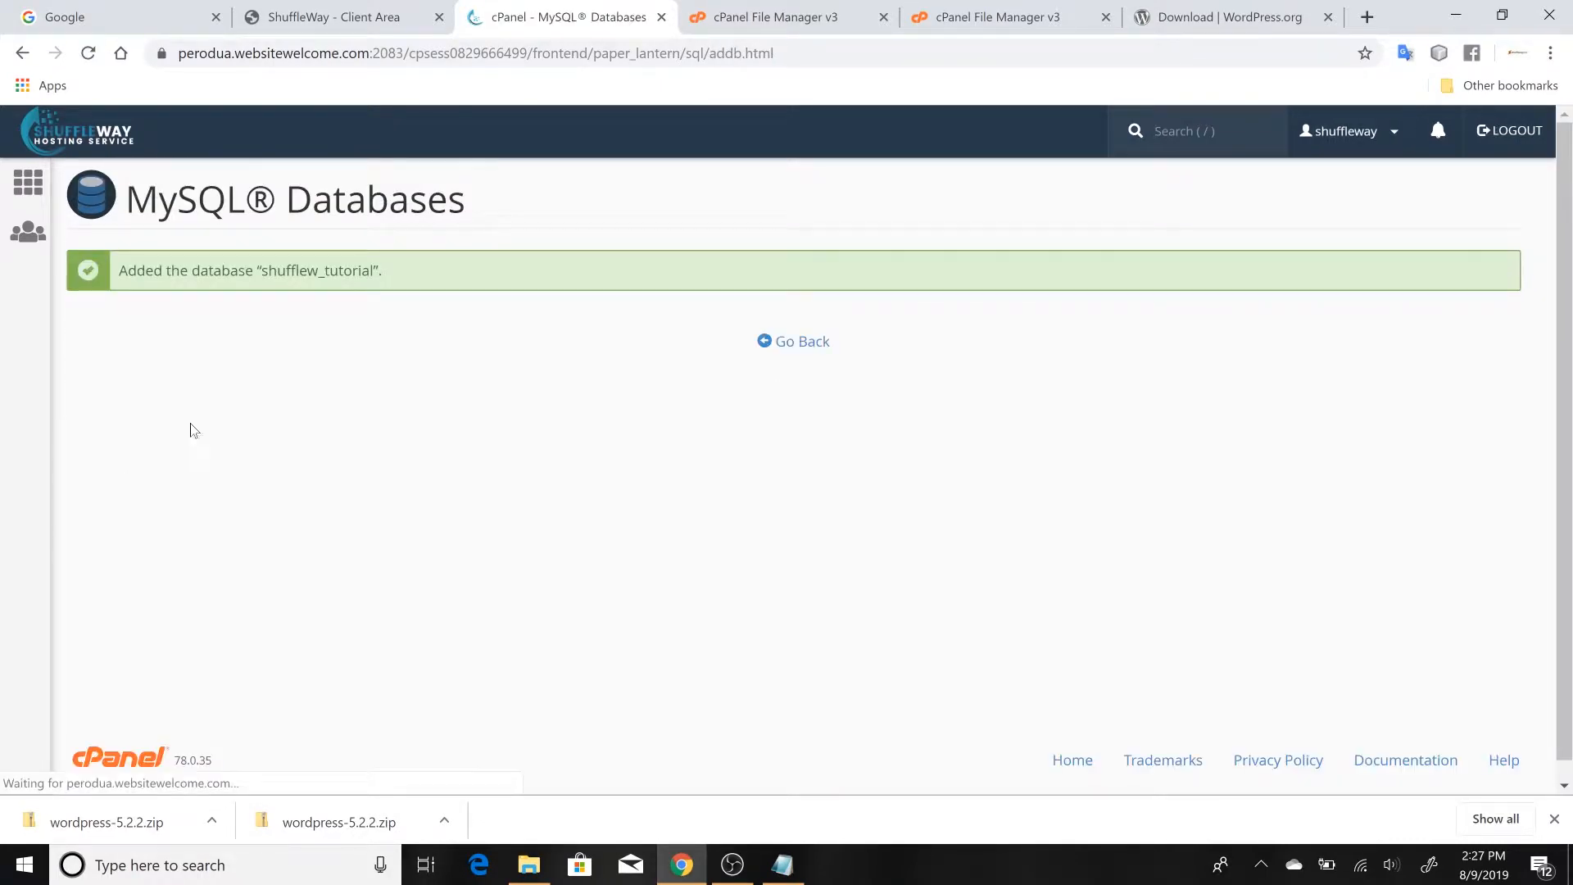
click(781, 347)
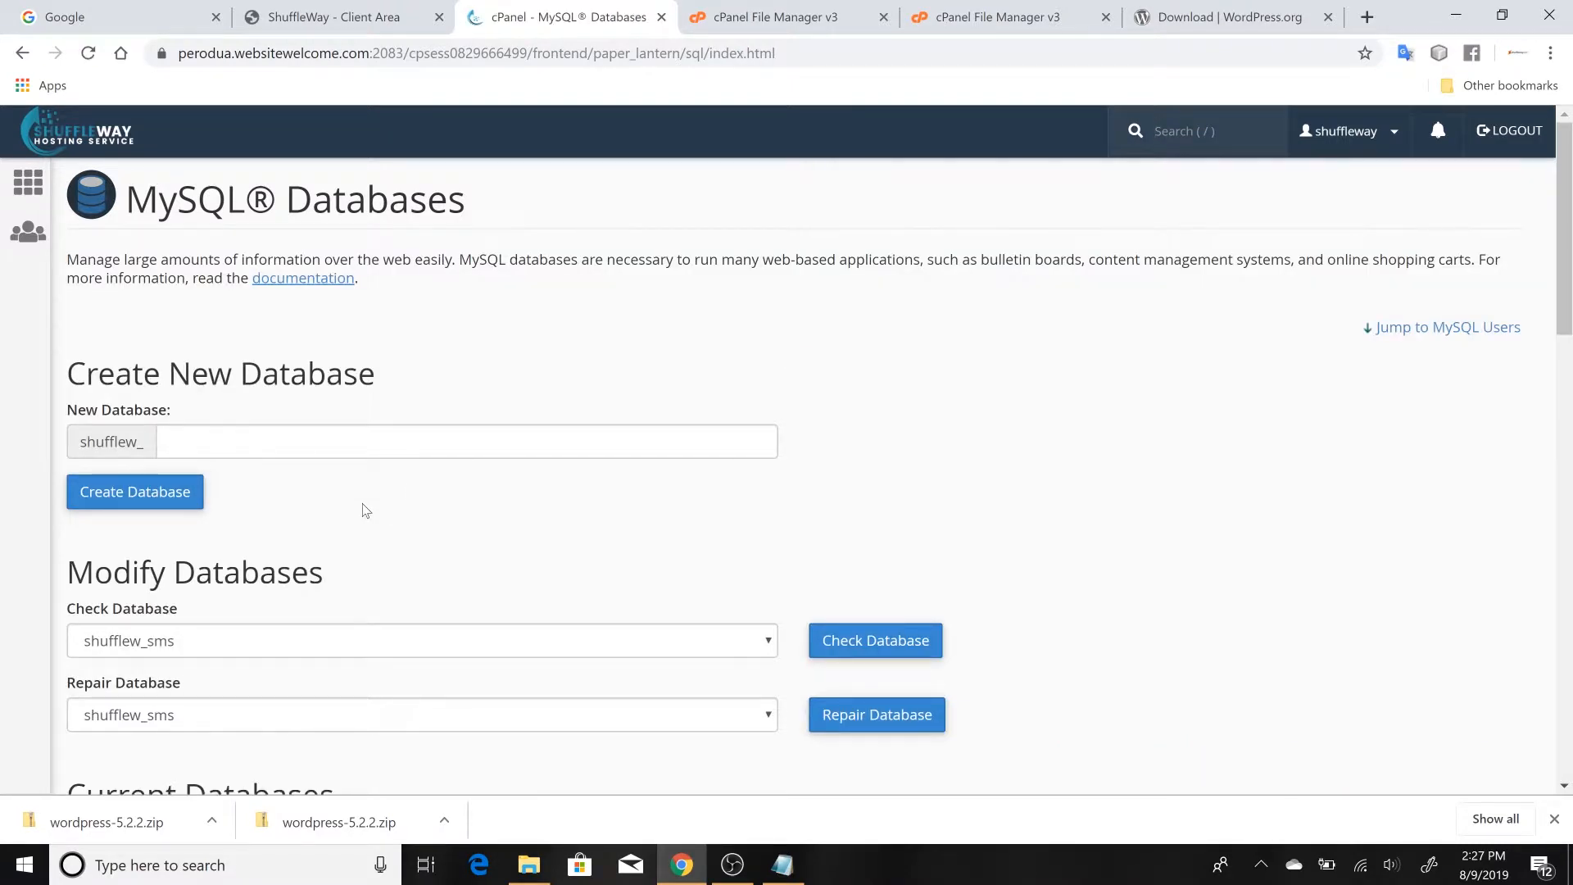
Enter tutor as the username for a new MySQL user after the shufflew_ prefix
scroll(367, 511, down, 5)
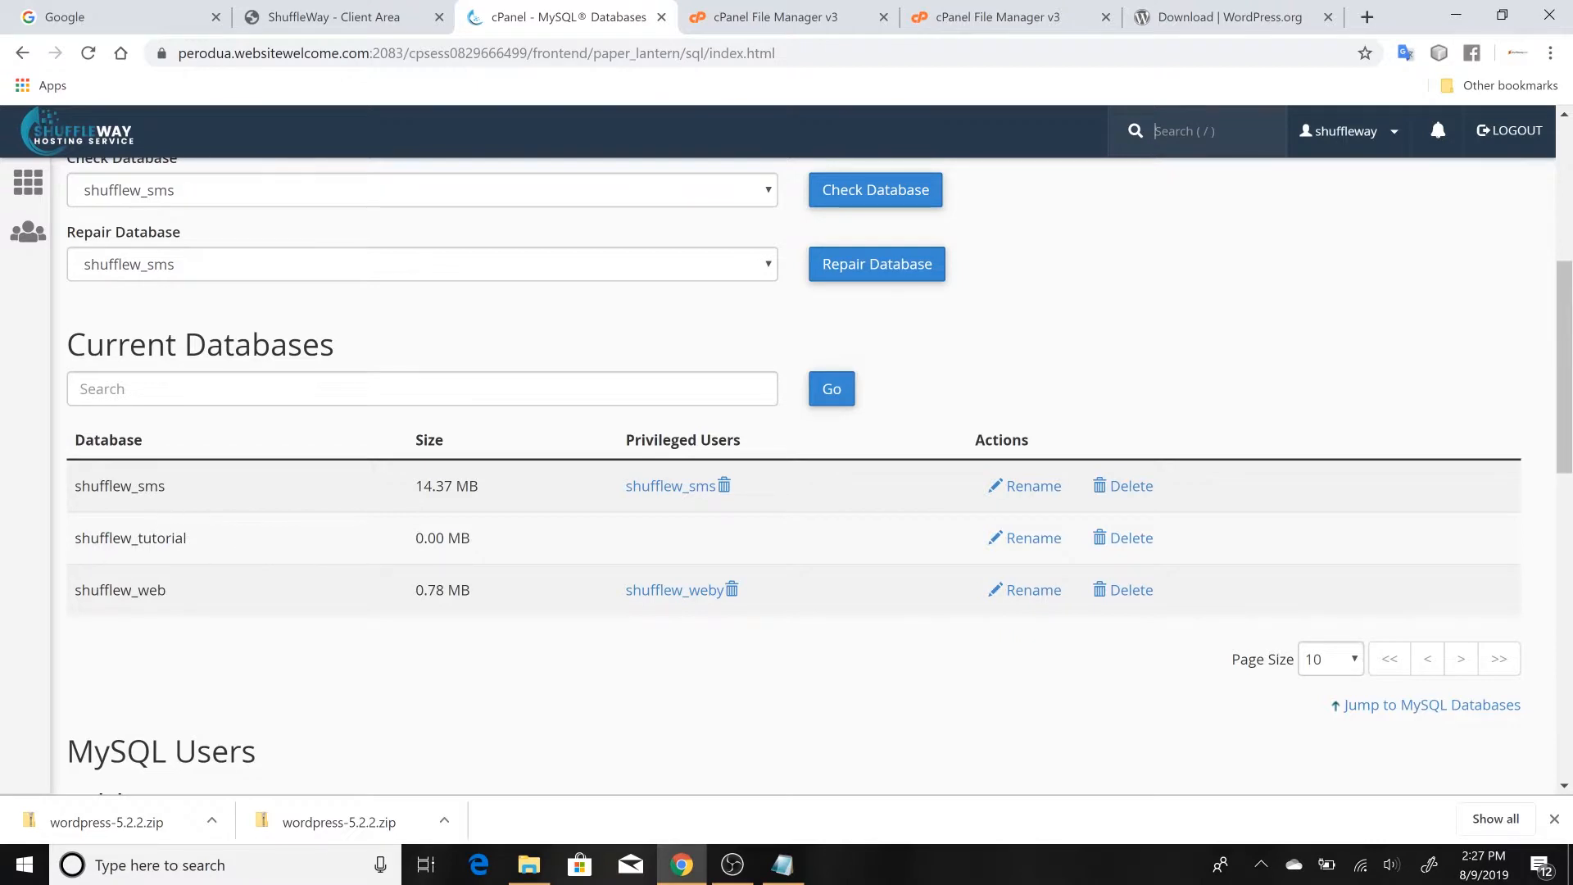
scroll(174, 508, down, 4)
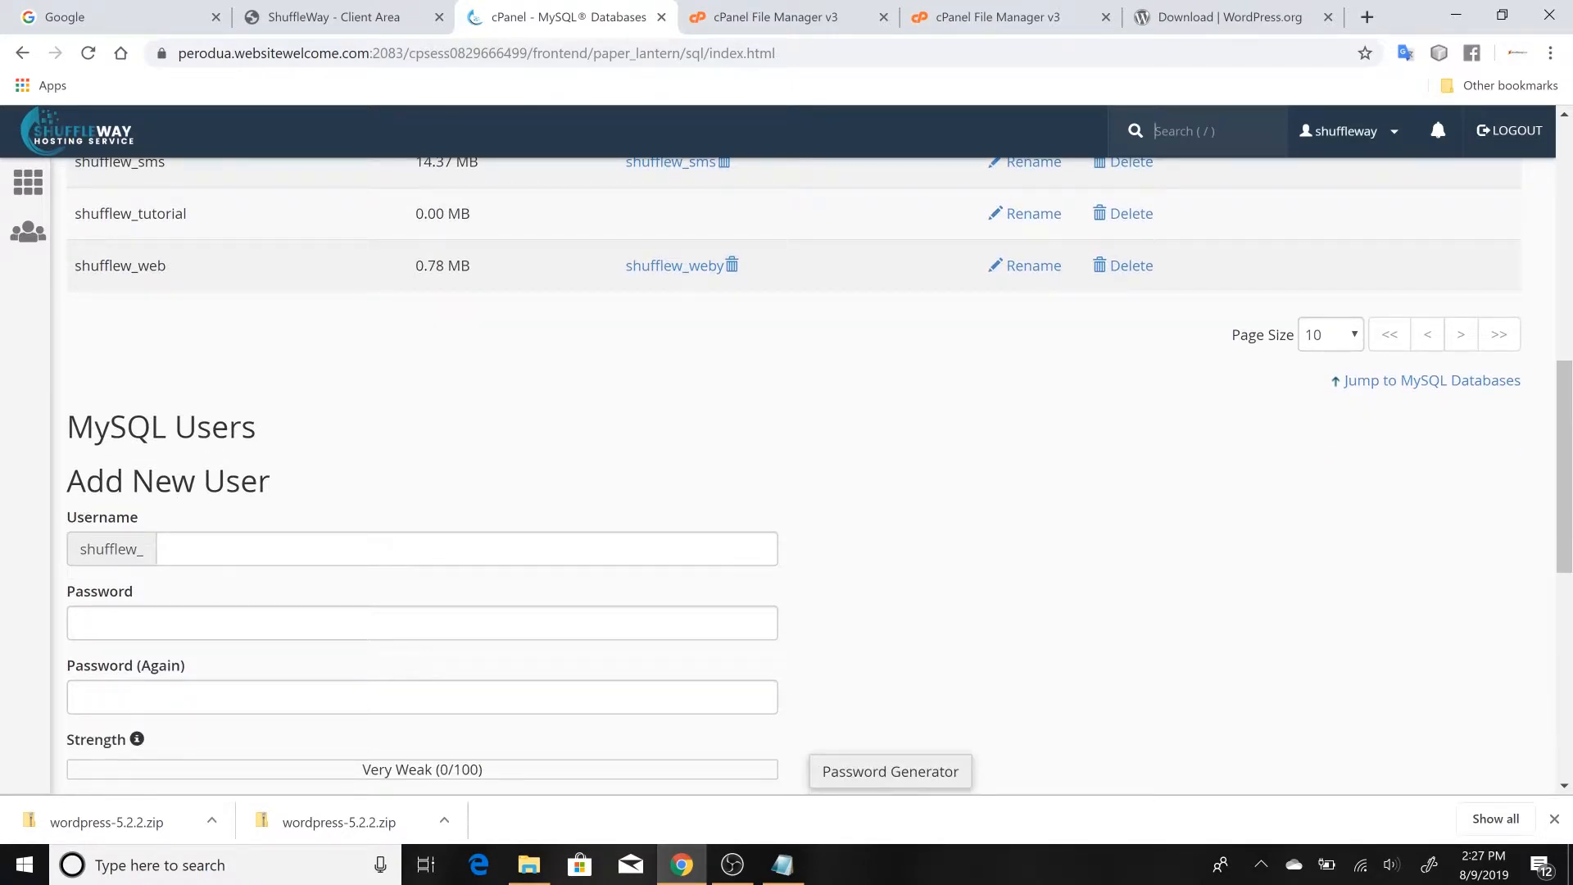
scroll(422, 492, down, 2)
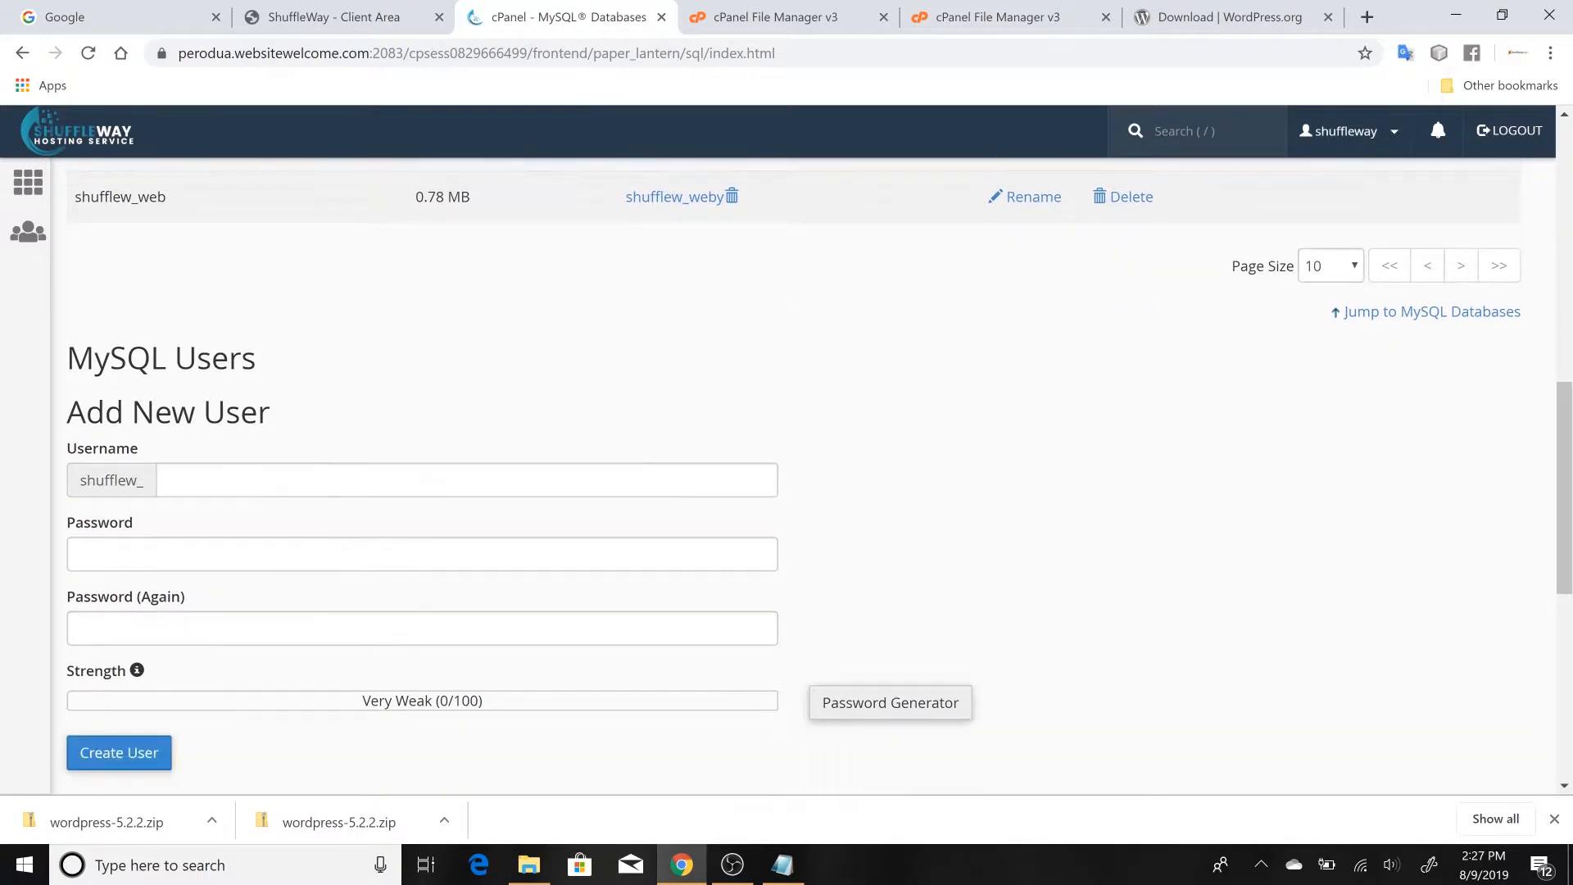
click(327, 415)
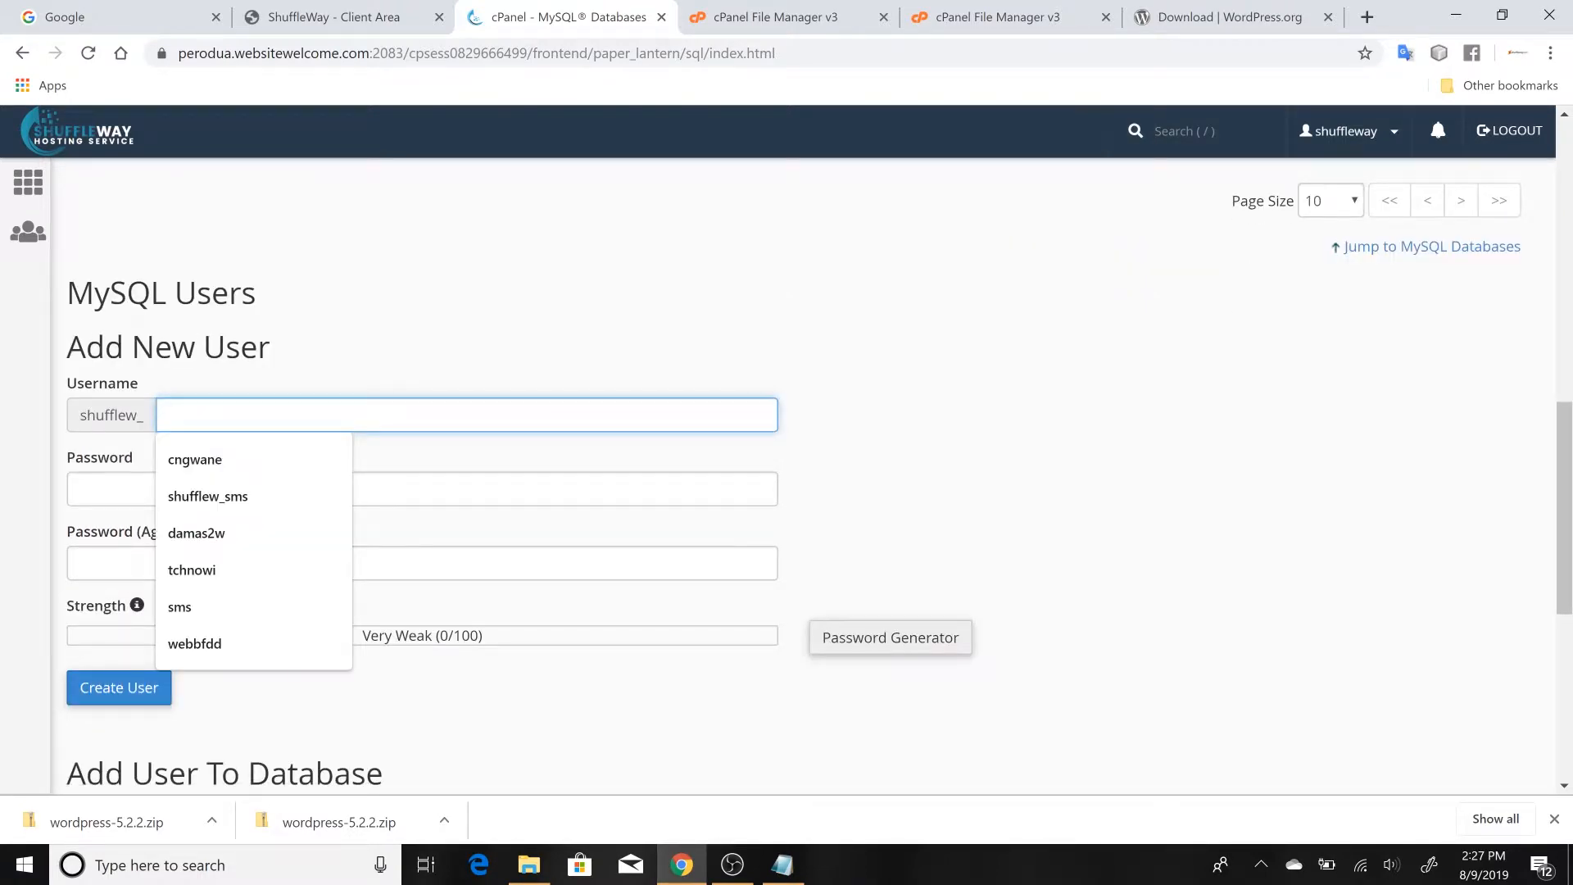
text(tu)
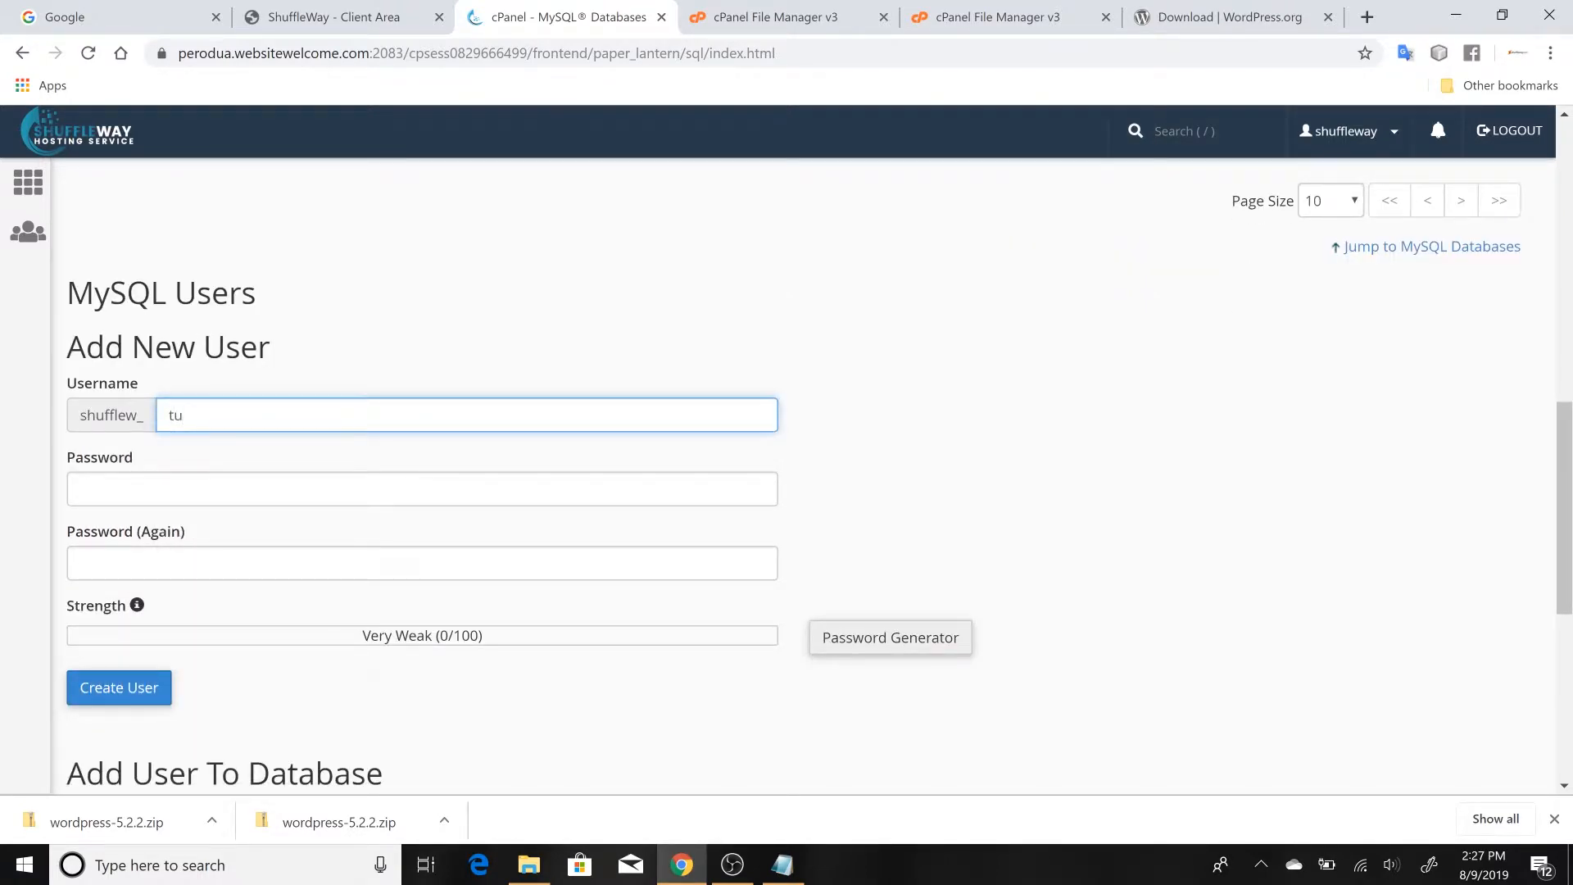
text(tor)
Generate a password for the new MySQL user and copy it from the Password Generator
click(864, 509)
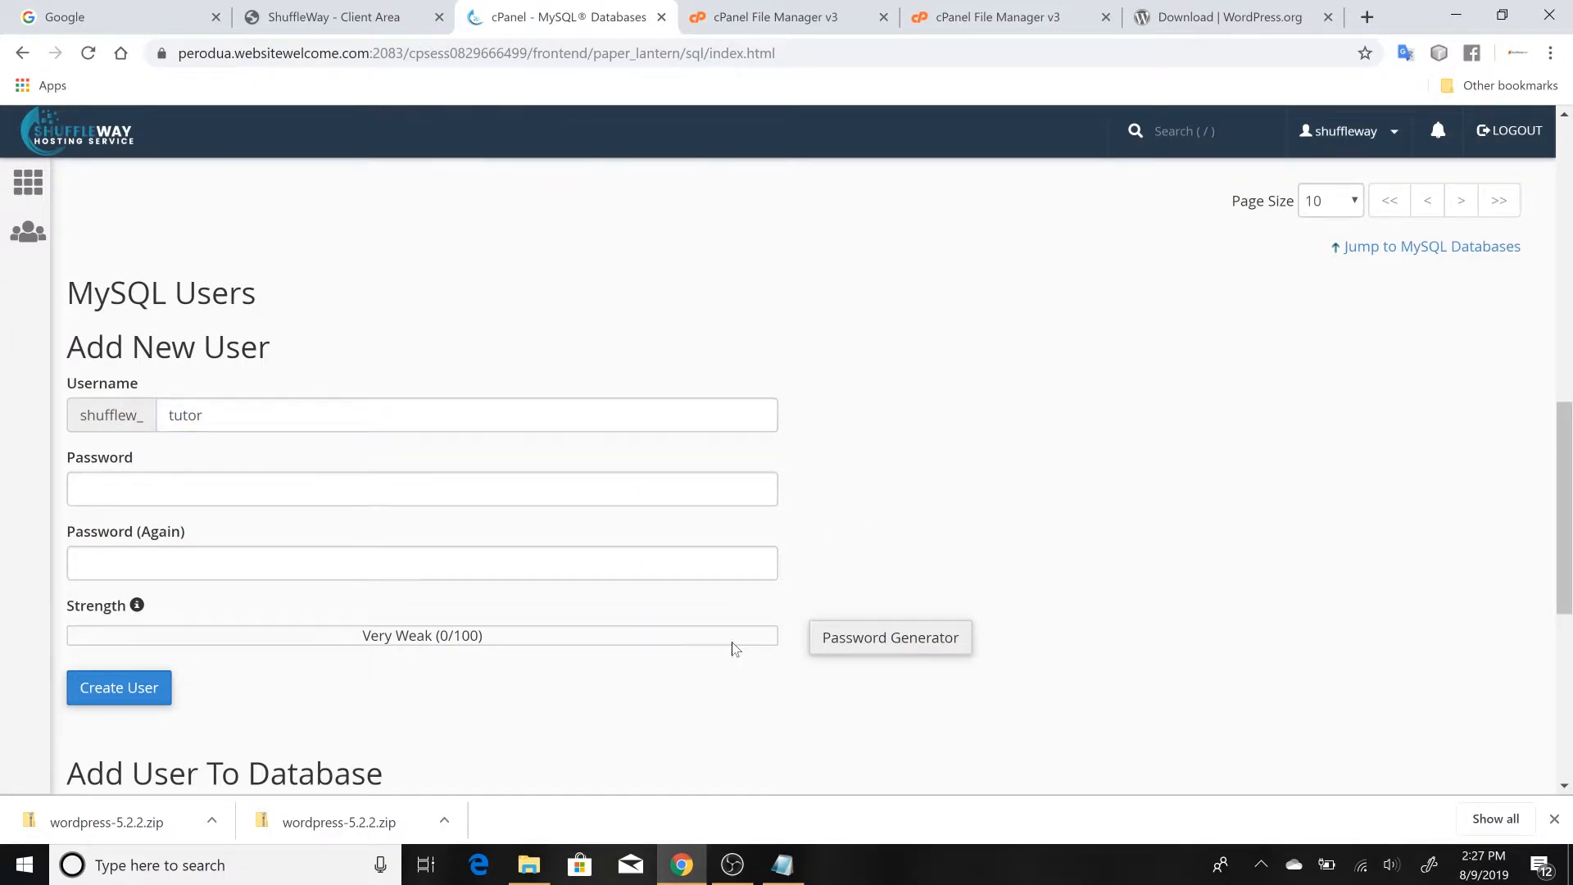
click(850, 645)
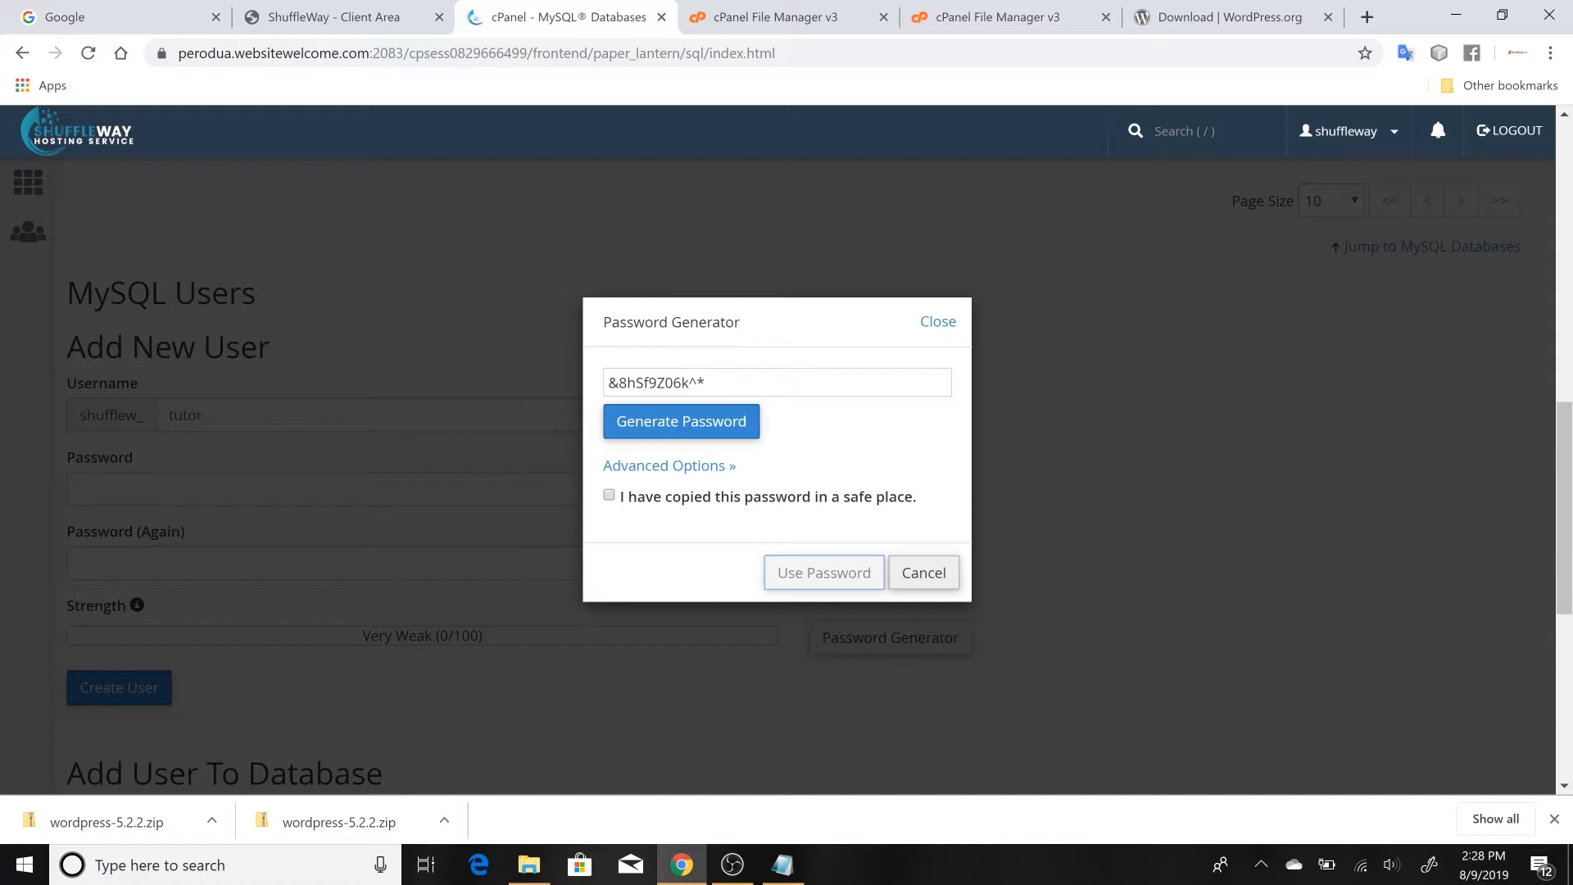
drag(715, 382, 605, 383)
key(ctrl+c)
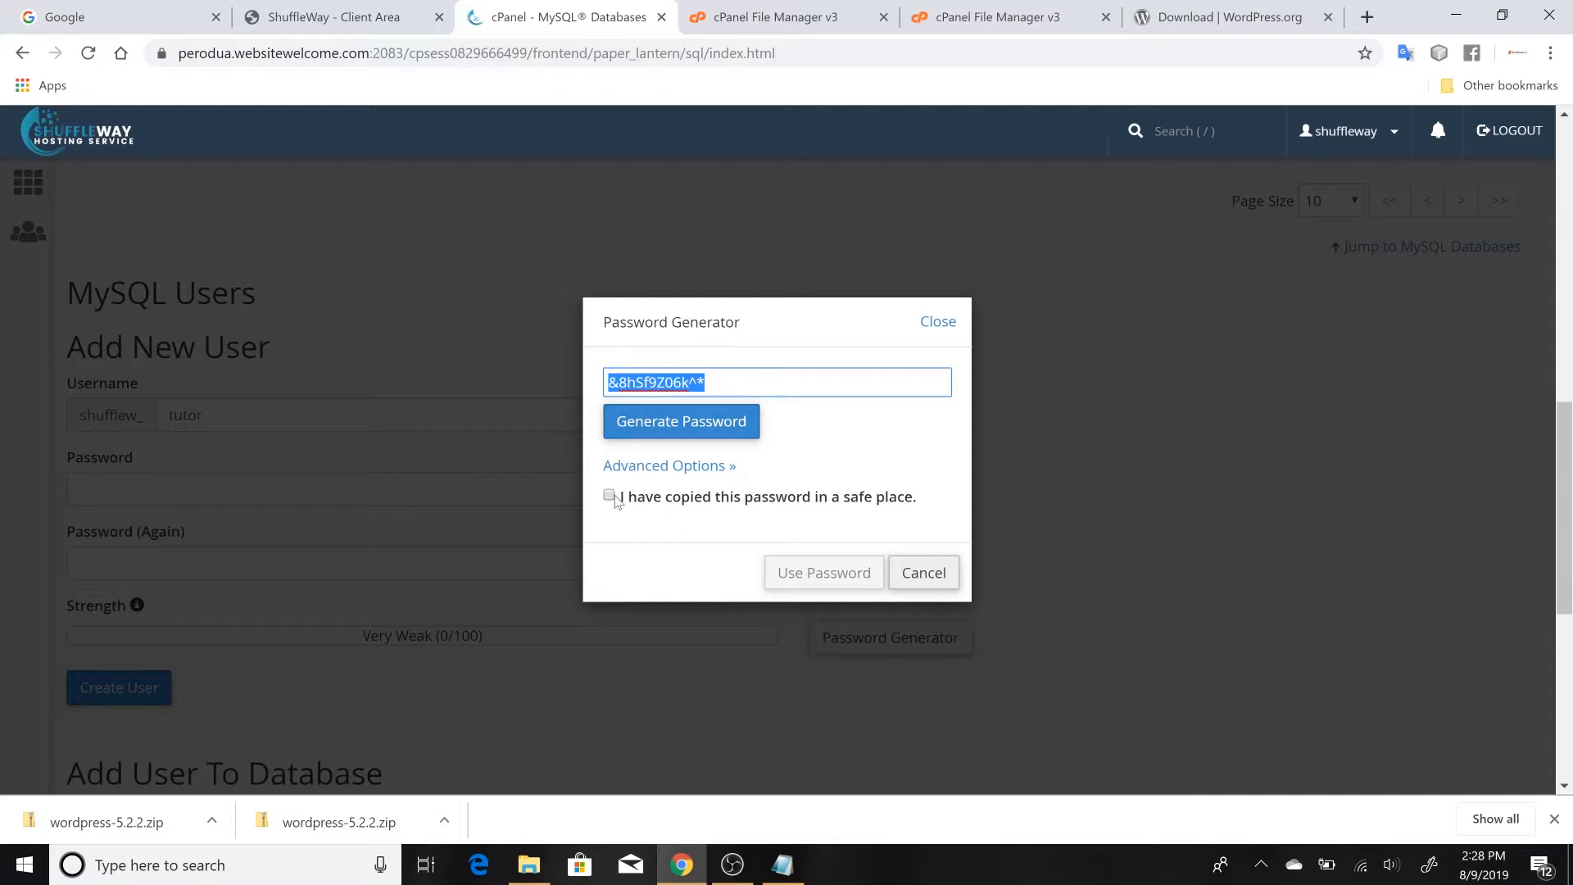
In Notepad, add a "user Password:" line below the outline, paste the generated password after it, and add a "username:" line
click(786, 874)
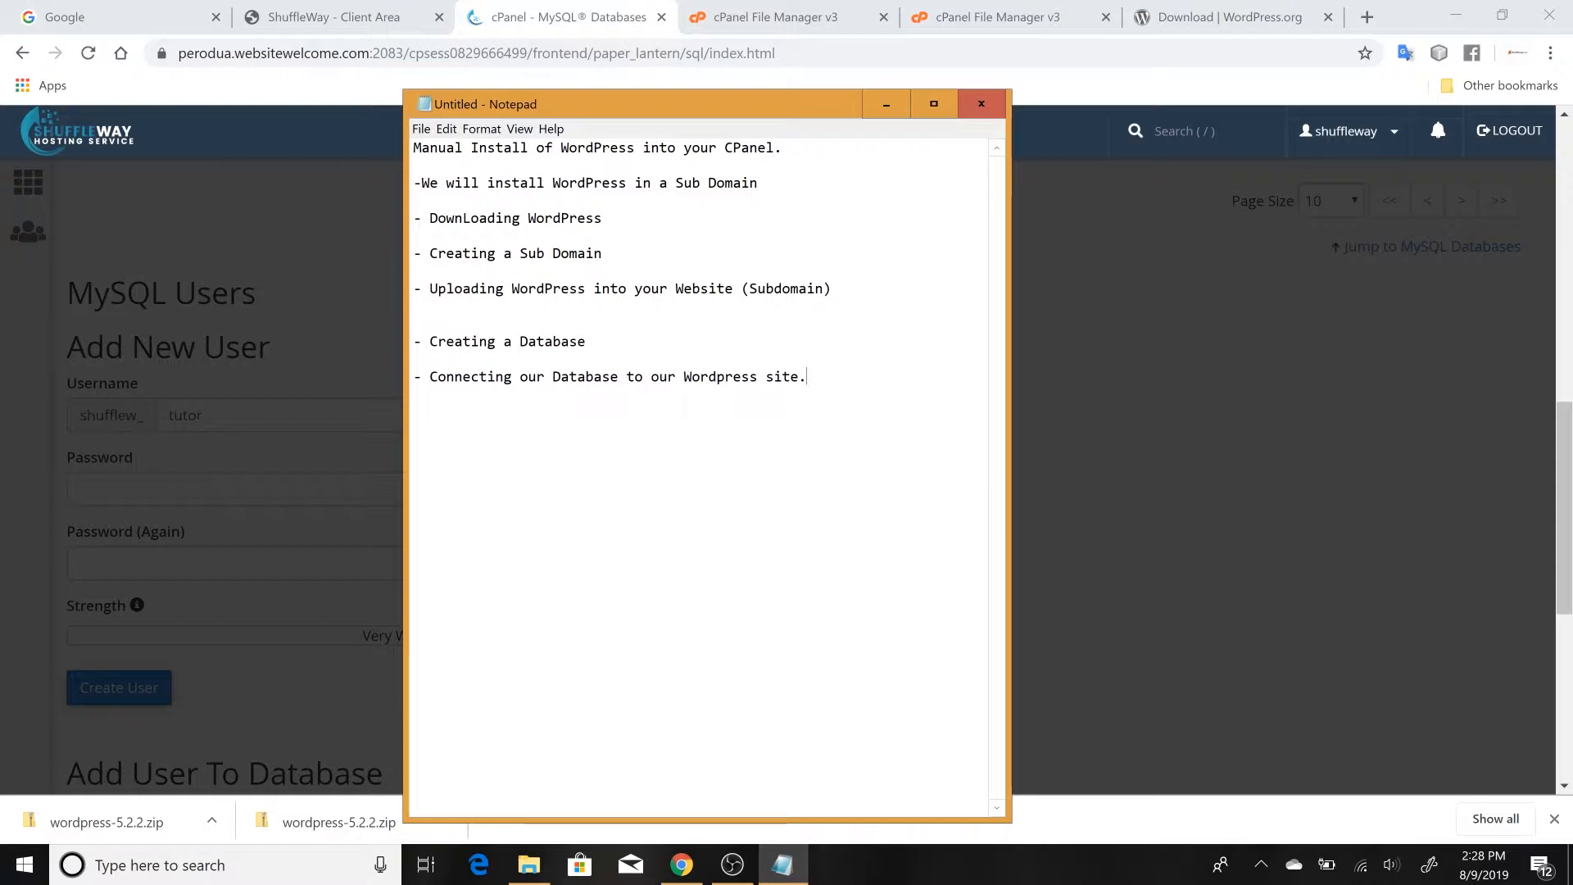
key(Return)
key(Return)
key(Return)
text(user)
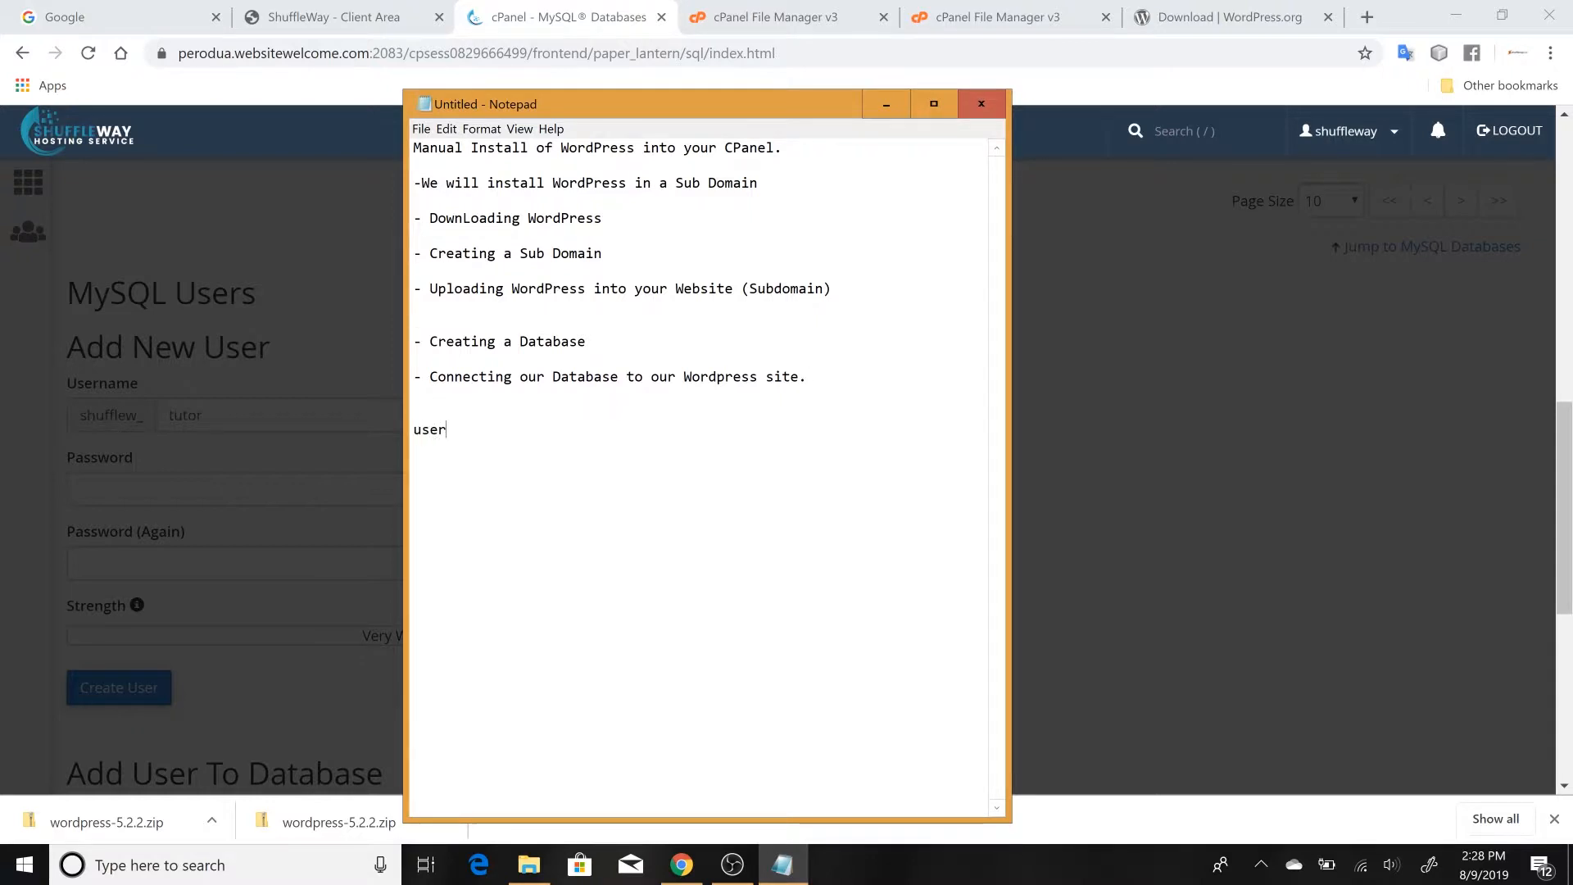
text( Passw)
key(BackSpace)
key(BackSpace)
text(swo)
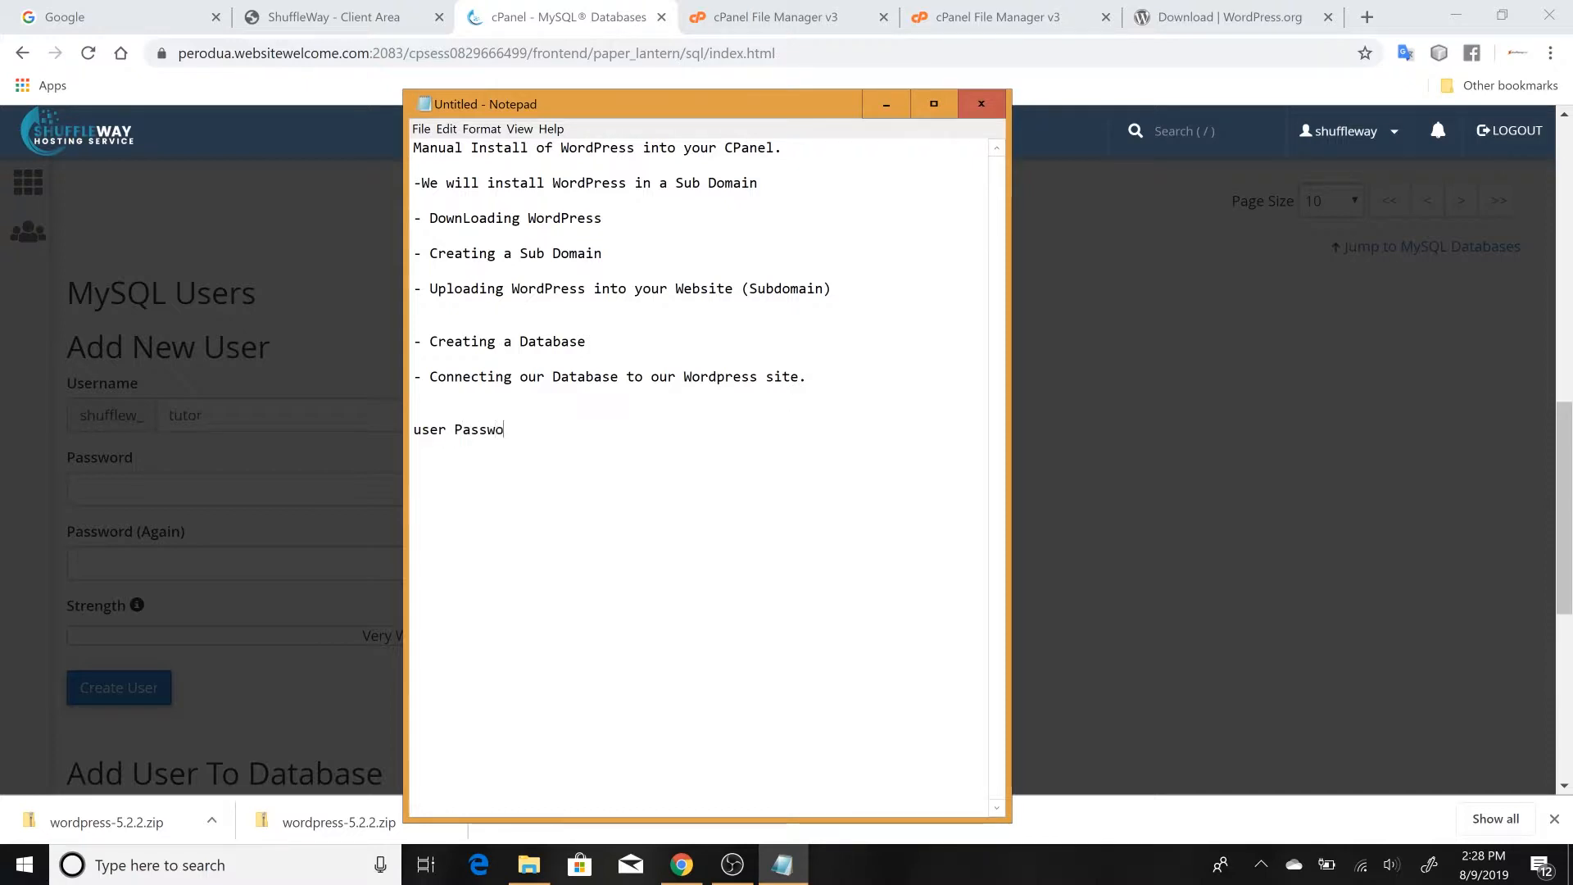
text(rd:)
key(ctrl+v)
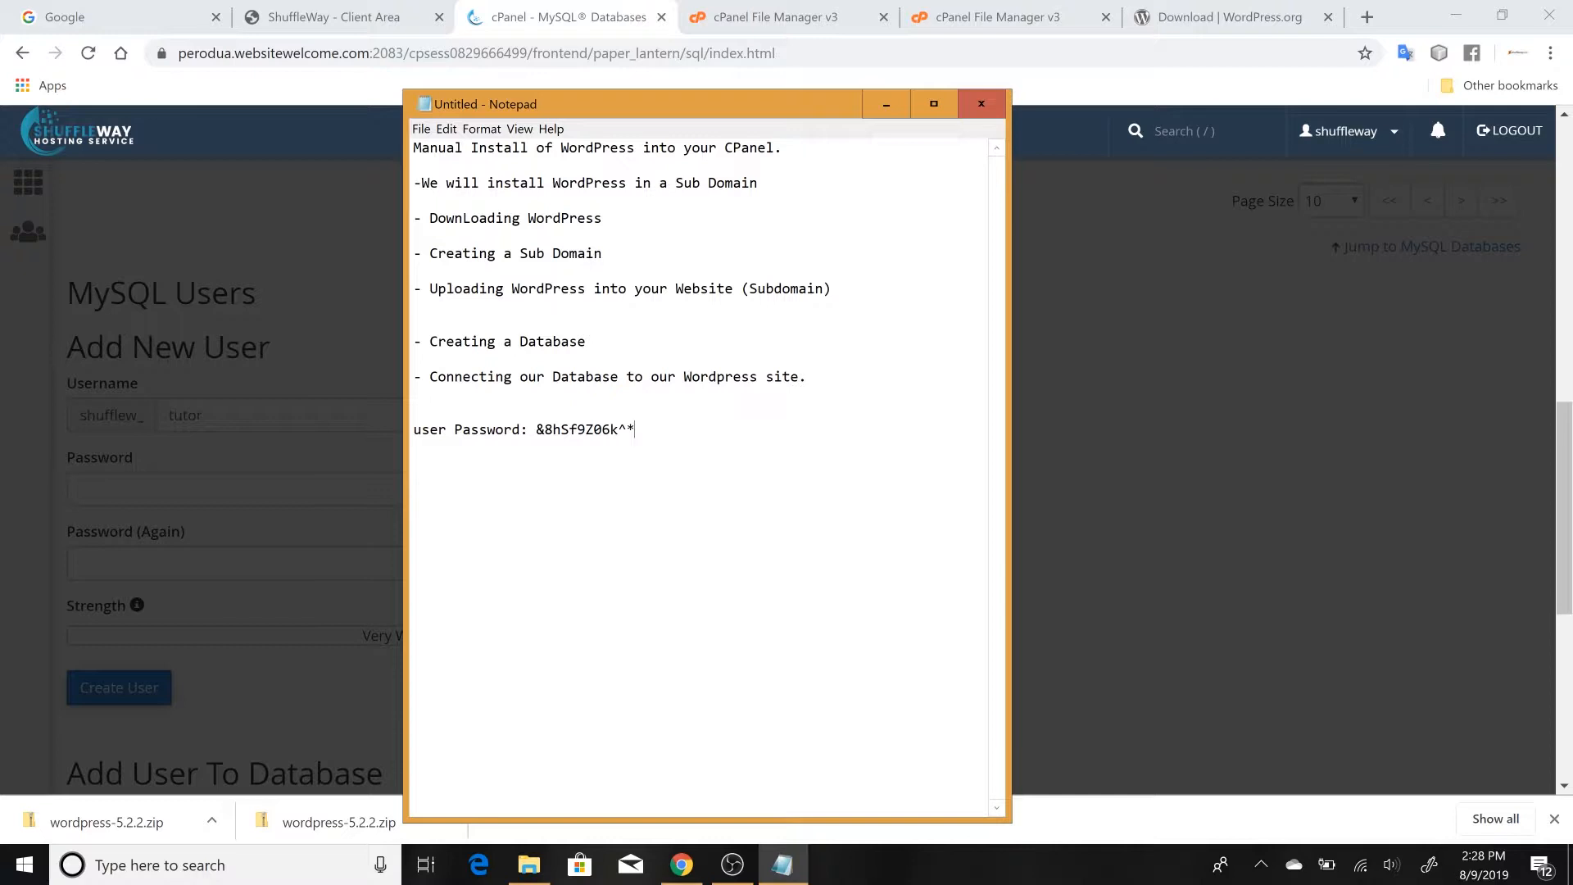
text(username:)
Back in Chrome, acknowledge that the password is copied to a safe place and use it for both password fields of the new user
click(682, 864)
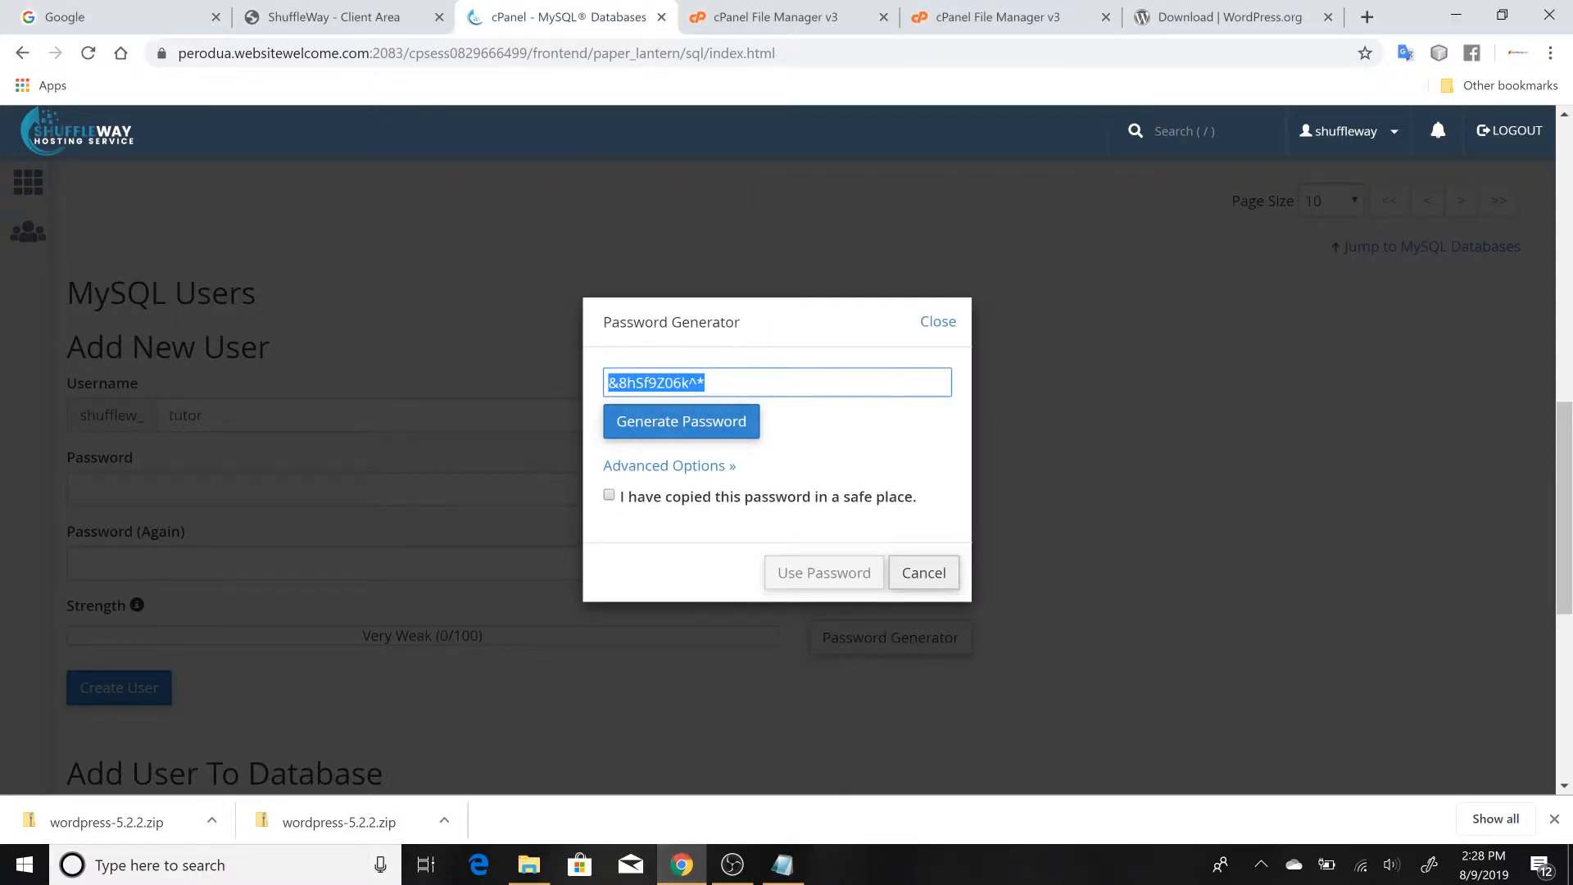
click(609, 495)
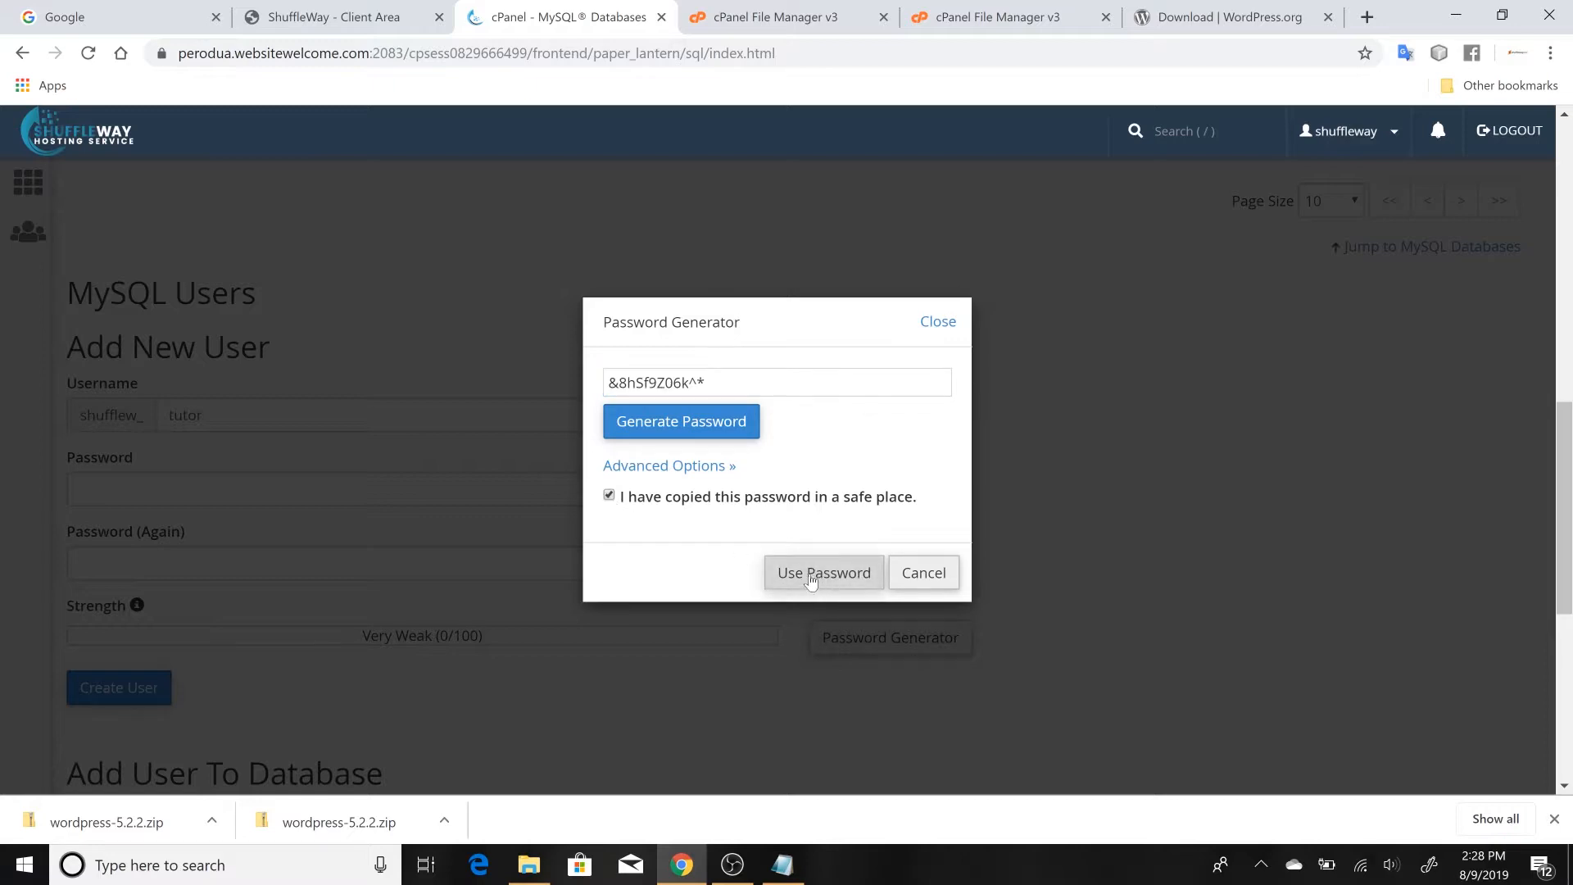
click(804, 579)
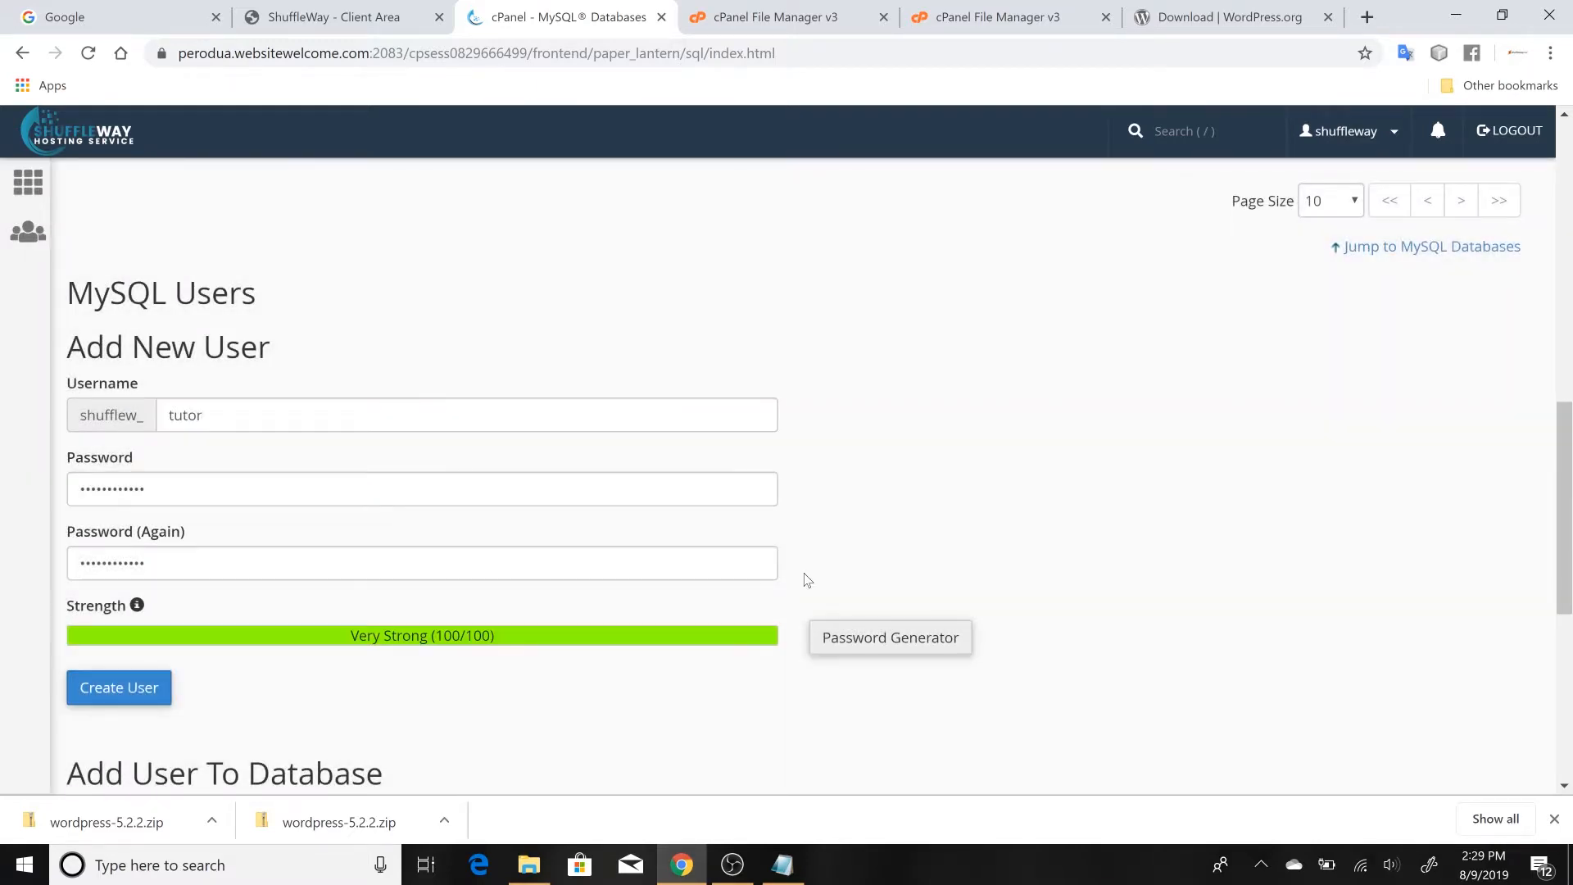
scroll(745, 647, down, 3)
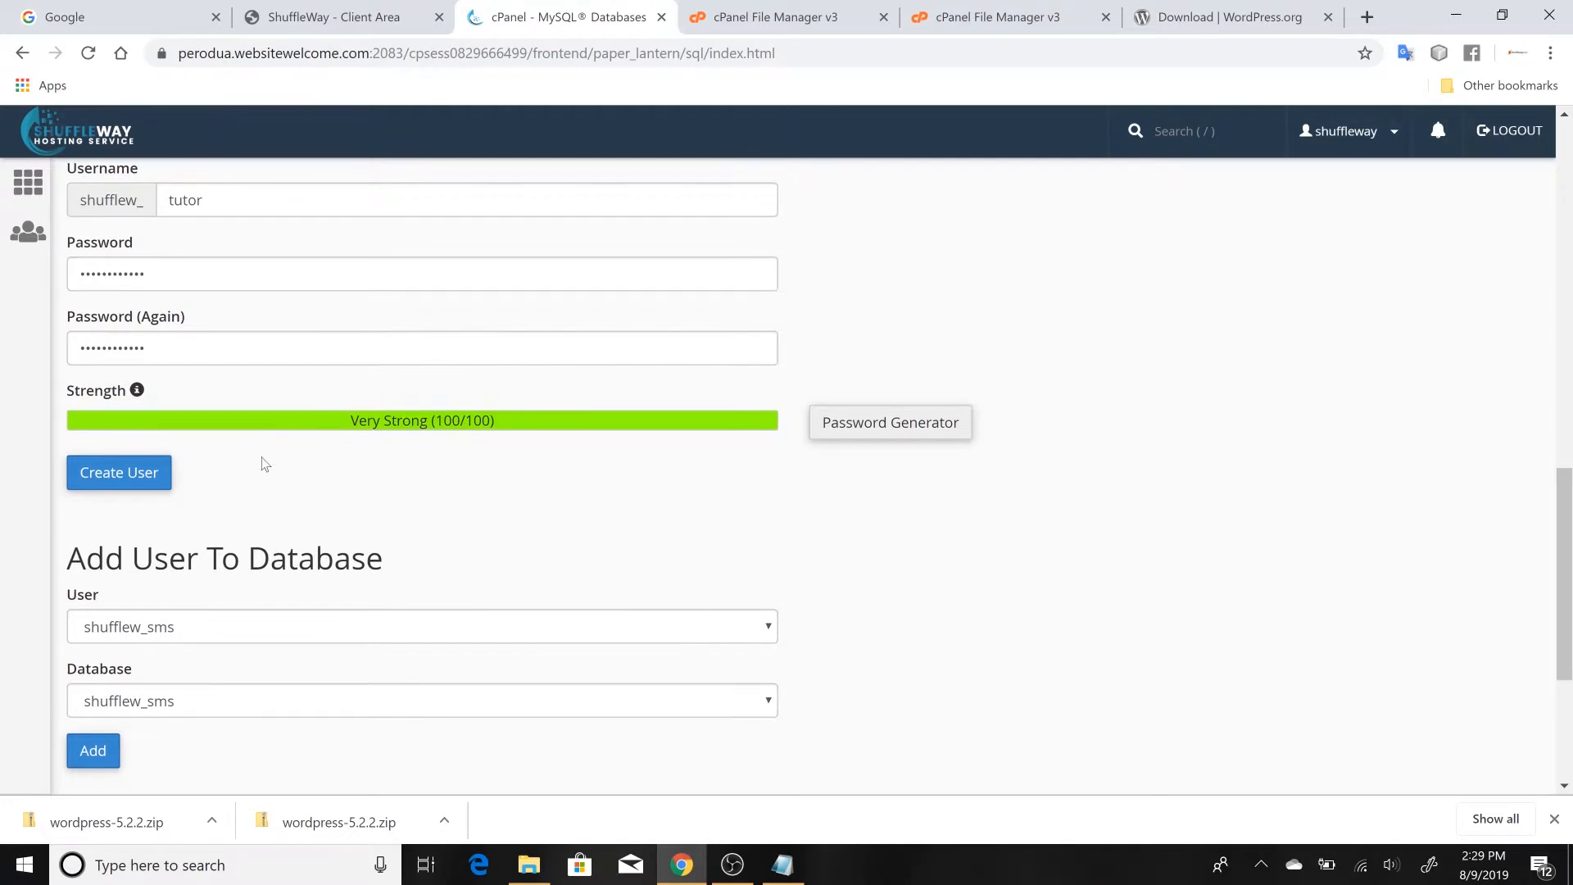
Create the MySQL user from the filled-in form and return to the Current Users list of MySQL Databases
click(115, 479)
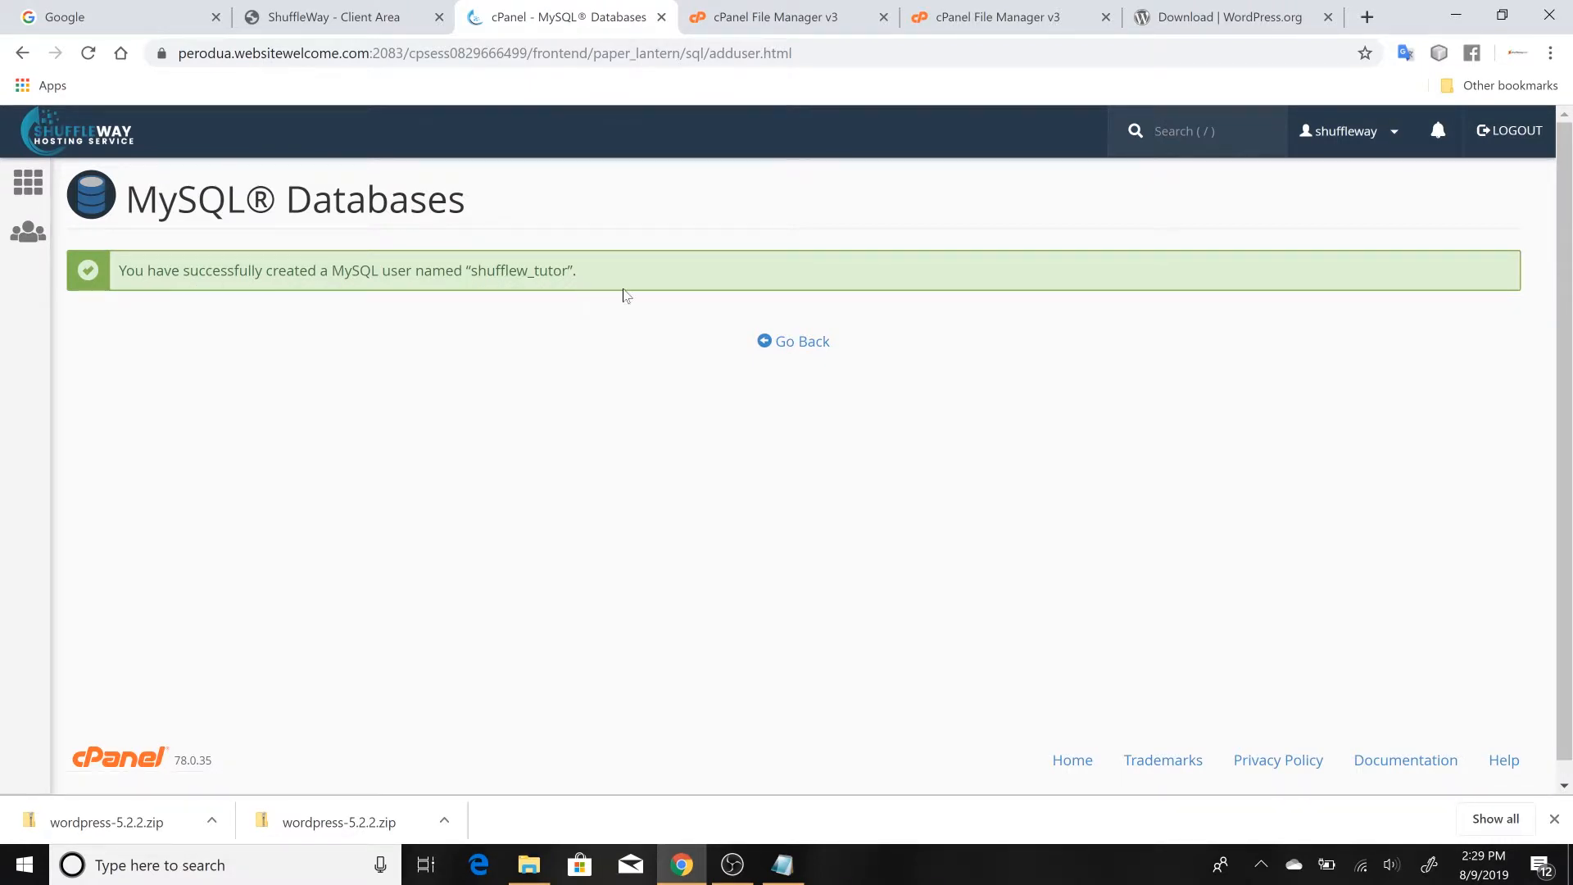
click(779, 344)
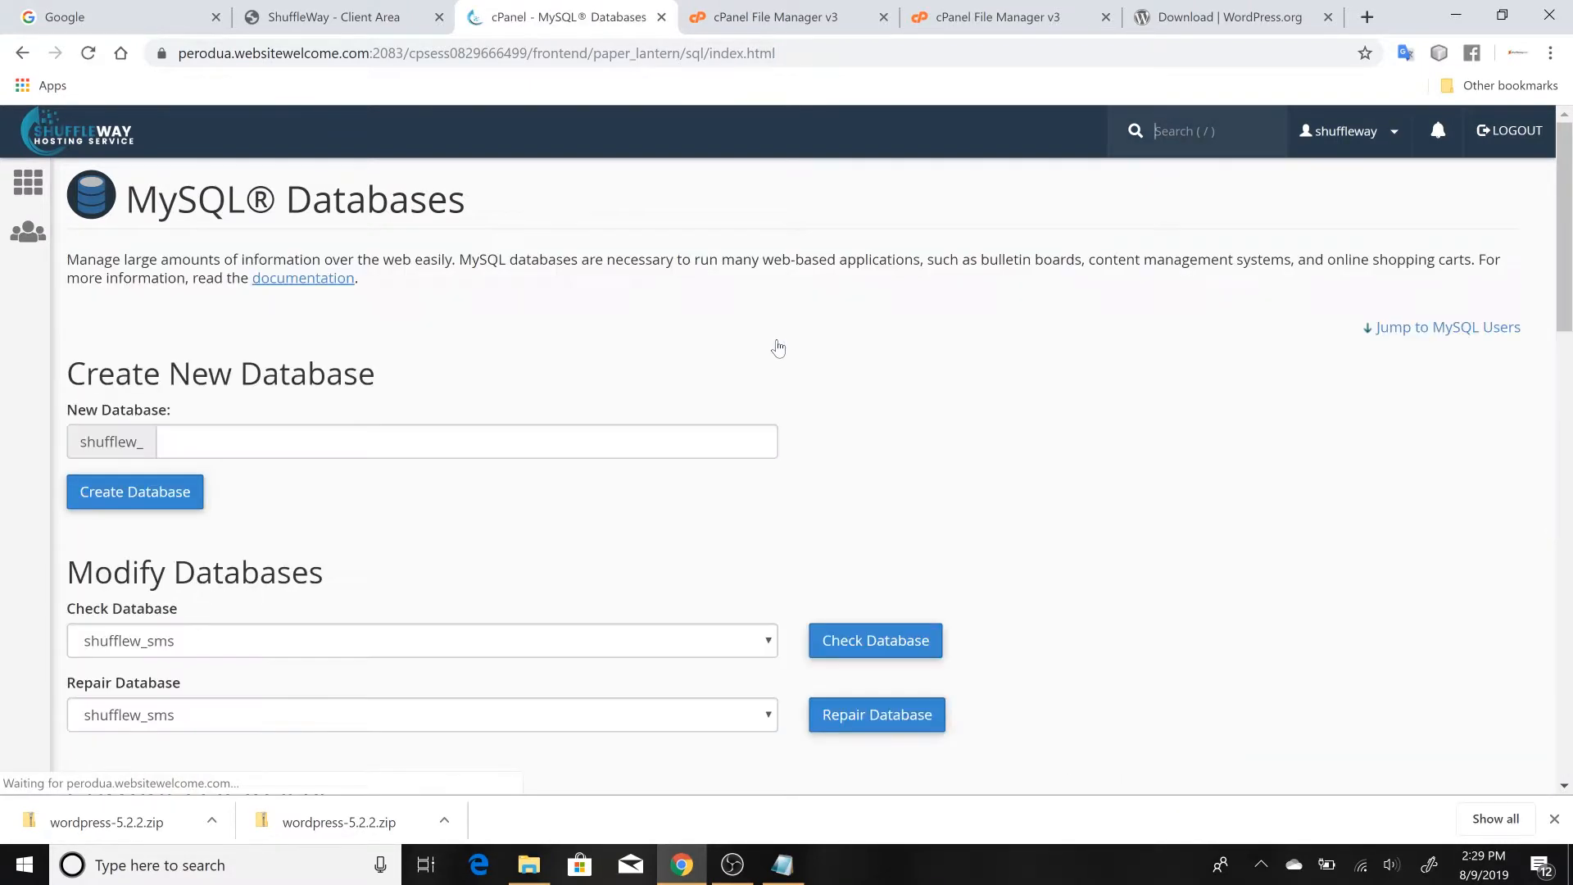
scroll(779, 336, down, 5)
scroll(778, 328, down, 8)
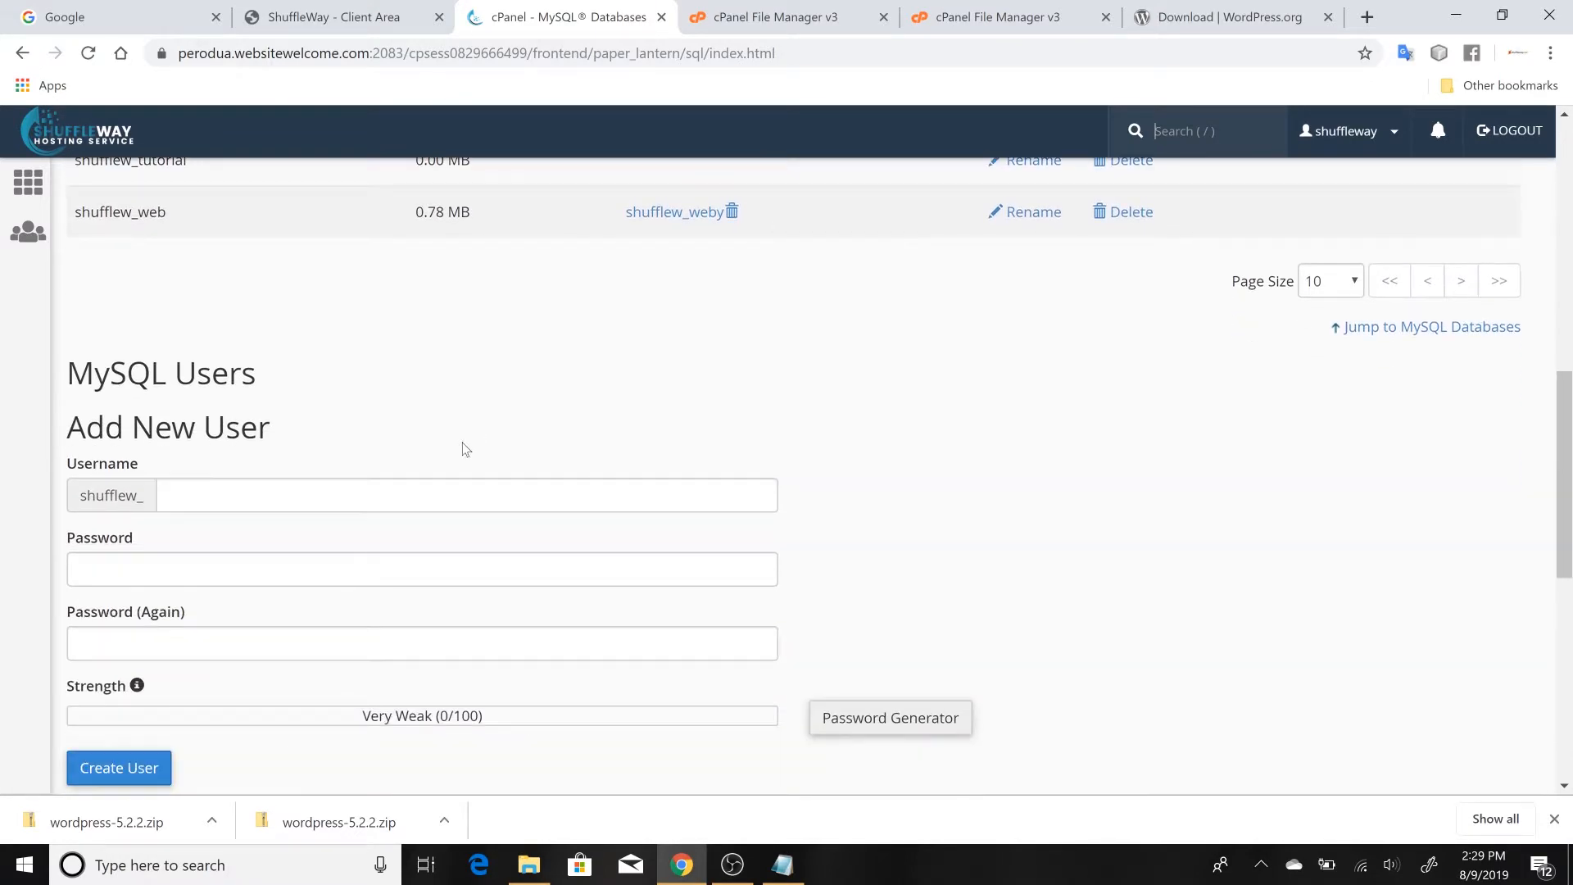
scroll(342, 578, down, 5)
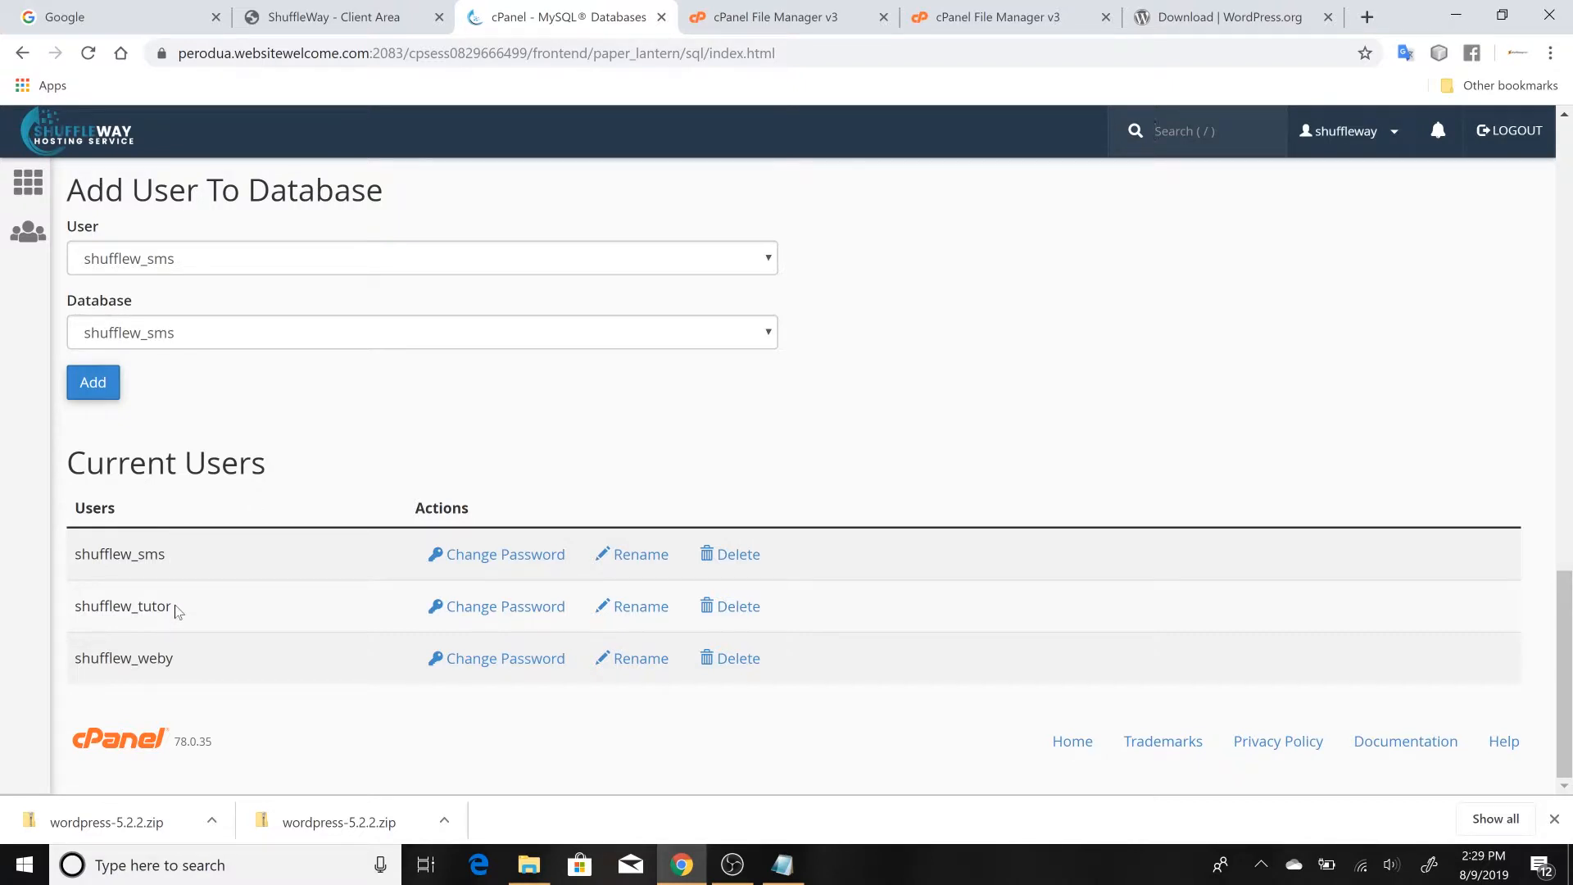
Copy the username shufflew_tutor from Current Users into the "username:" line in Notepad, and return to Chrome
drag(174, 609, 72, 621)
key(ctrl+c)
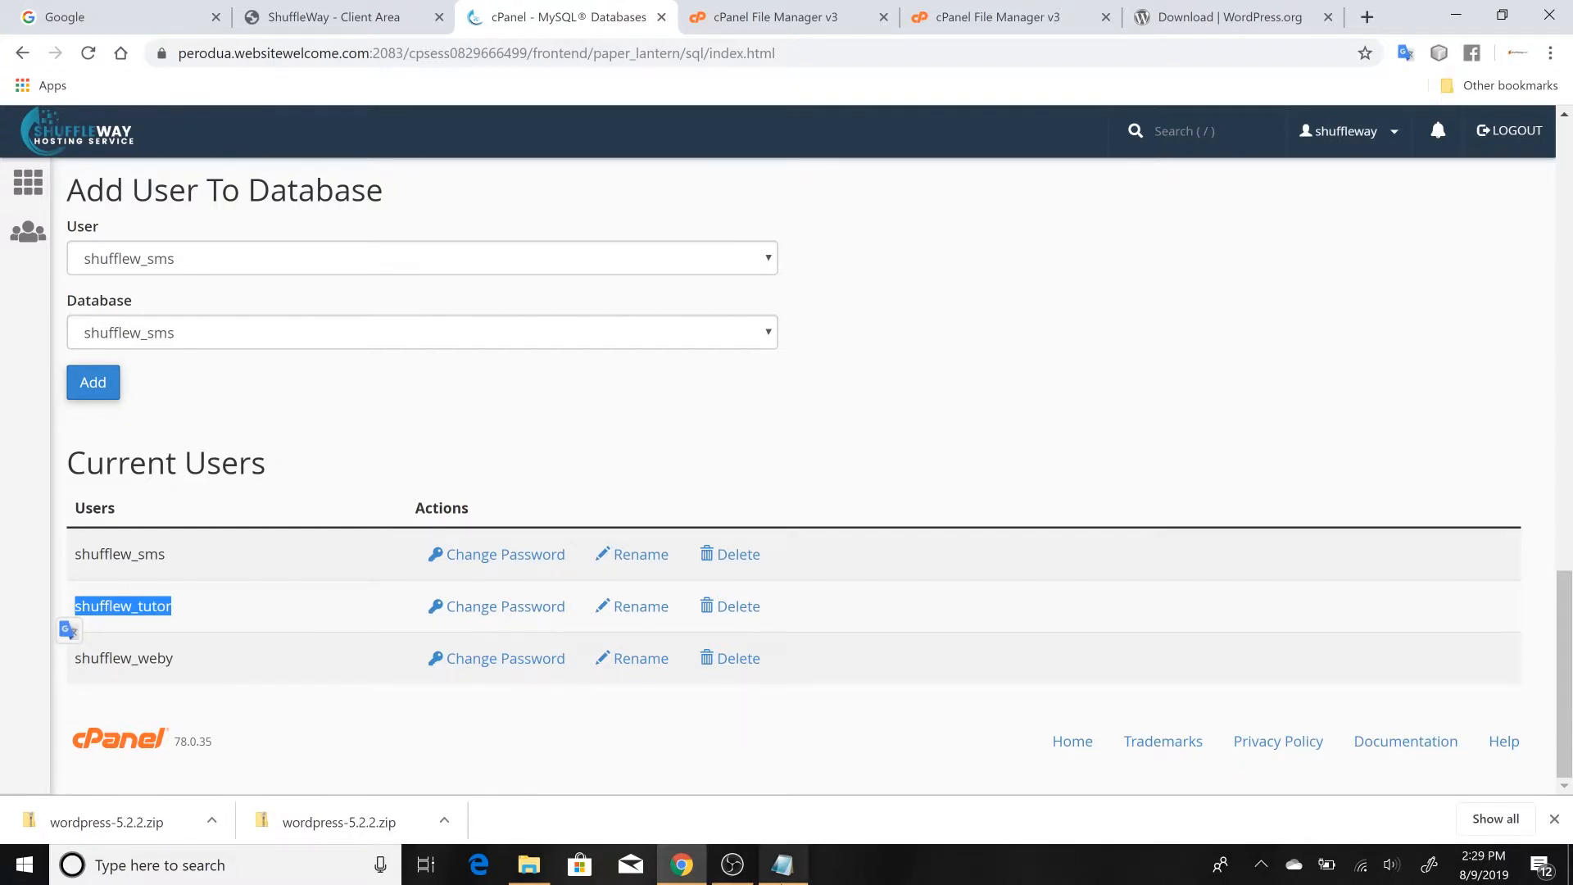
click(782, 865)
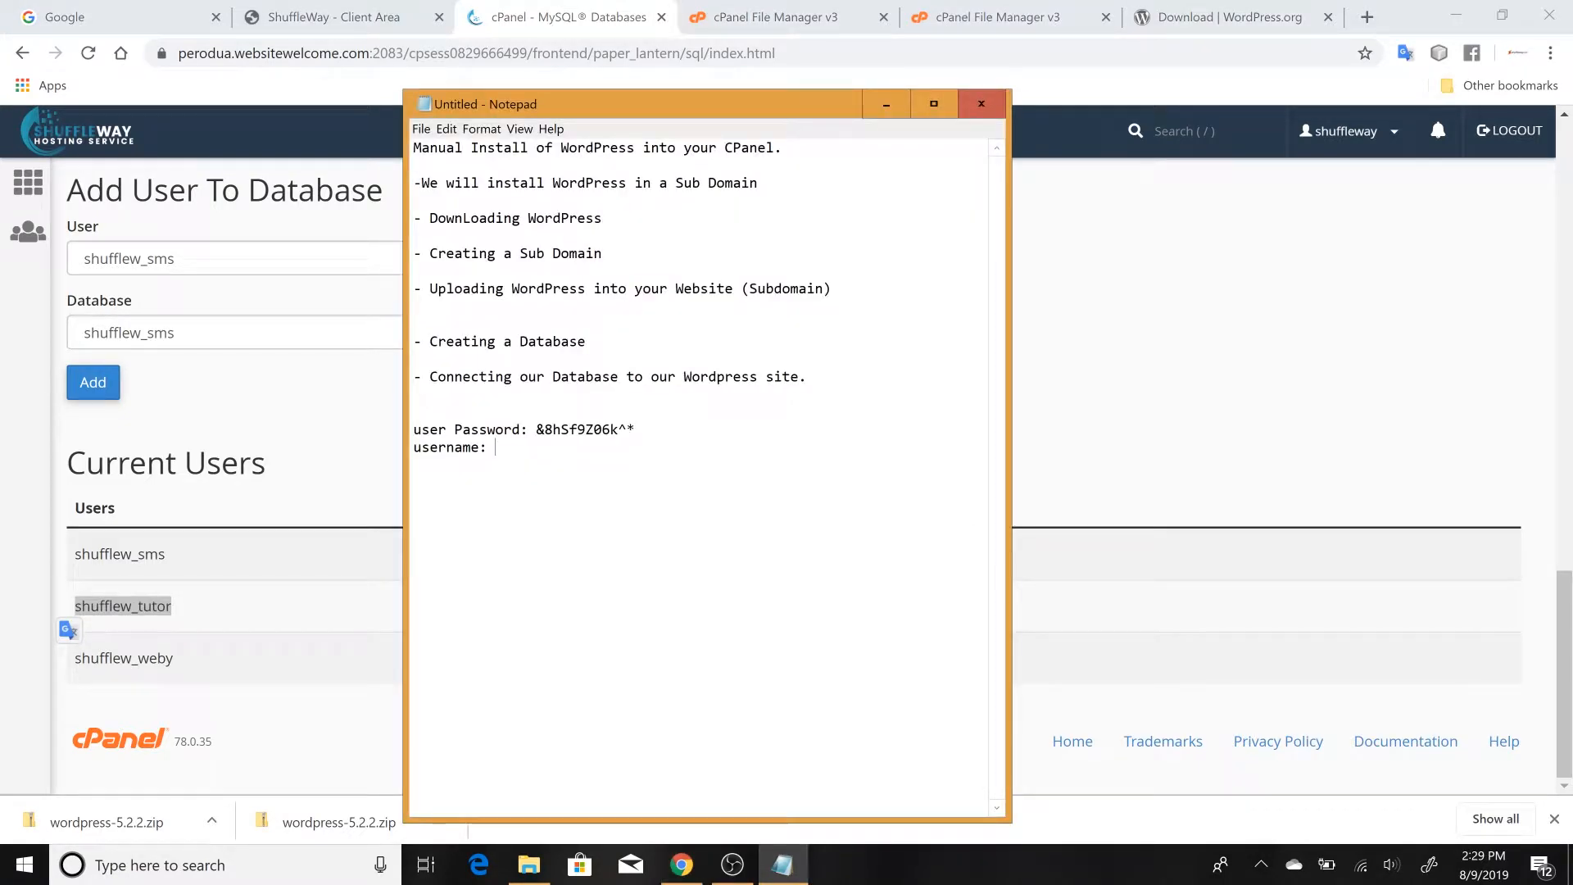
key(ctrl+v)
click(358, 587)
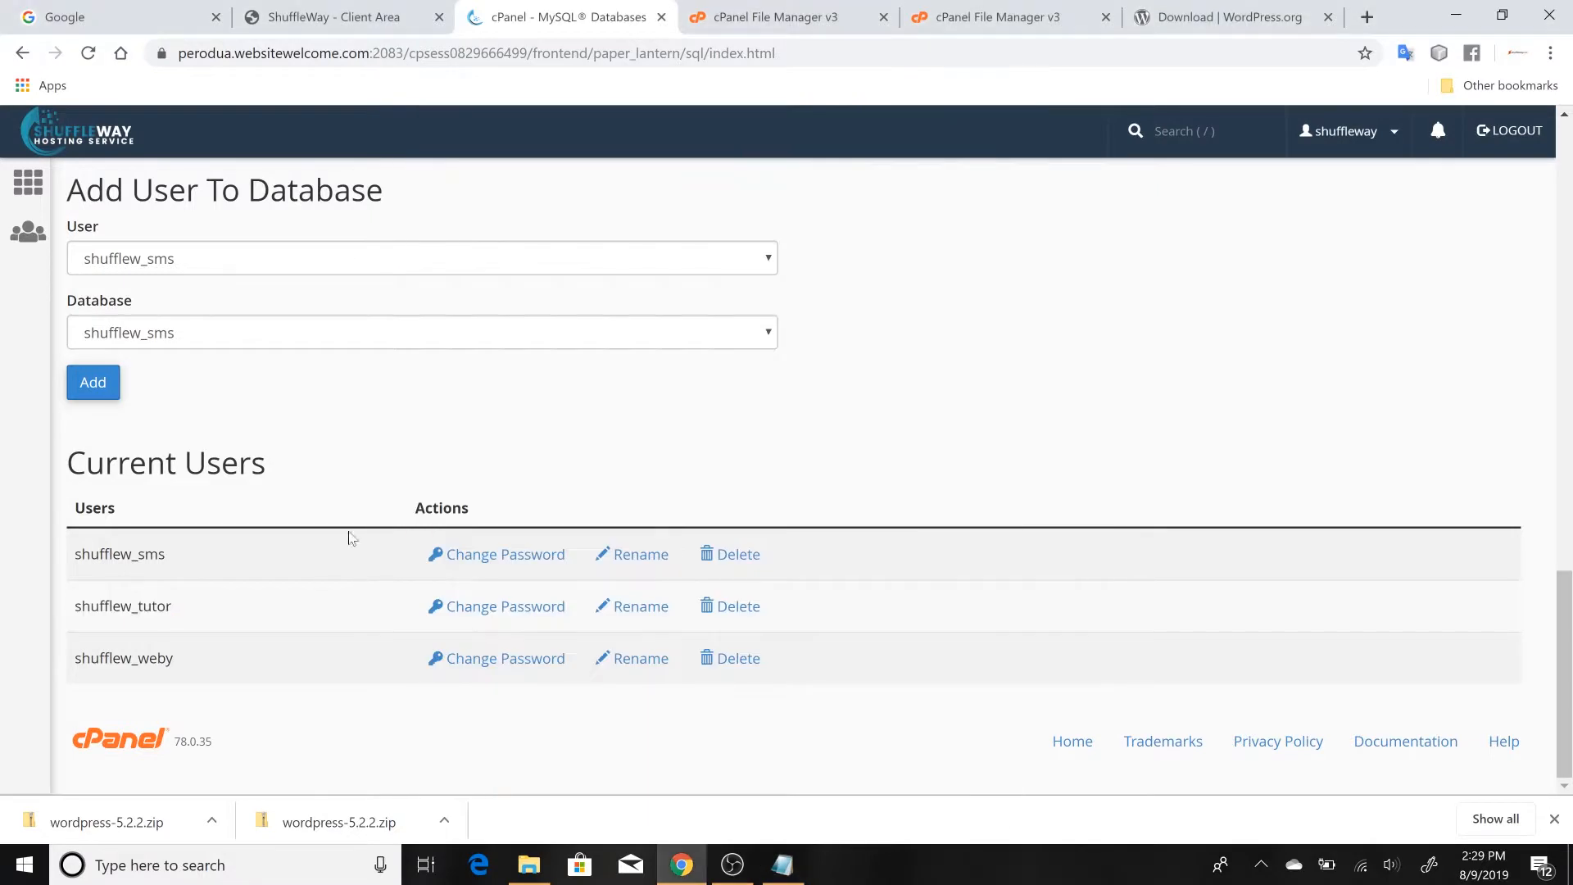
Add the user shufflew_tutor to the database shufflew_tutorial
scroll(340, 396, up, 4)
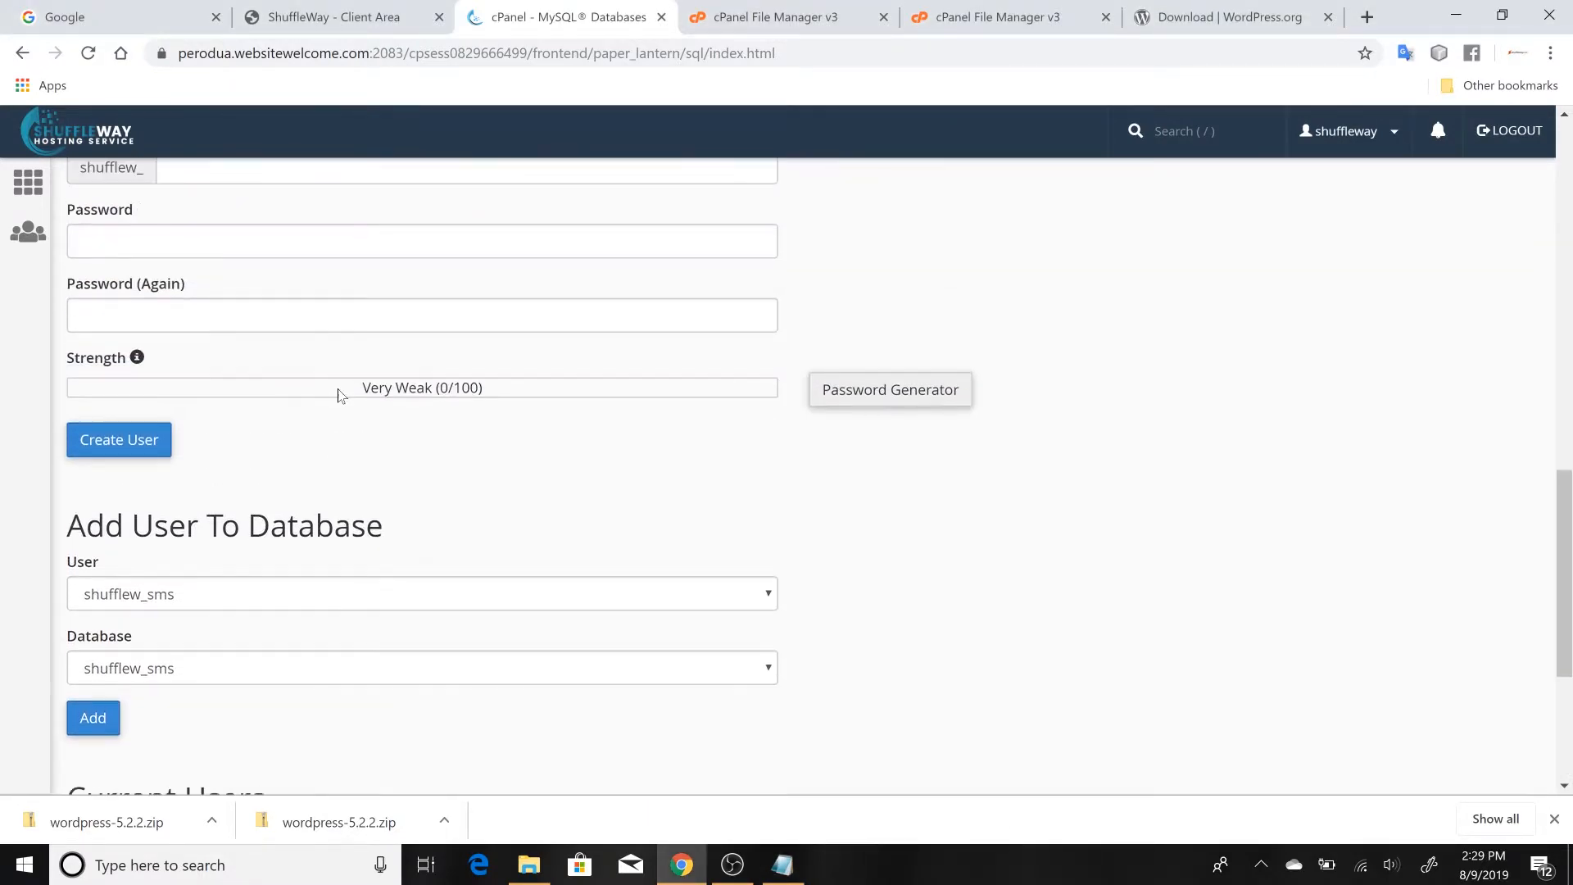
scroll(341, 396, up, 2)
scroll(341, 396, down, 3)
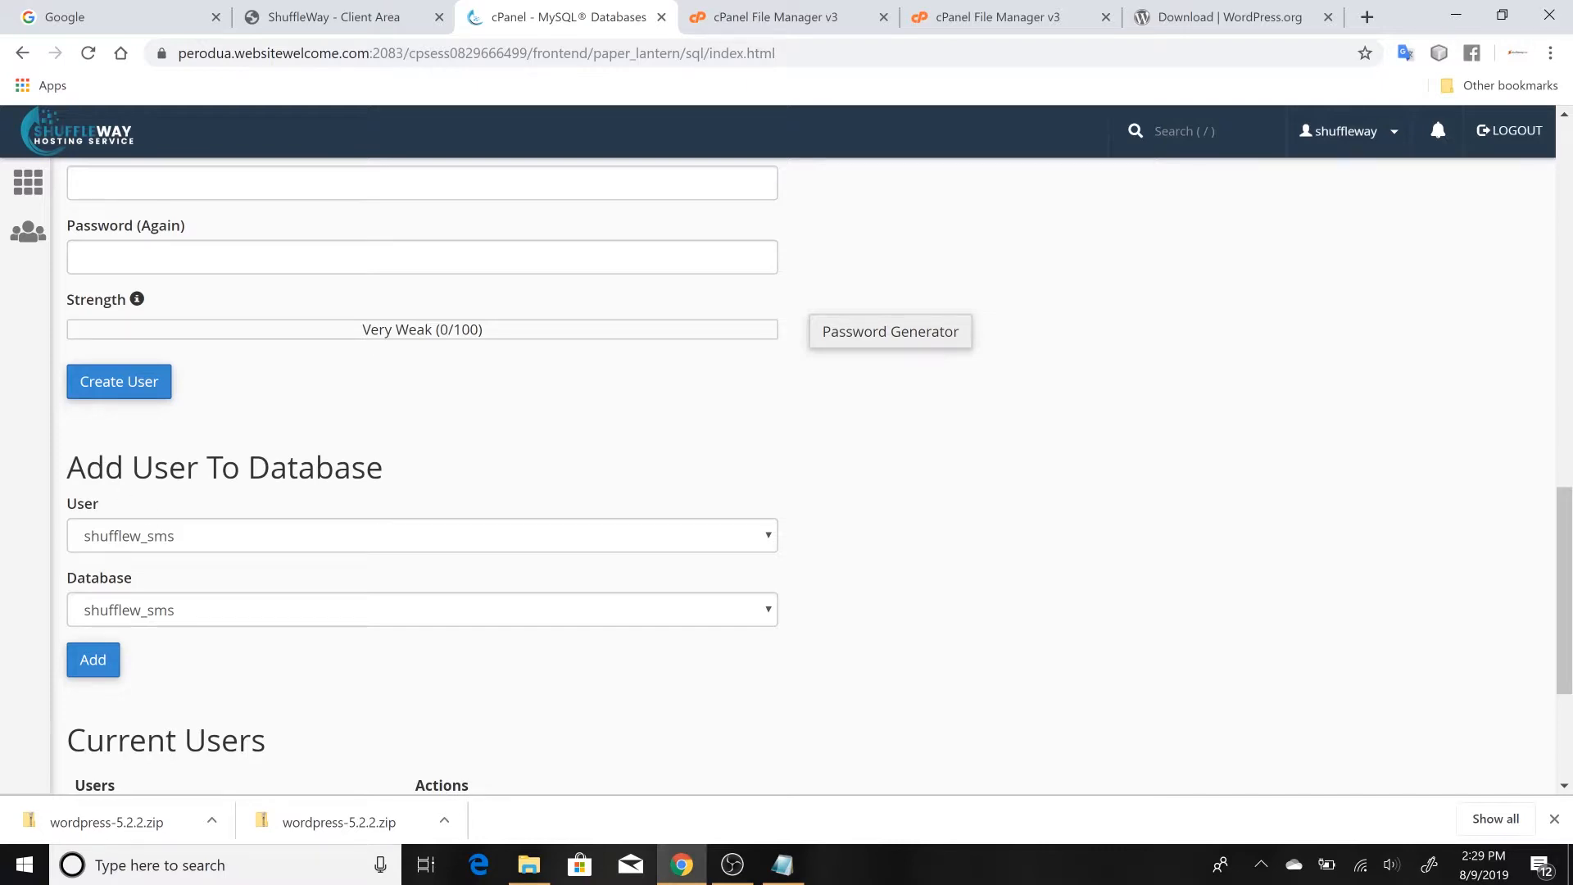
click(265, 549)
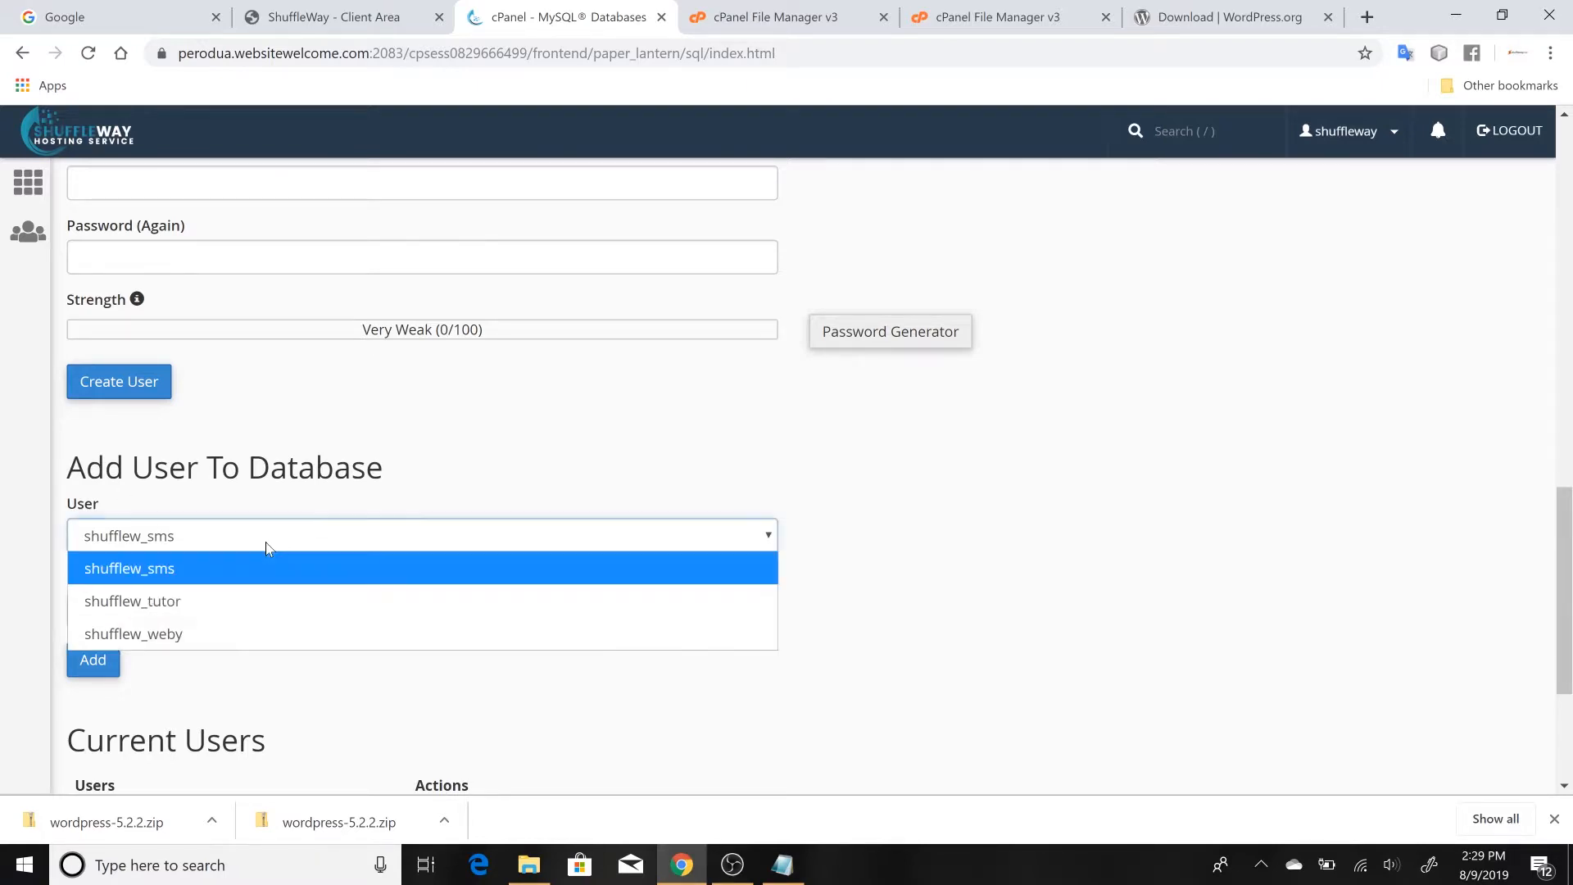
click(176, 603)
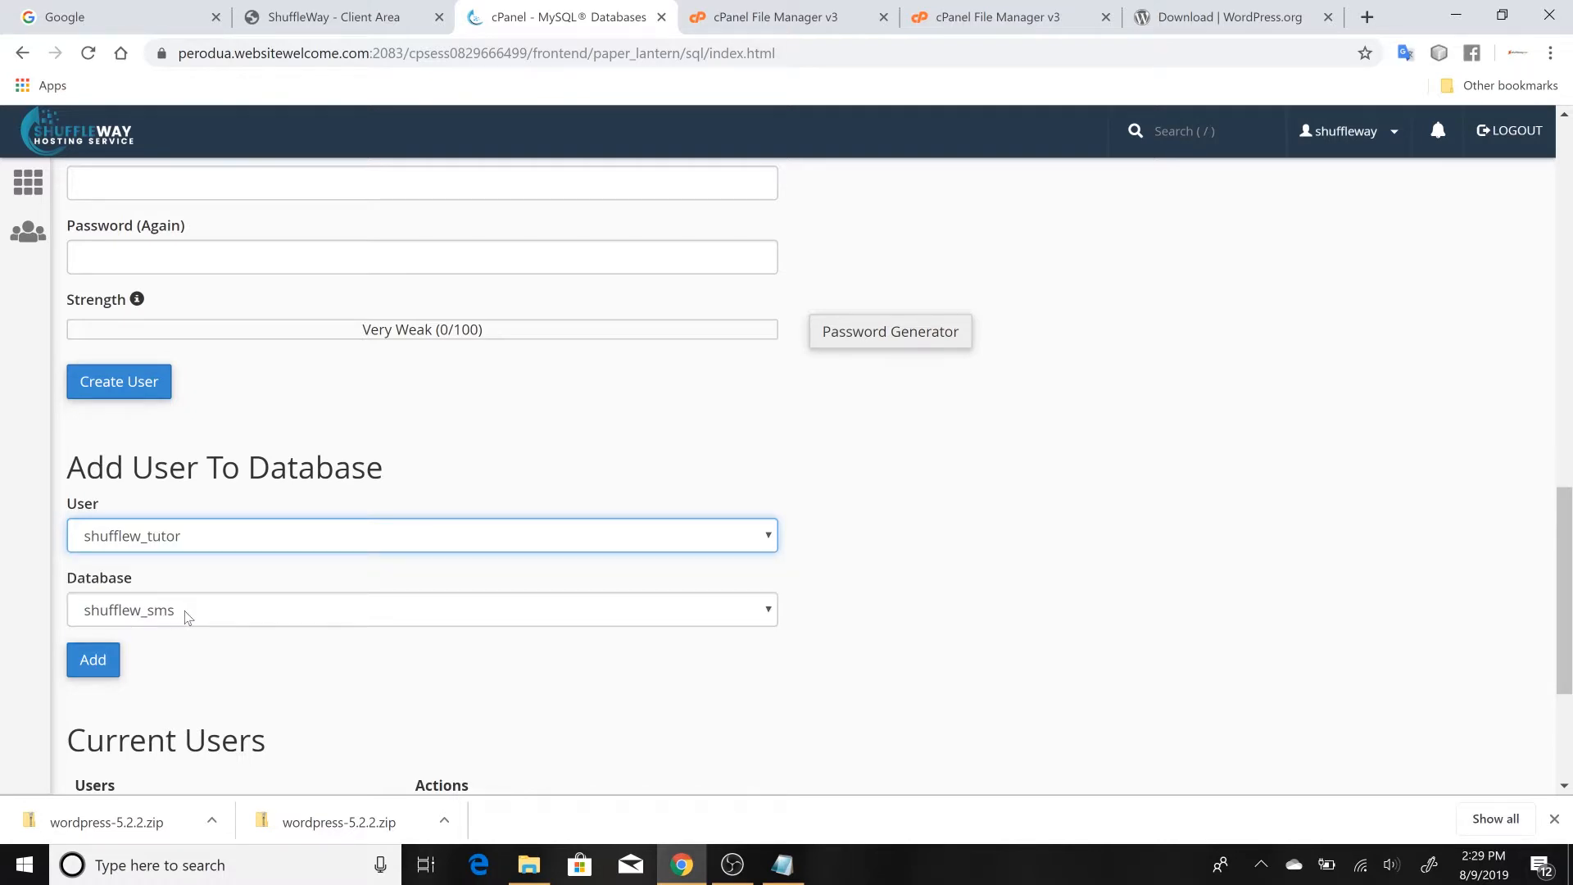
click(187, 616)
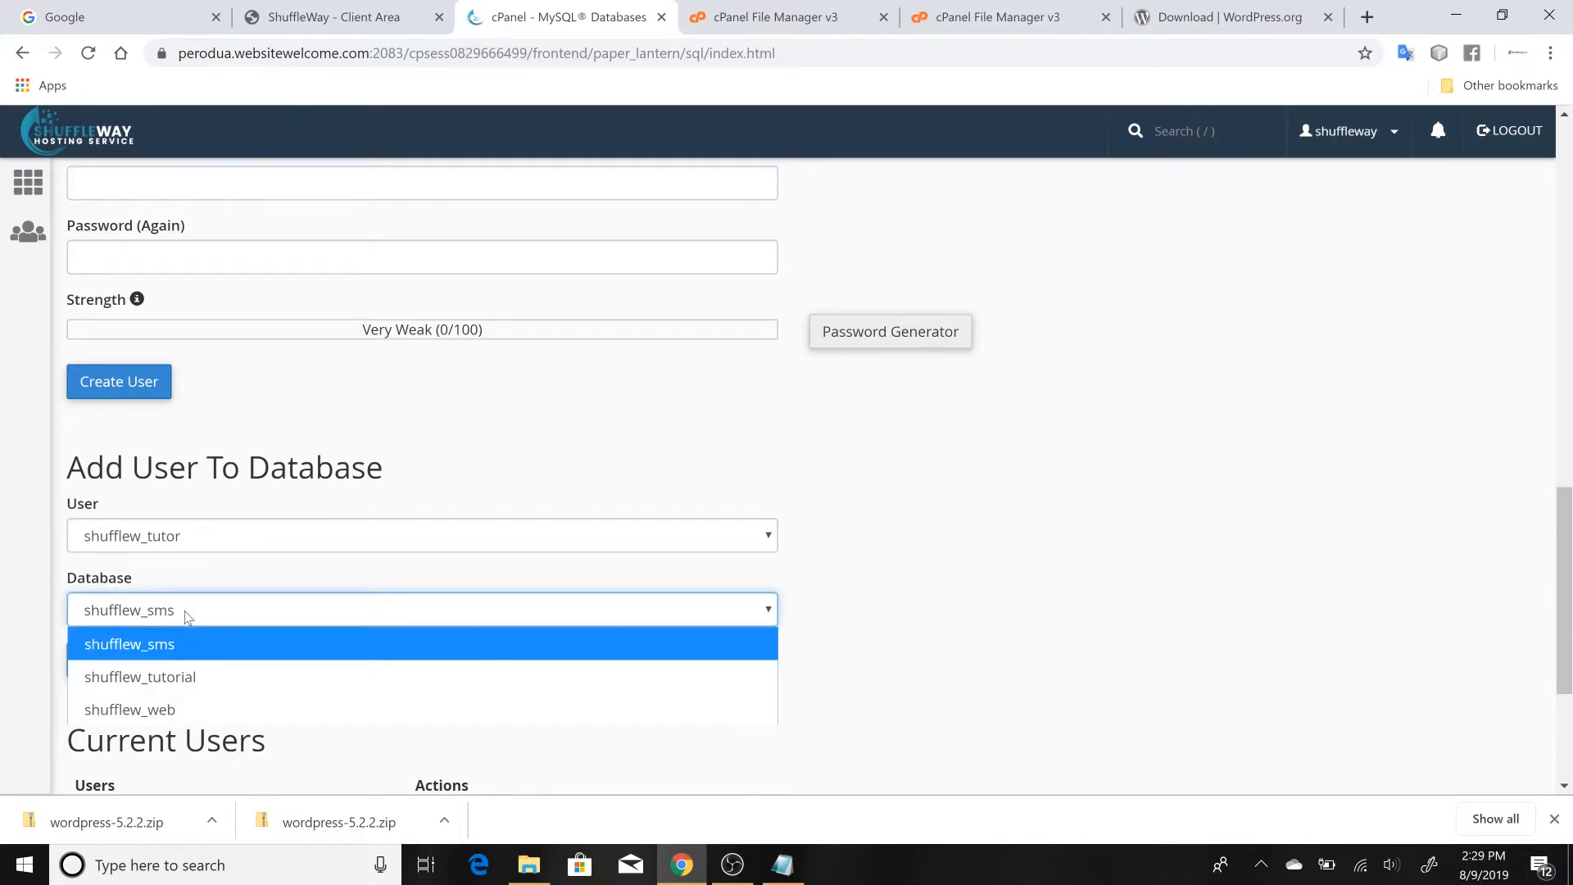
click(190, 686)
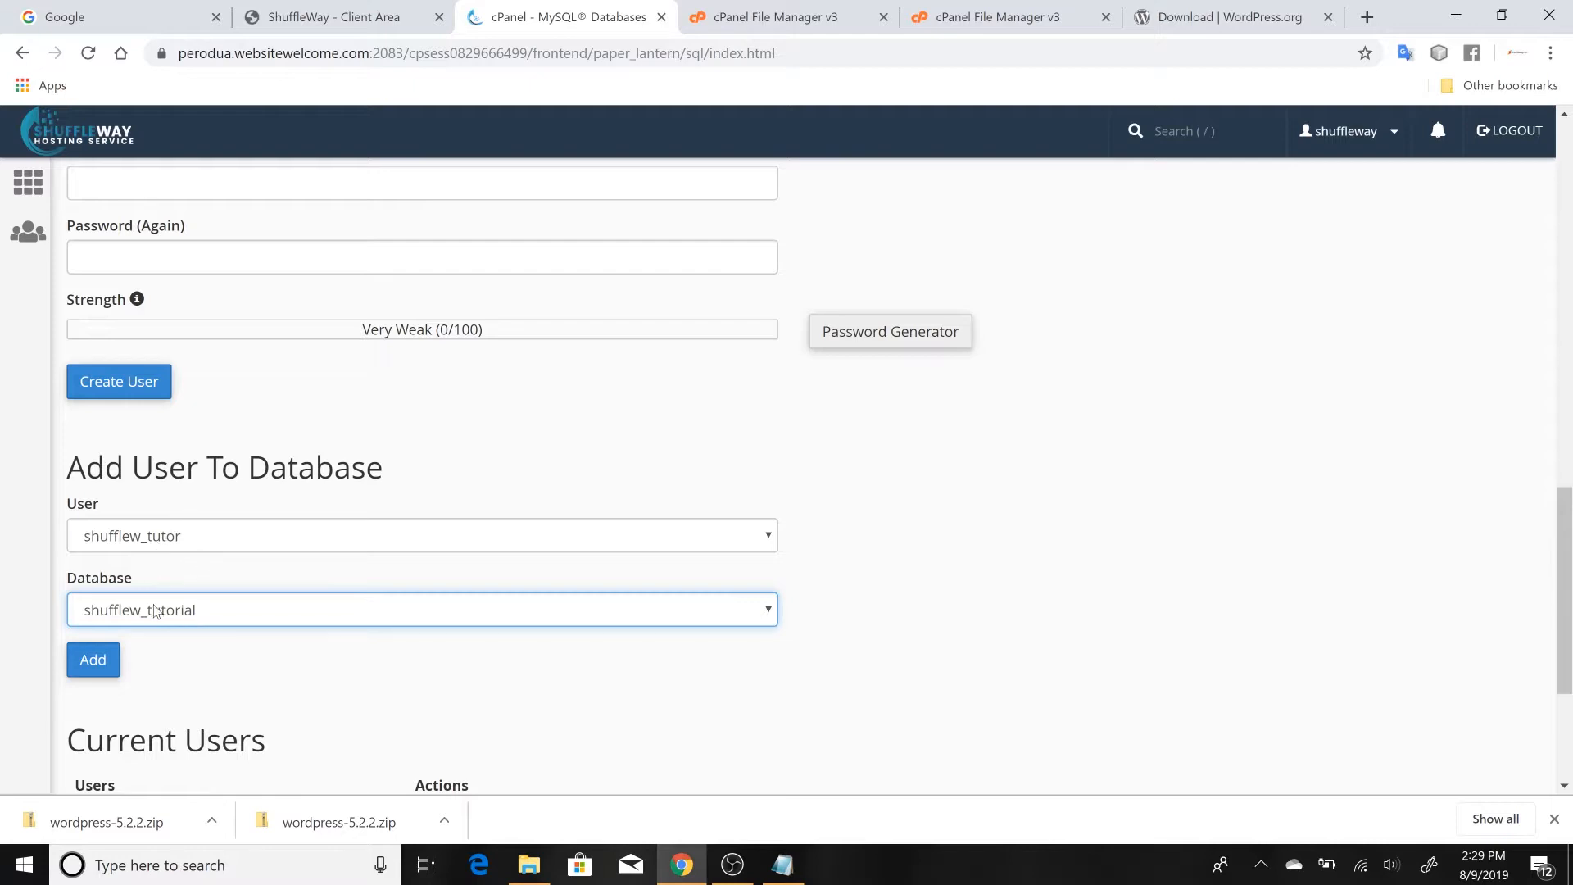
click(93, 669)
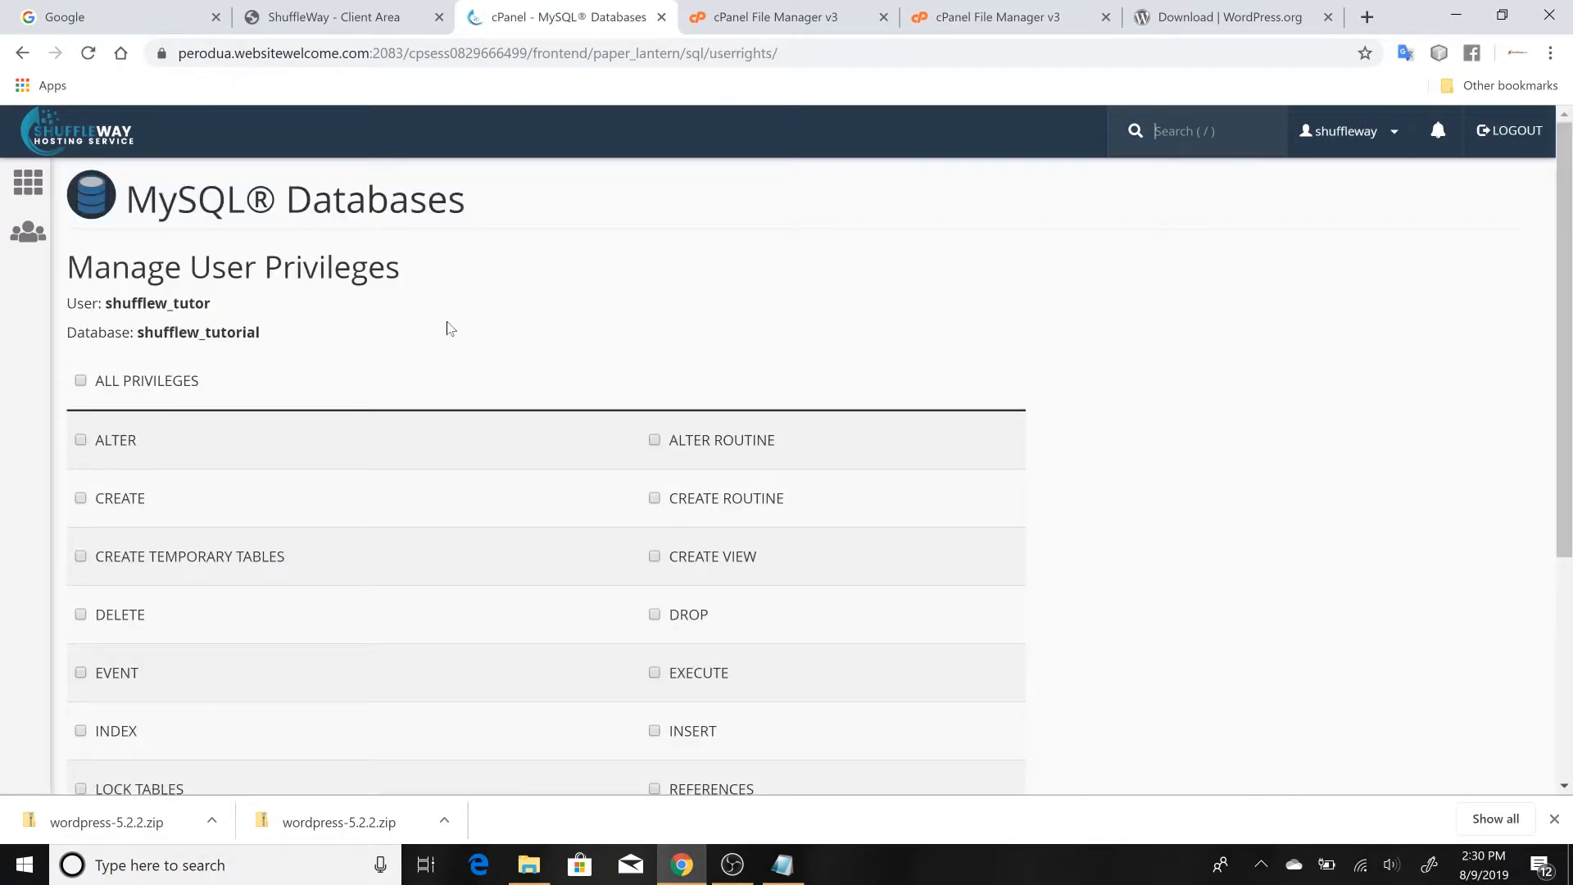
Grant shufflew_tutor all privileges except DROP on shufflew_tutorial and save the changes
scroll(449, 327, down, 2)
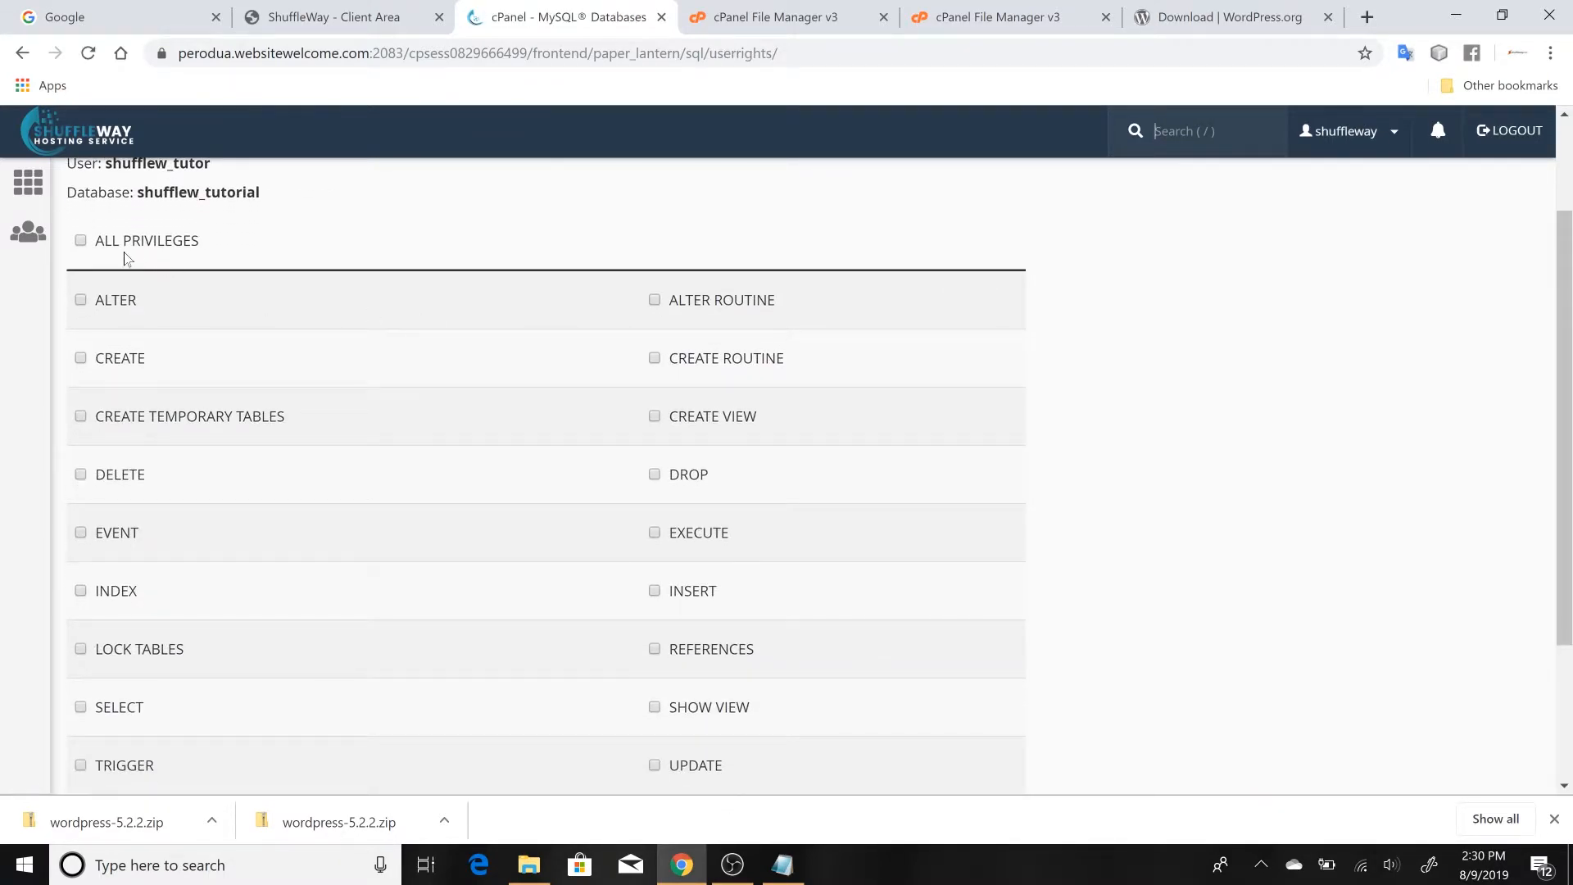
click(80, 240)
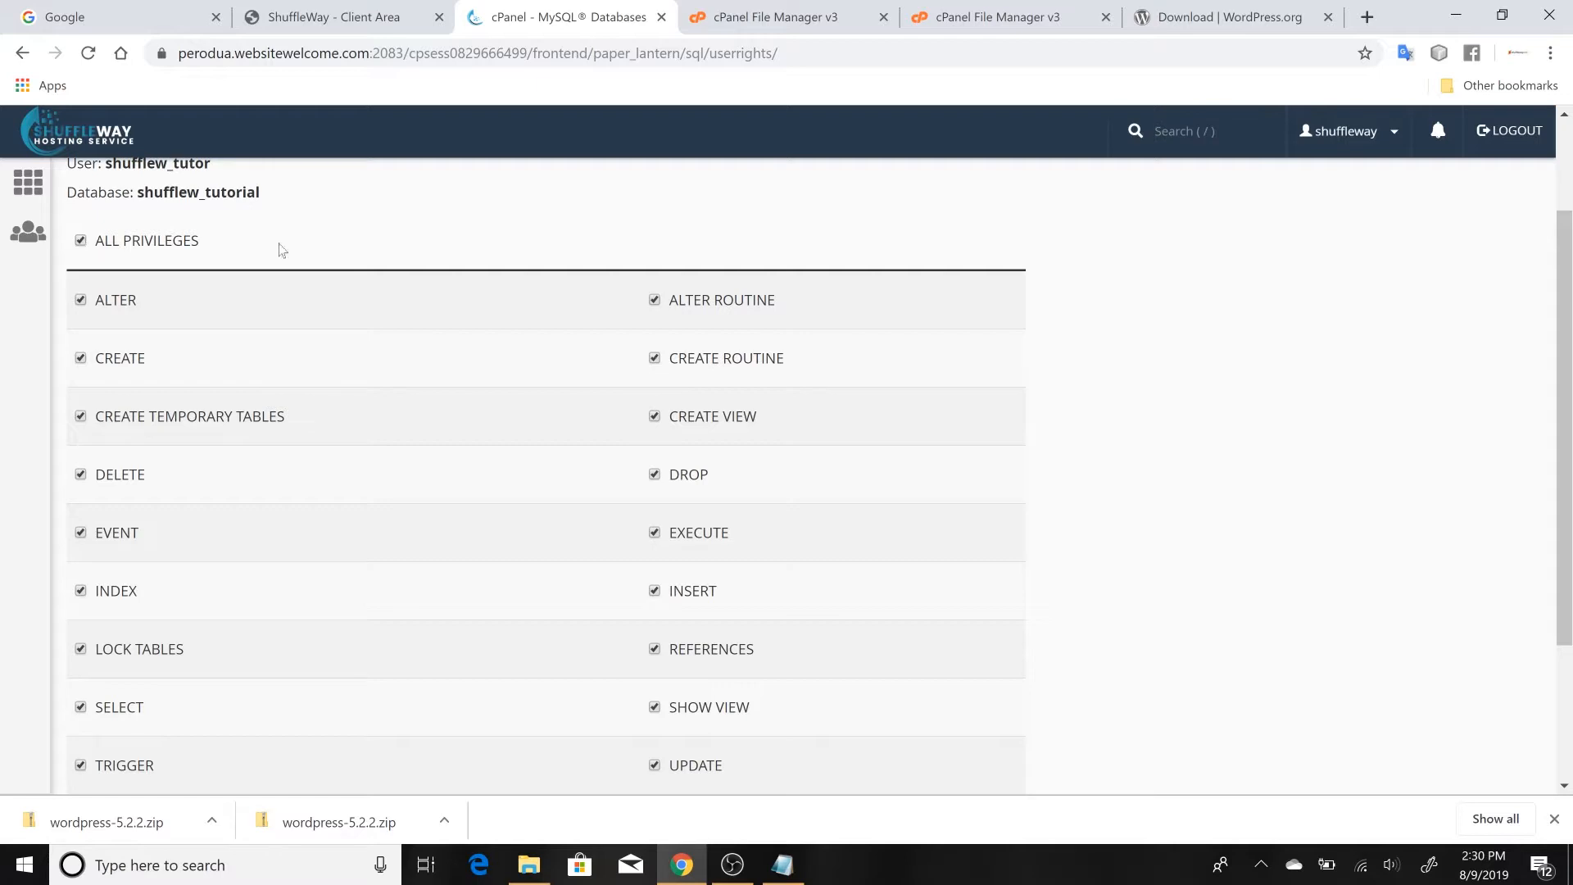
scroll(355, 308, down, 1)
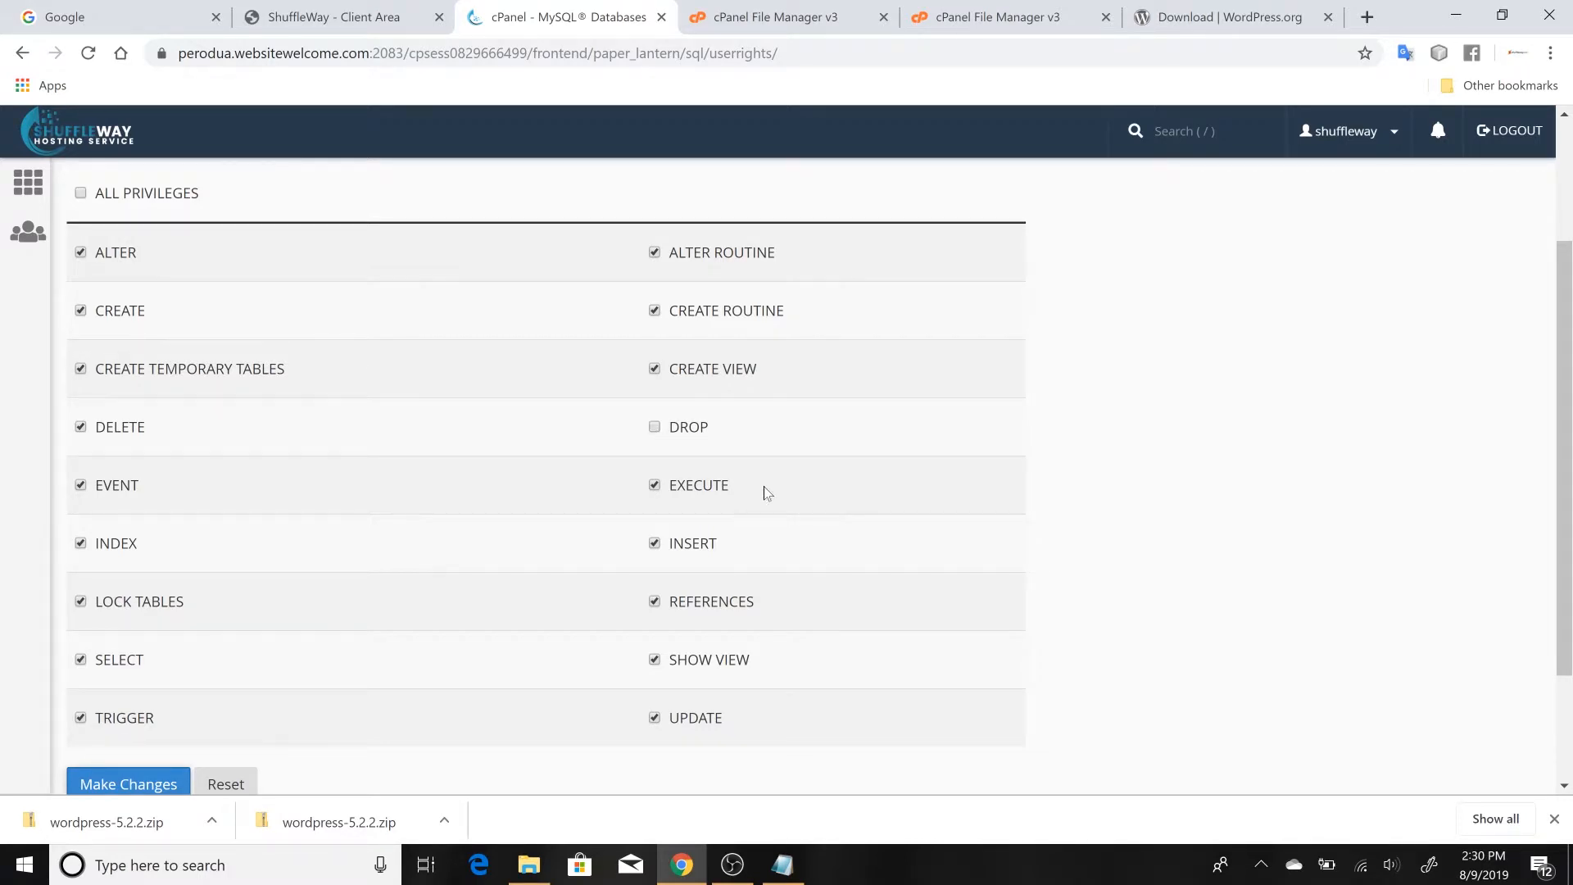
scroll(764, 485, down, 2)
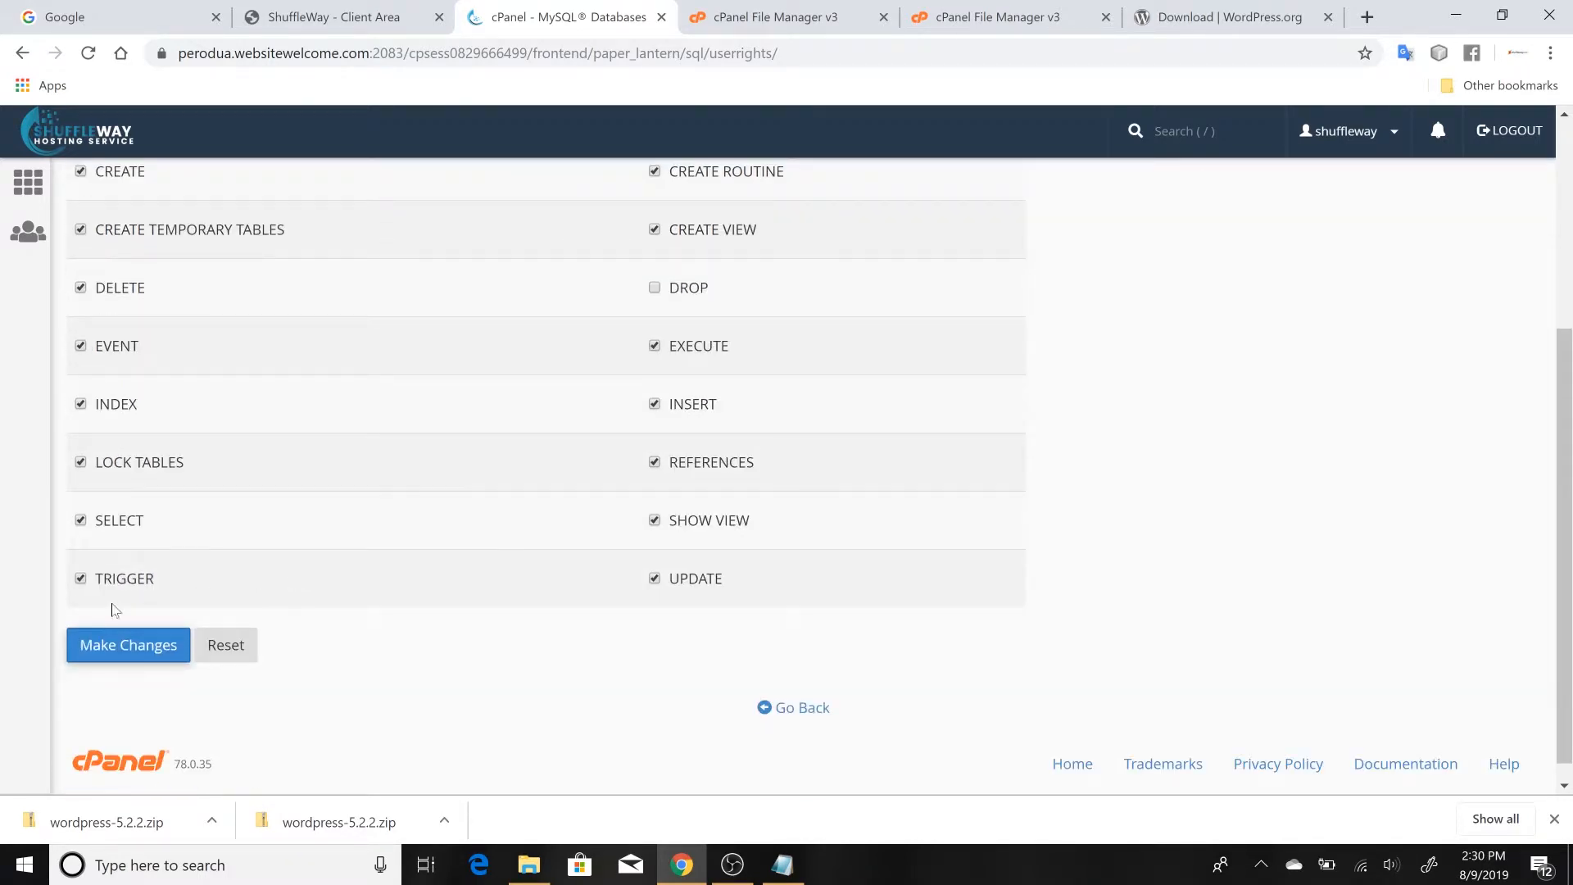
click(119, 648)
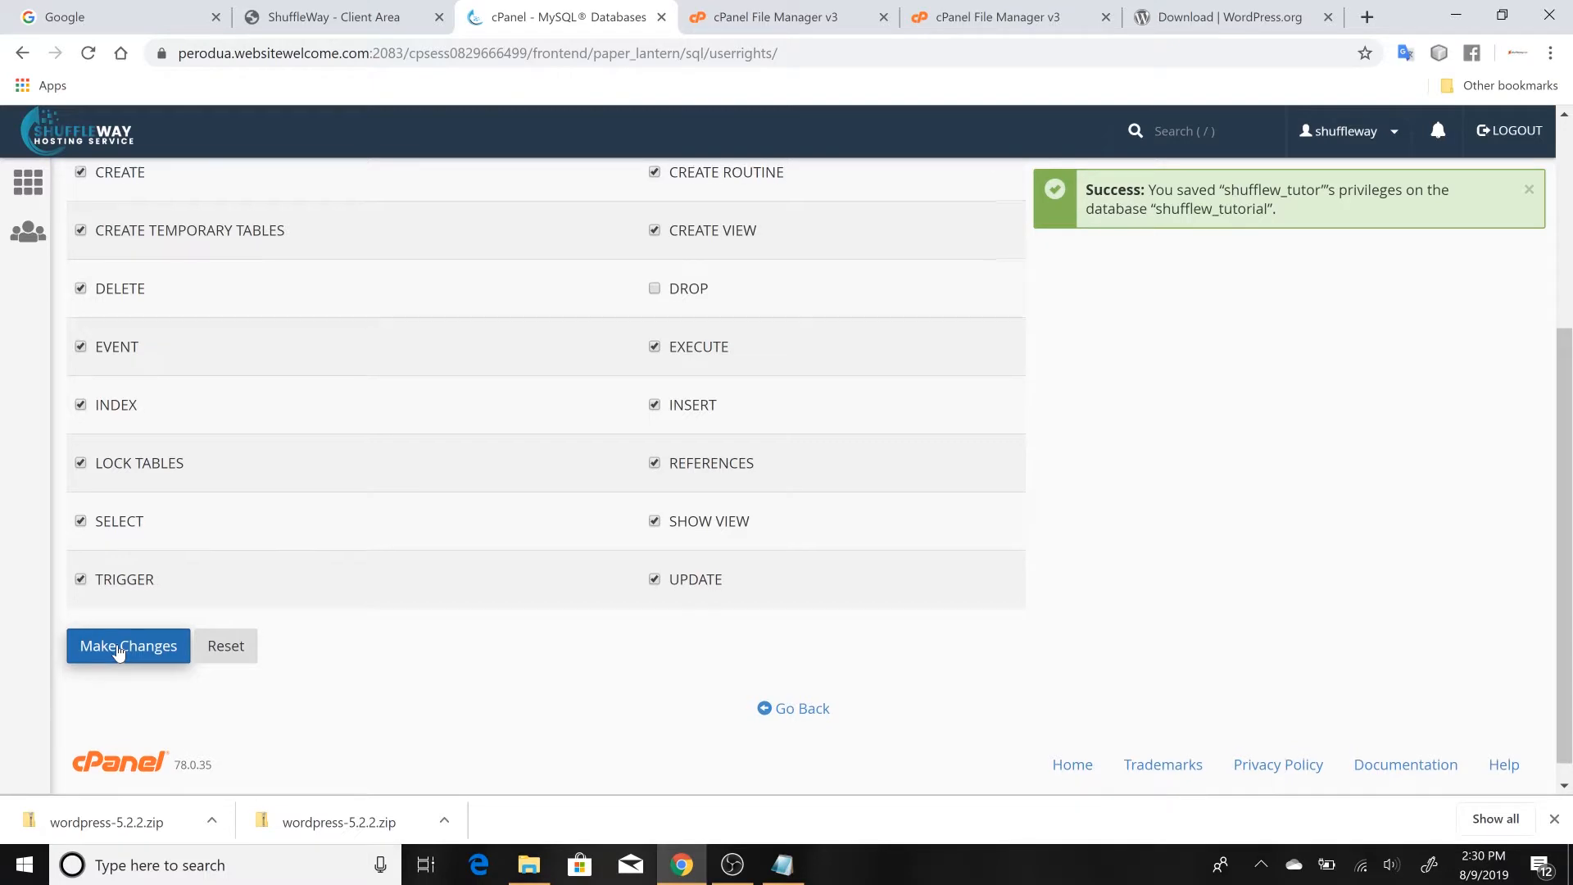
Copy the database name shufflew_tutorial into a new "Database:" line below the username in Notepad, and return to Chrome
scroll(119, 647, up, 3)
scroll(119, 653, up, 1)
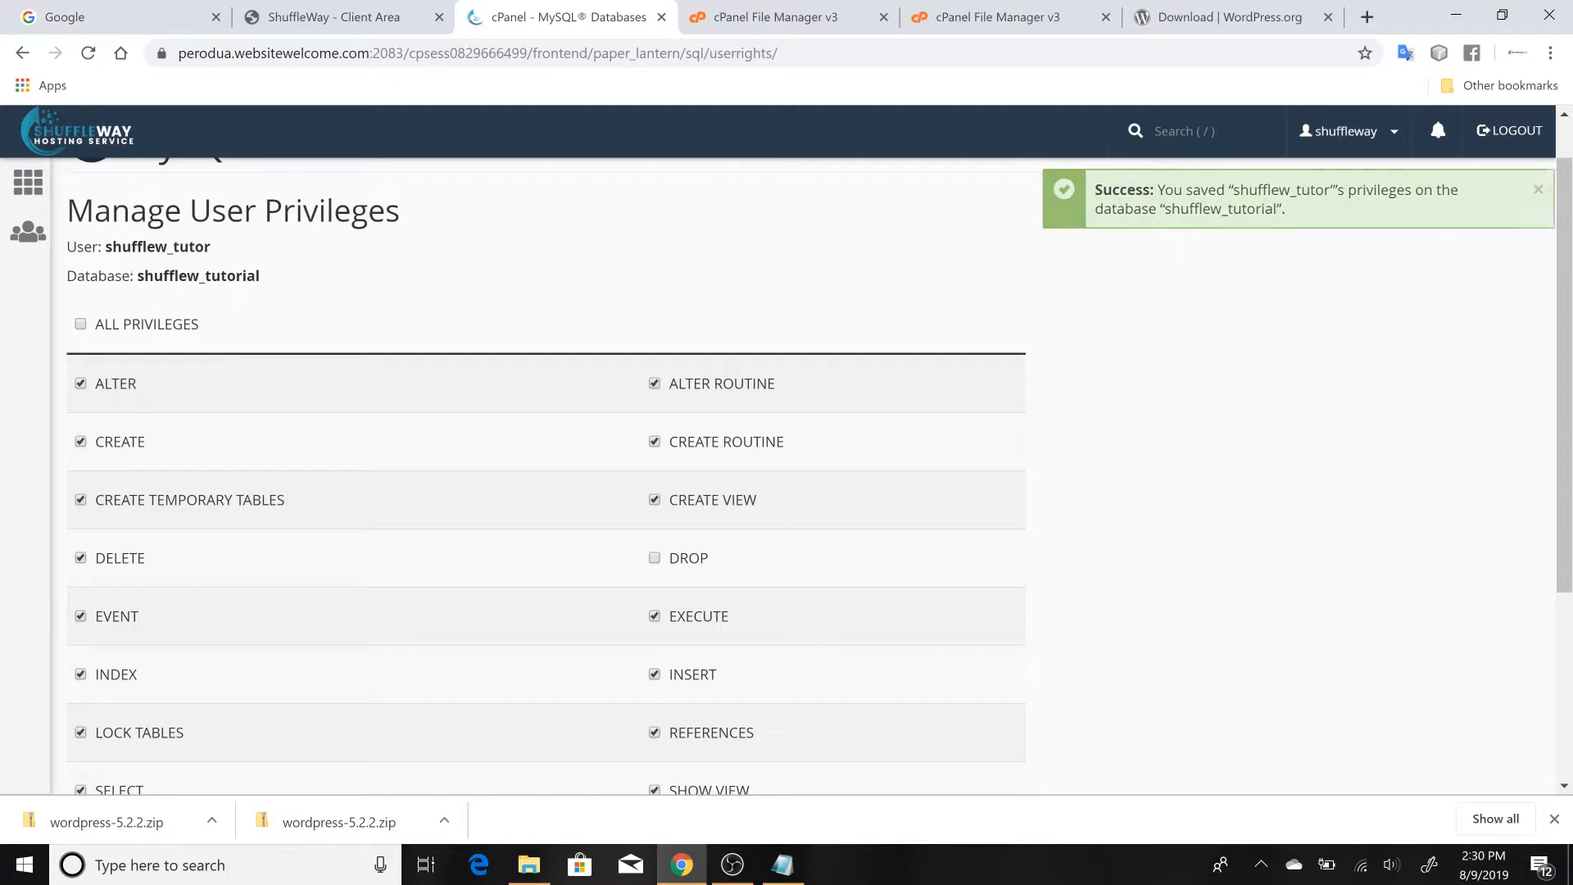
drag(138, 277, 319, 283)
key(ctrl+c)
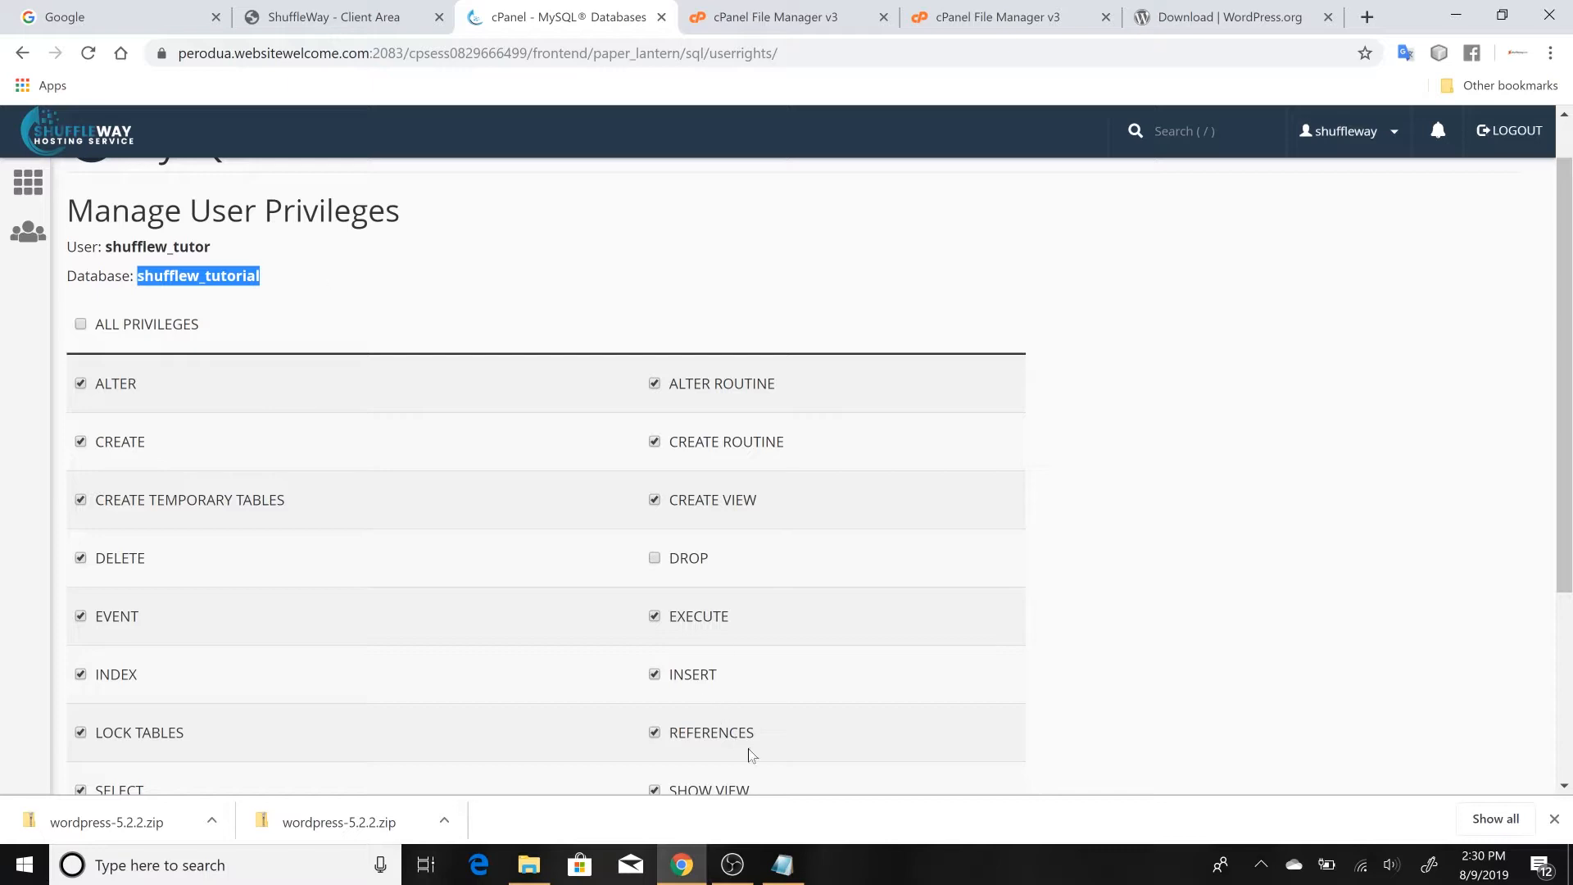
click(781, 865)
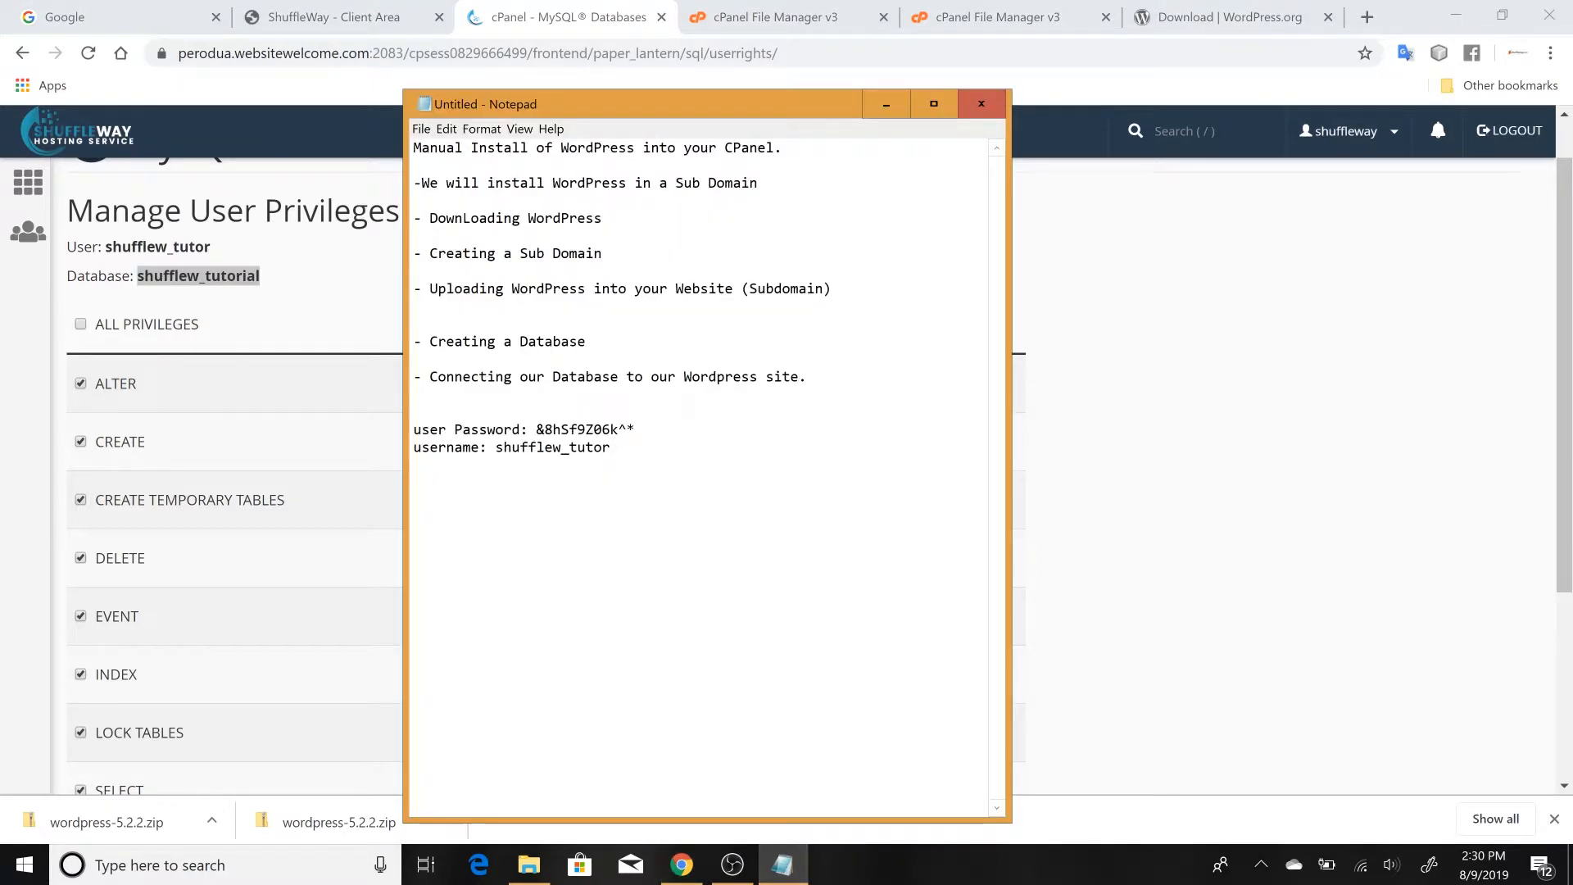
text(Da)
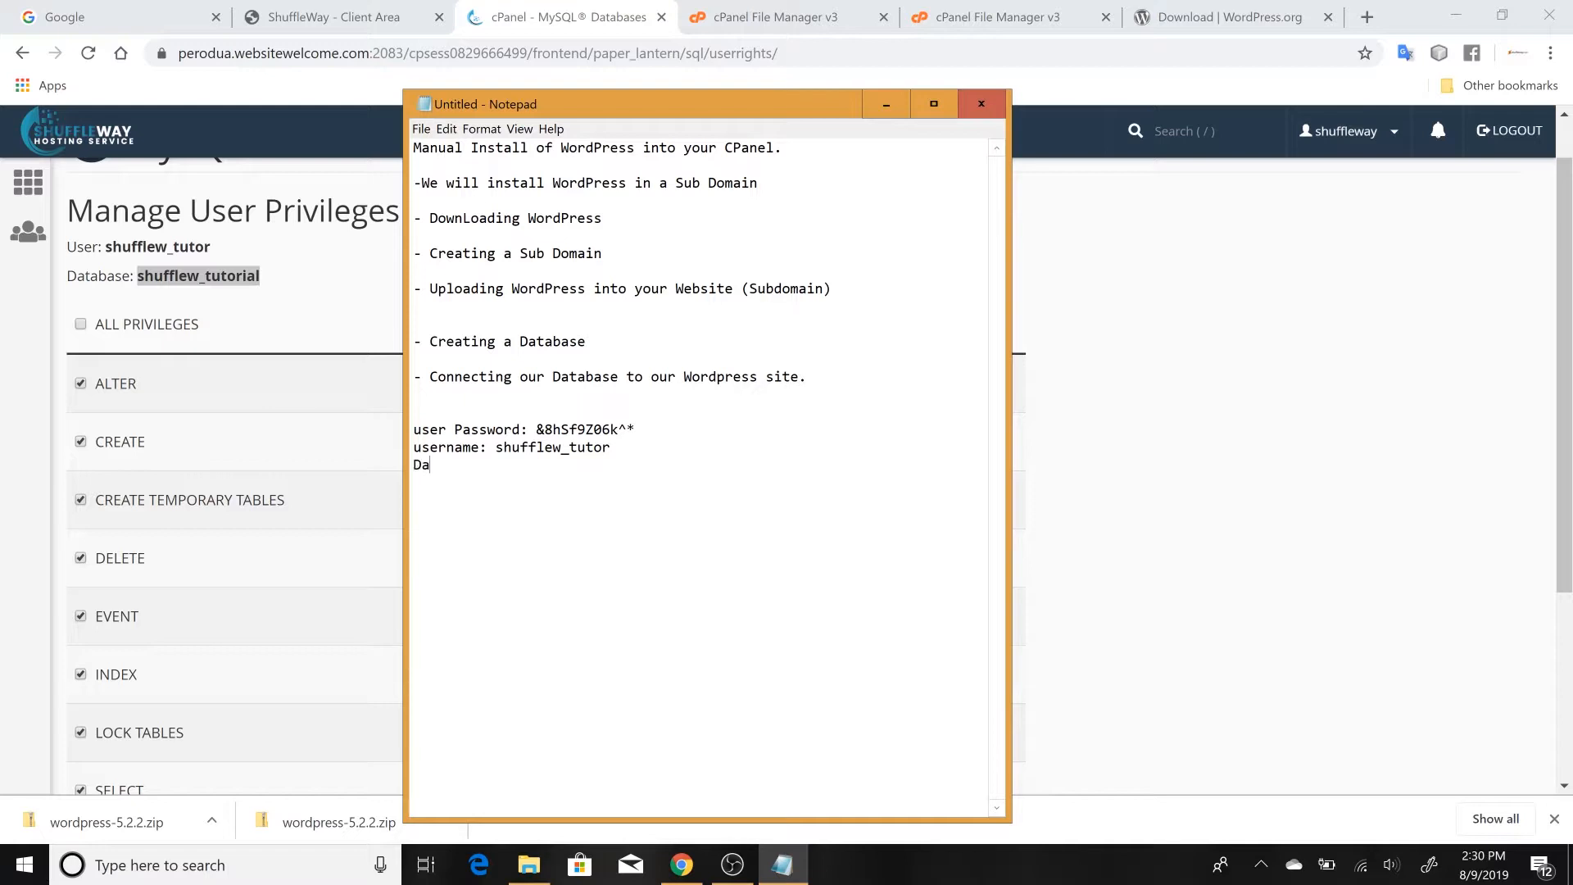
text(tabase)
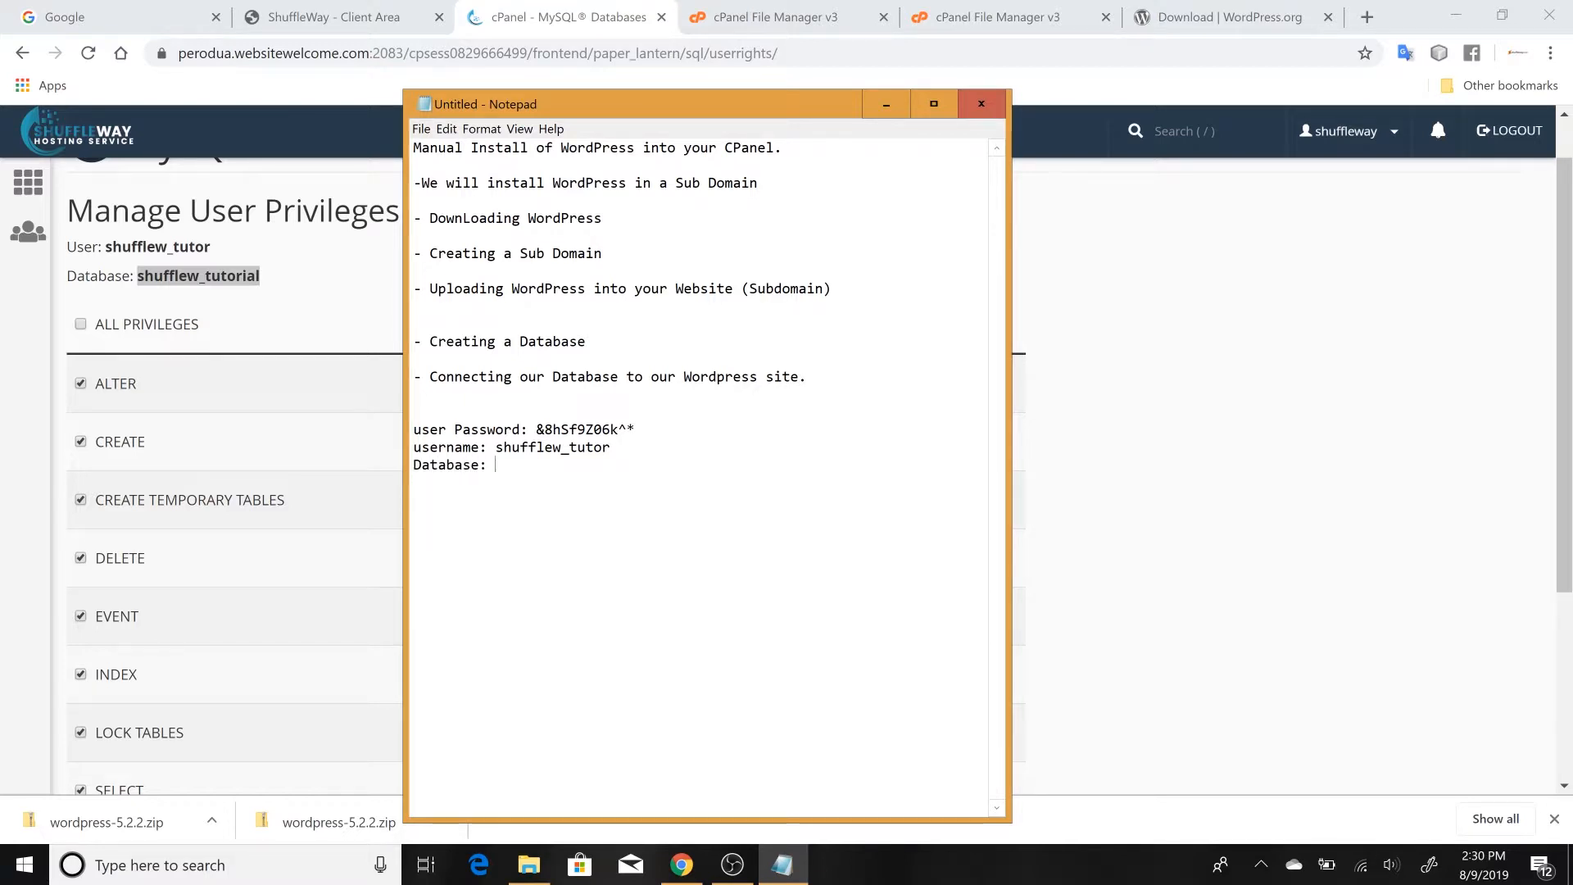
text(:)
key(ctrl+v)
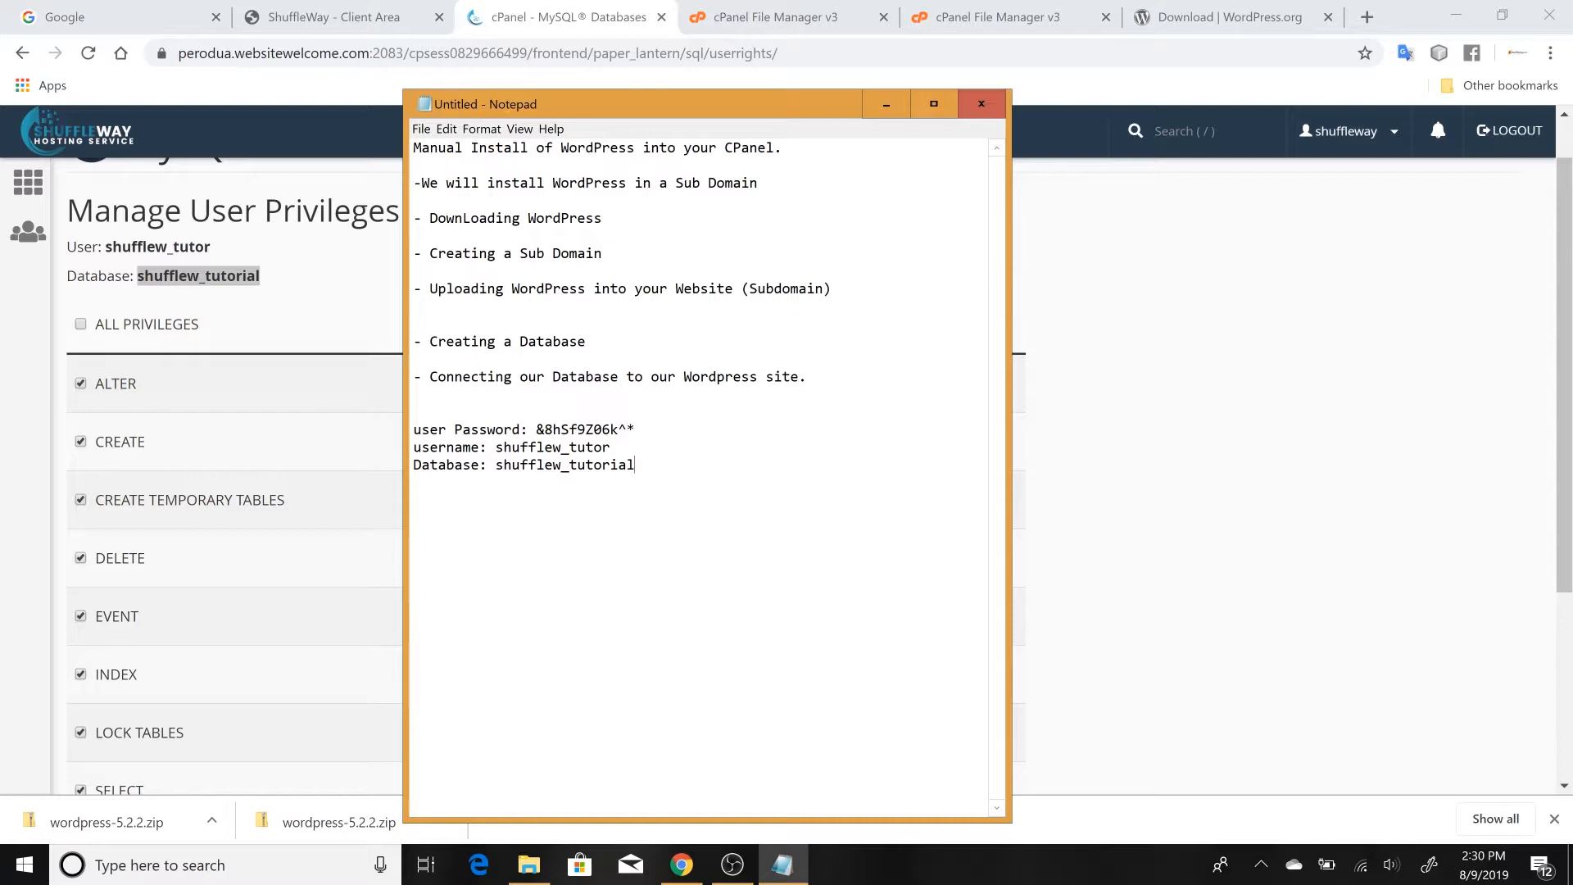
click(1061, 629)
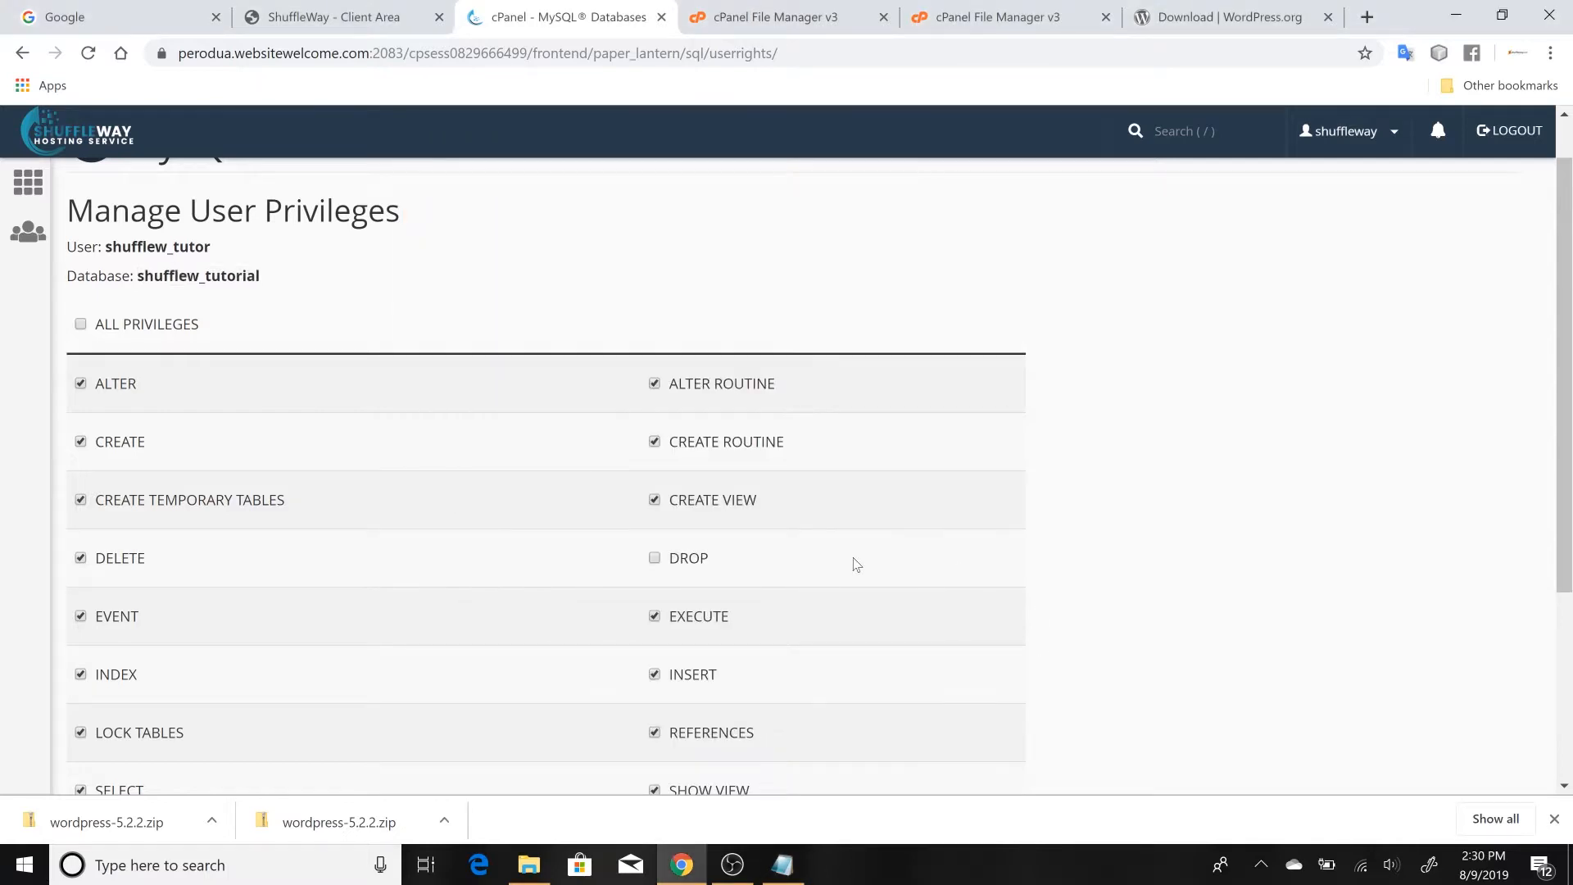
Go back to the MySQL Databases page, review its database and user sections, and check the noted credentials in Notepad
scroll(853, 563, down, 1)
scroll(856, 563, down, 3)
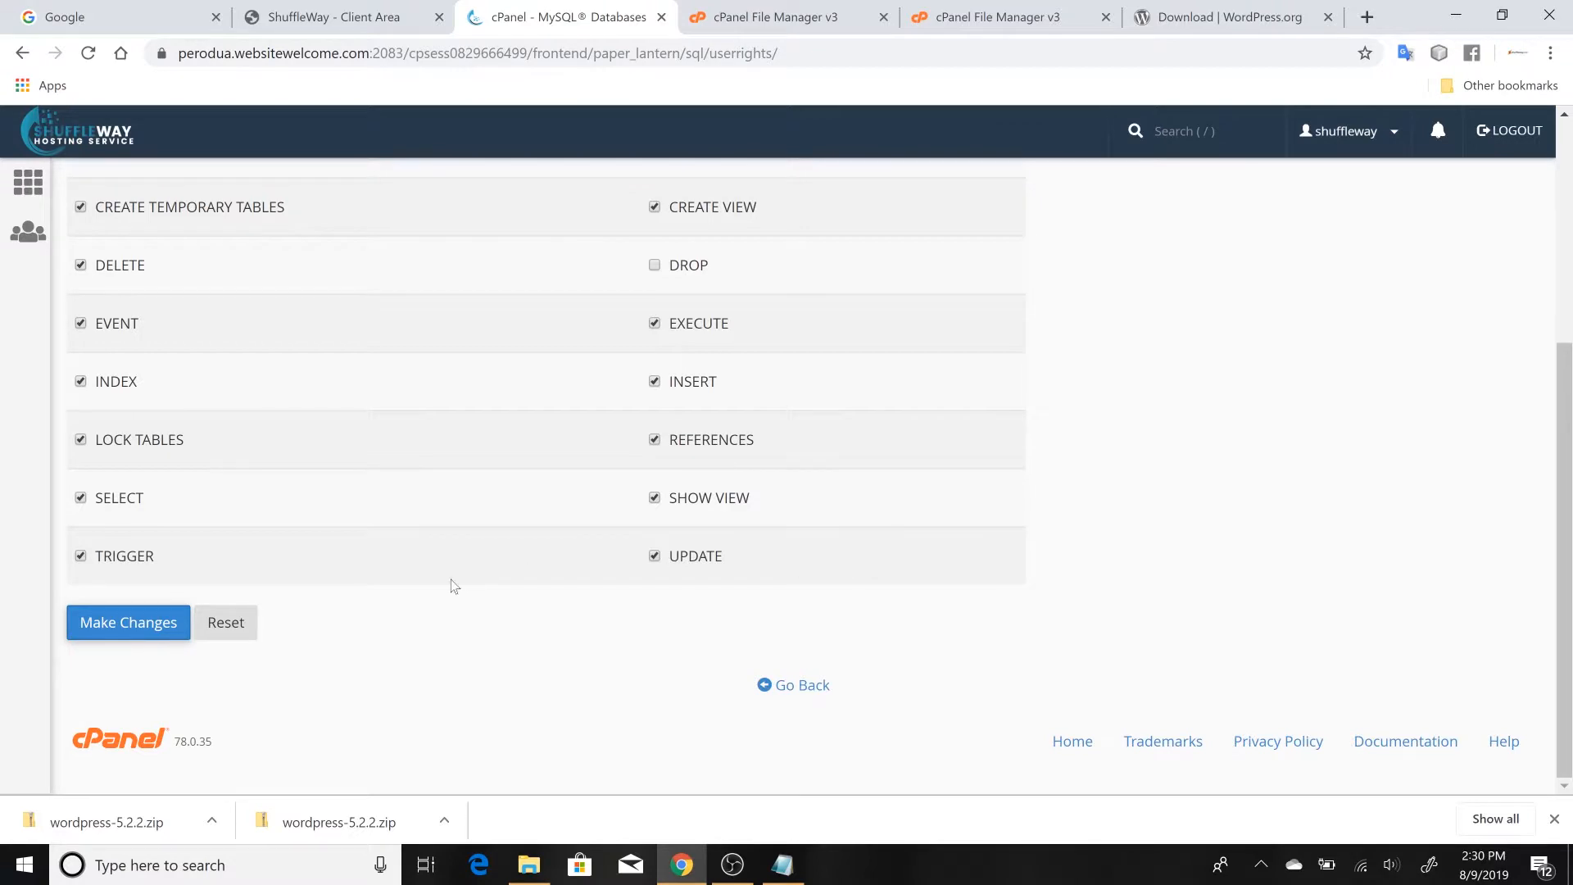
click(768, 686)
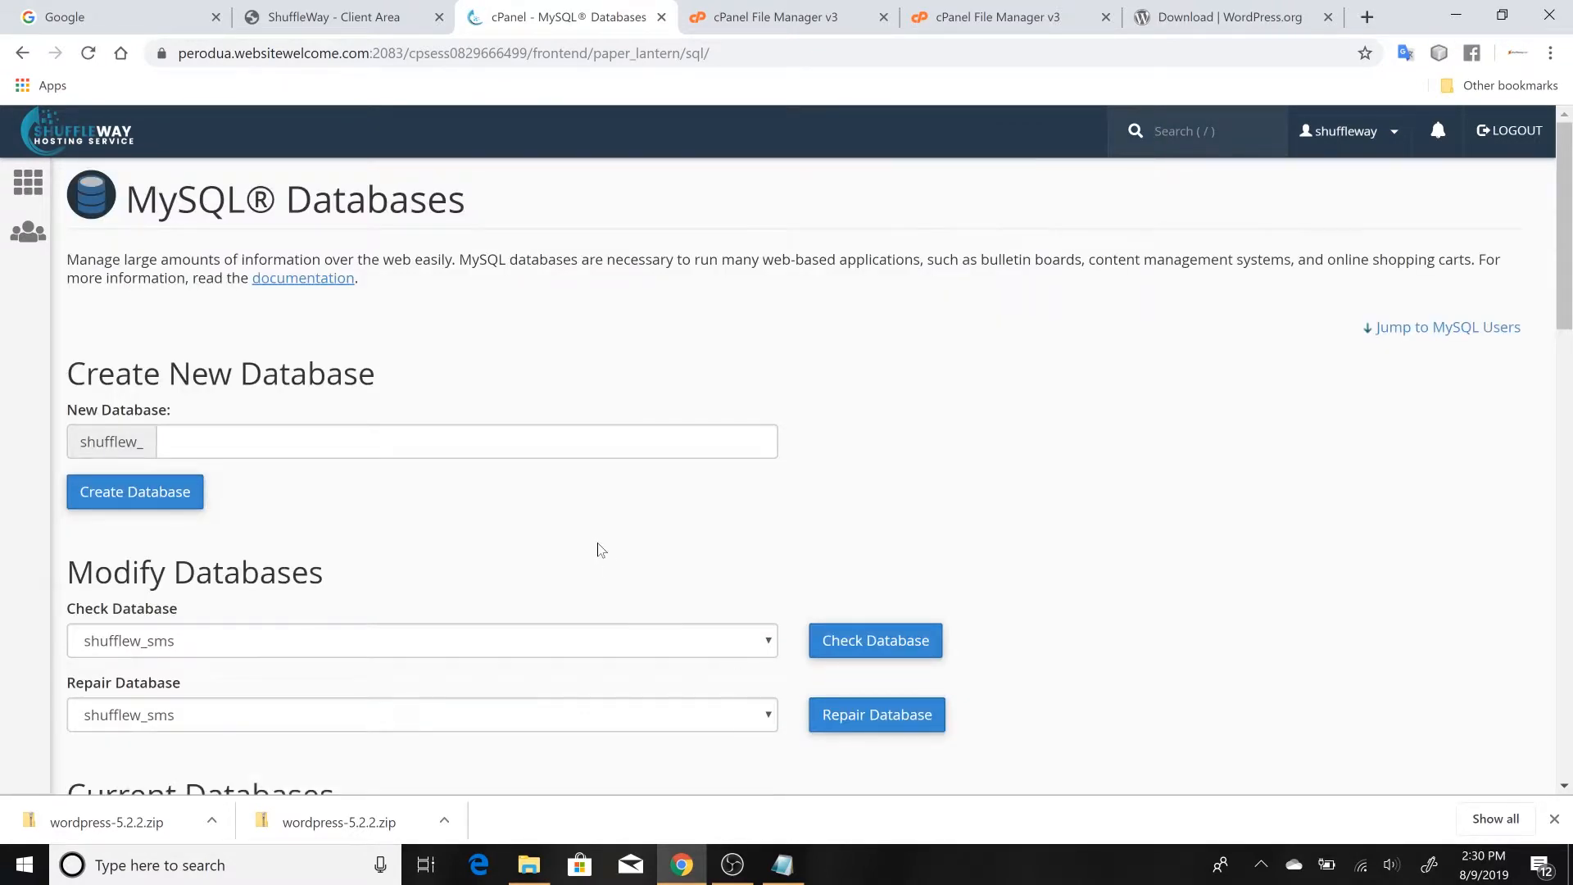
scroll(599, 547, down, 10)
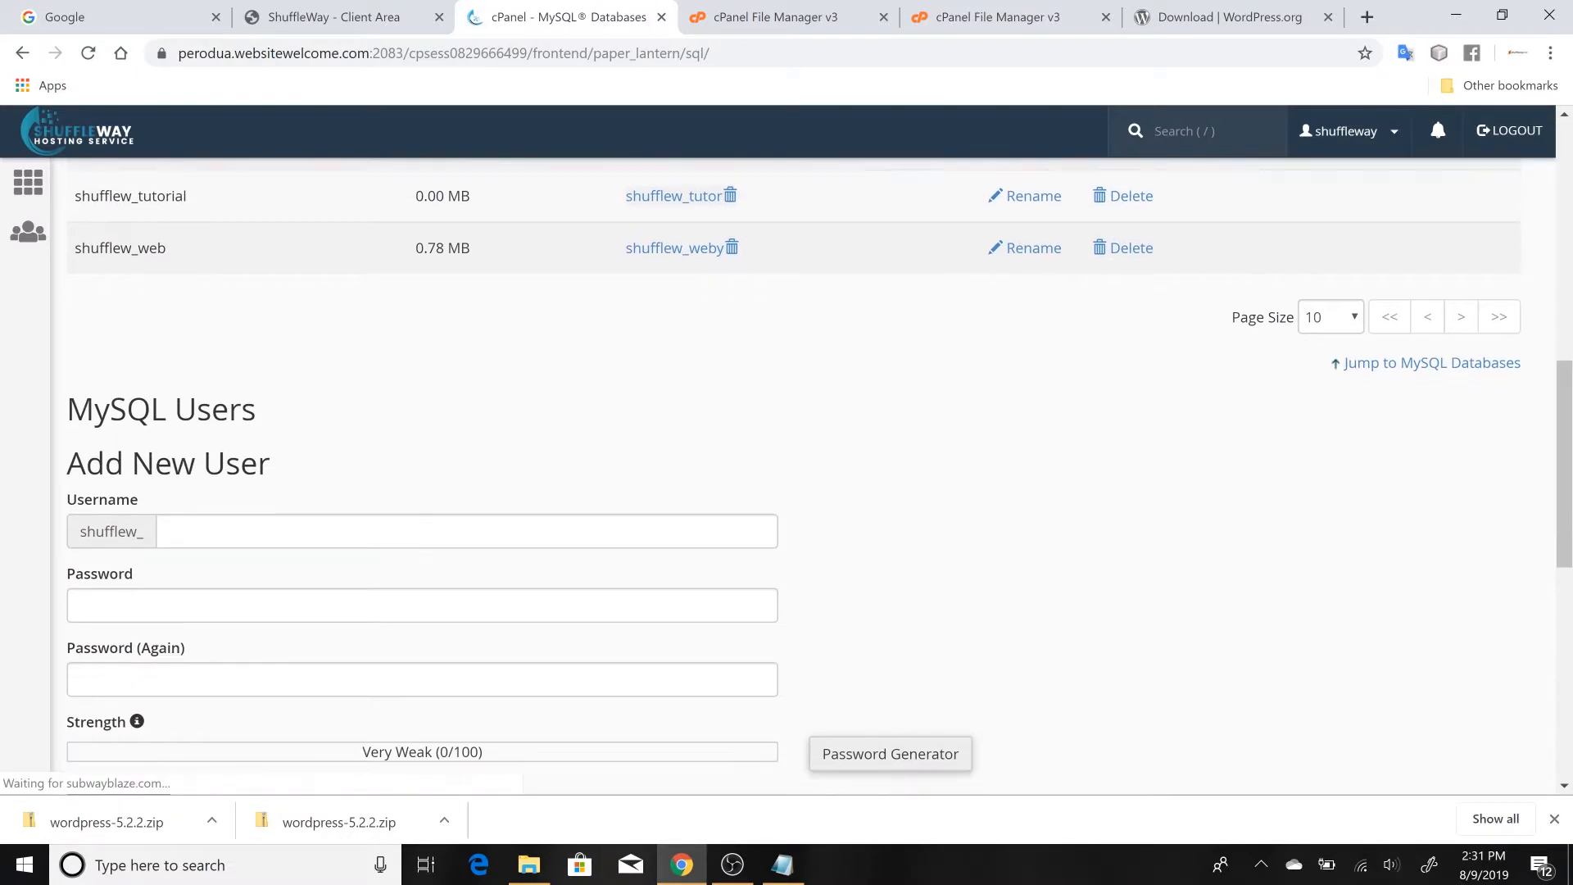
scroll(473, 518, down, 3)
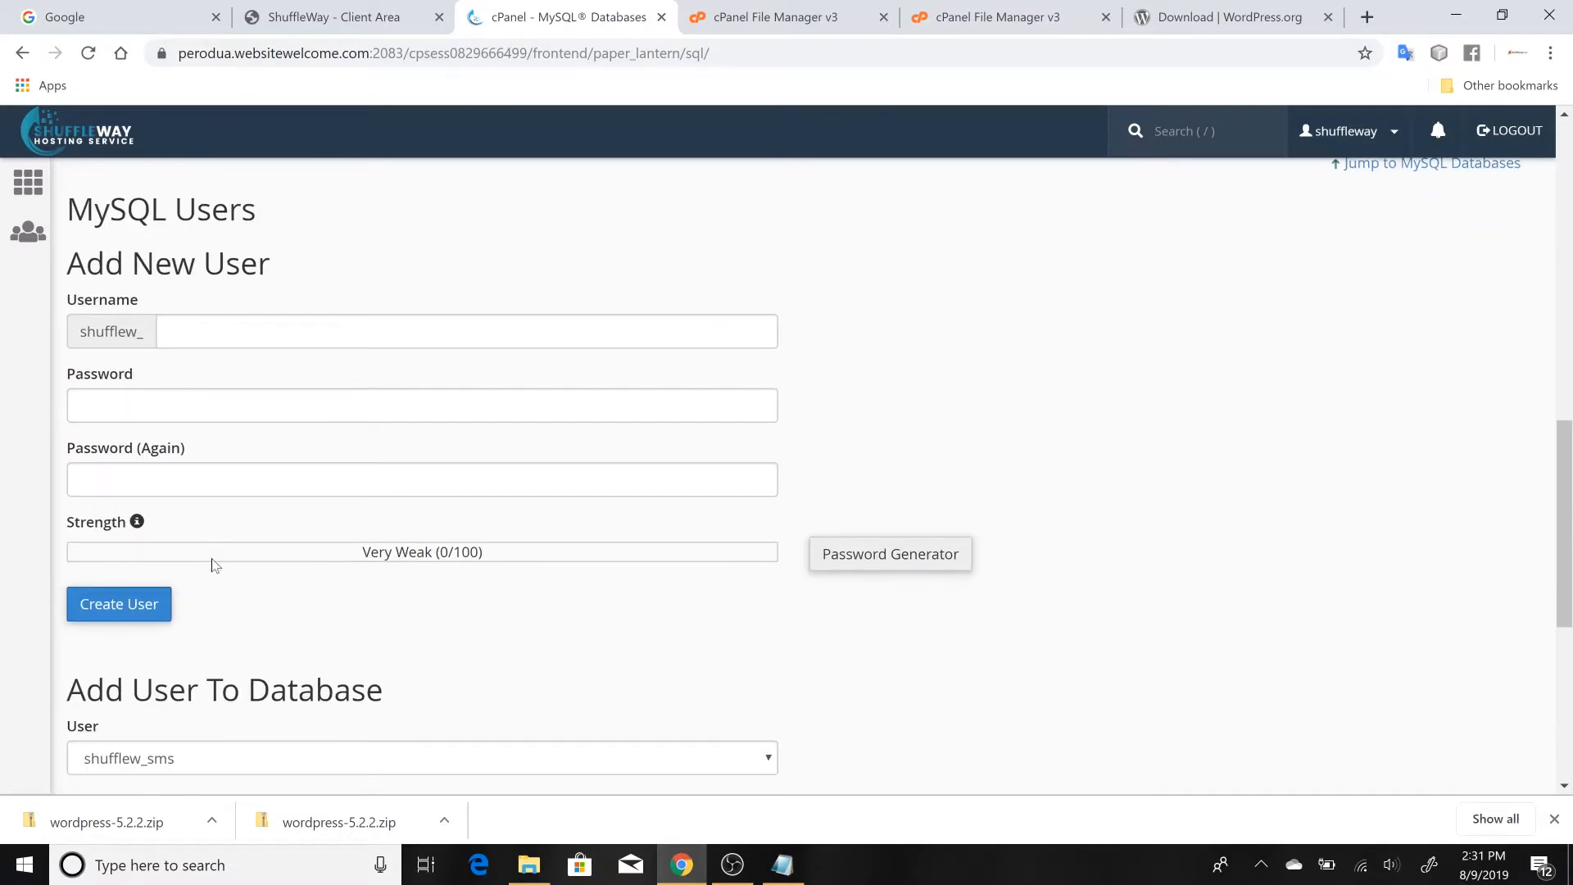
scroll(211, 560, down, 2)
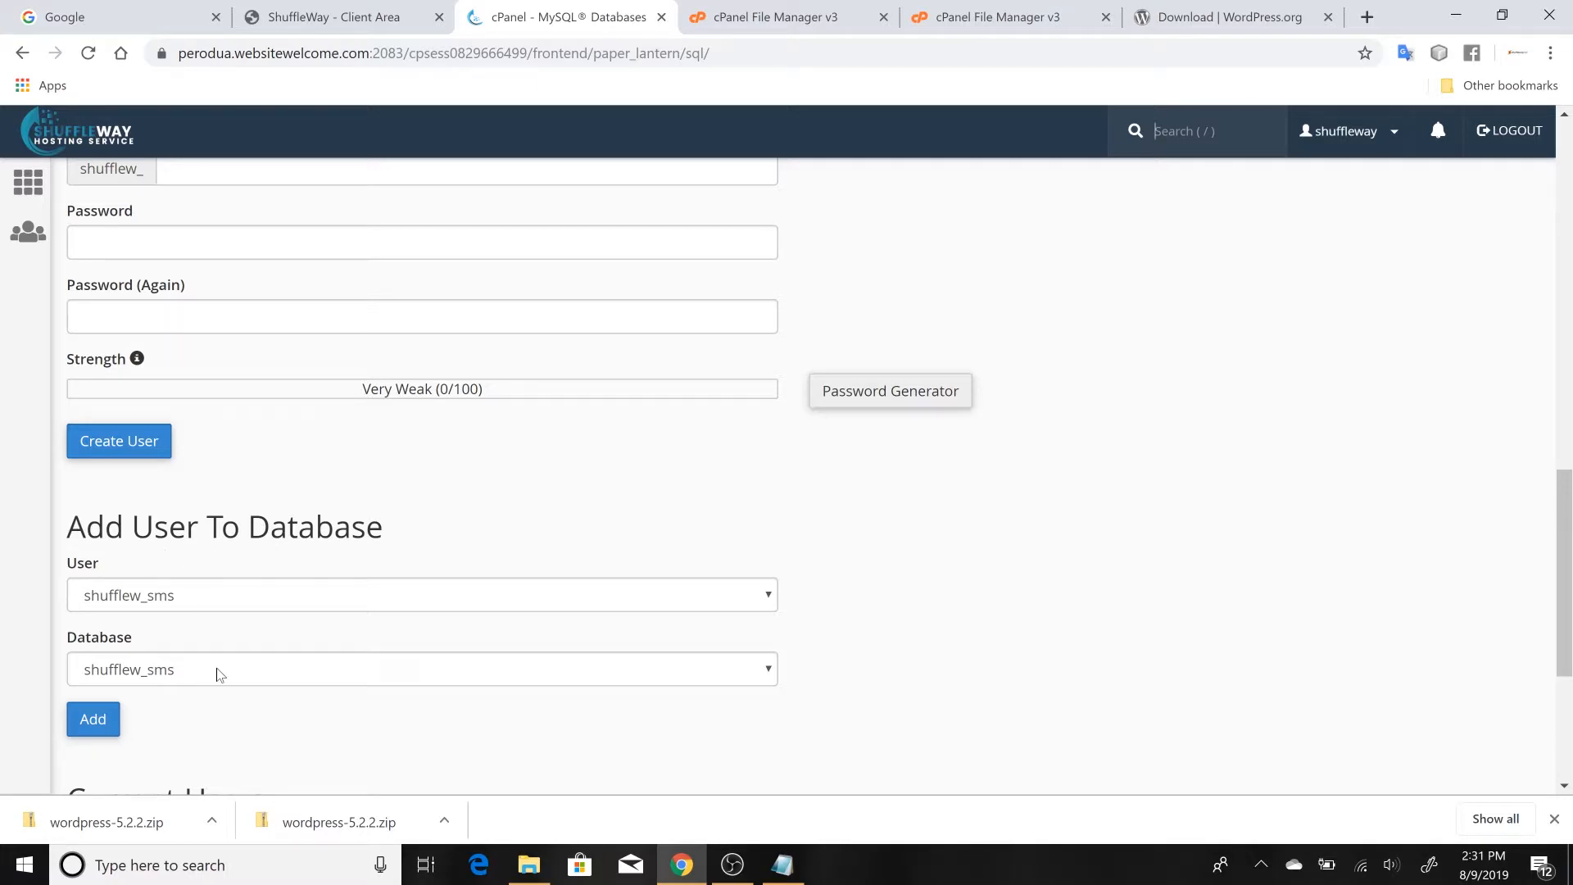
click(783, 864)
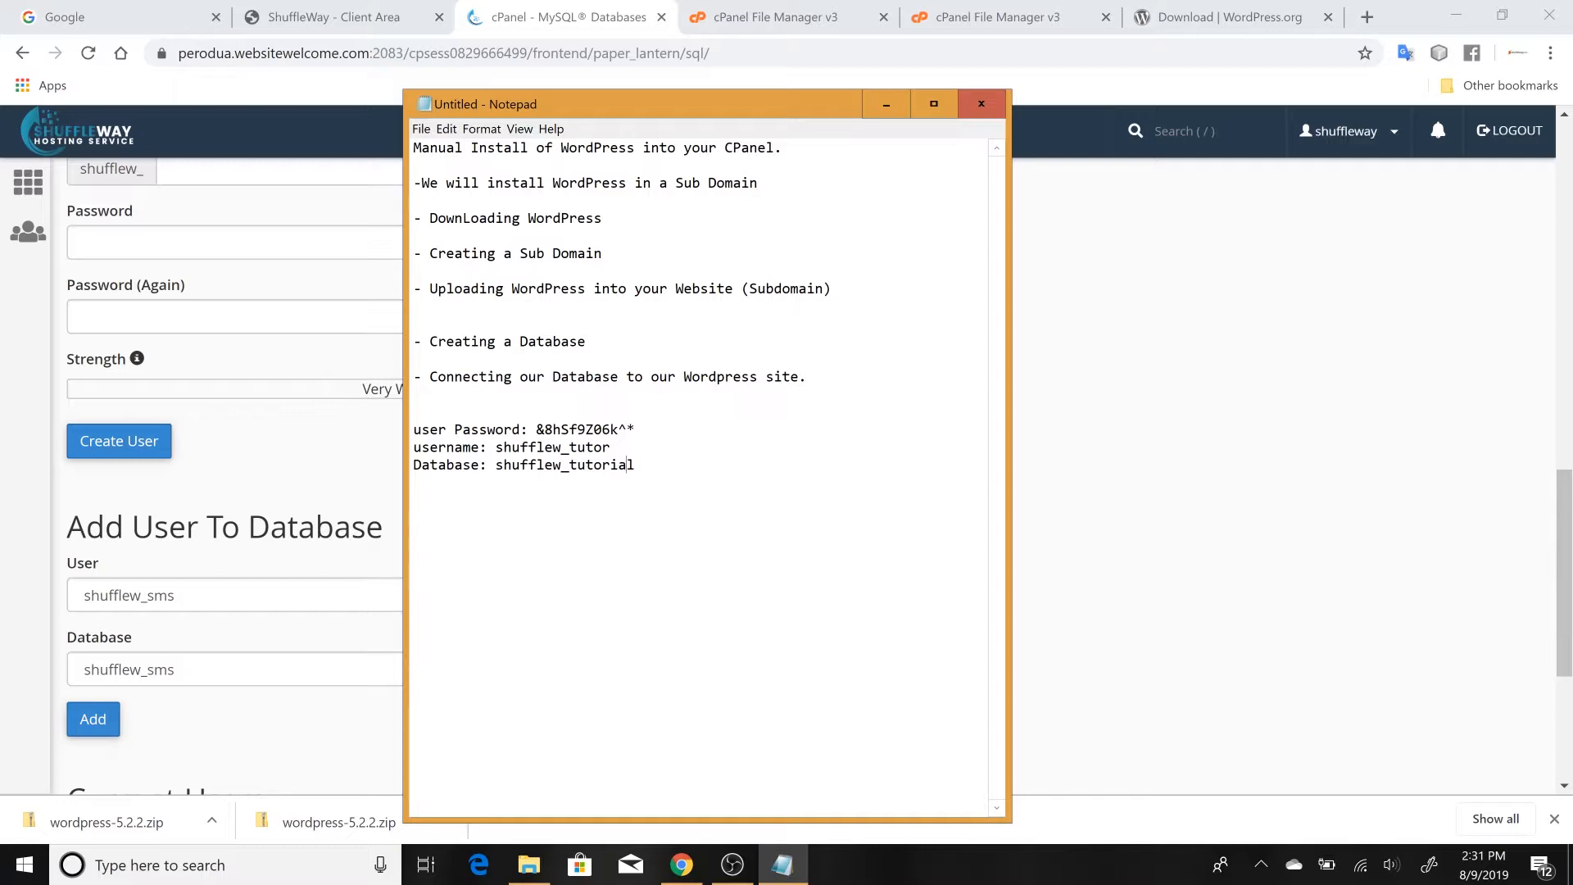
click(1072, 381)
Leave MySQL Databases and return to the cPanel home page in Chrome
scroll(1072, 381, up, 14)
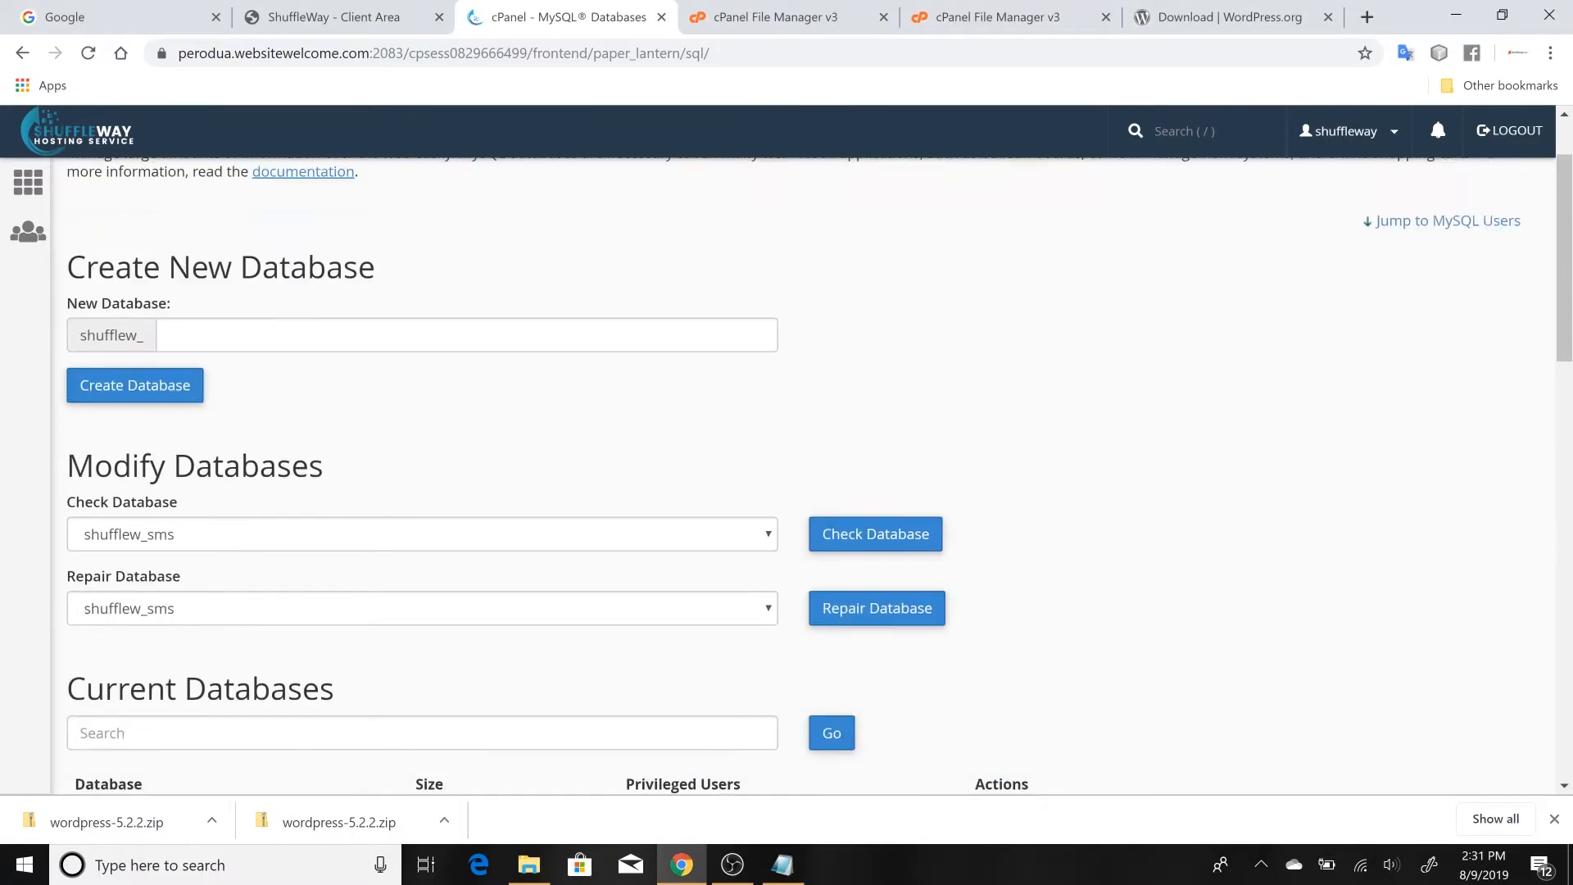
scroll(817, 465, up, 2)
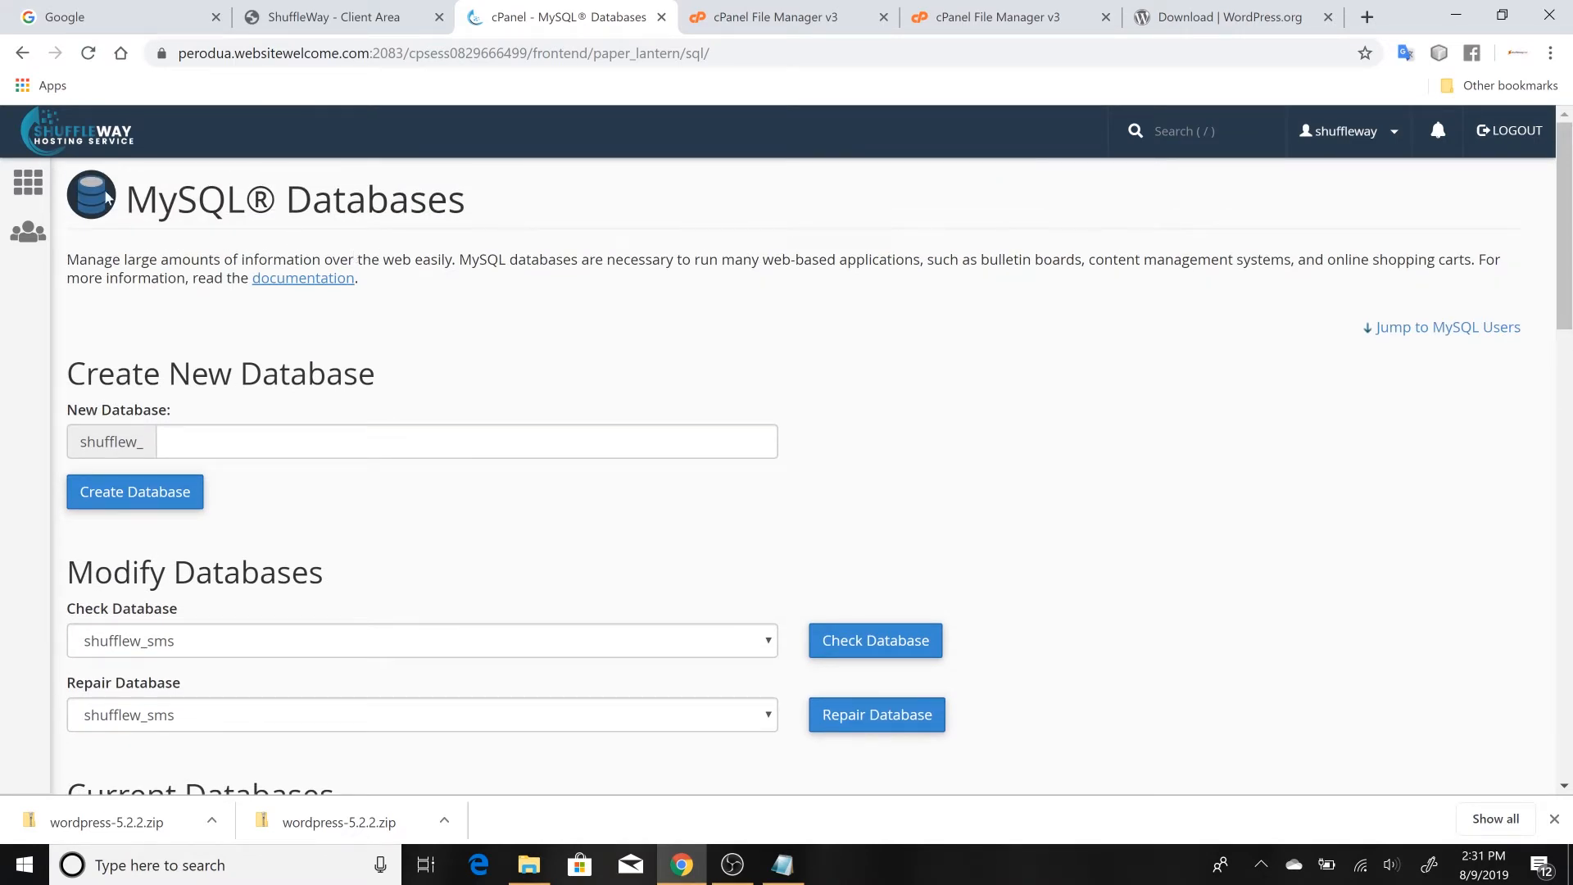
click(37, 188)
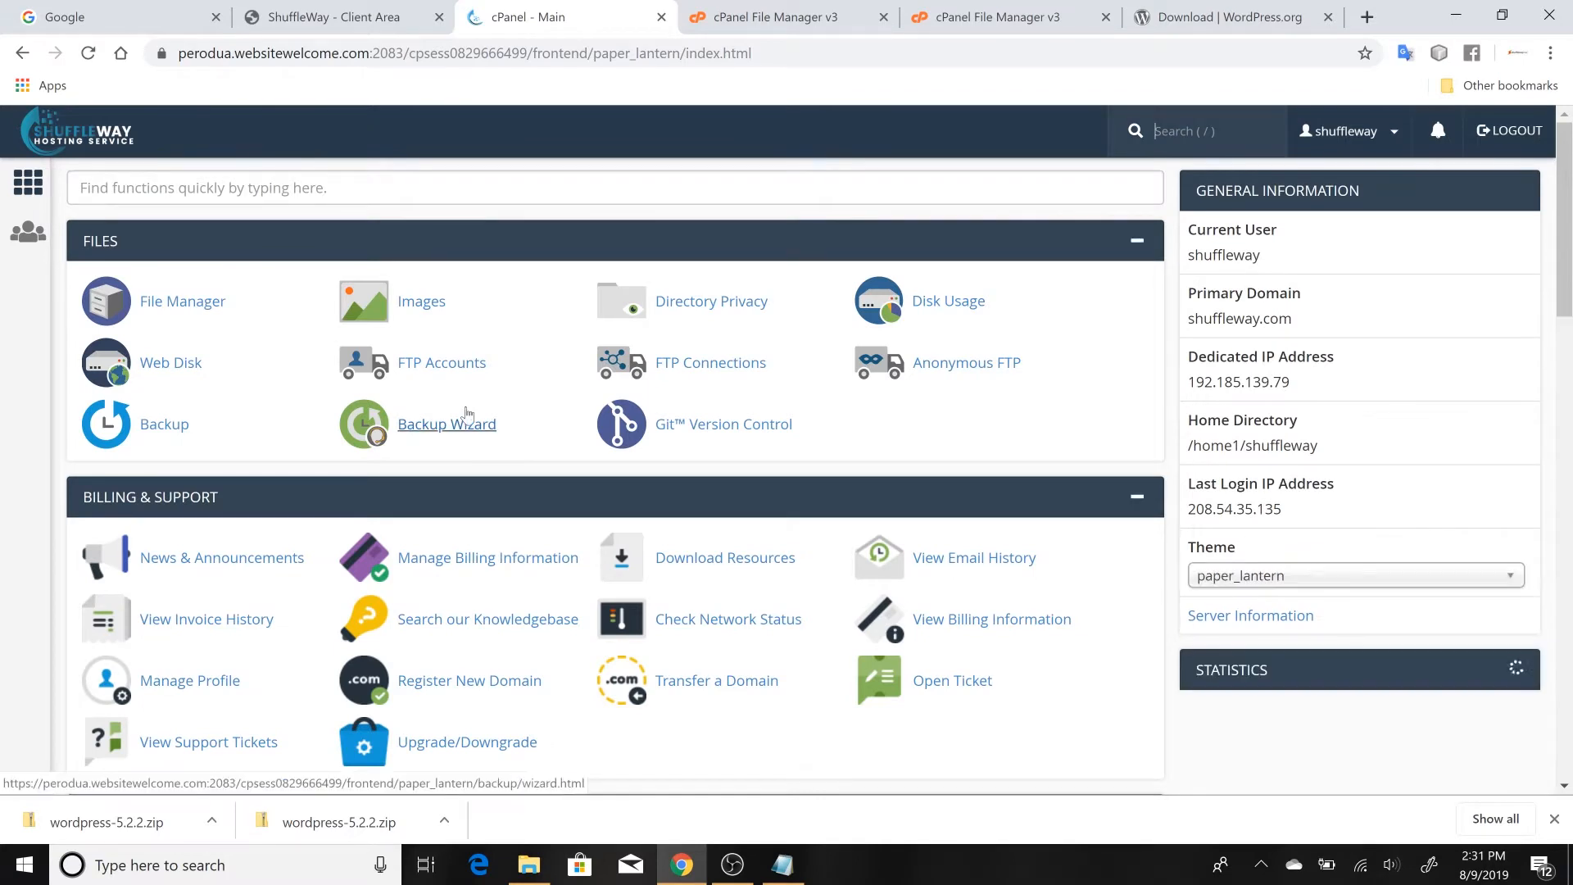
Open cPanel's Subdomains page and copy the address tutorial.shuffleway.com from the list of existing subdomains
scroll(465, 412, down, 1)
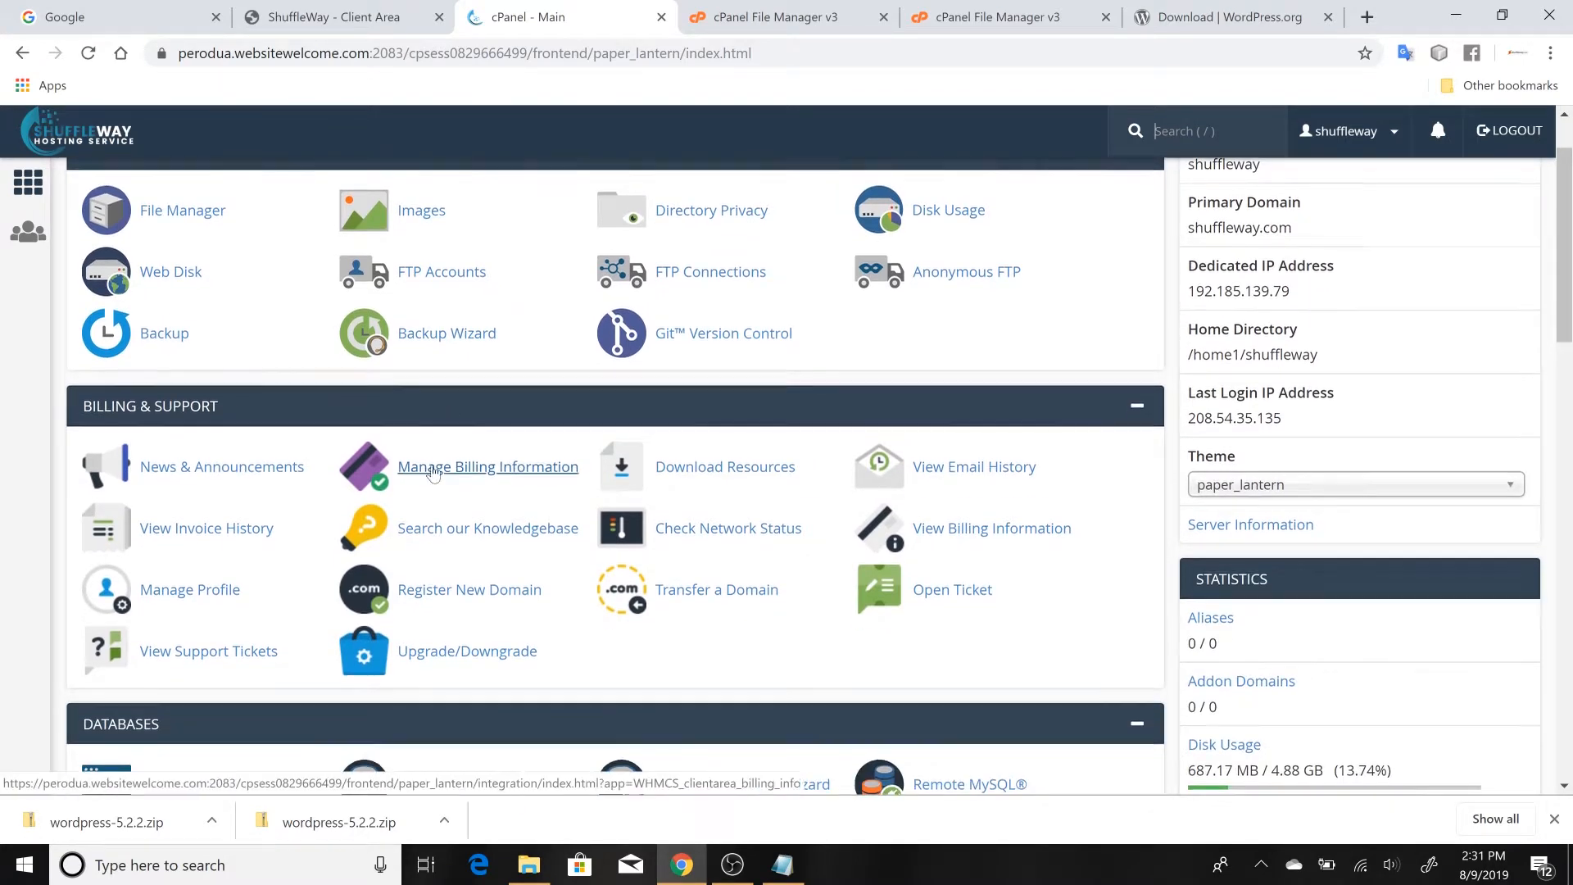
scroll(433, 473, down, 3)
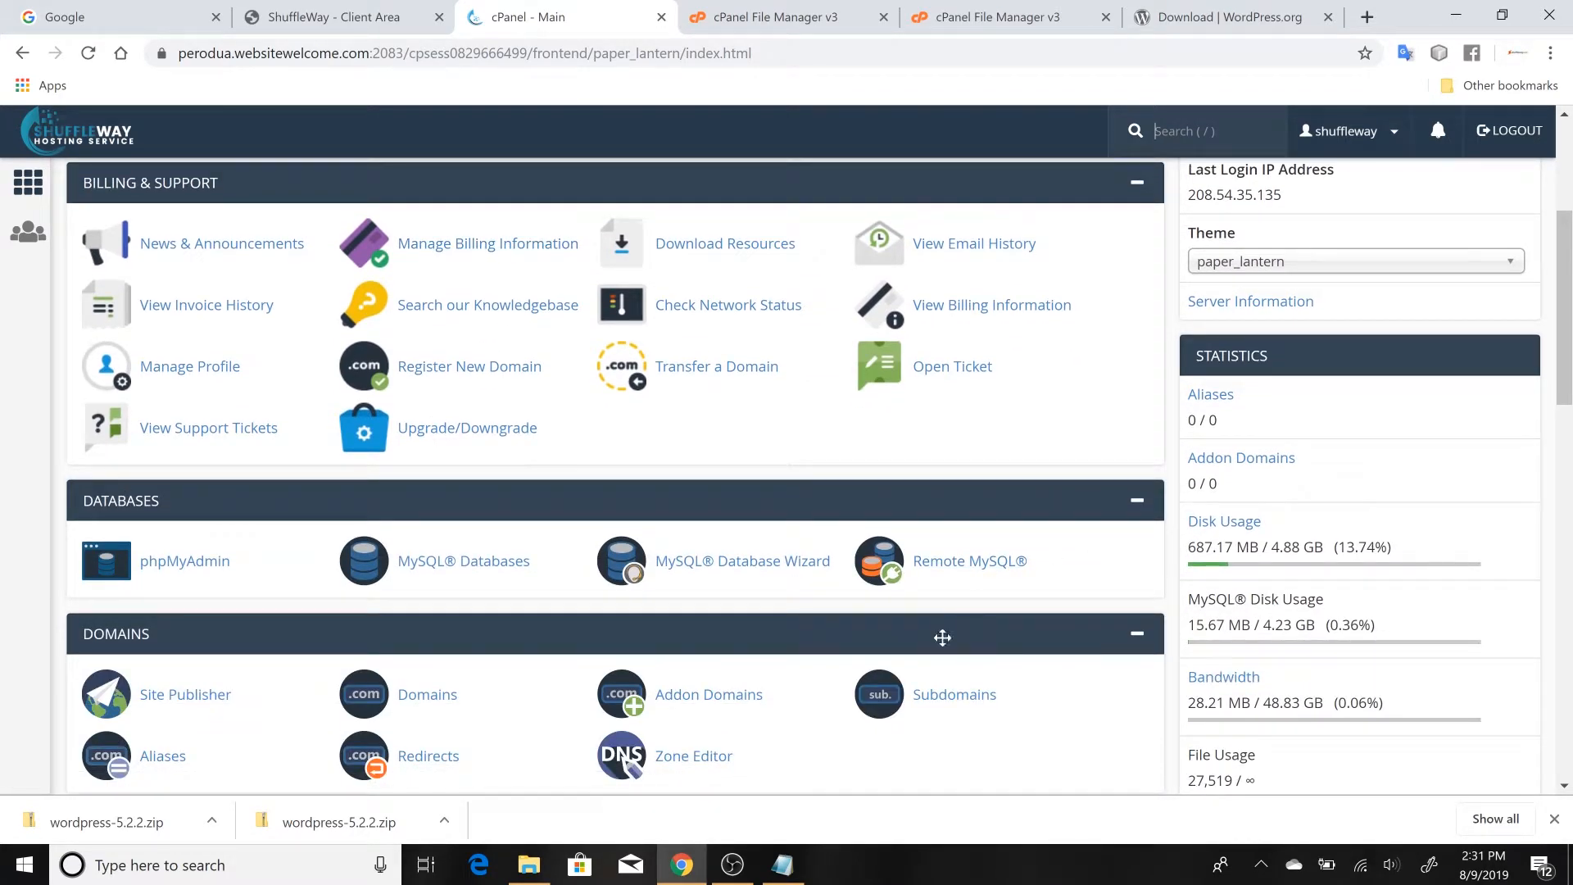
scroll(941, 573, down, 2)
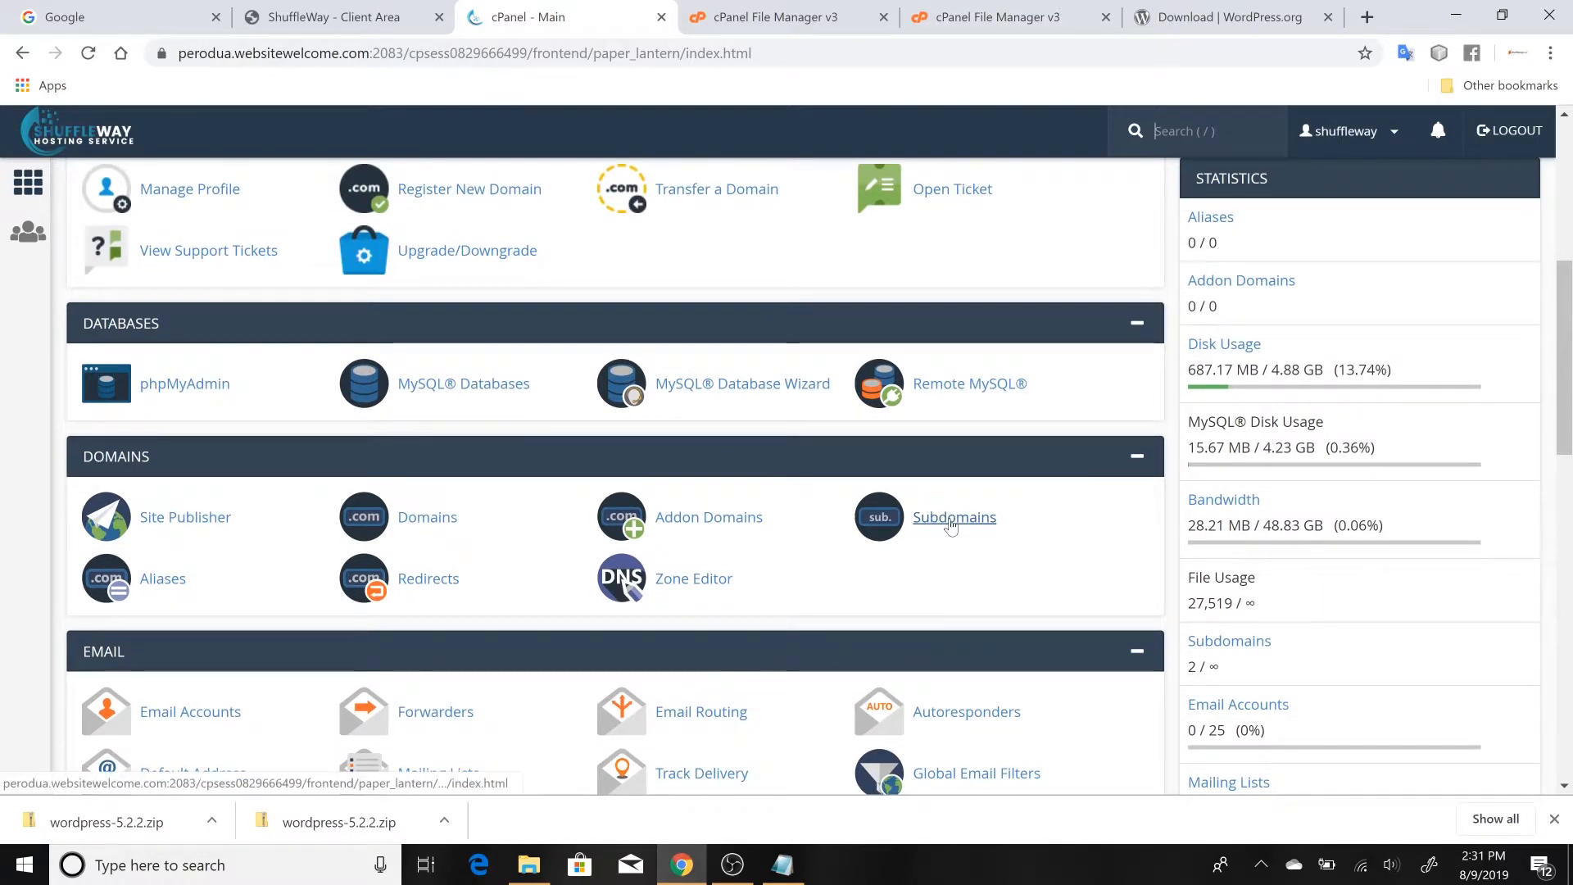
click(951, 520)
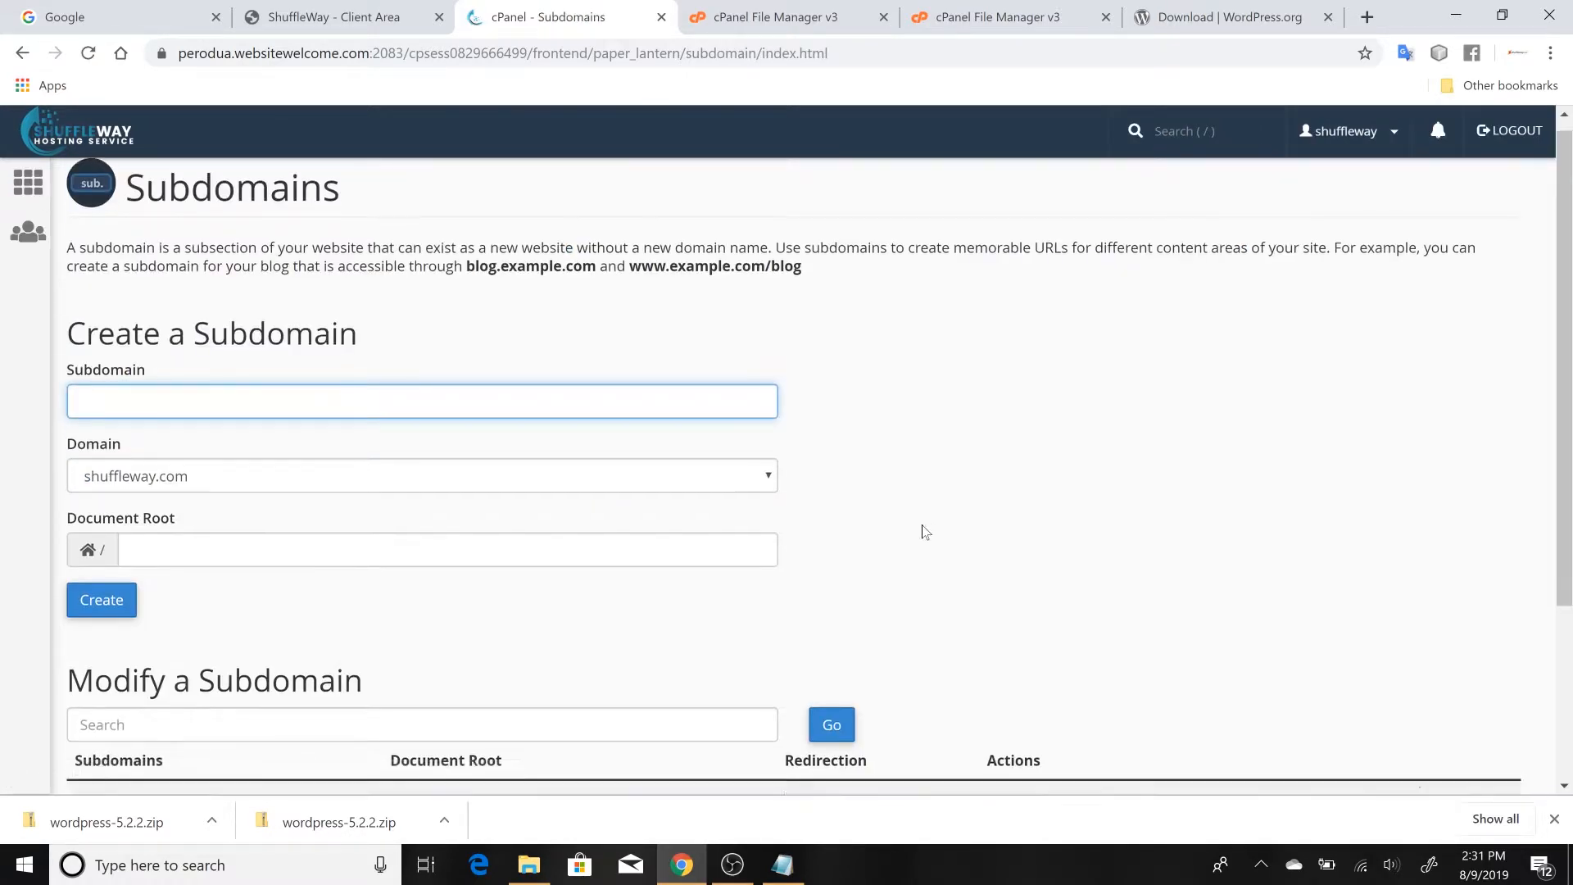
scroll(924, 531, down, 3)
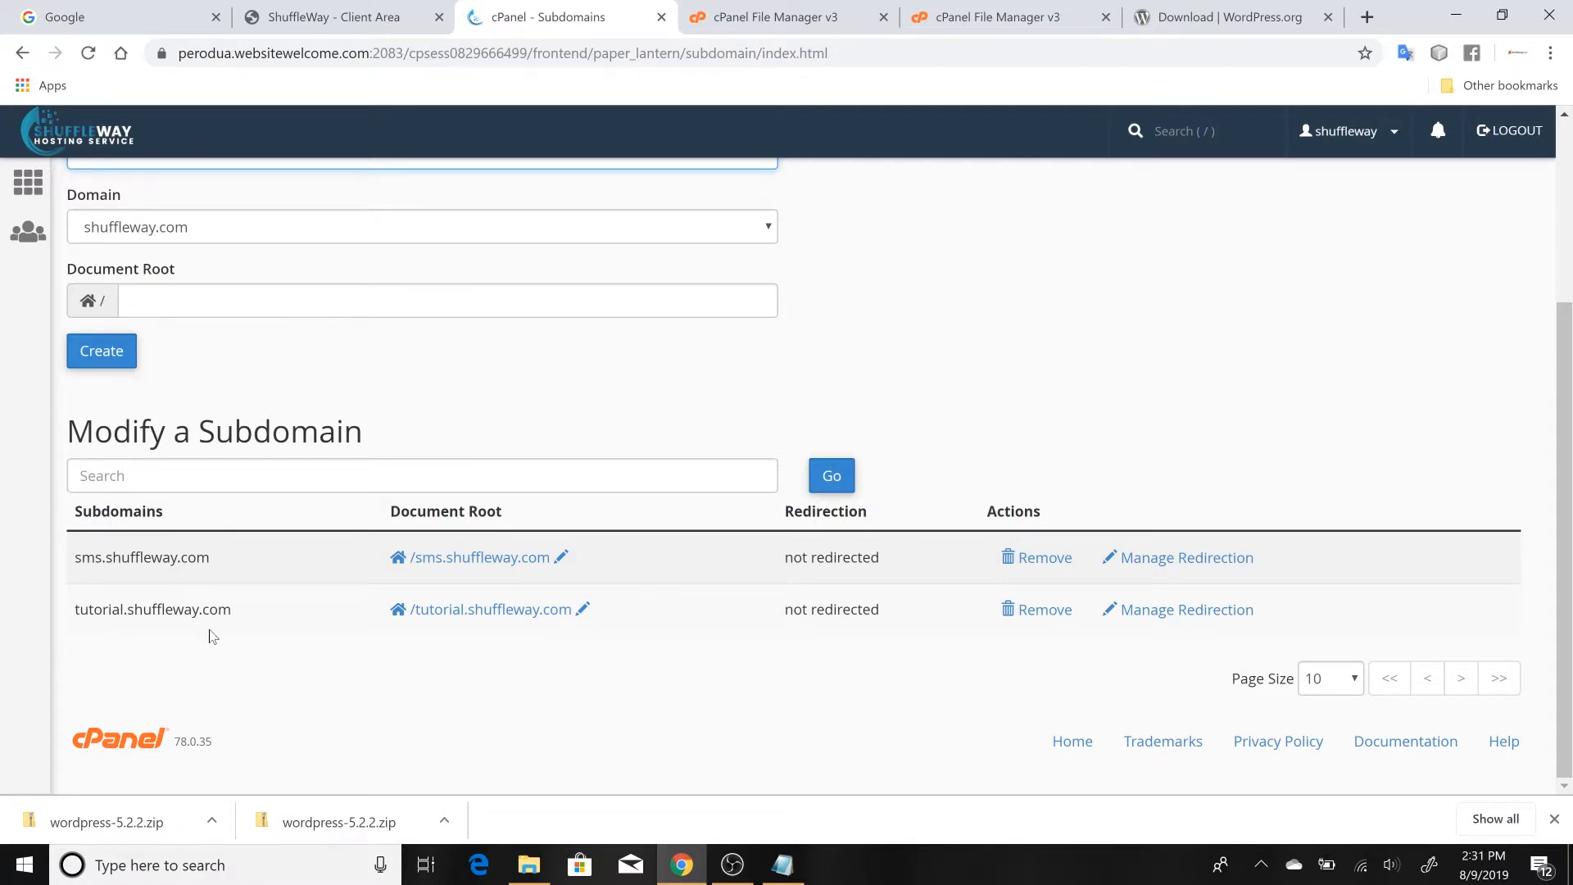
drag(237, 611, 72, 630)
key(ctrl+c)
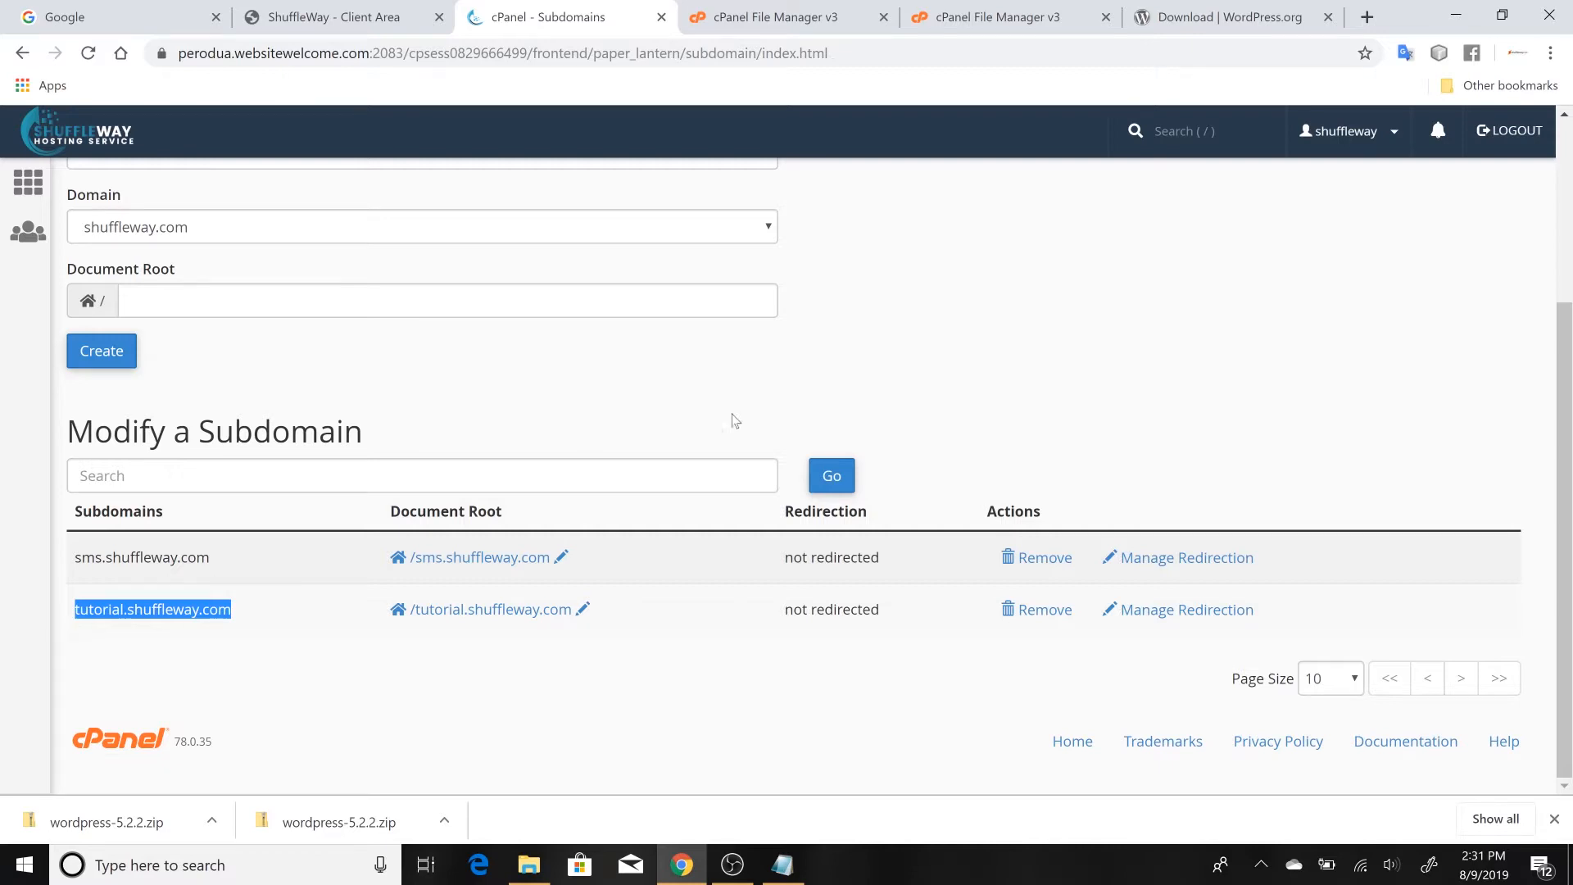
Load tutorial.shuffleway.com in a new browser tab to start the WordPress setup
click(1366, 17)
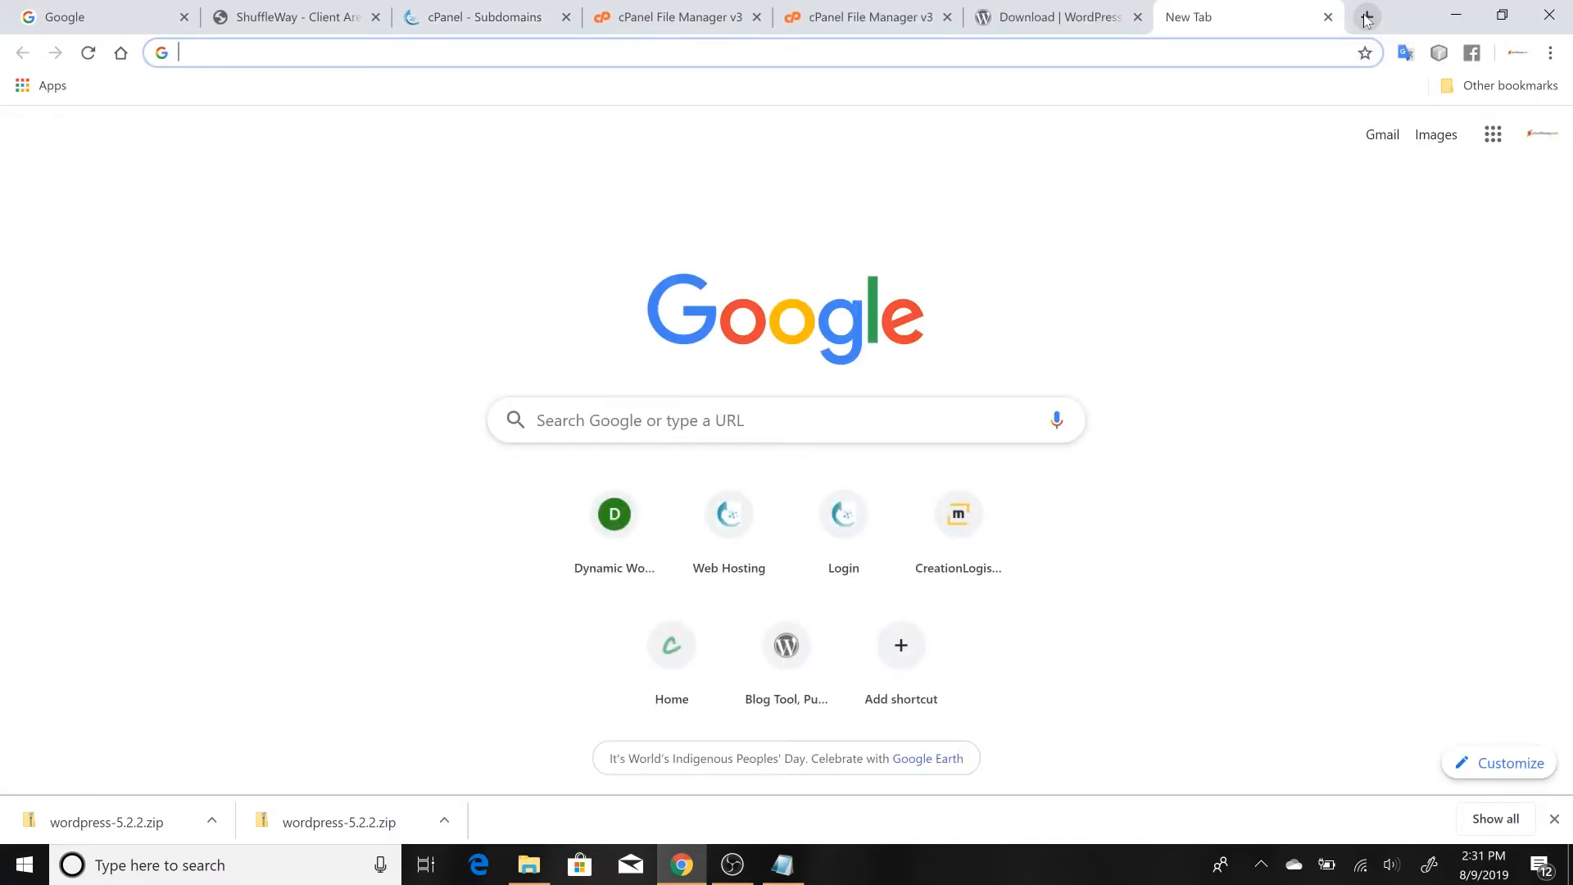
key(ctrl+v)
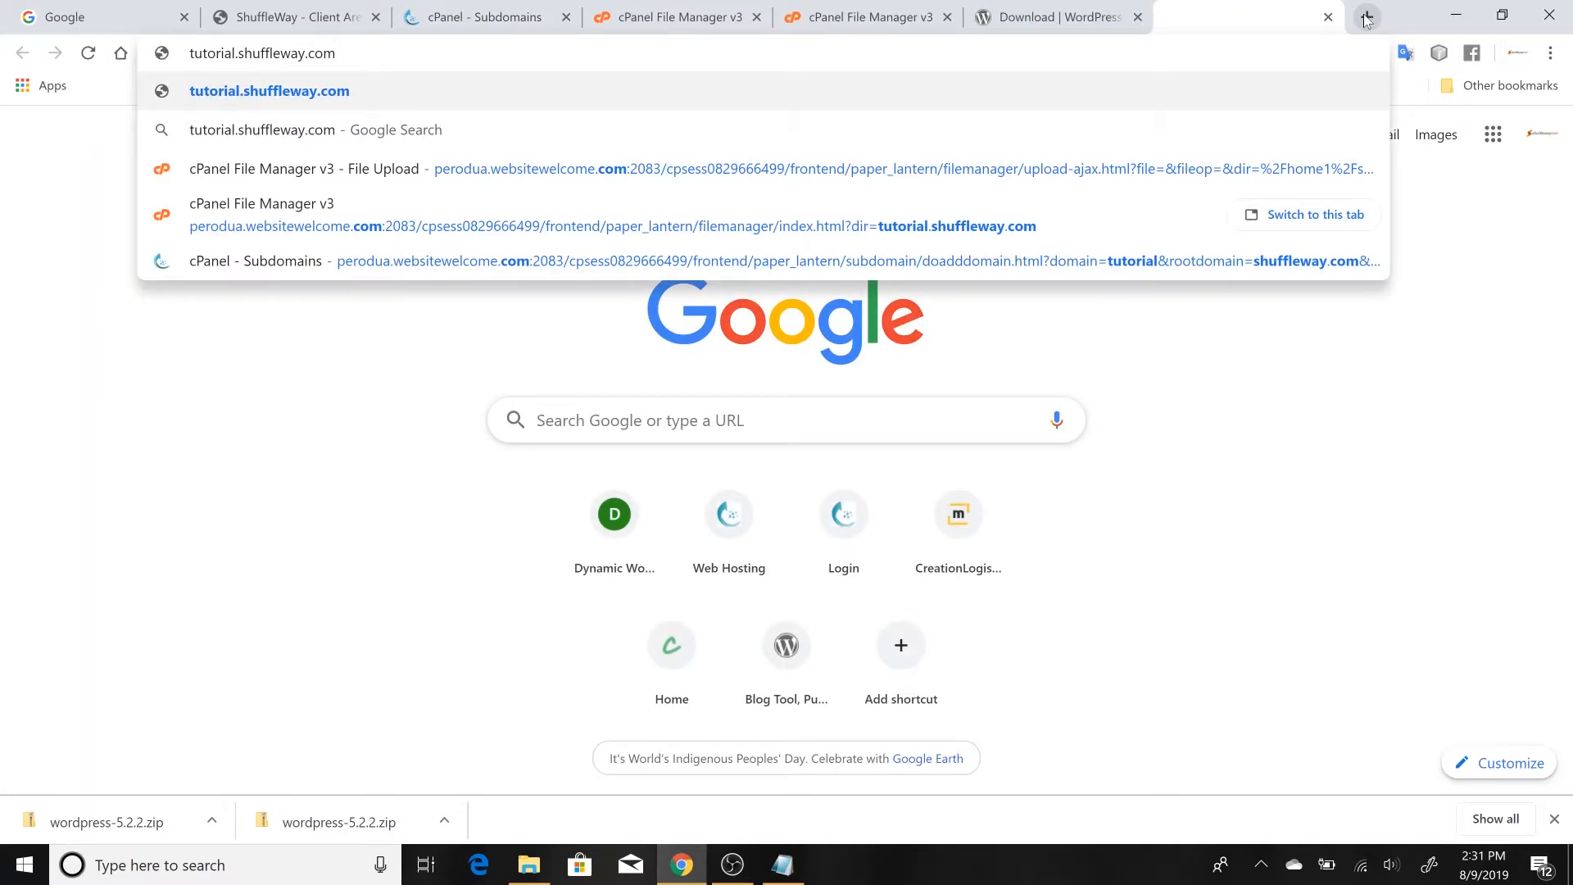
key(Return)
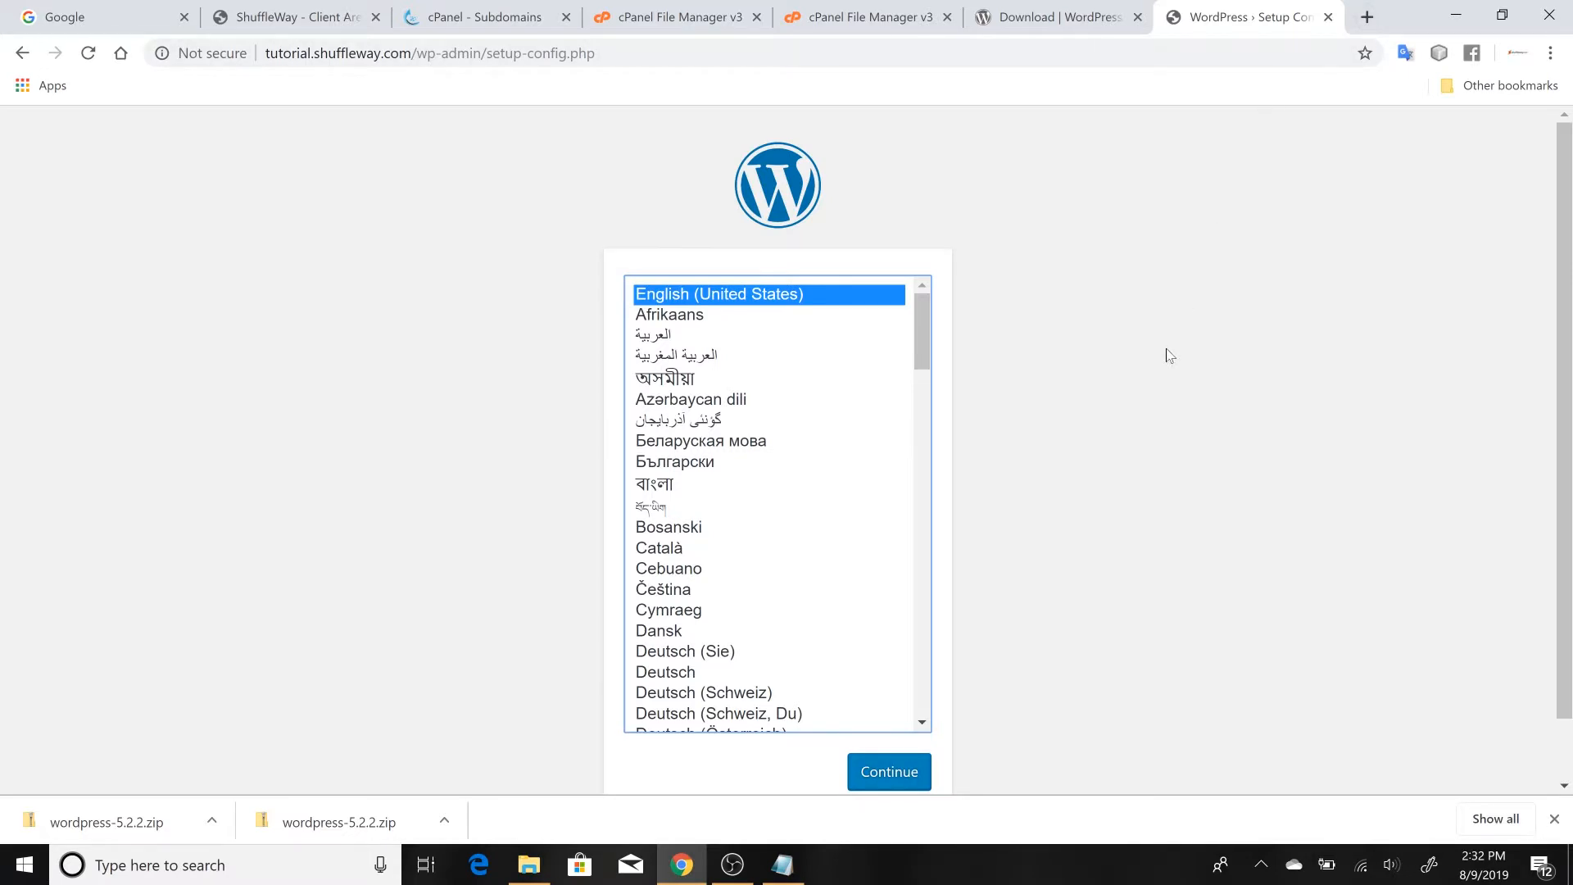
Continue the setup with English (United States) and proceed past the introduction to the database connection form
scroll(1169, 355, down, 1)
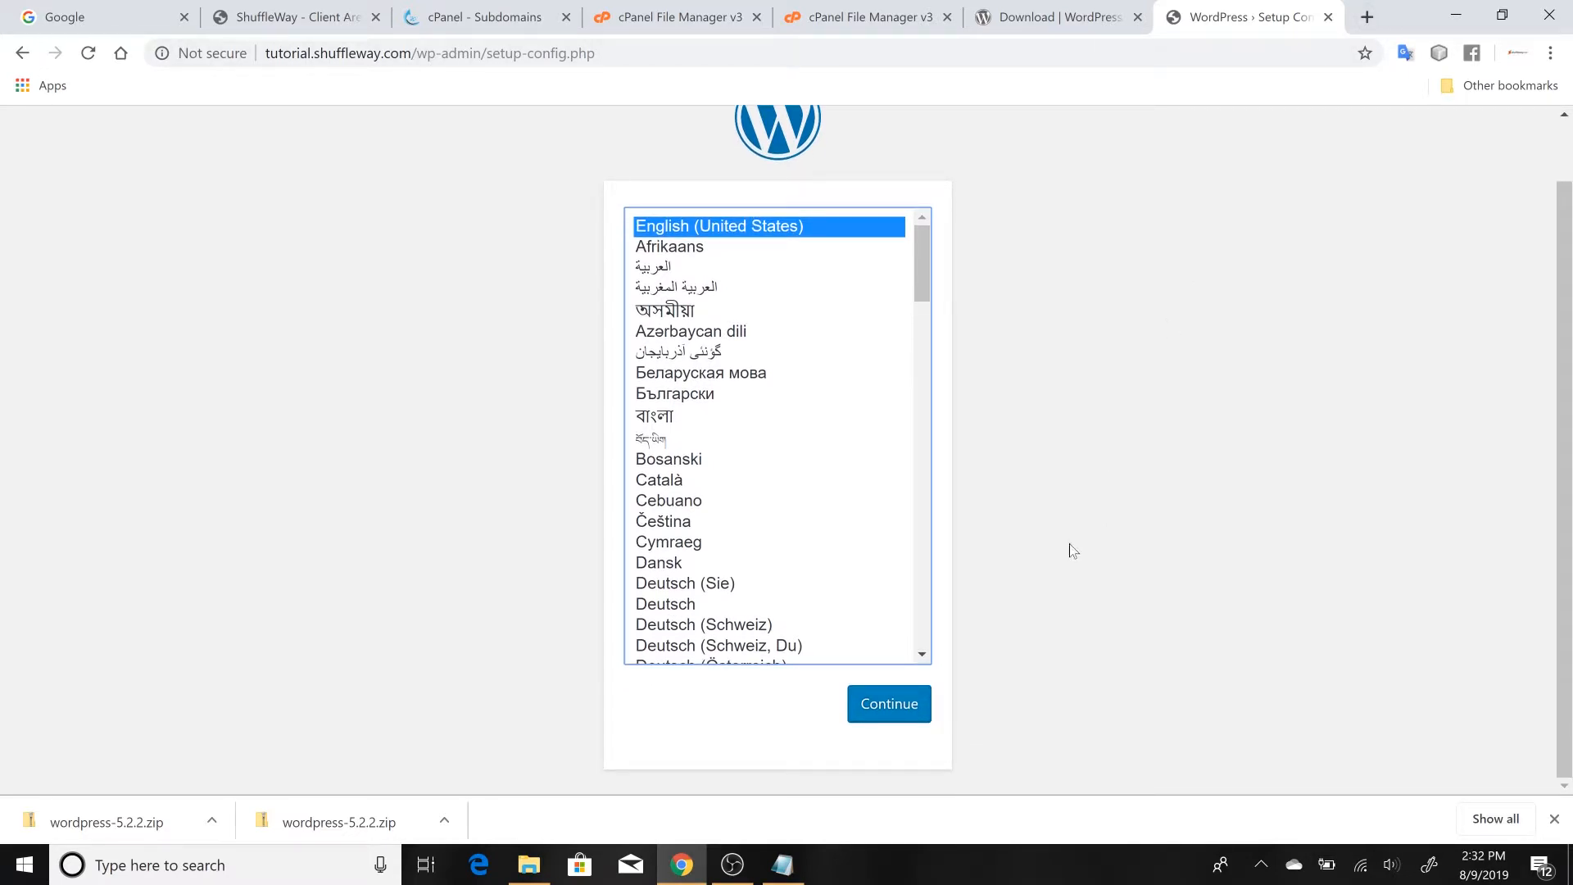
click(902, 710)
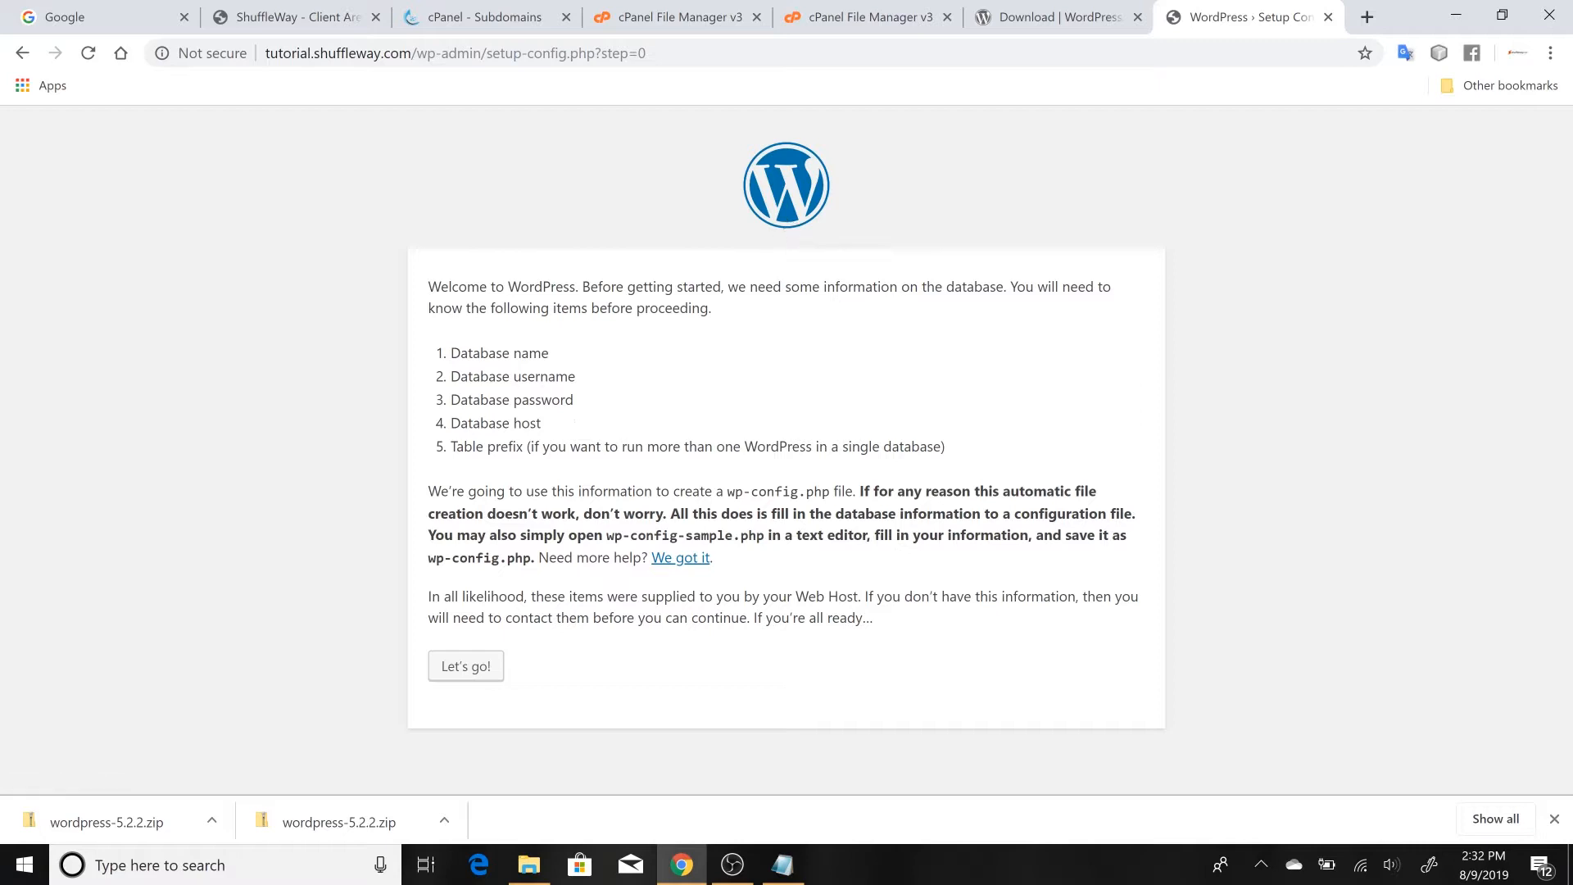
click(466, 666)
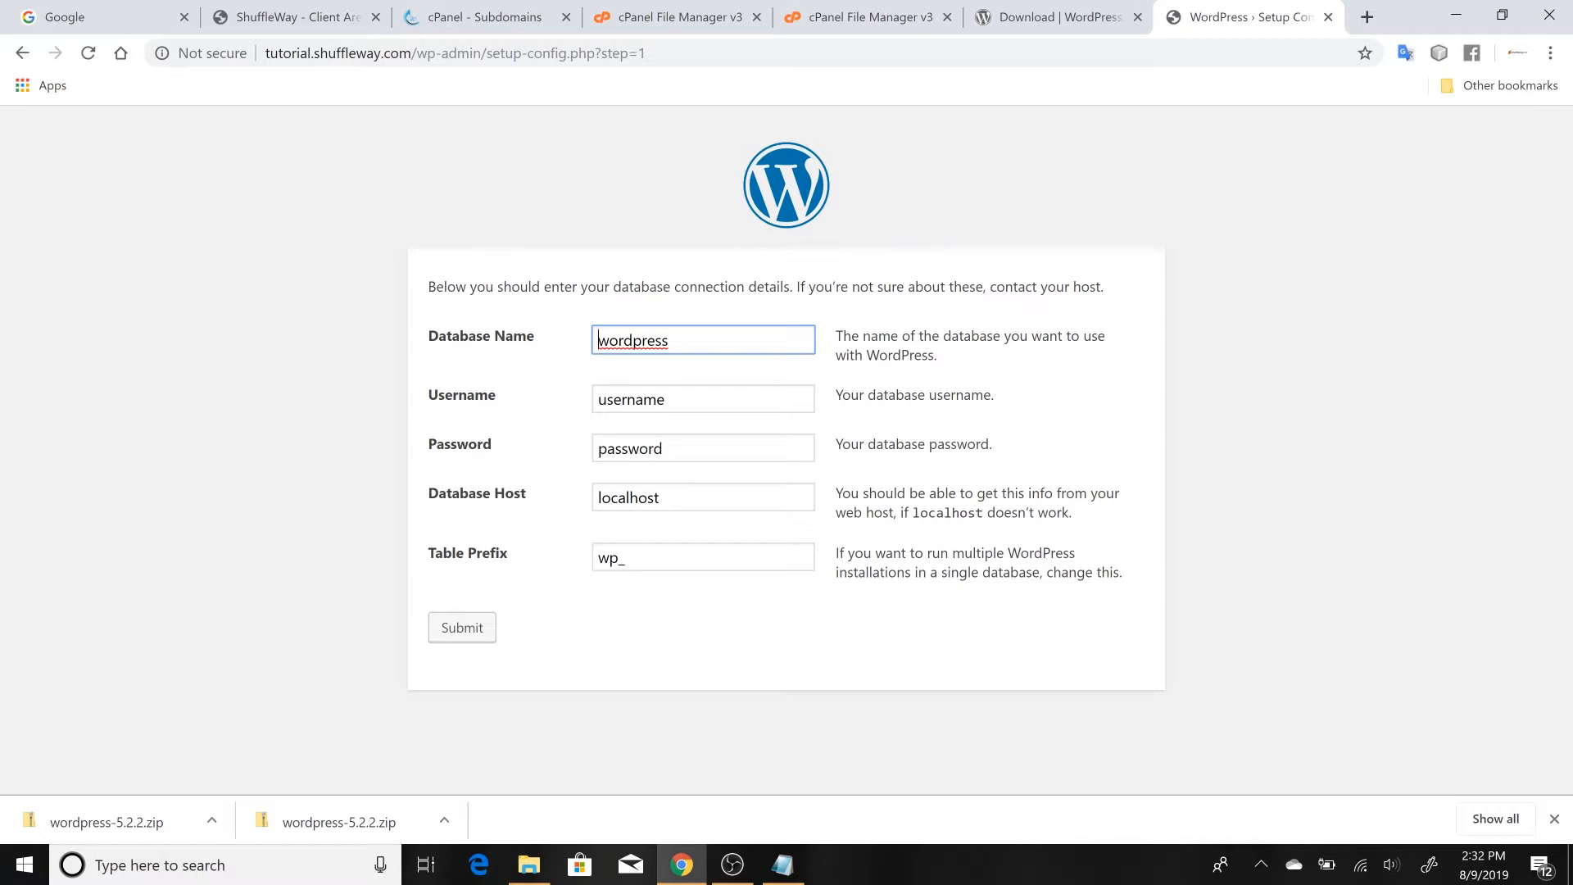
Replace the default Database Name with shufflew_tutorial, copied from the Notepad notes
key(ctrl+a)
key(BackSpace)
click(595, 361)
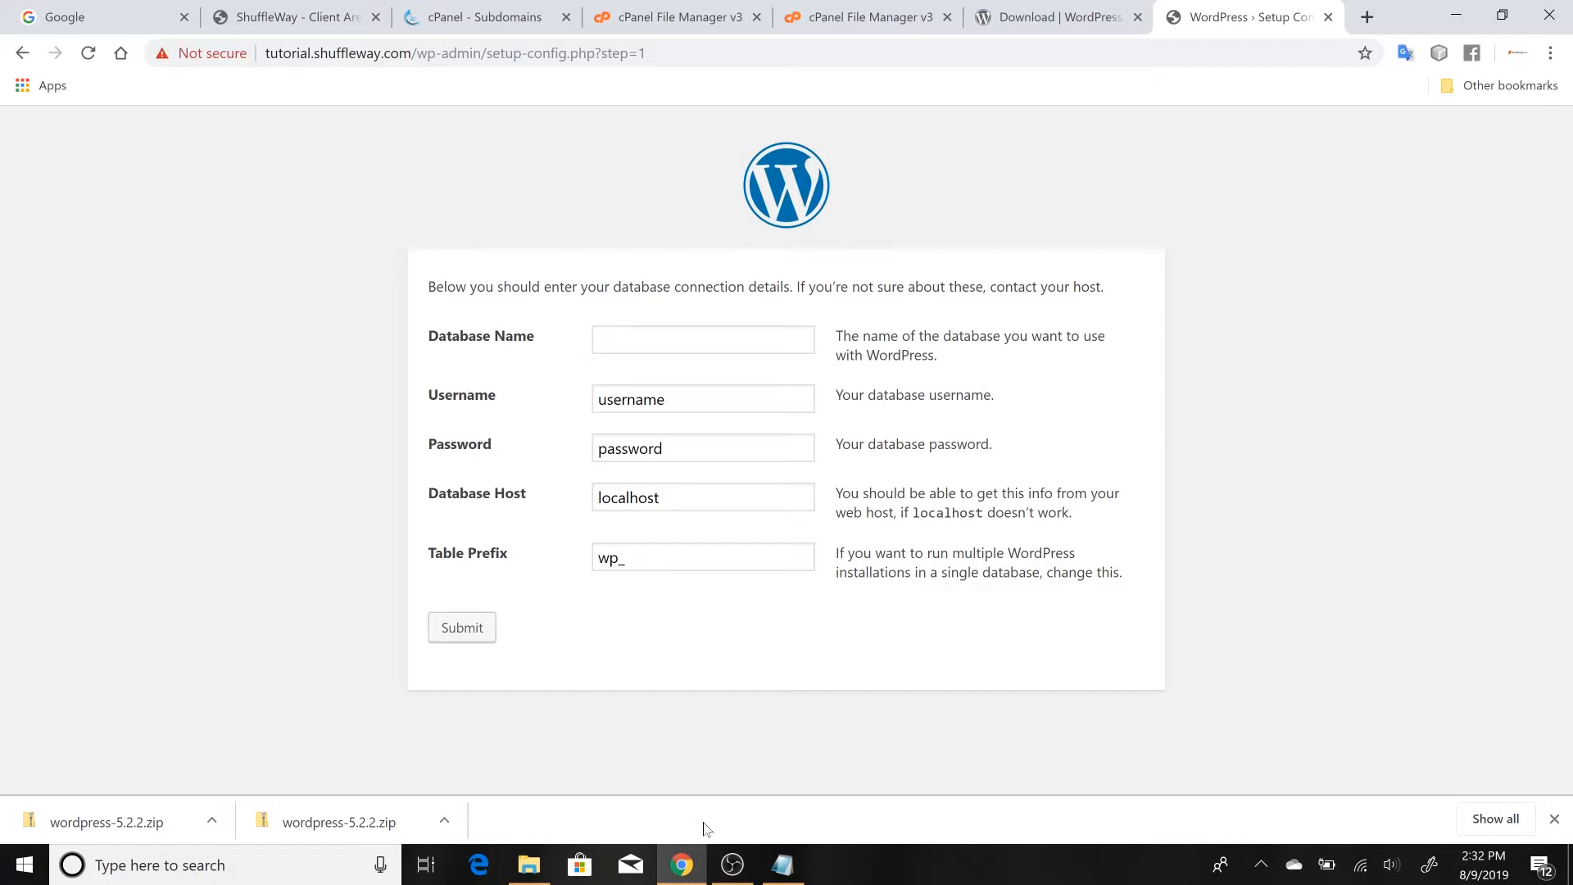
mouse_move(783, 865)
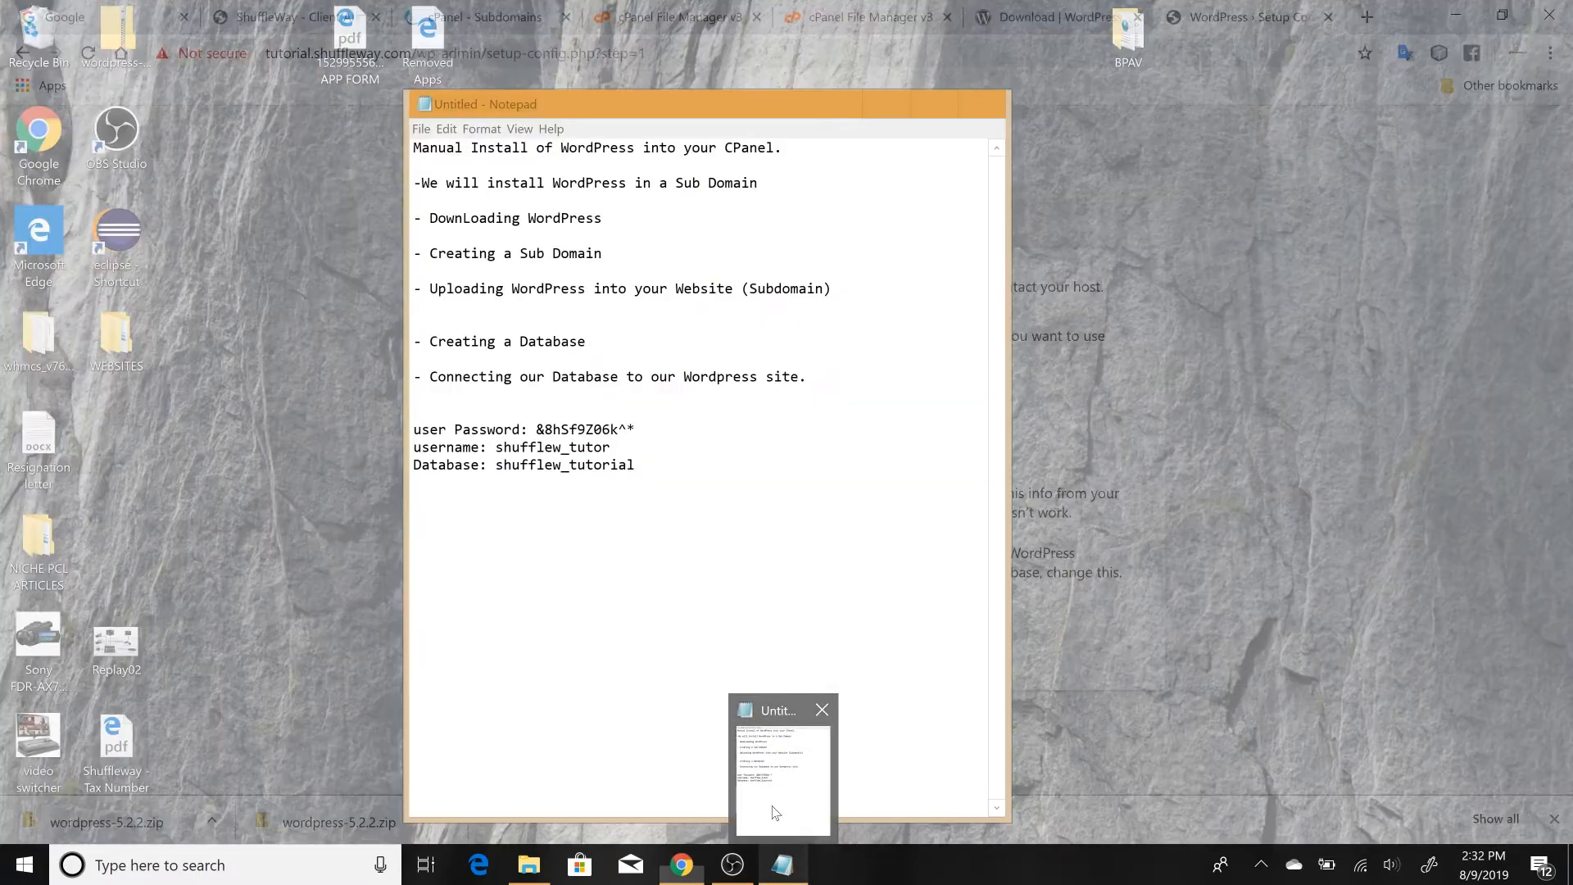
click(776, 822)
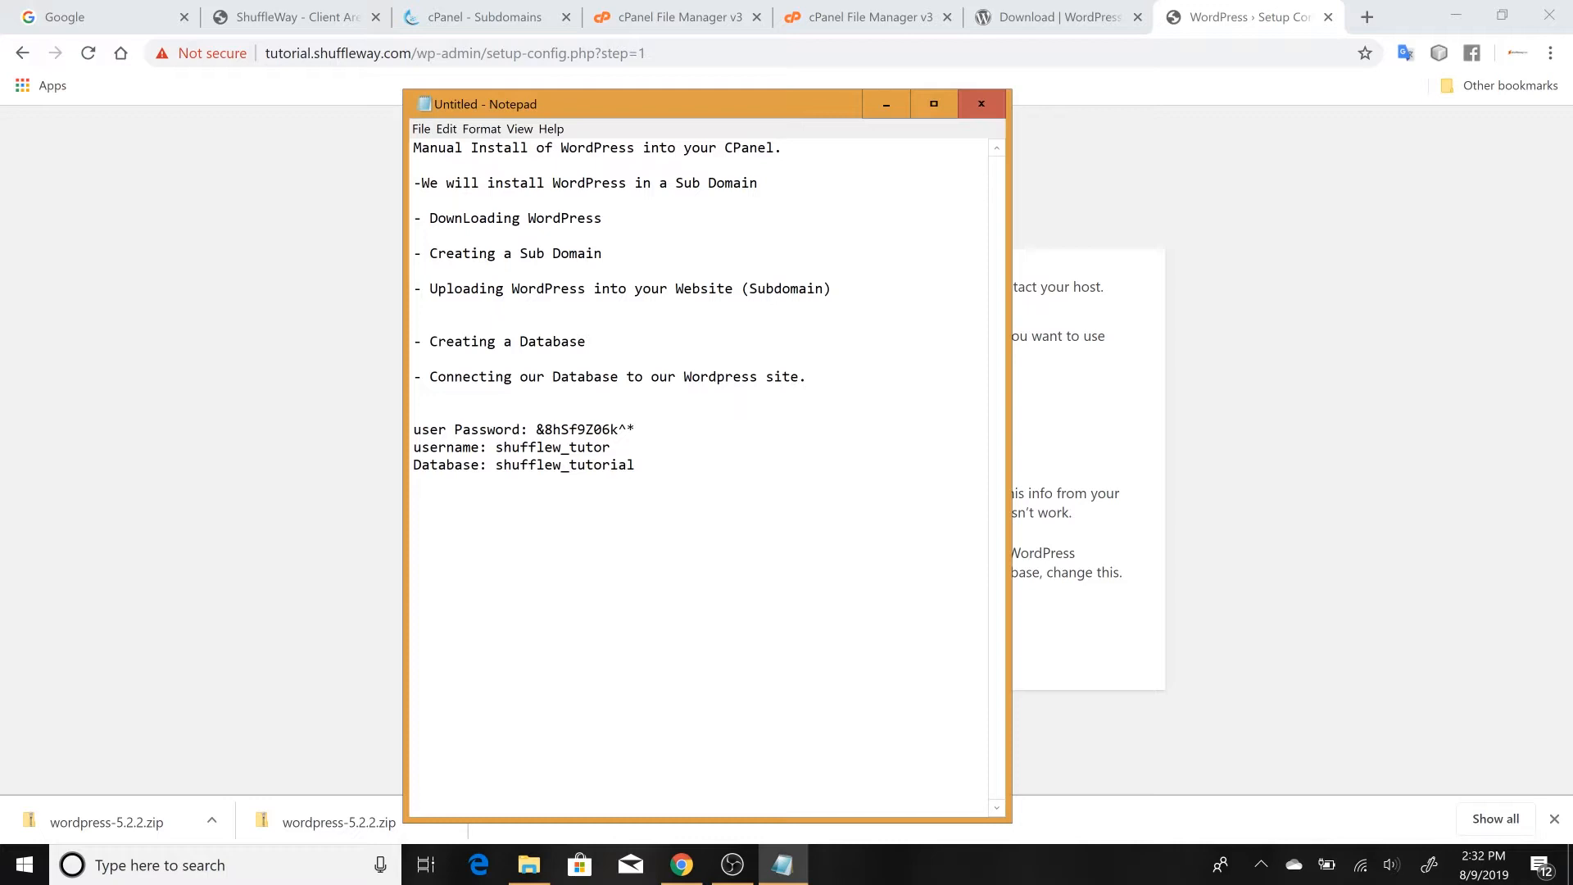
drag(637, 465, 496, 465)
key(ctrl+c)
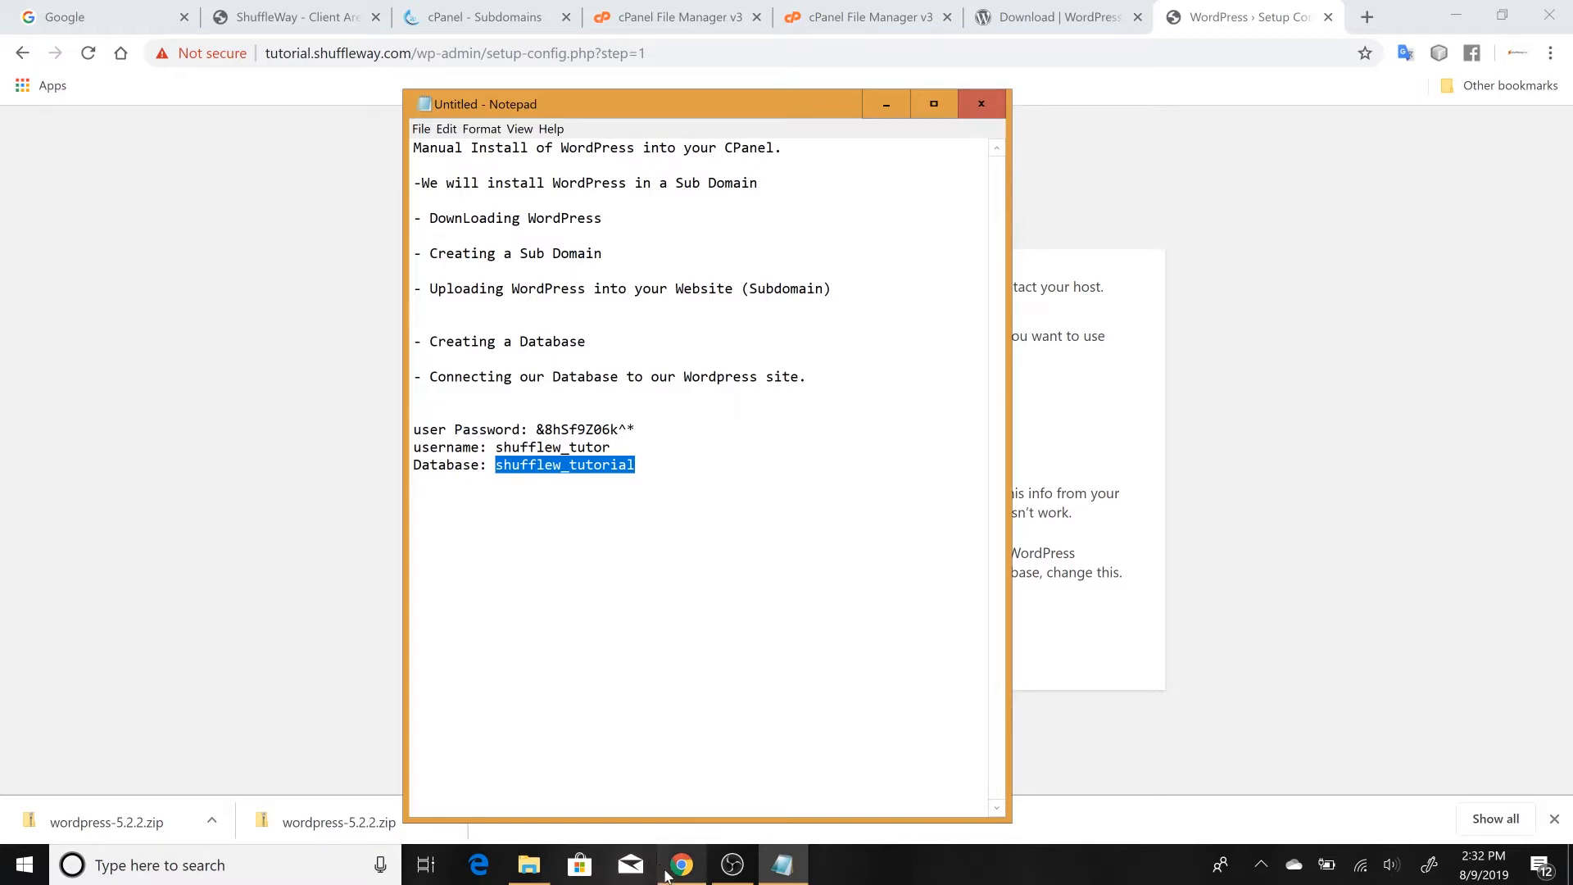
mouse_move(675, 875)
click(687, 823)
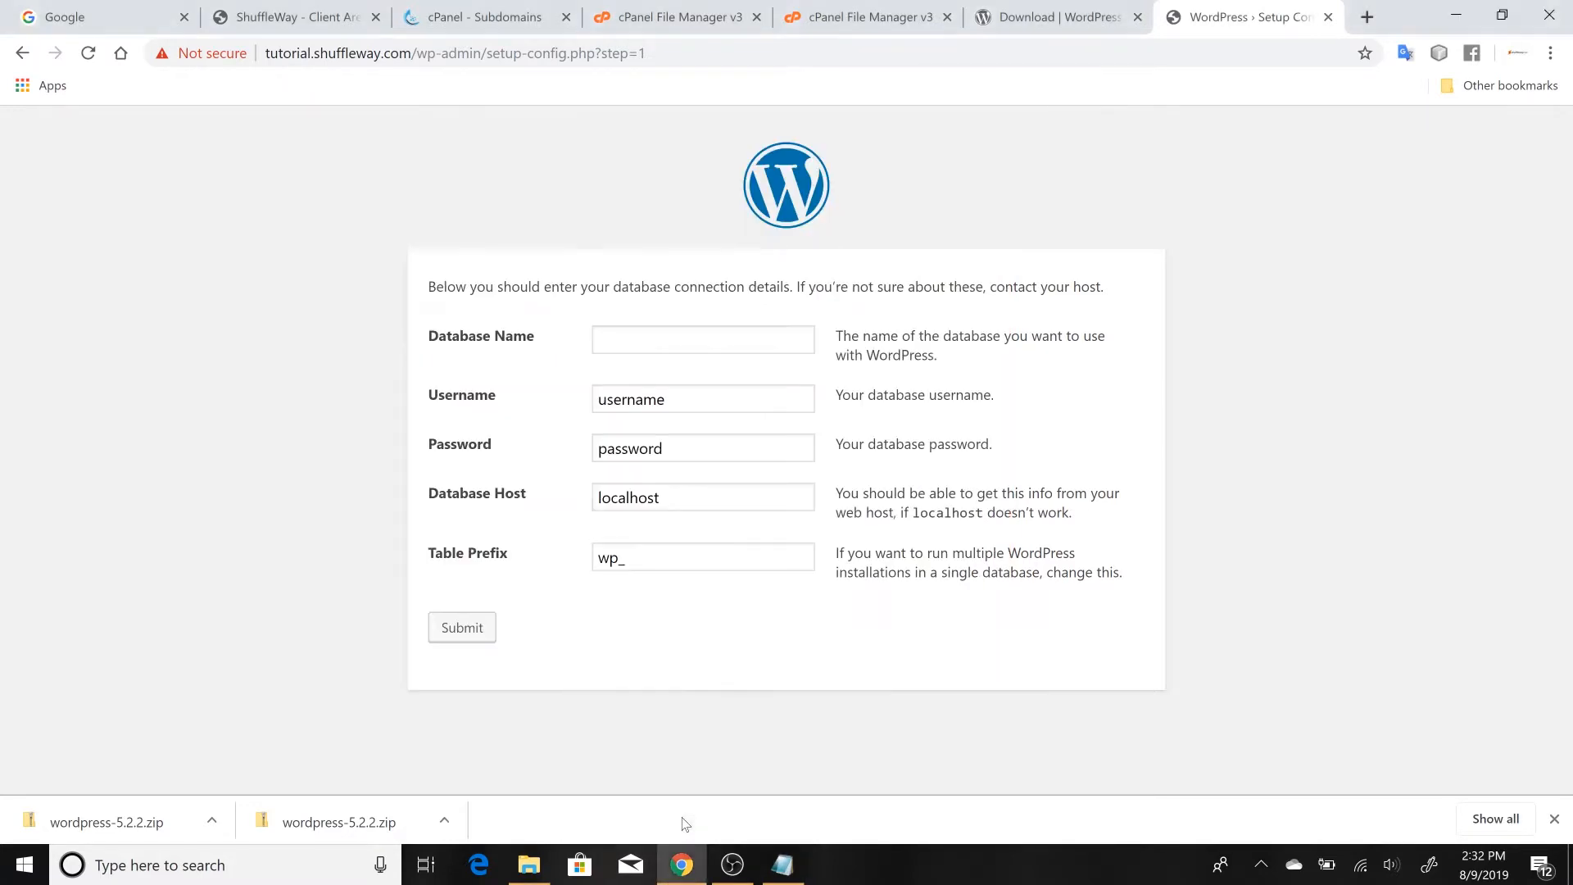
click(644, 339)
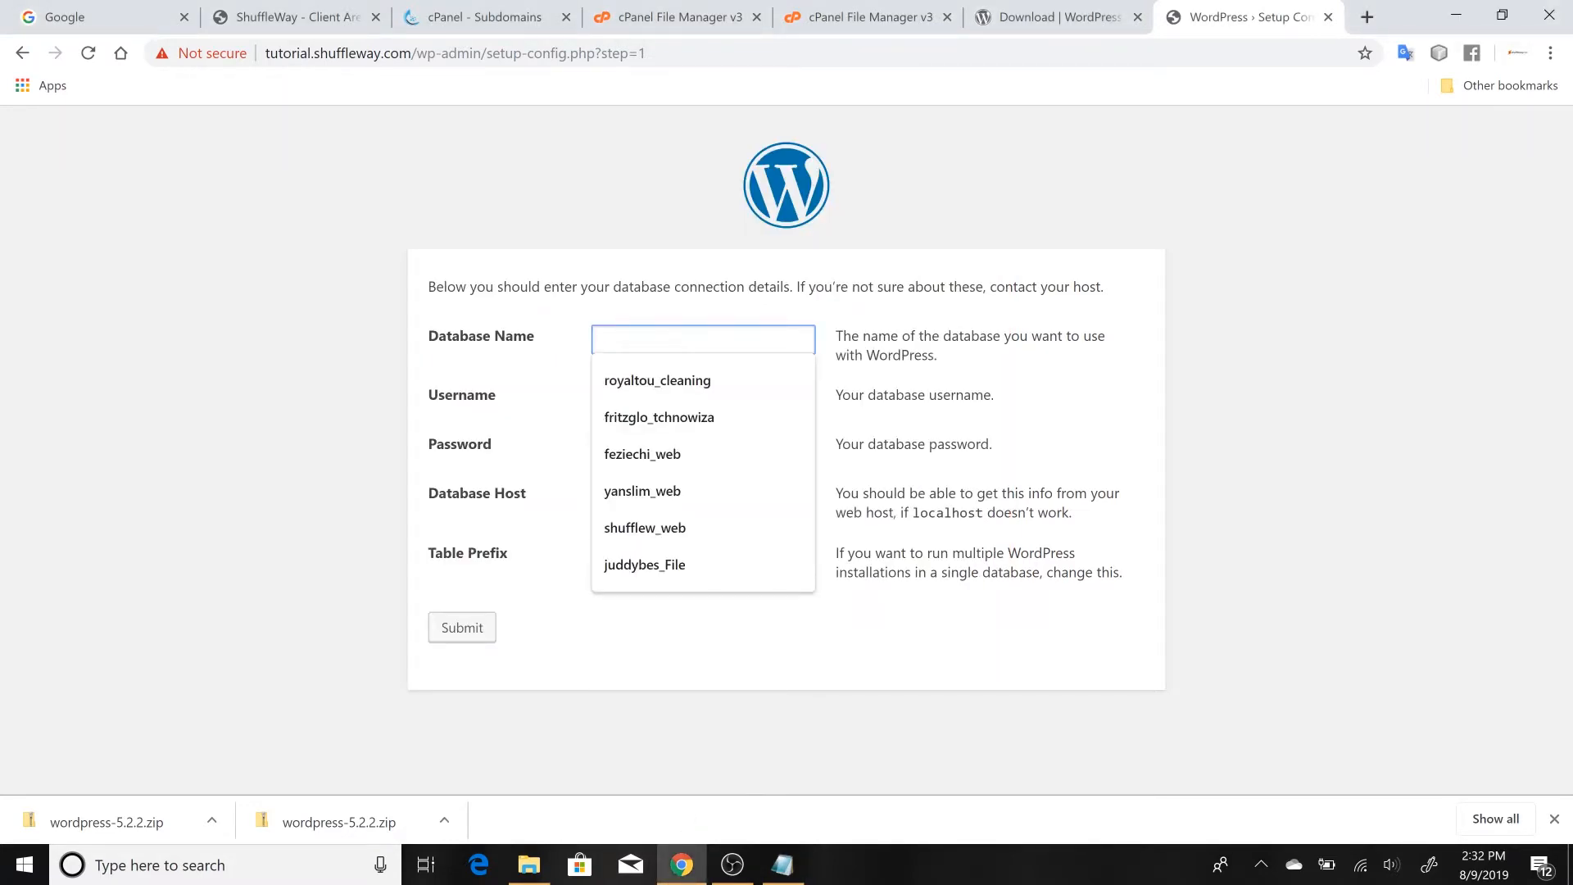
key(ctrl+v)
click(564, 391)
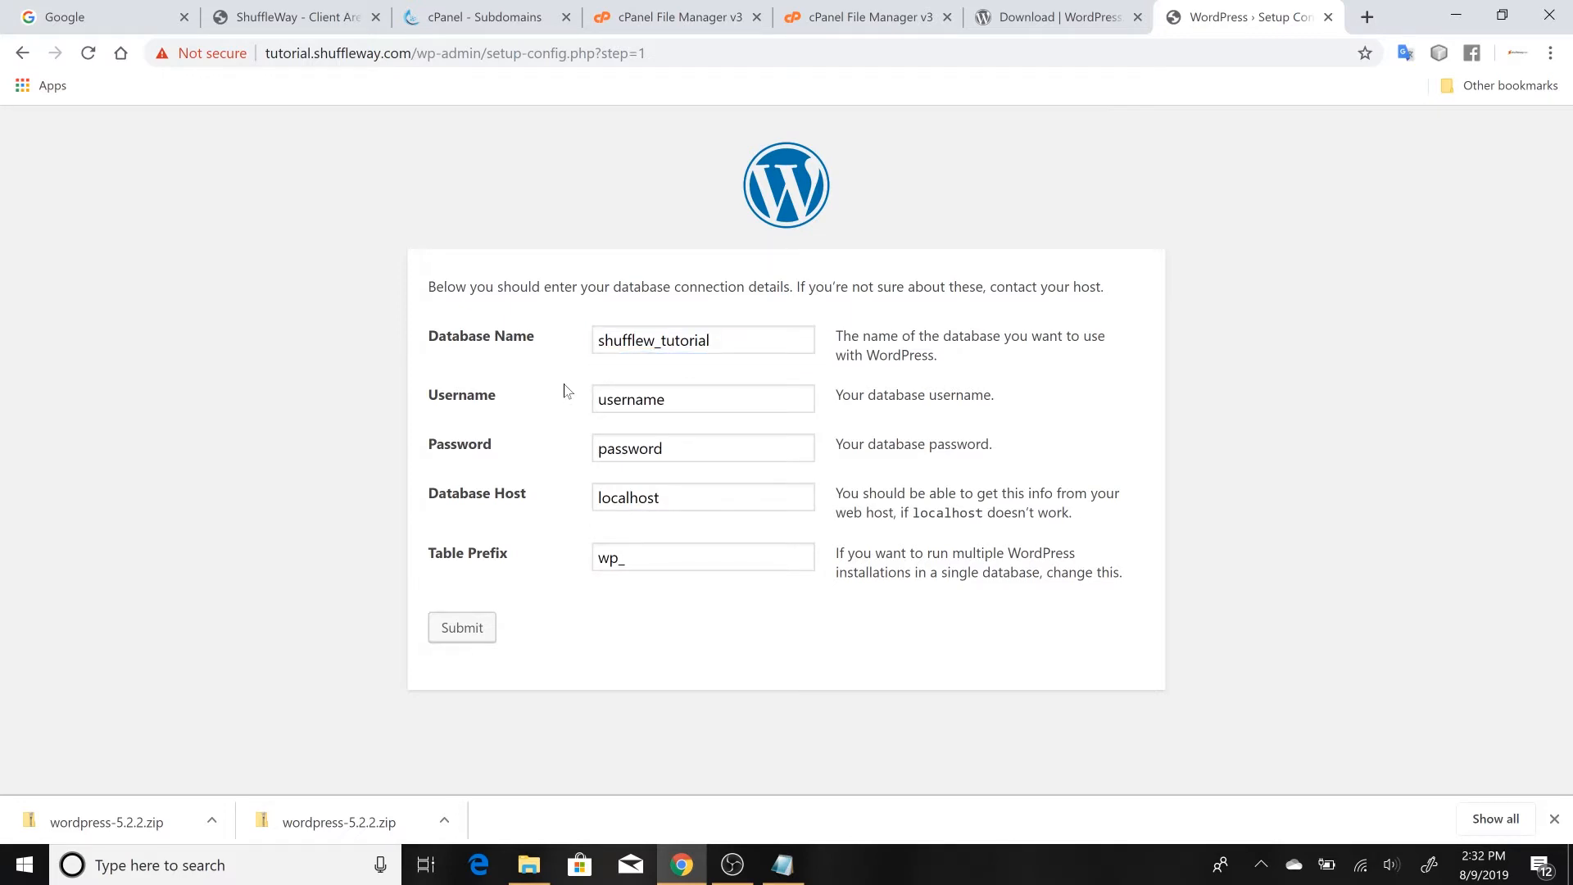
Copy the database username from Notepad and set the form's Username to shufflew_tutor in Chrome
click(780, 852)
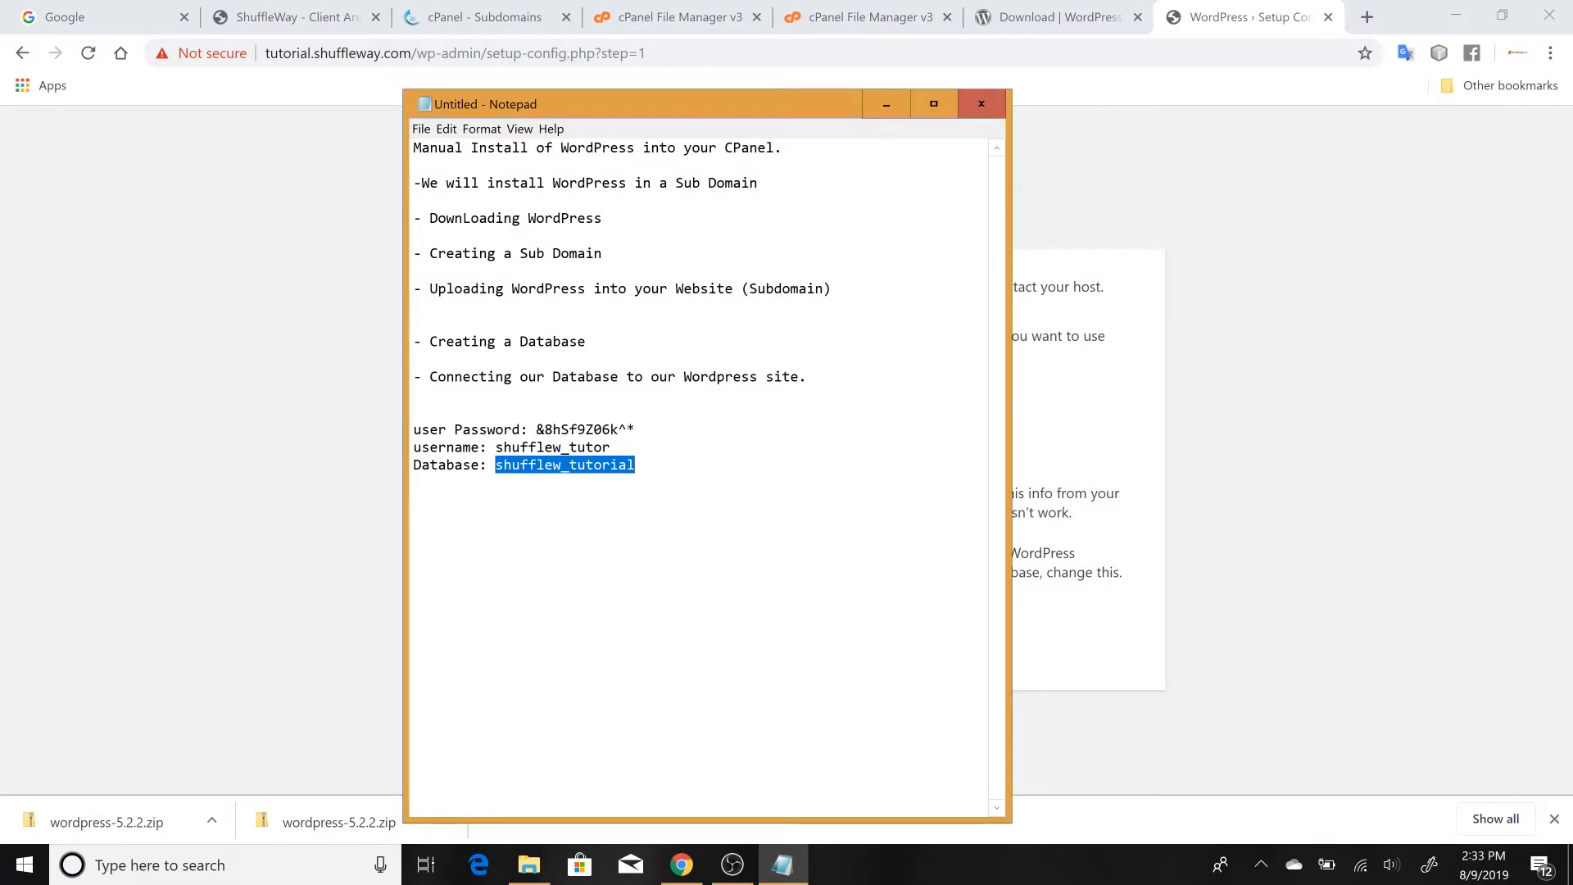
drag(495, 447, 611, 447)
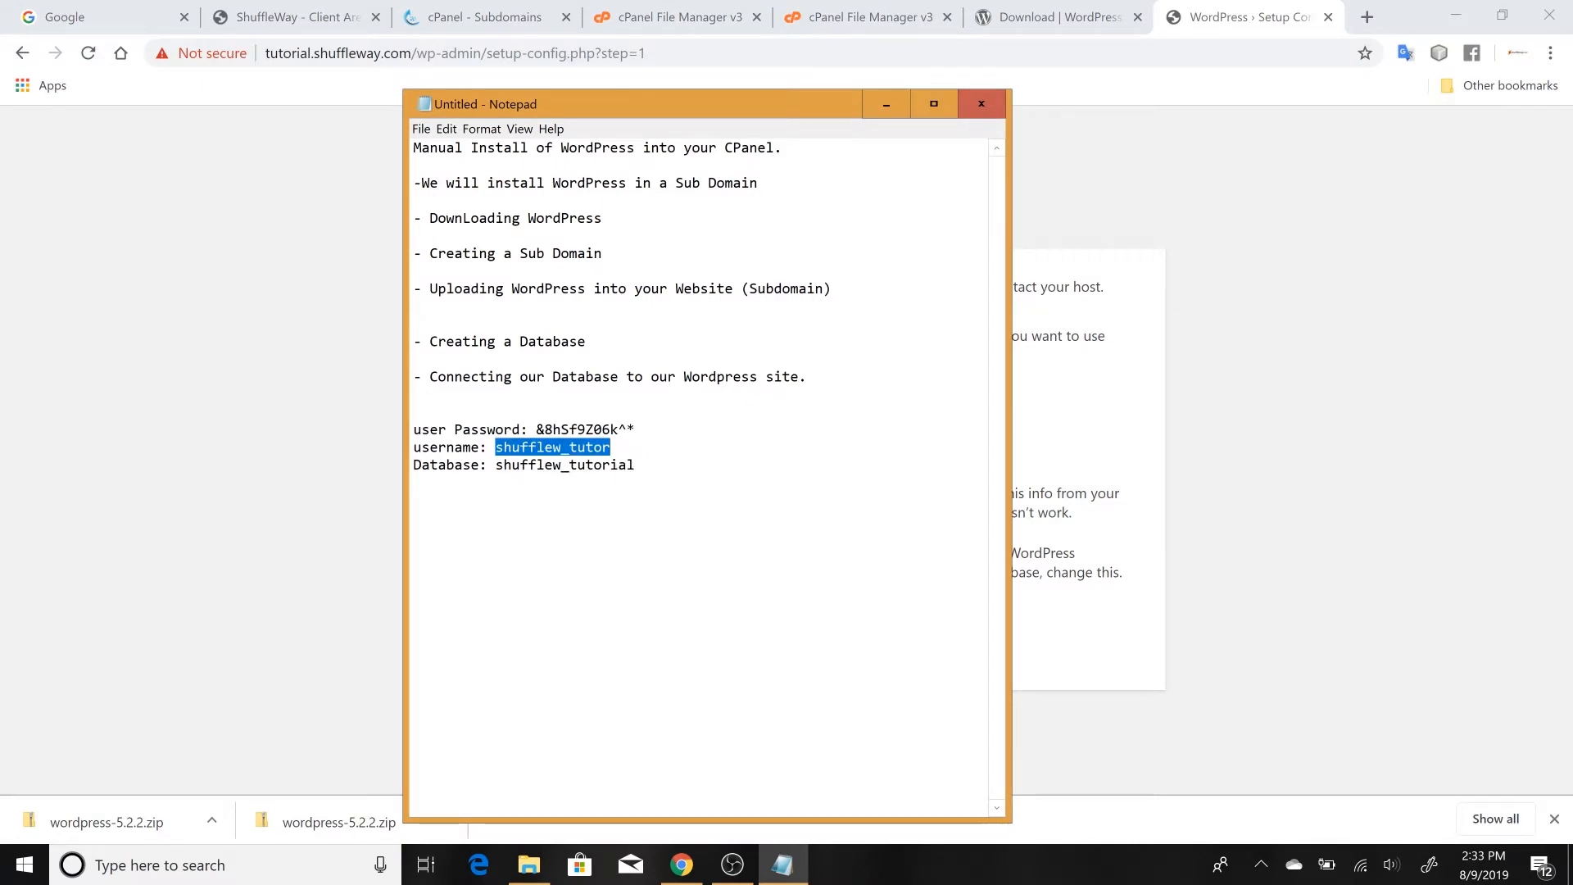
click(610, 448)
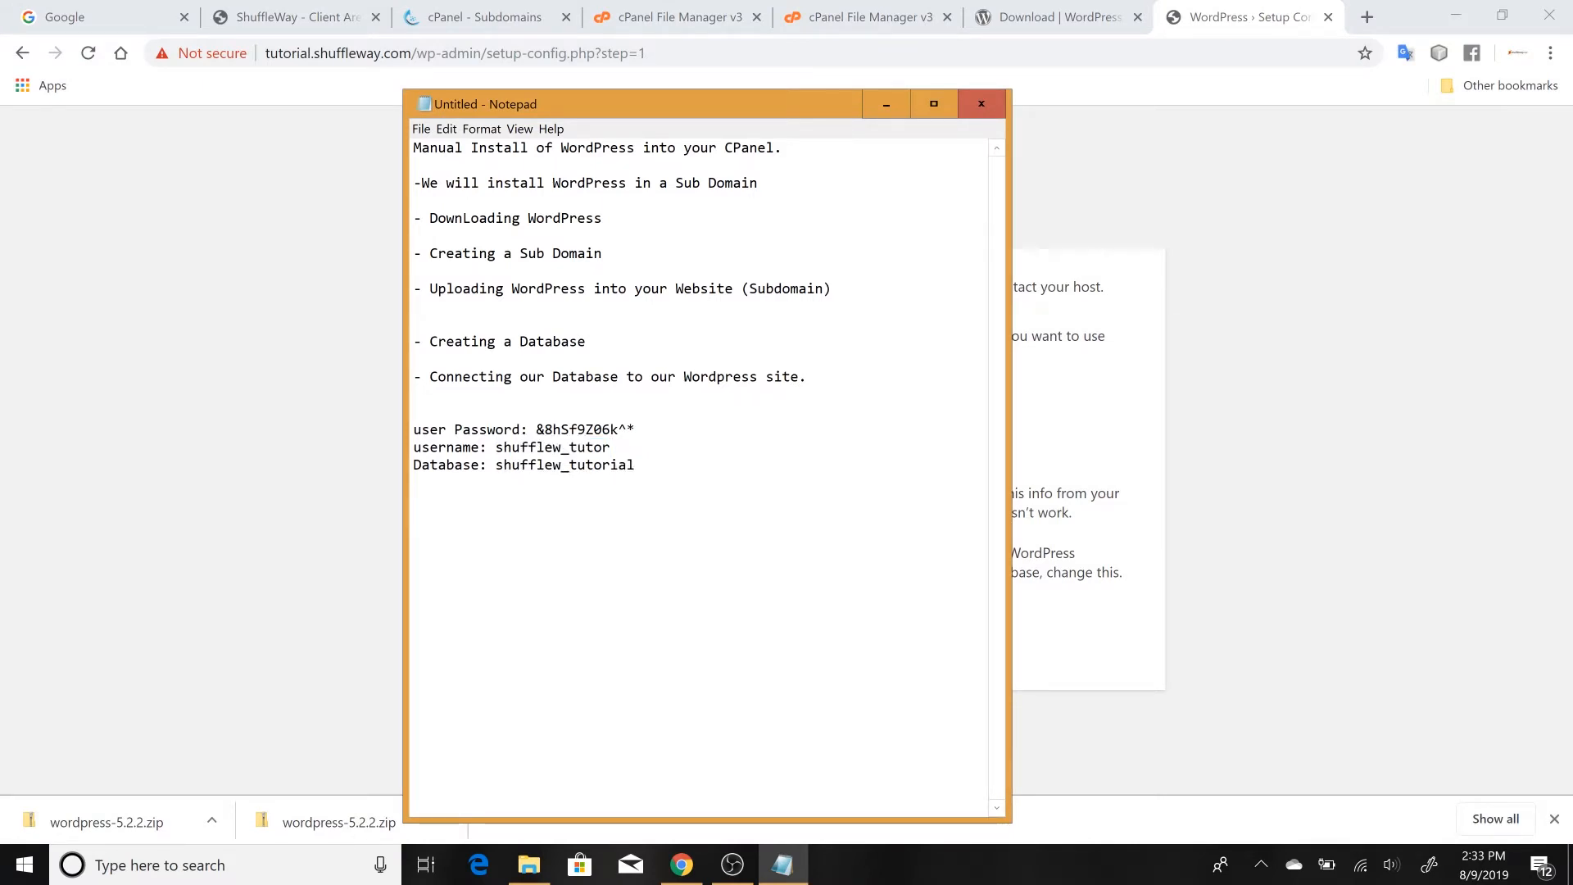
drag(610, 448, 495, 448)
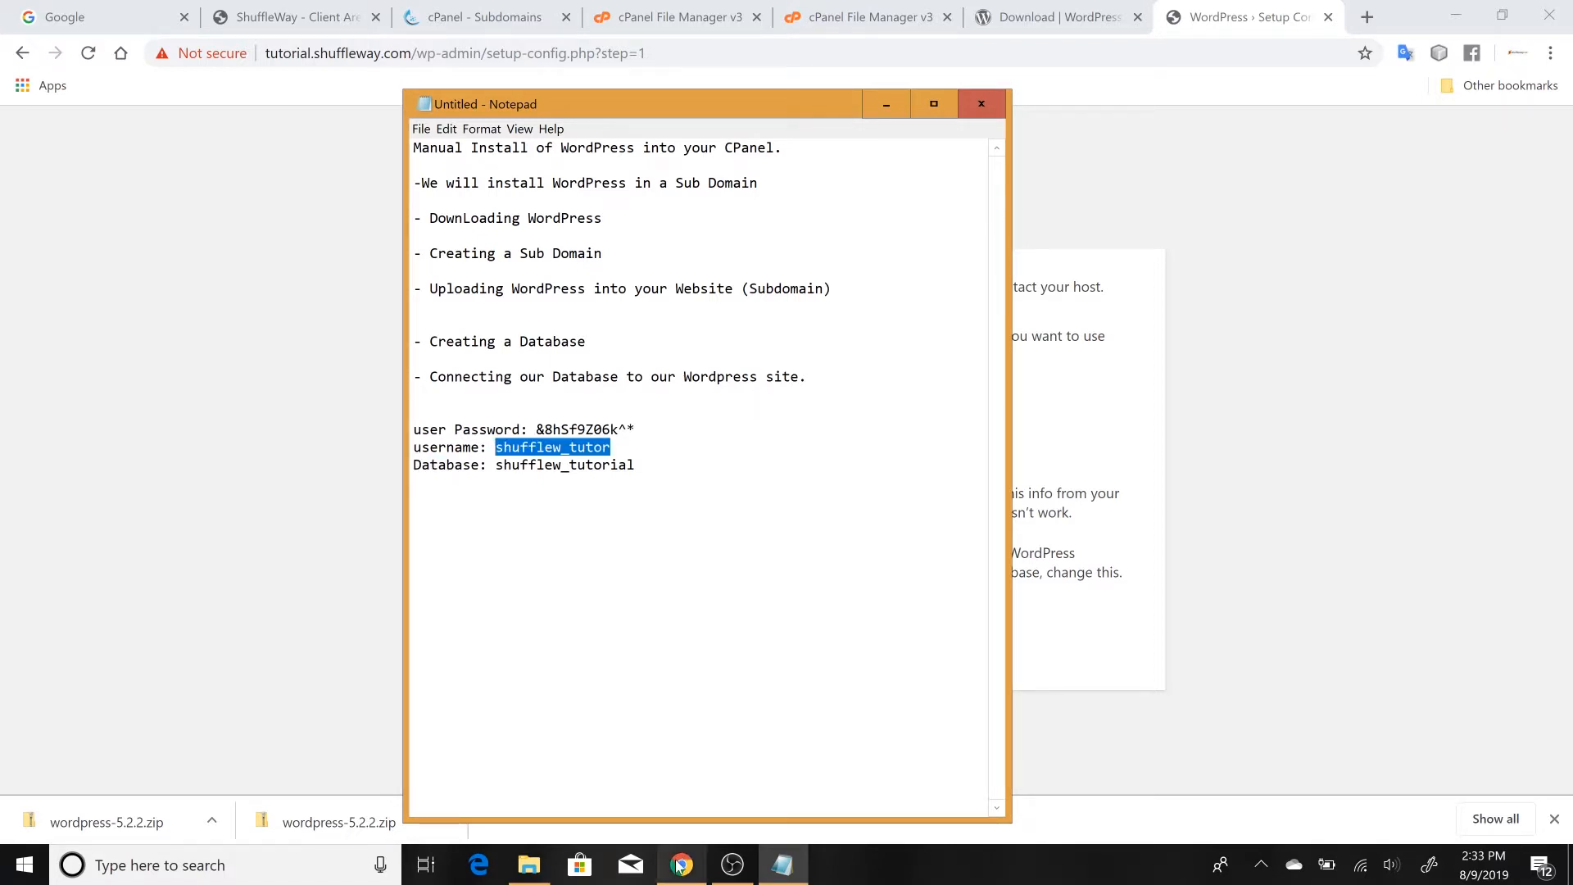
mouse_move(679, 862)
click(679, 810)
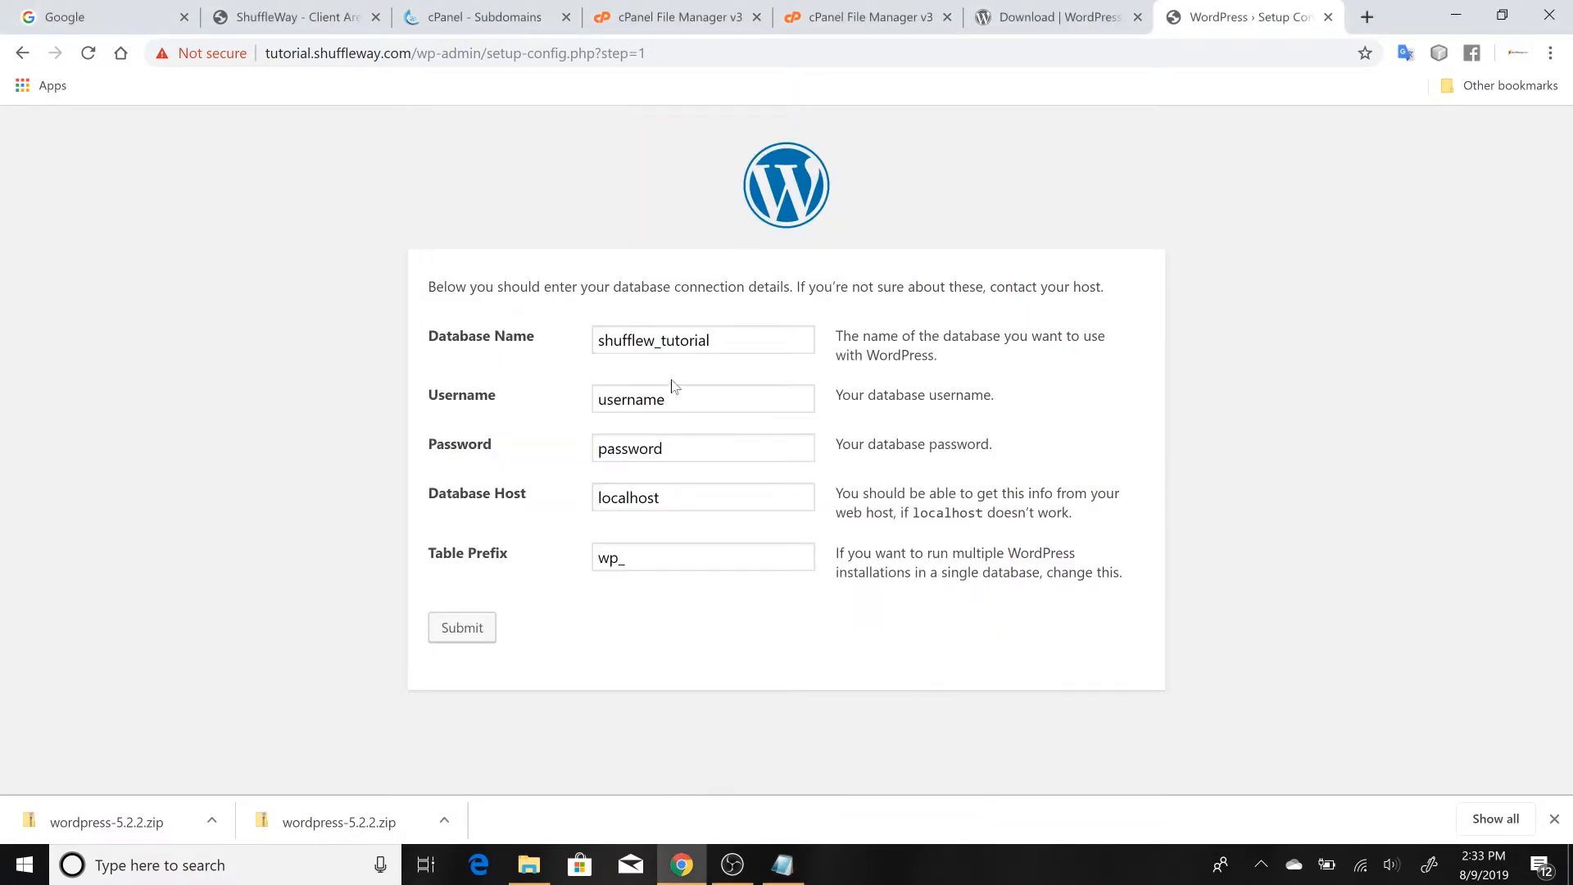
drag(668, 400, 596, 400)
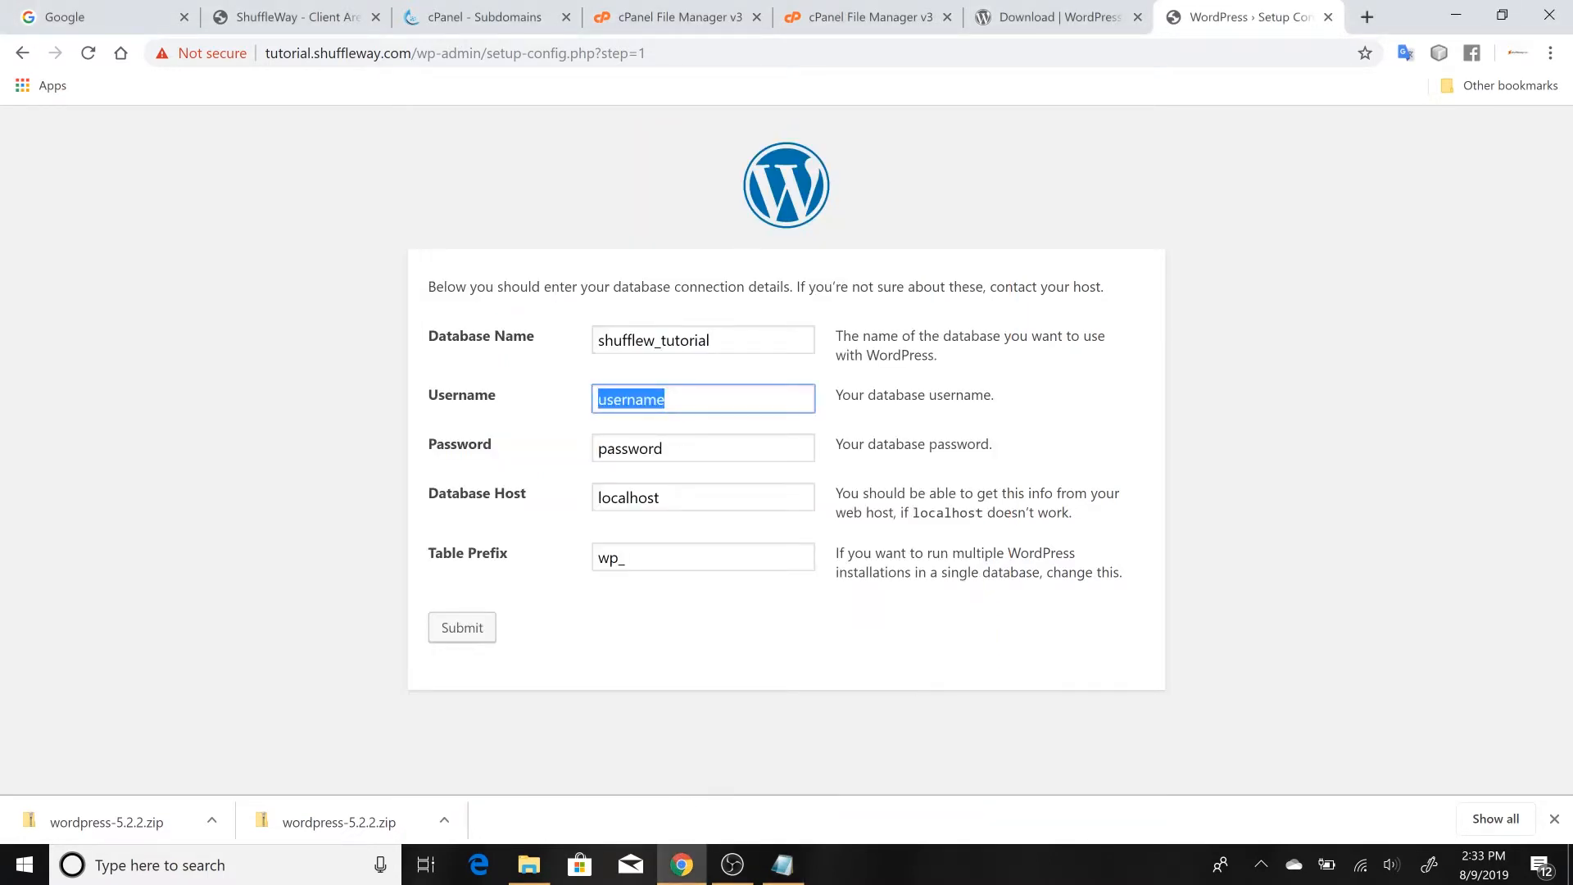
text(shufflew_tutor)
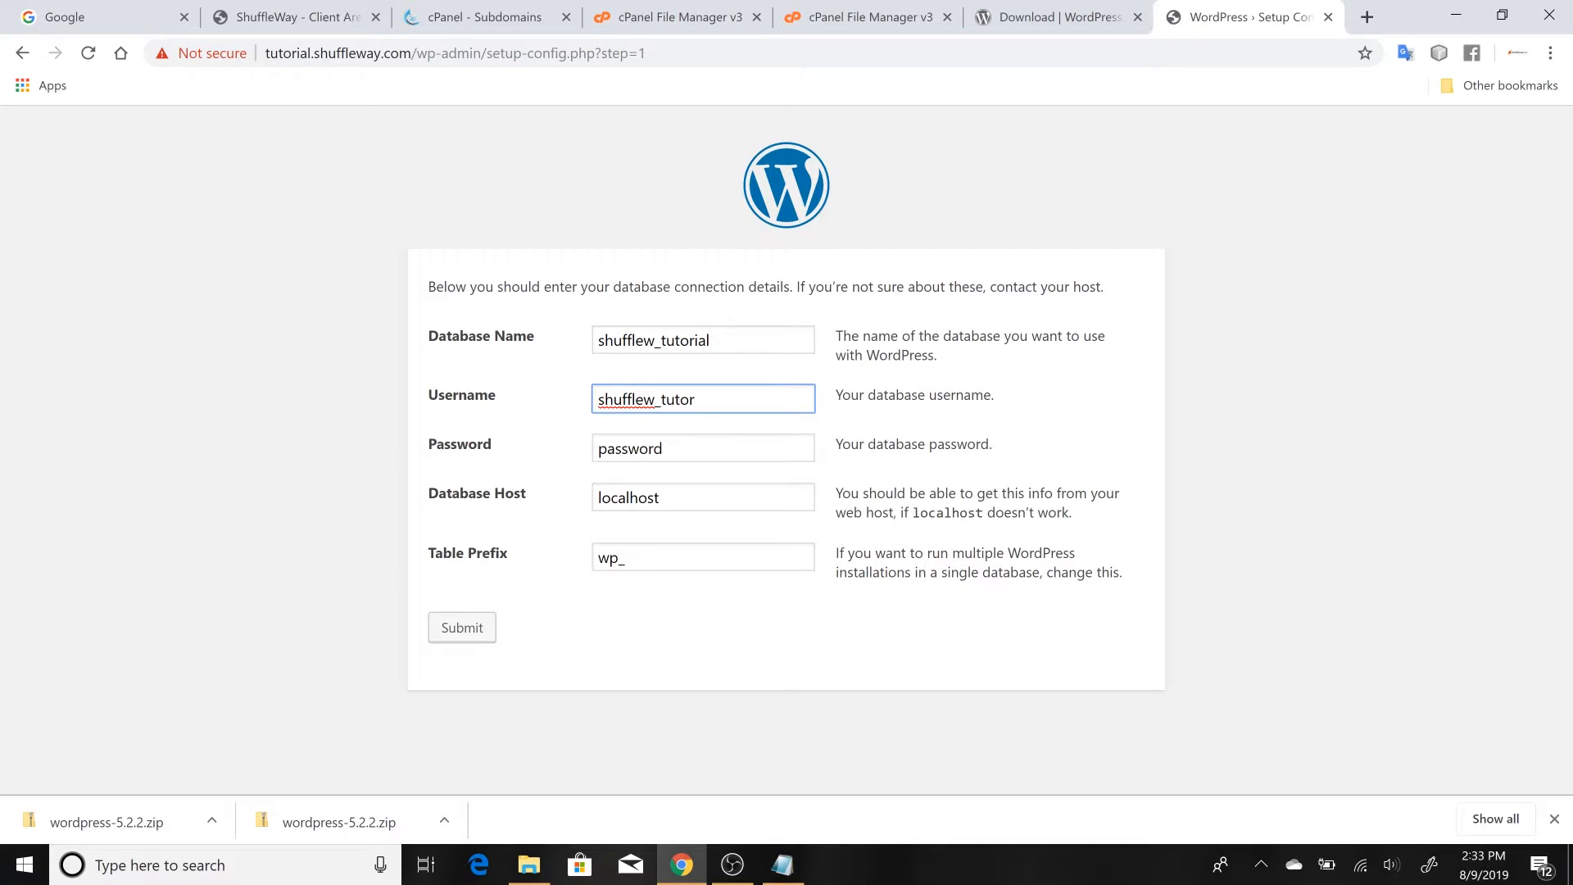
Copy the database user's password from Notepad and paste it over the placeholder in the form's Password field in Chrome
click(785, 880)
click(414, 483)
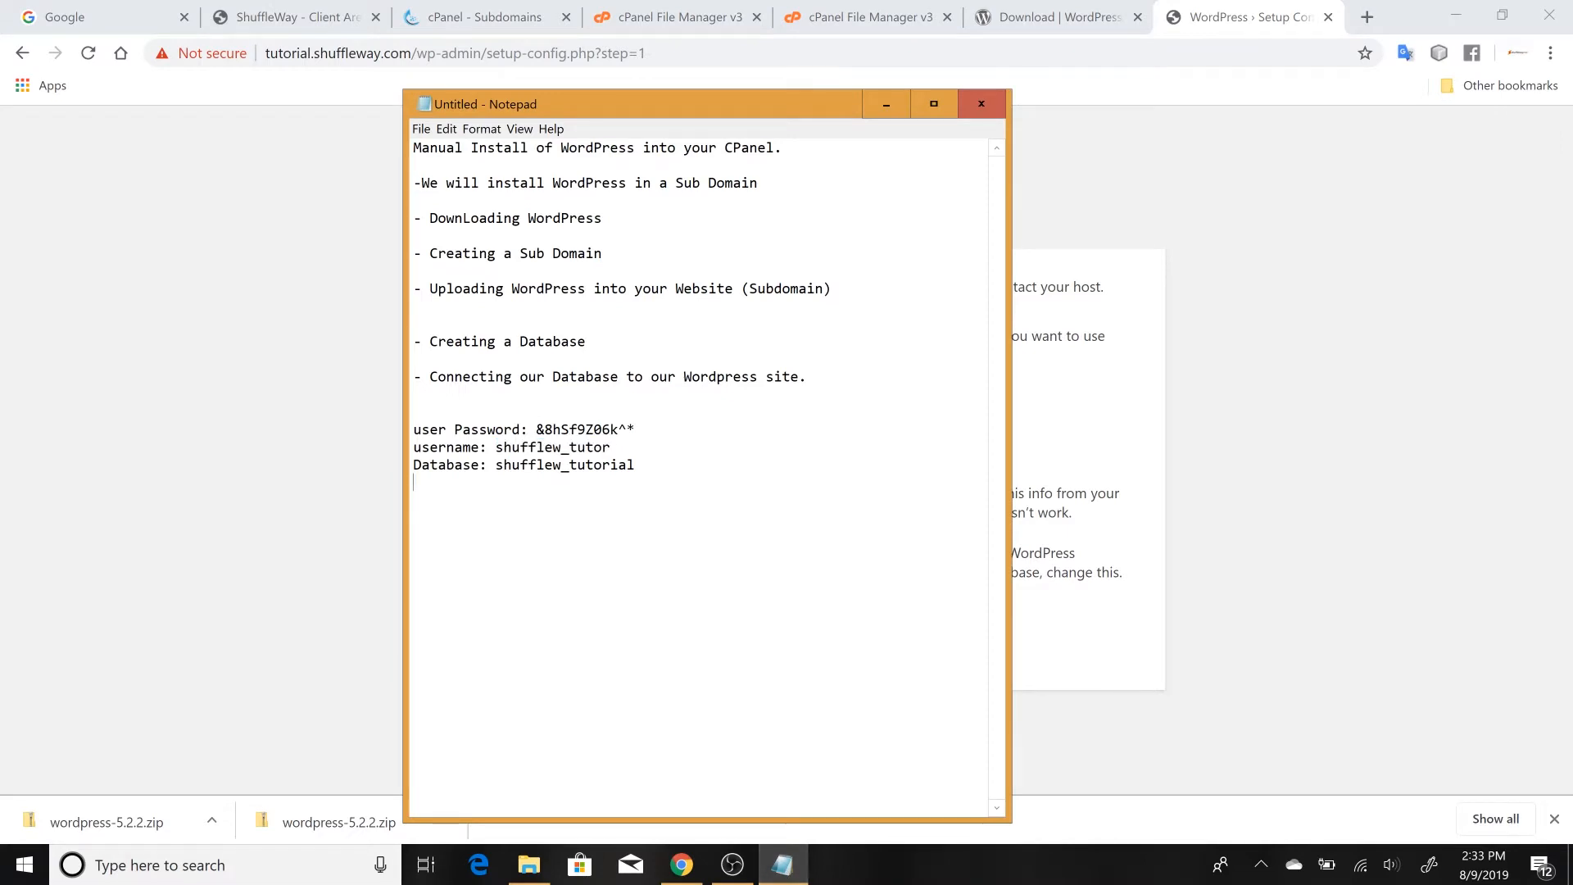
drag(537, 429, 636, 430)
key(ctrl+c)
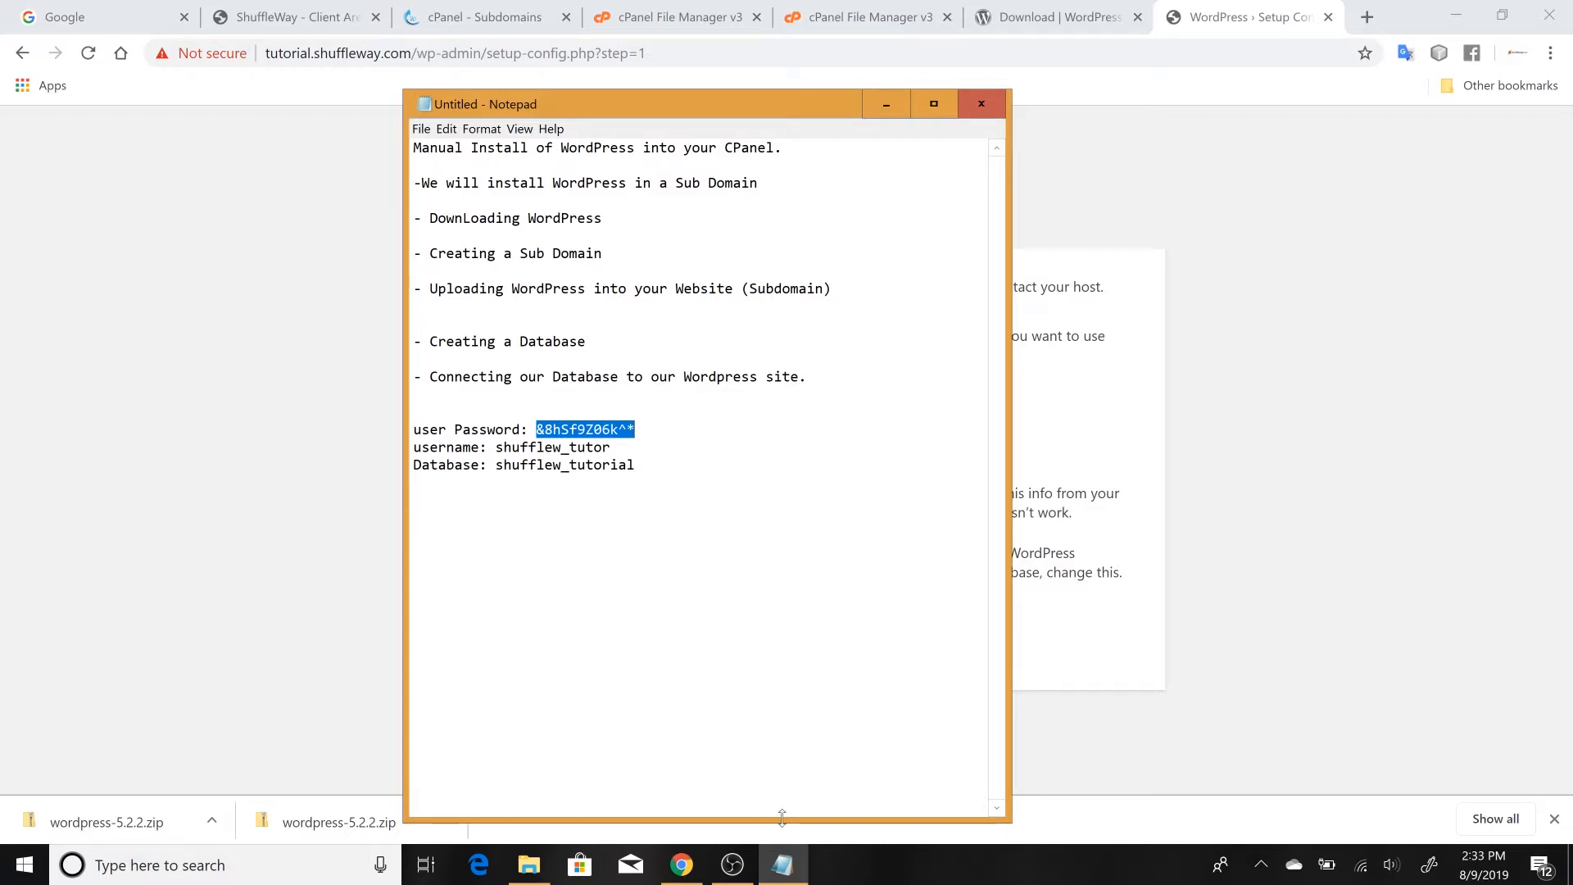
click(682, 874)
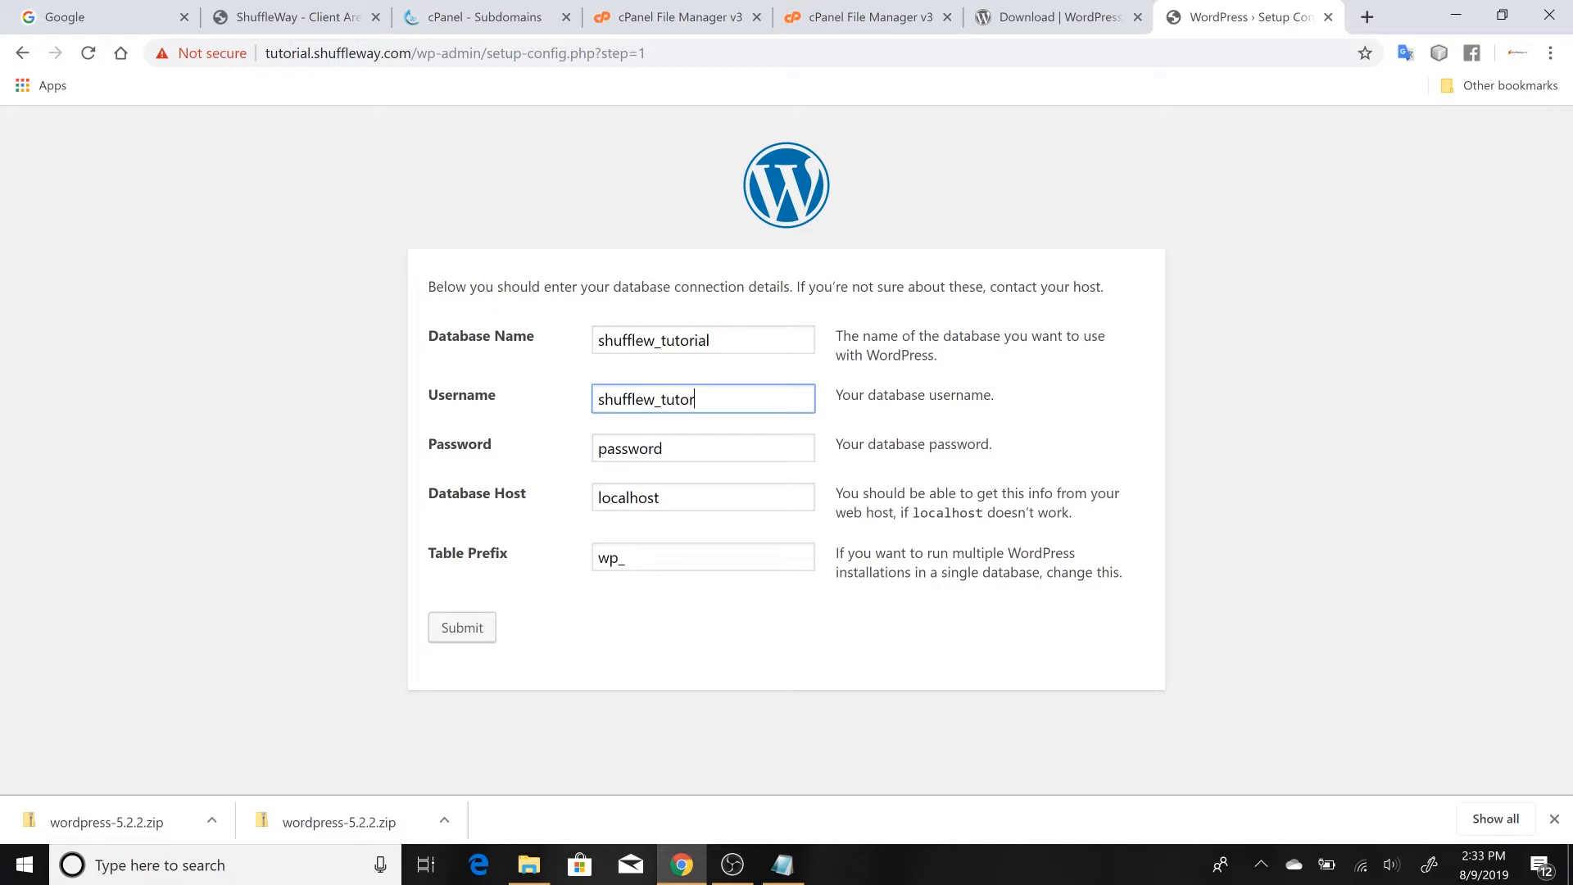
key(Tab)
key(BackSpace)
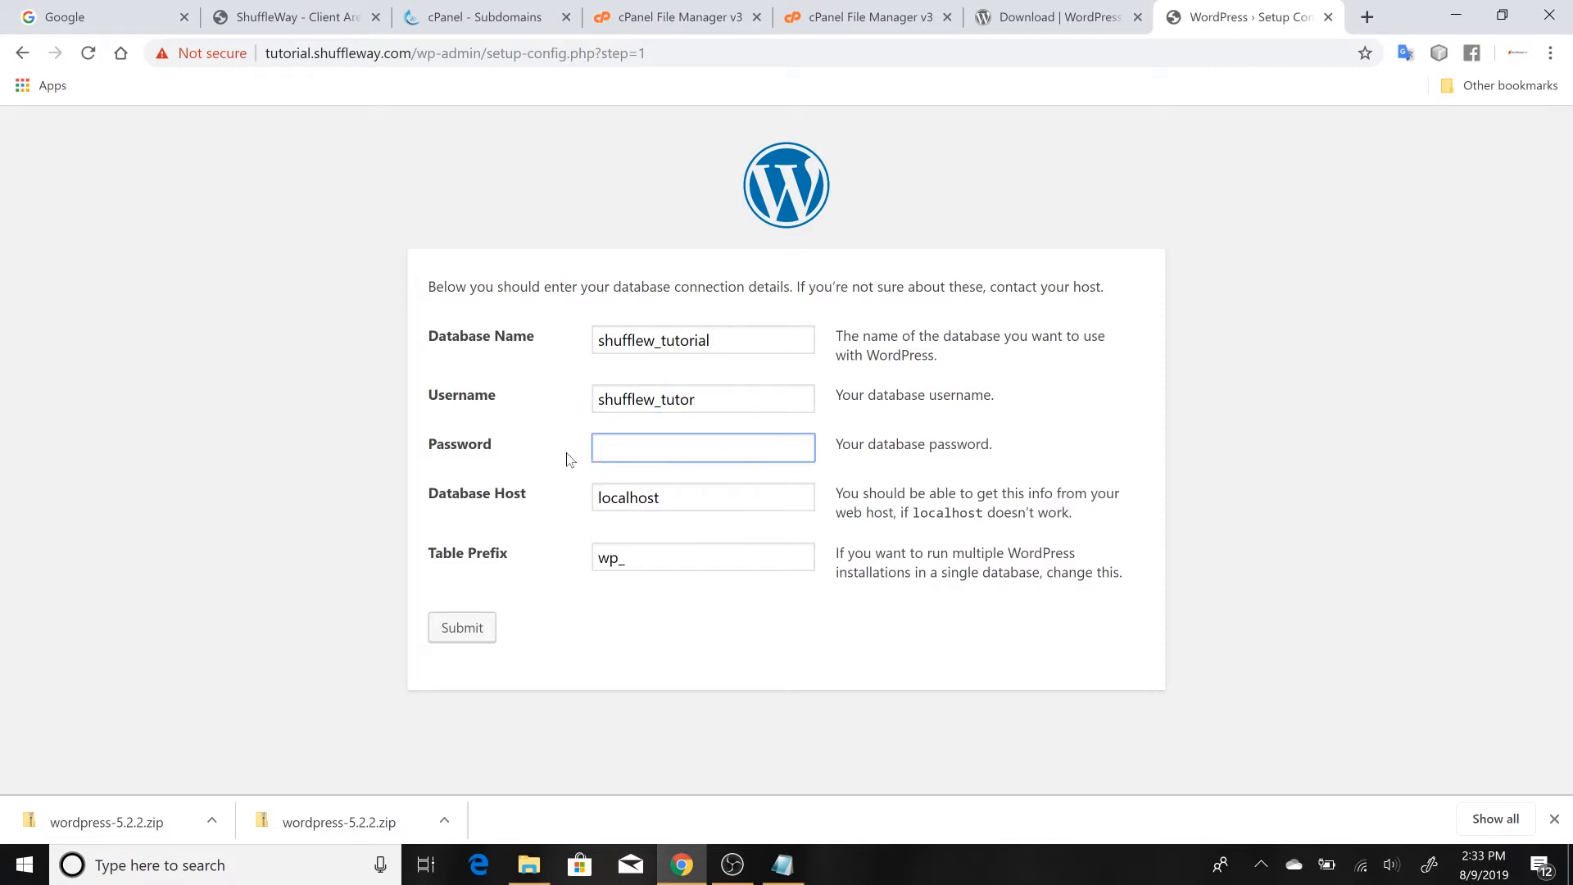
key(ctrl+v)
click(549, 531)
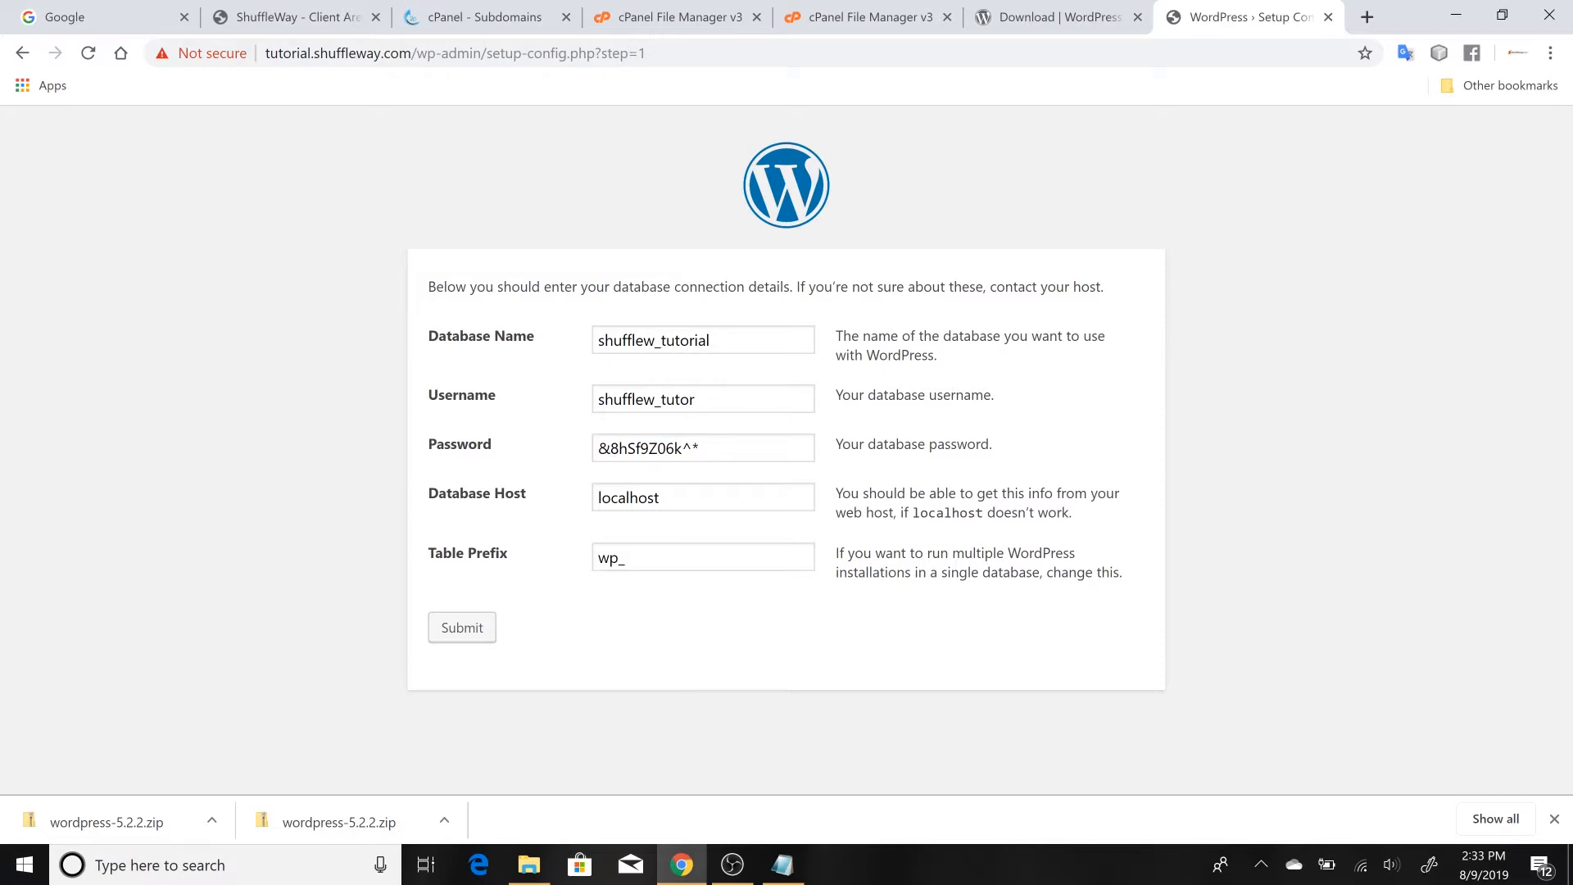
Change the Table Prefix to tutorial_ in the database connection form
drag(619, 558, 590, 566)
text(tutori)
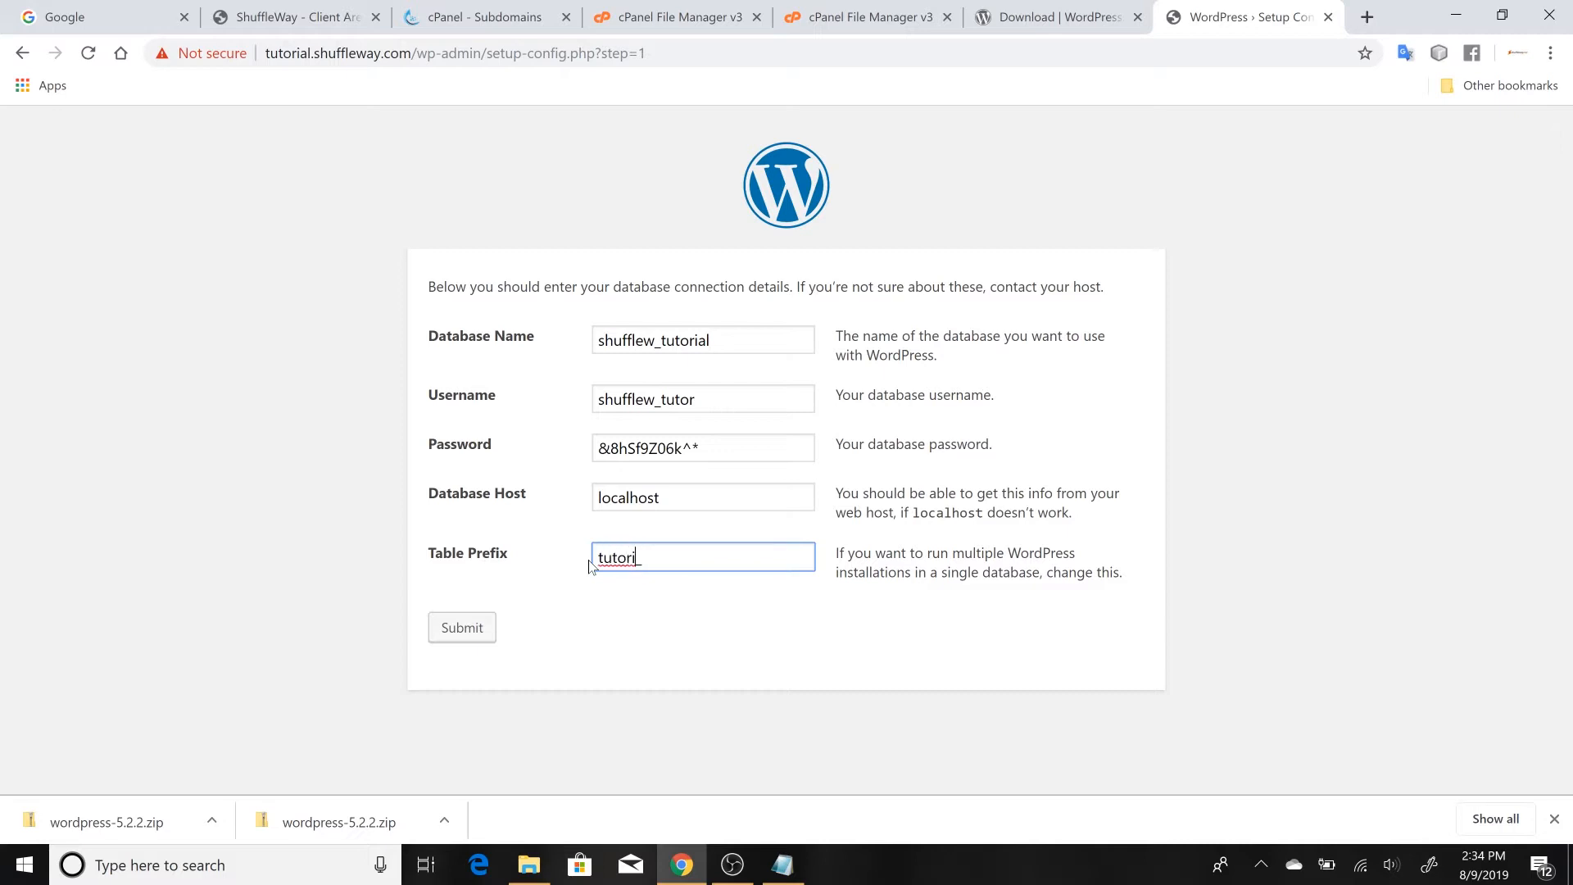
text(al)
click(638, 590)
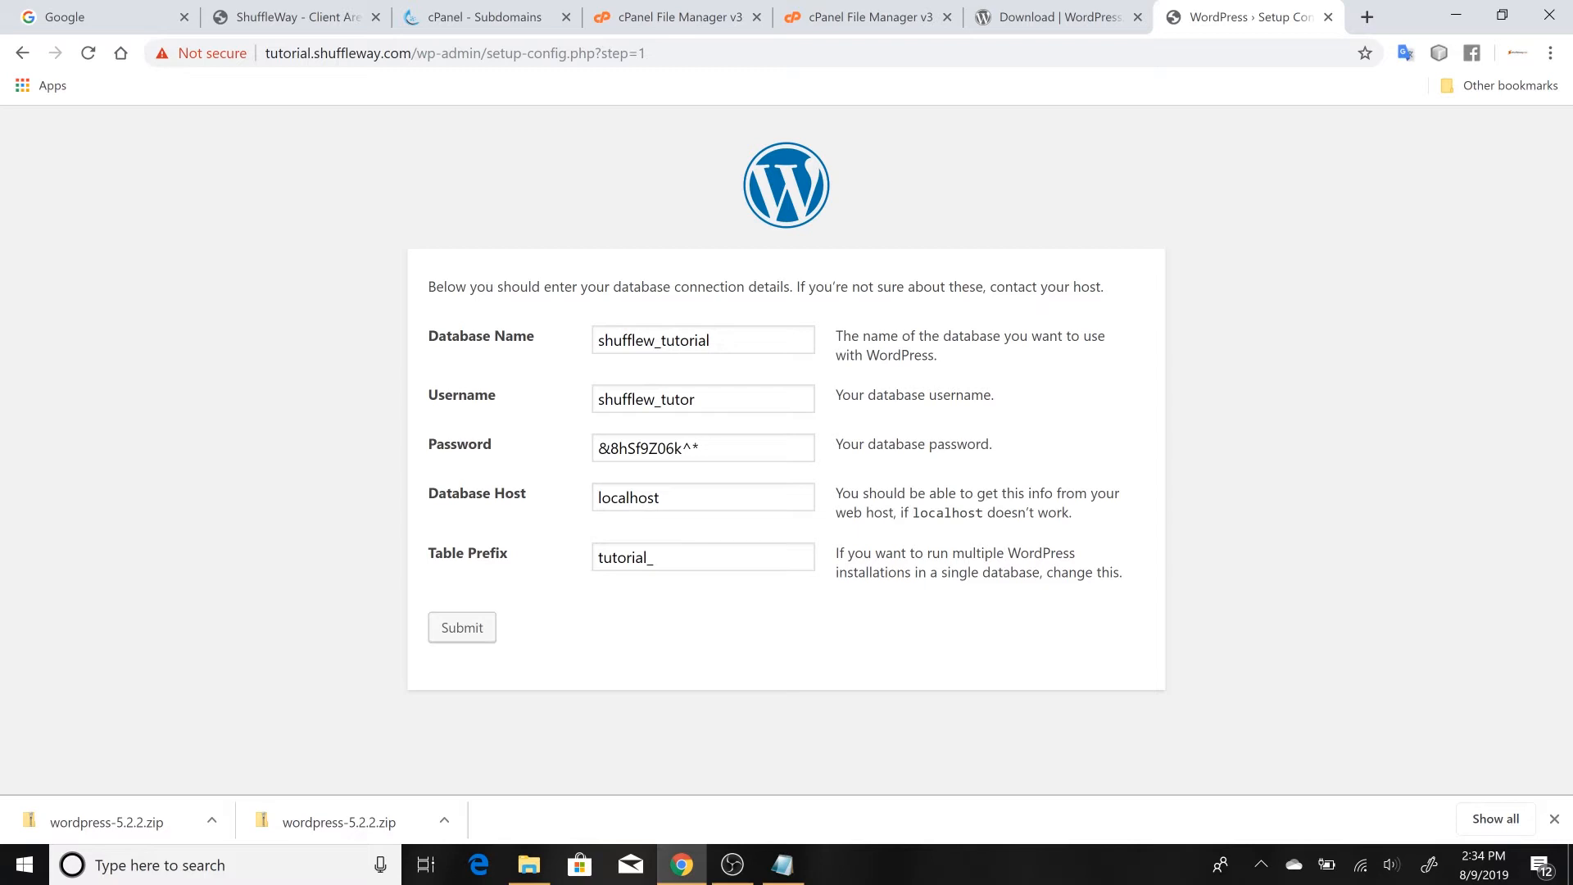
Submit the database connection details and run the WordPress installation
click(484, 632)
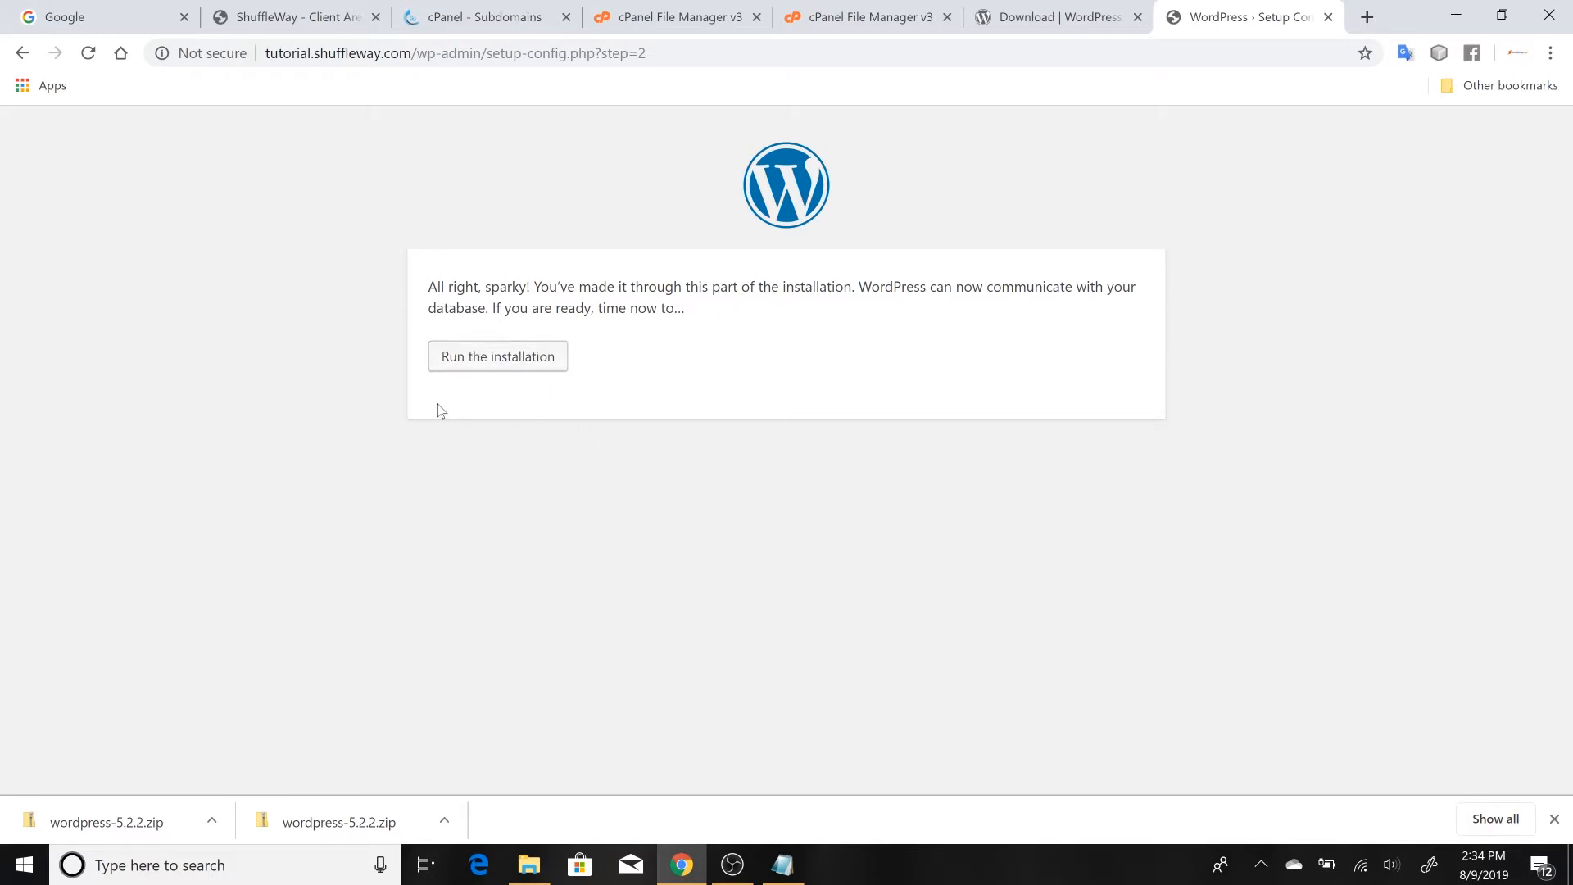
click(485, 367)
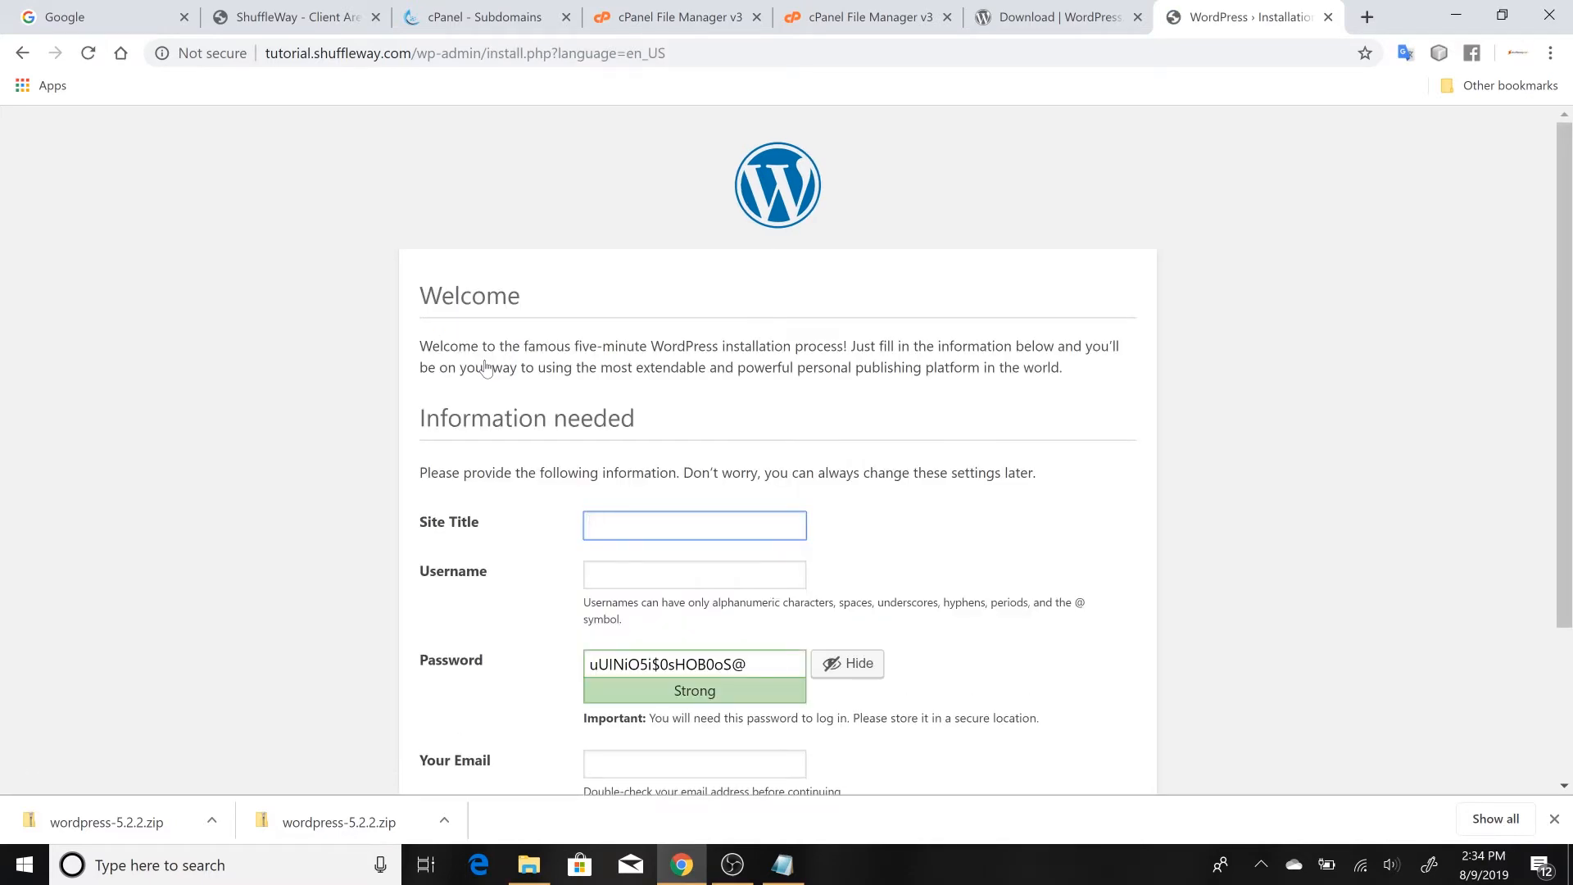
Set the site title to WEB DESIGN TUTORIAL and the username to ShuffleWay in the WordPress installation form
scroll(485, 367, down, 3)
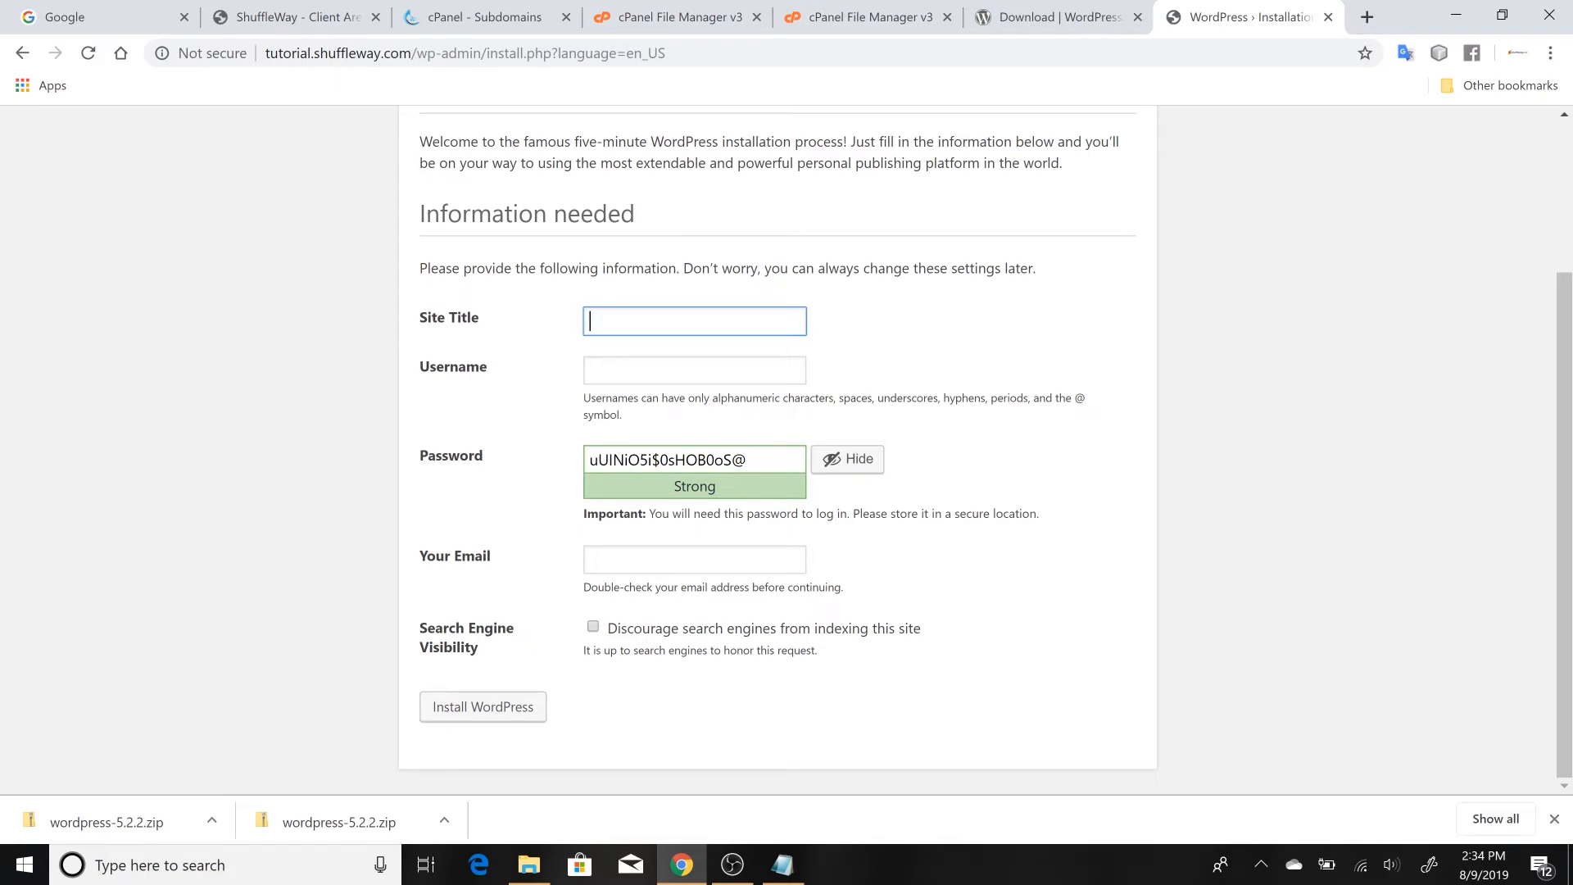
click(695, 321)
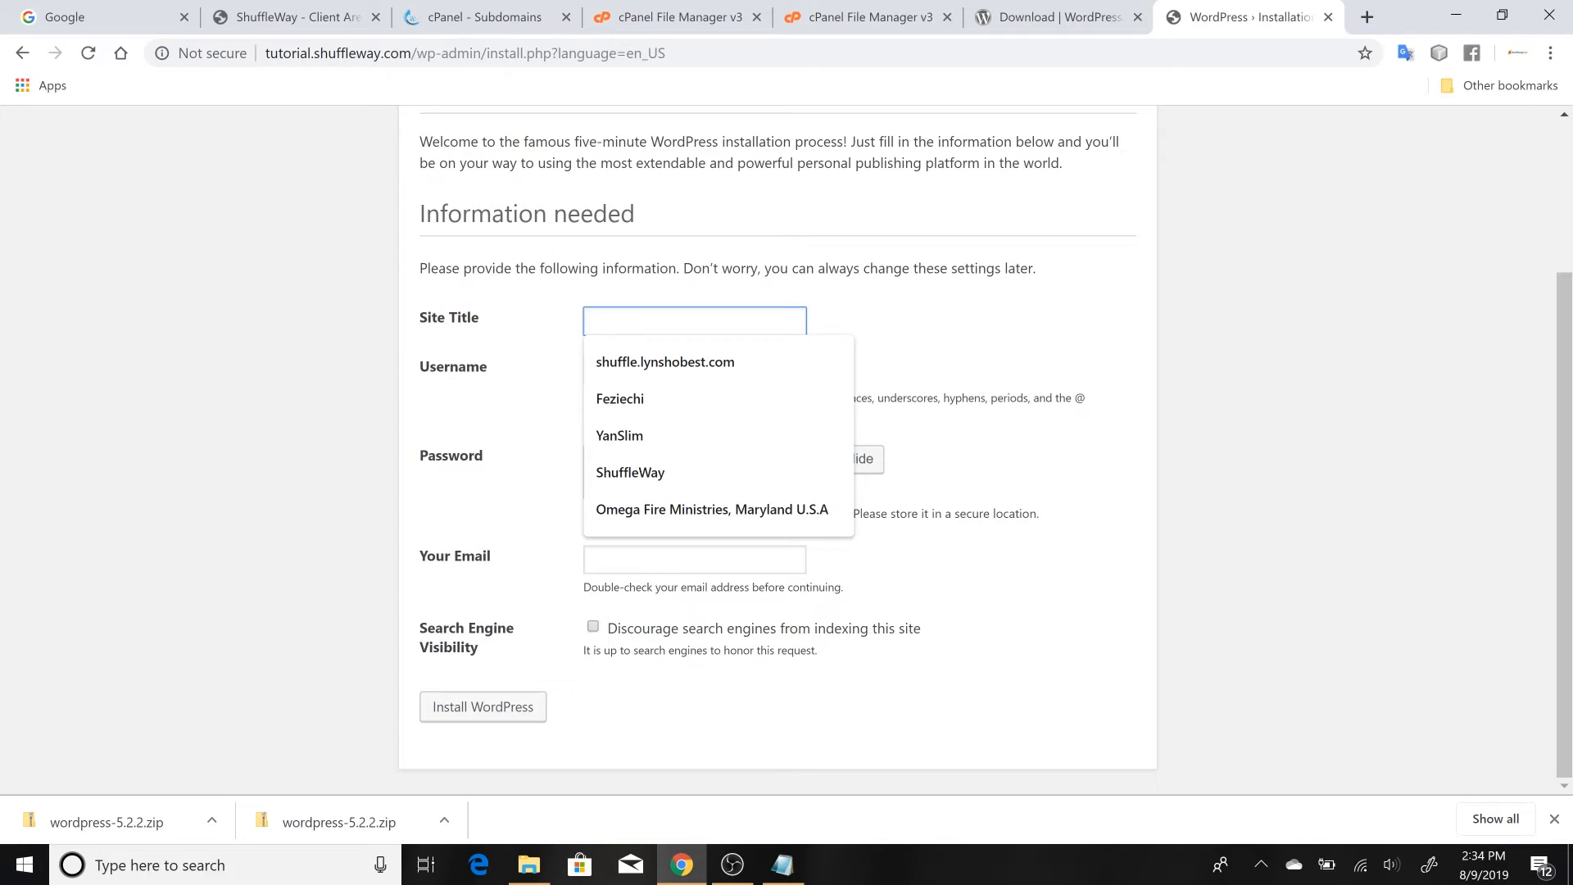
text(WEB)
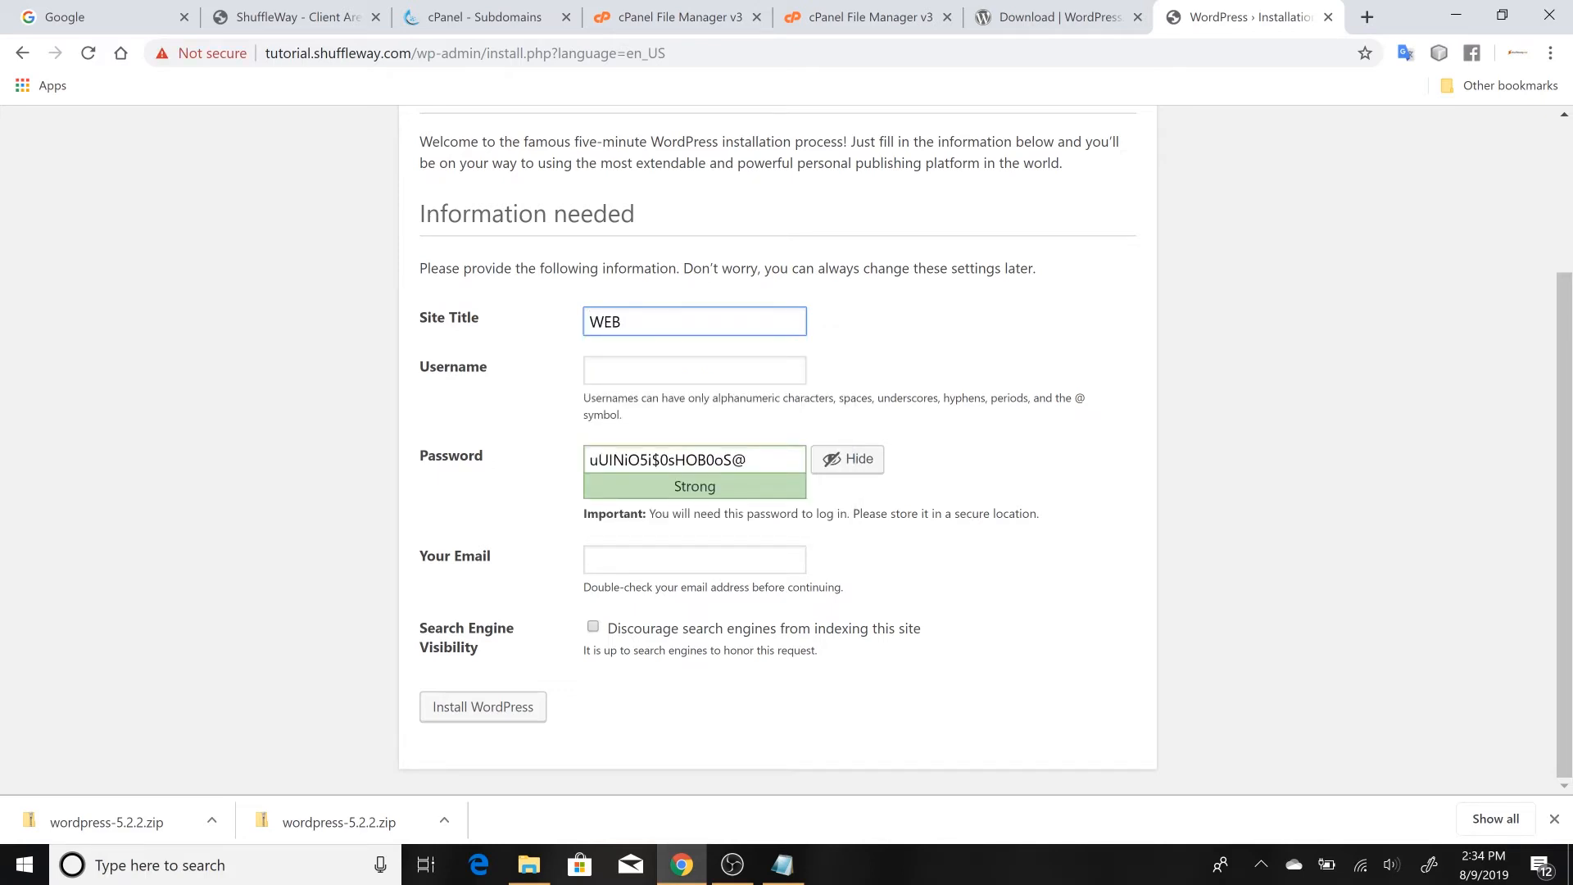
text( DESIGN TUTORIAL)
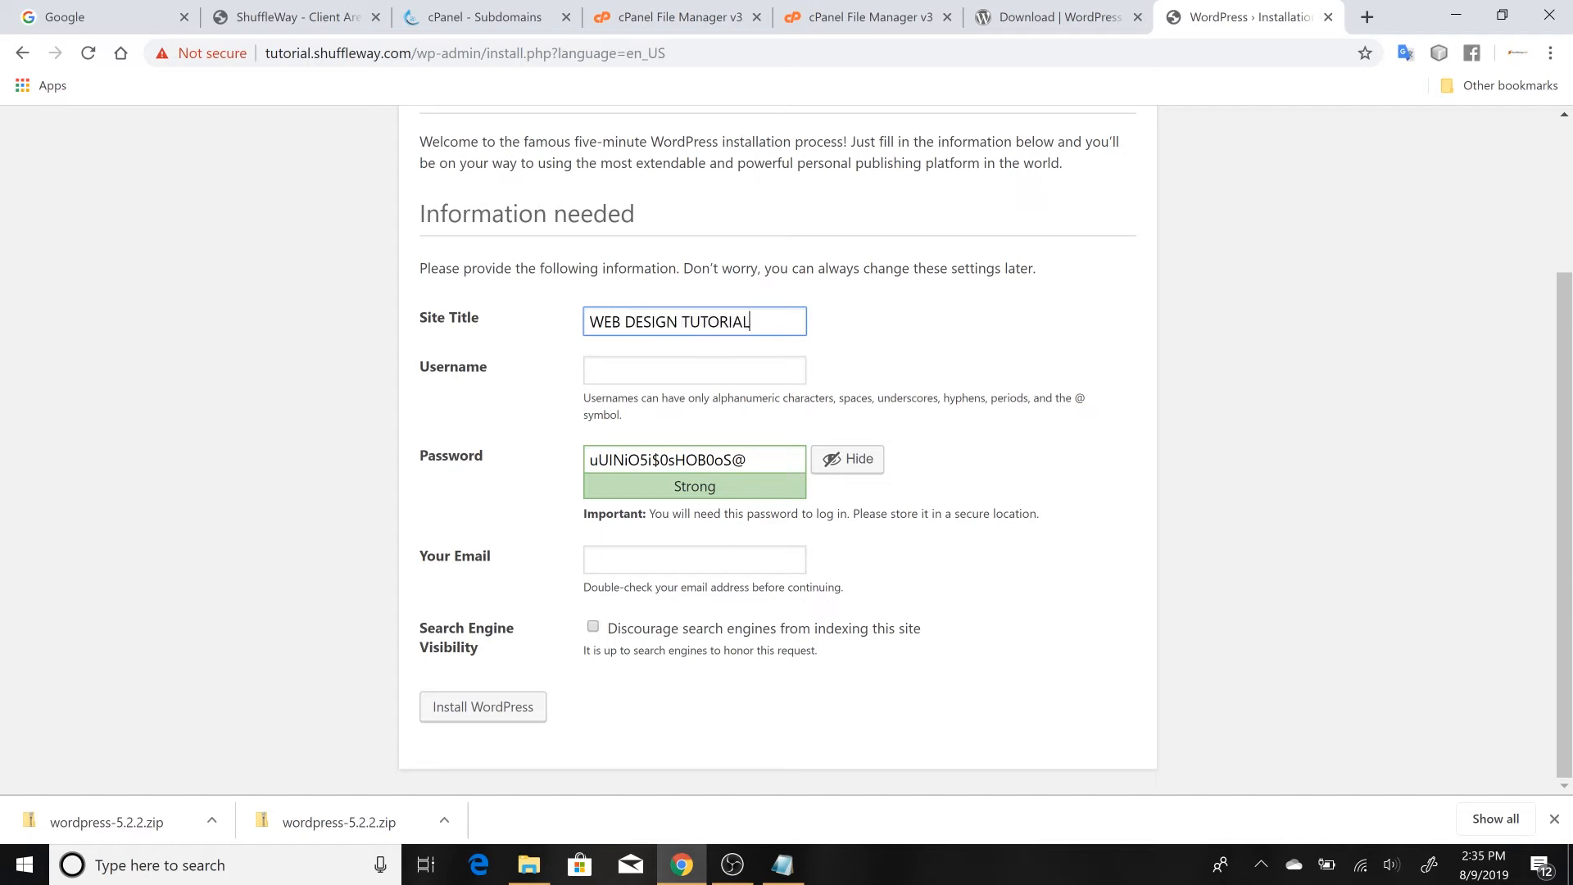
click(655, 371)
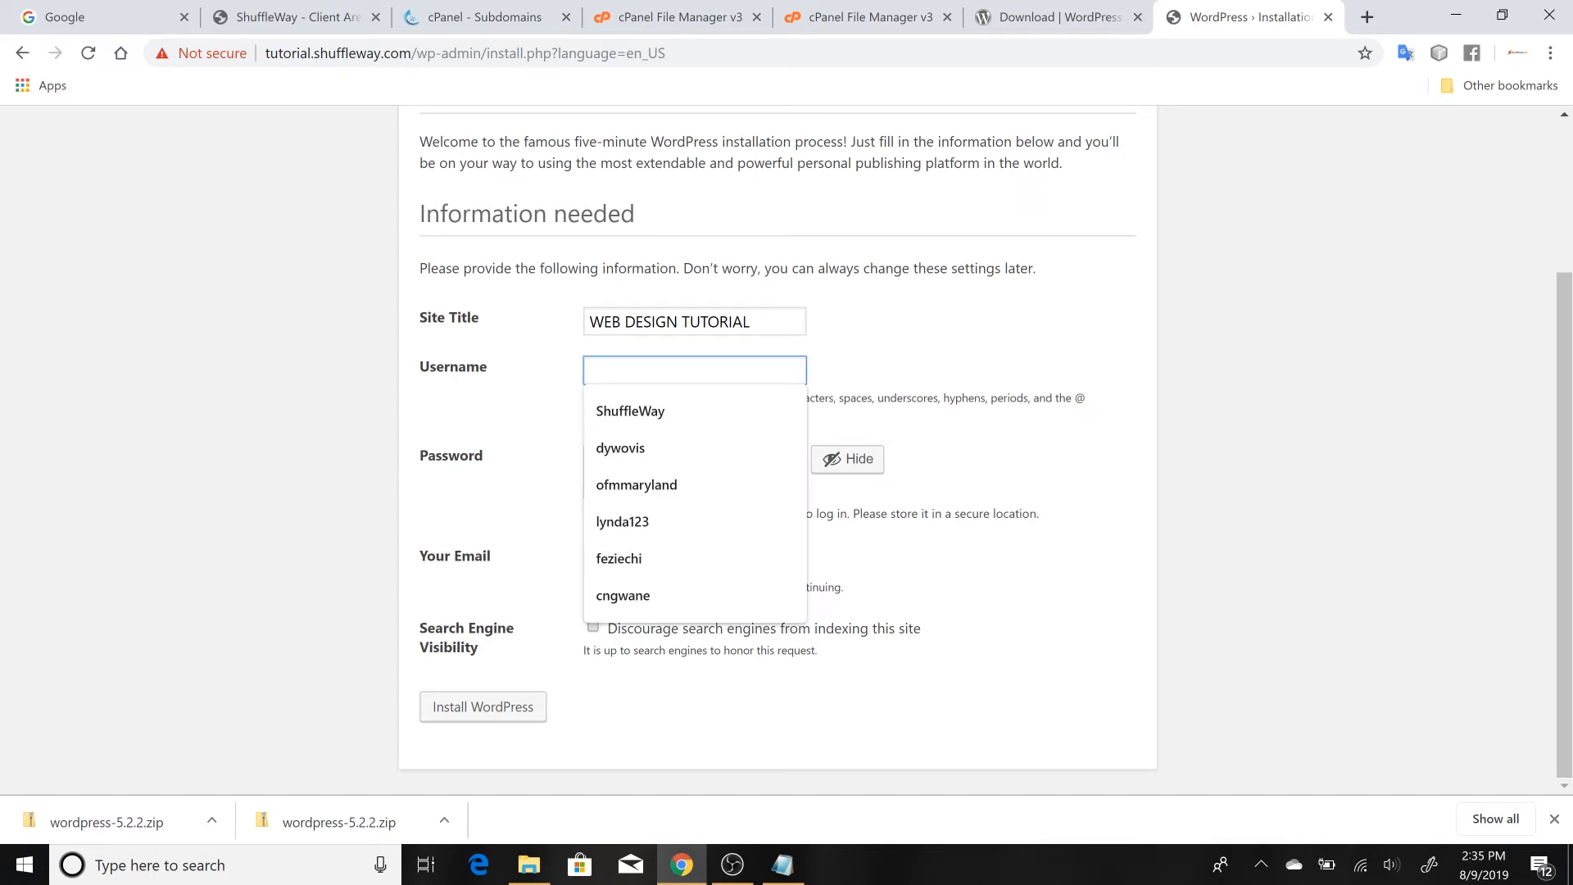
click(627, 411)
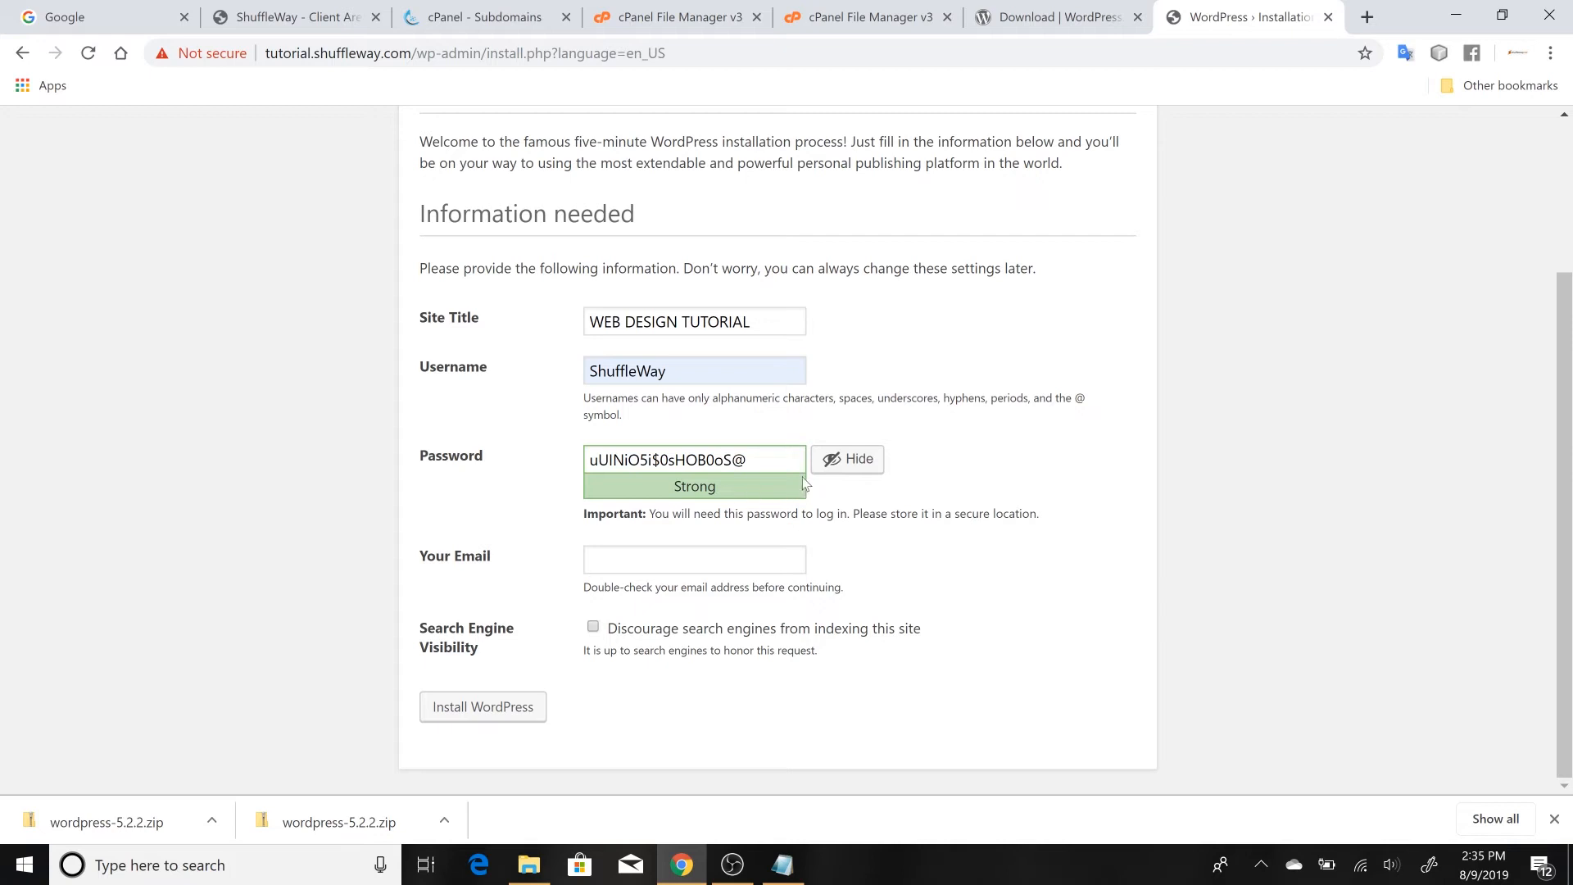
Replace the generated password in the installation form with a chosen account password, masking the characters
drag(747, 459, 588, 459)
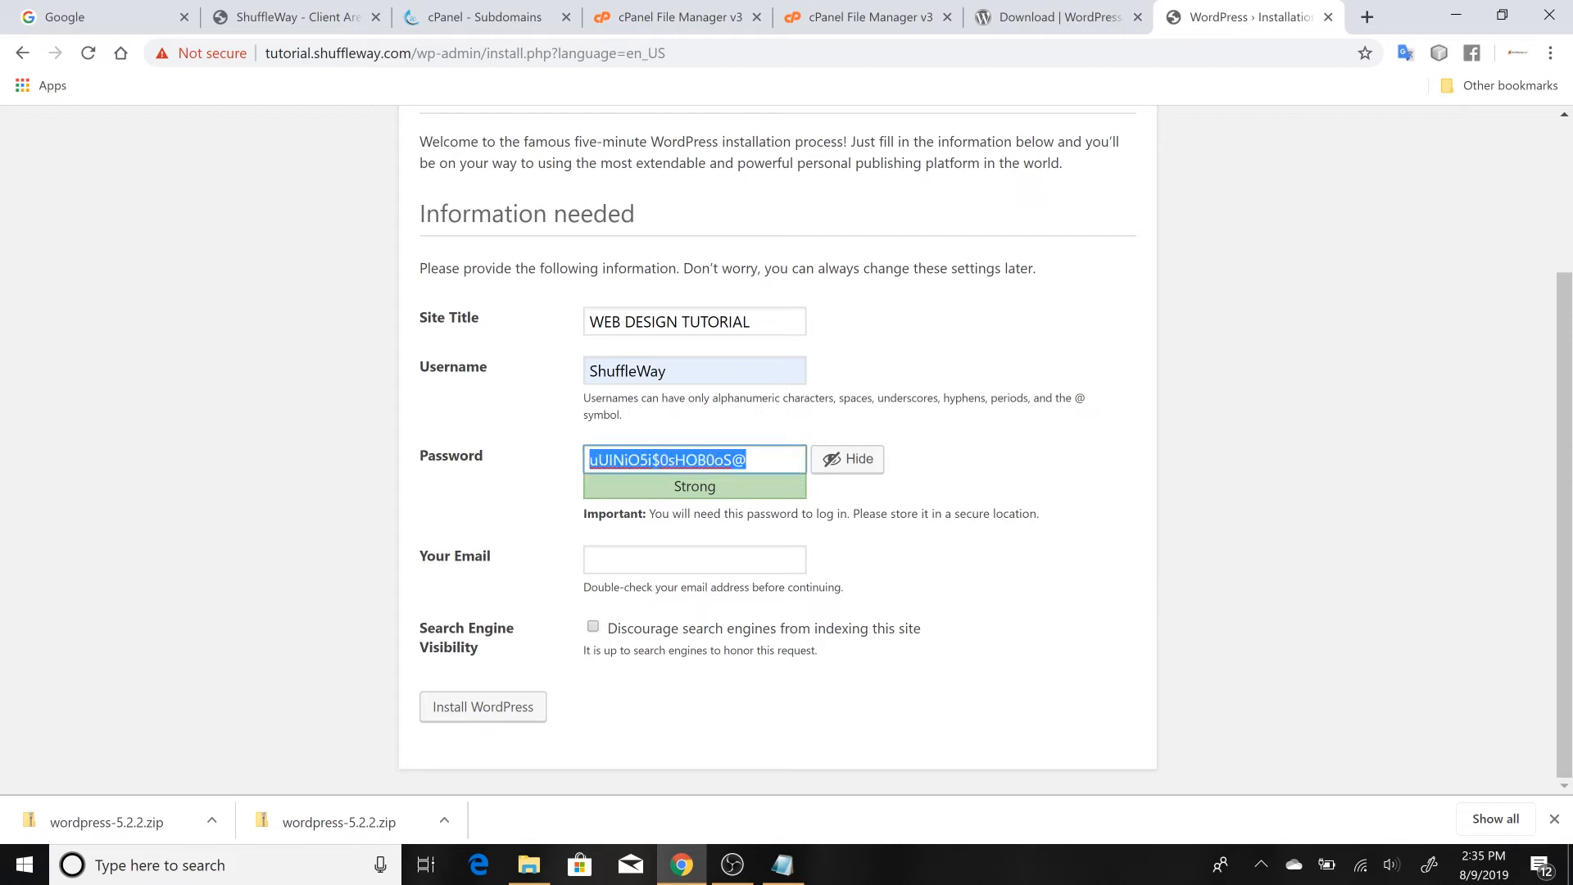
key(BackSpace)
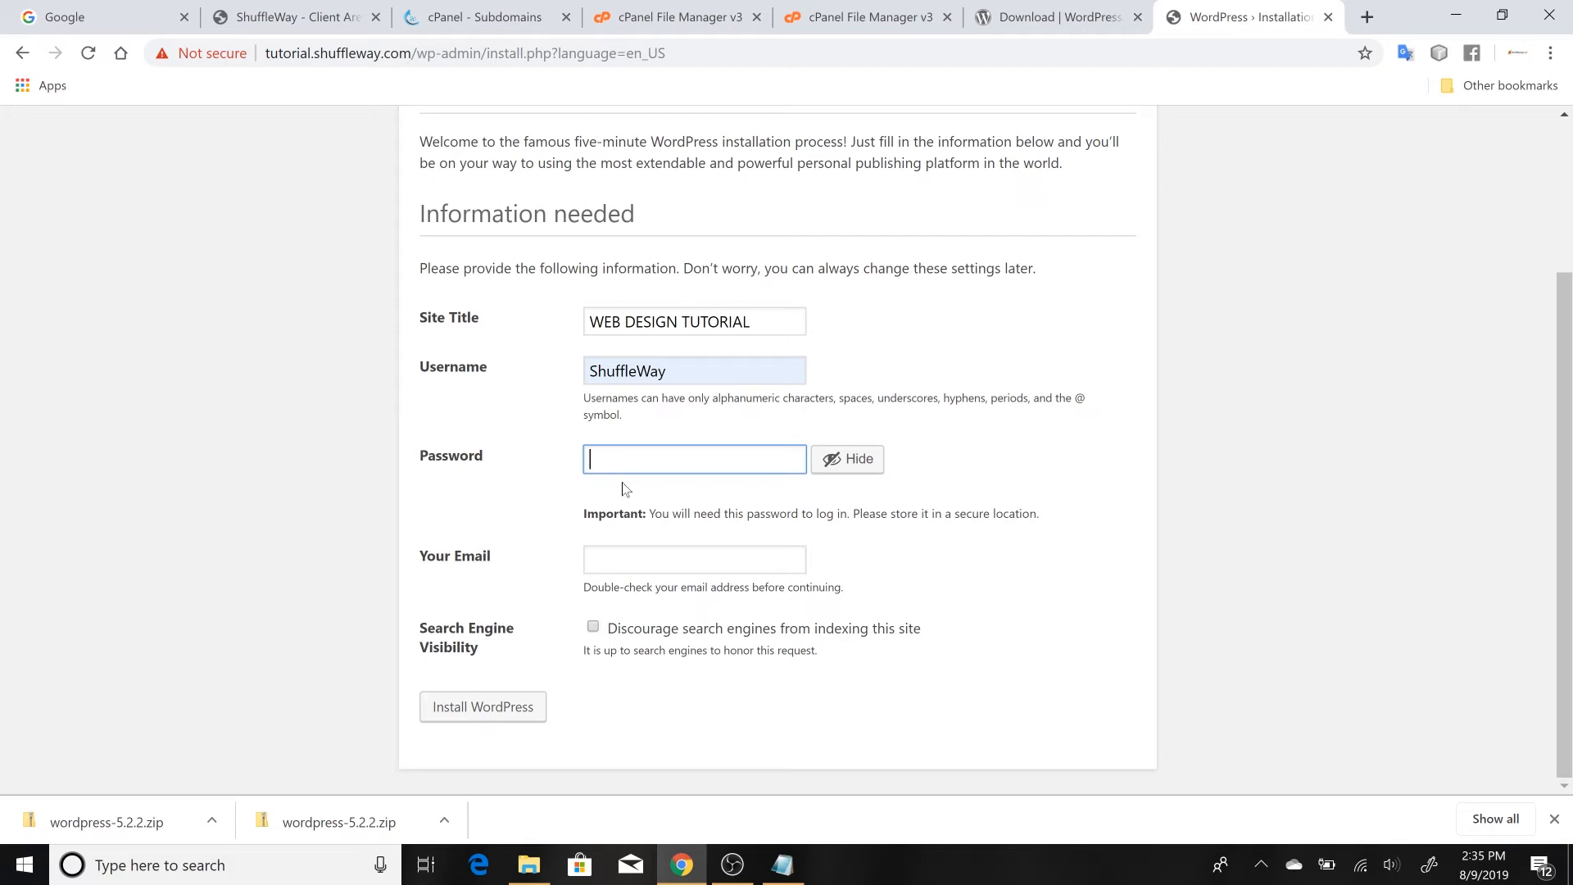
click(842, 464)
click(841, 461)
text(e)
key(BackSpace)
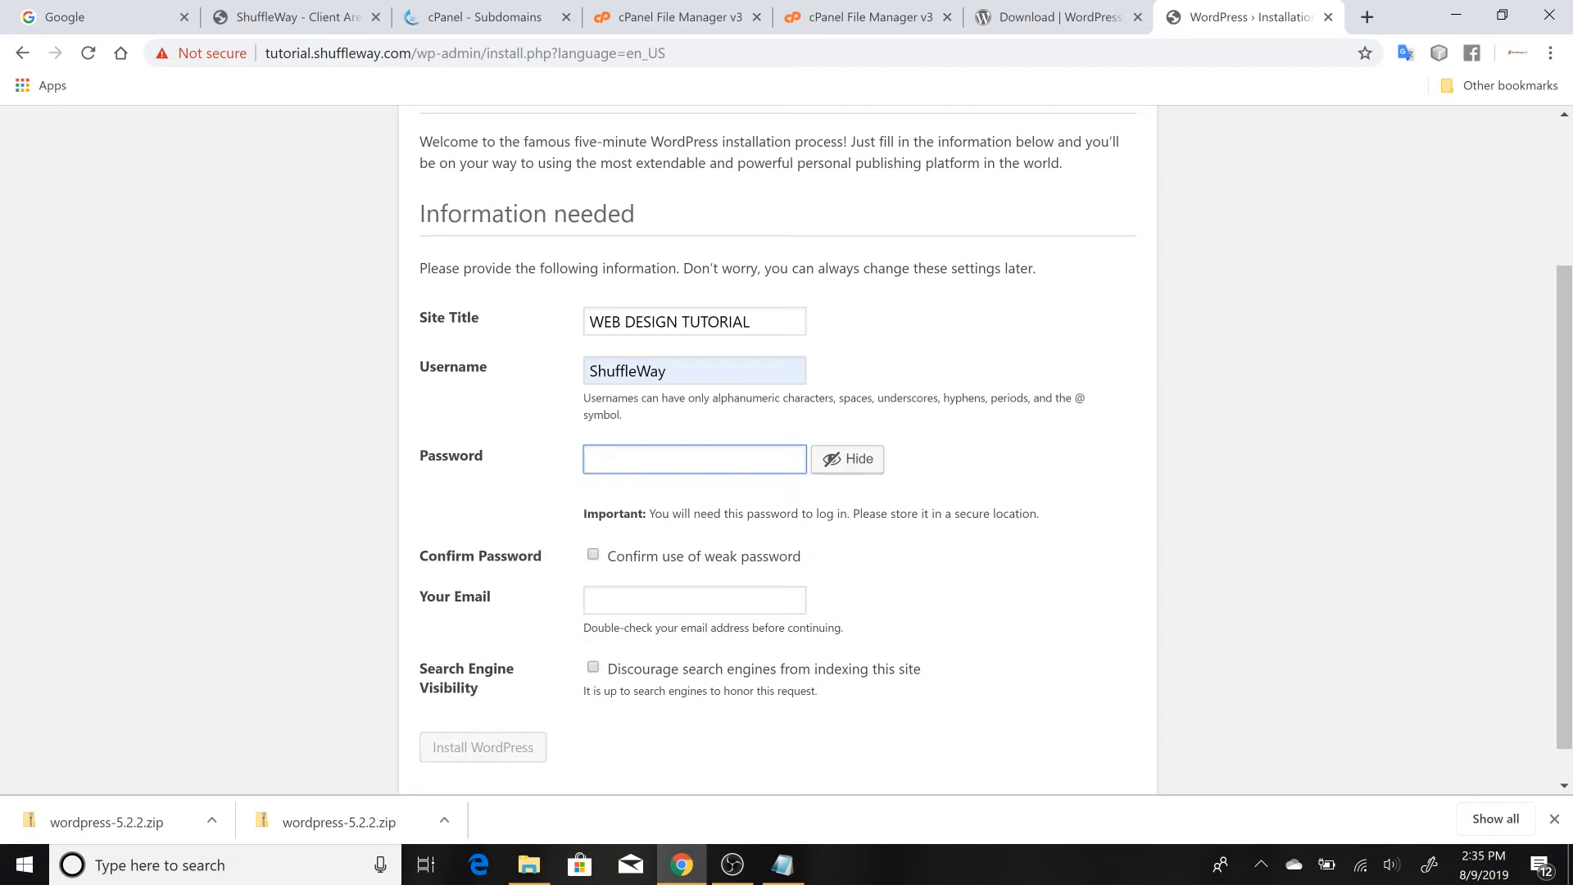
click(840, 464)
text(e••••••)
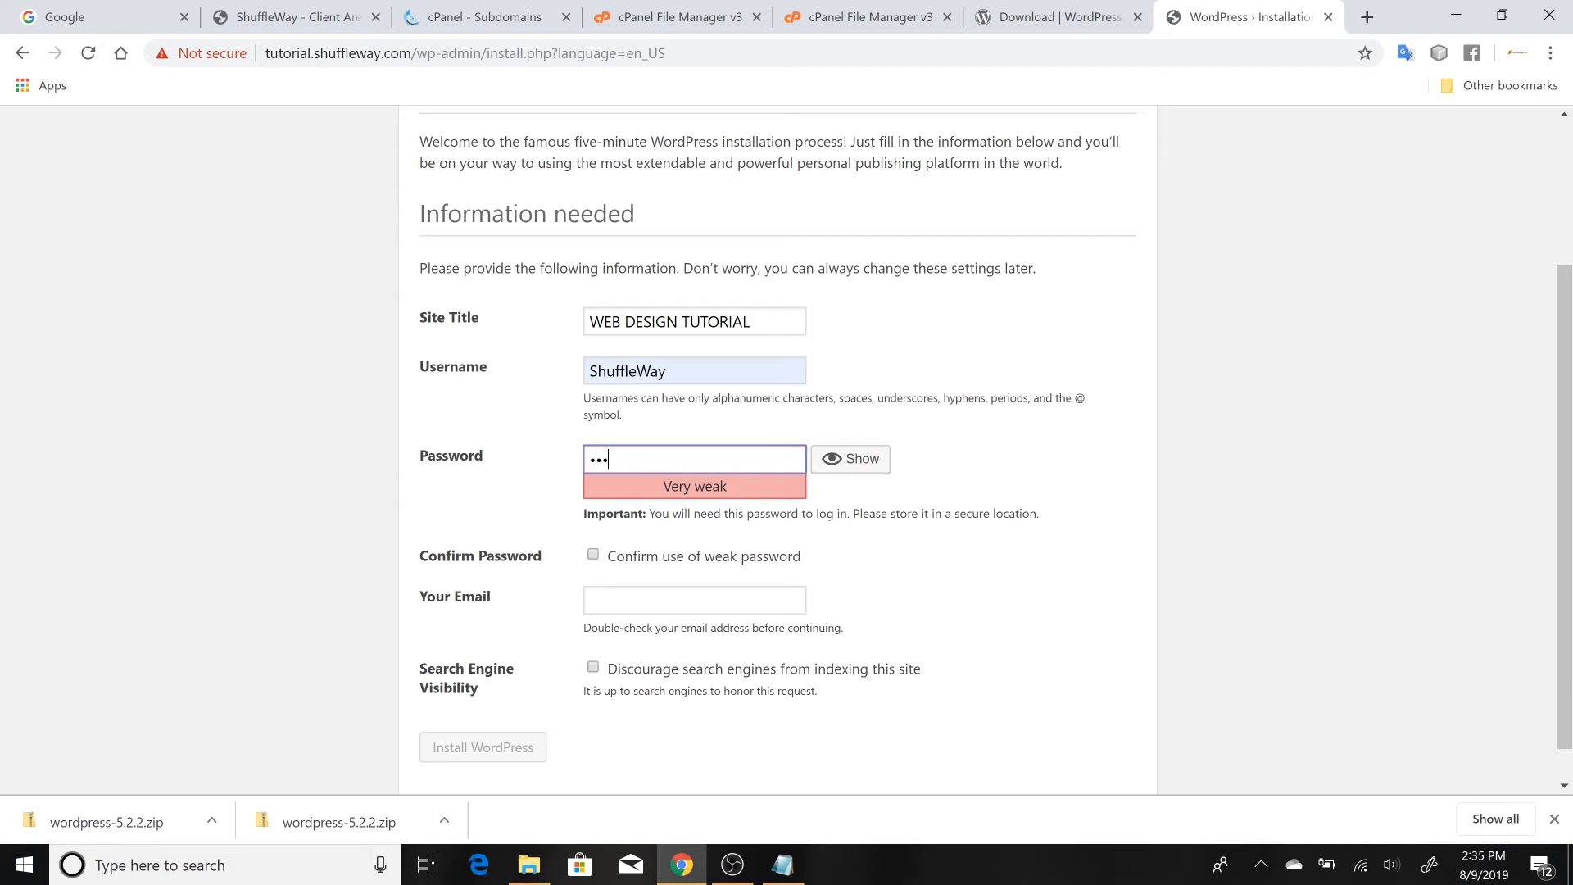
text(••)
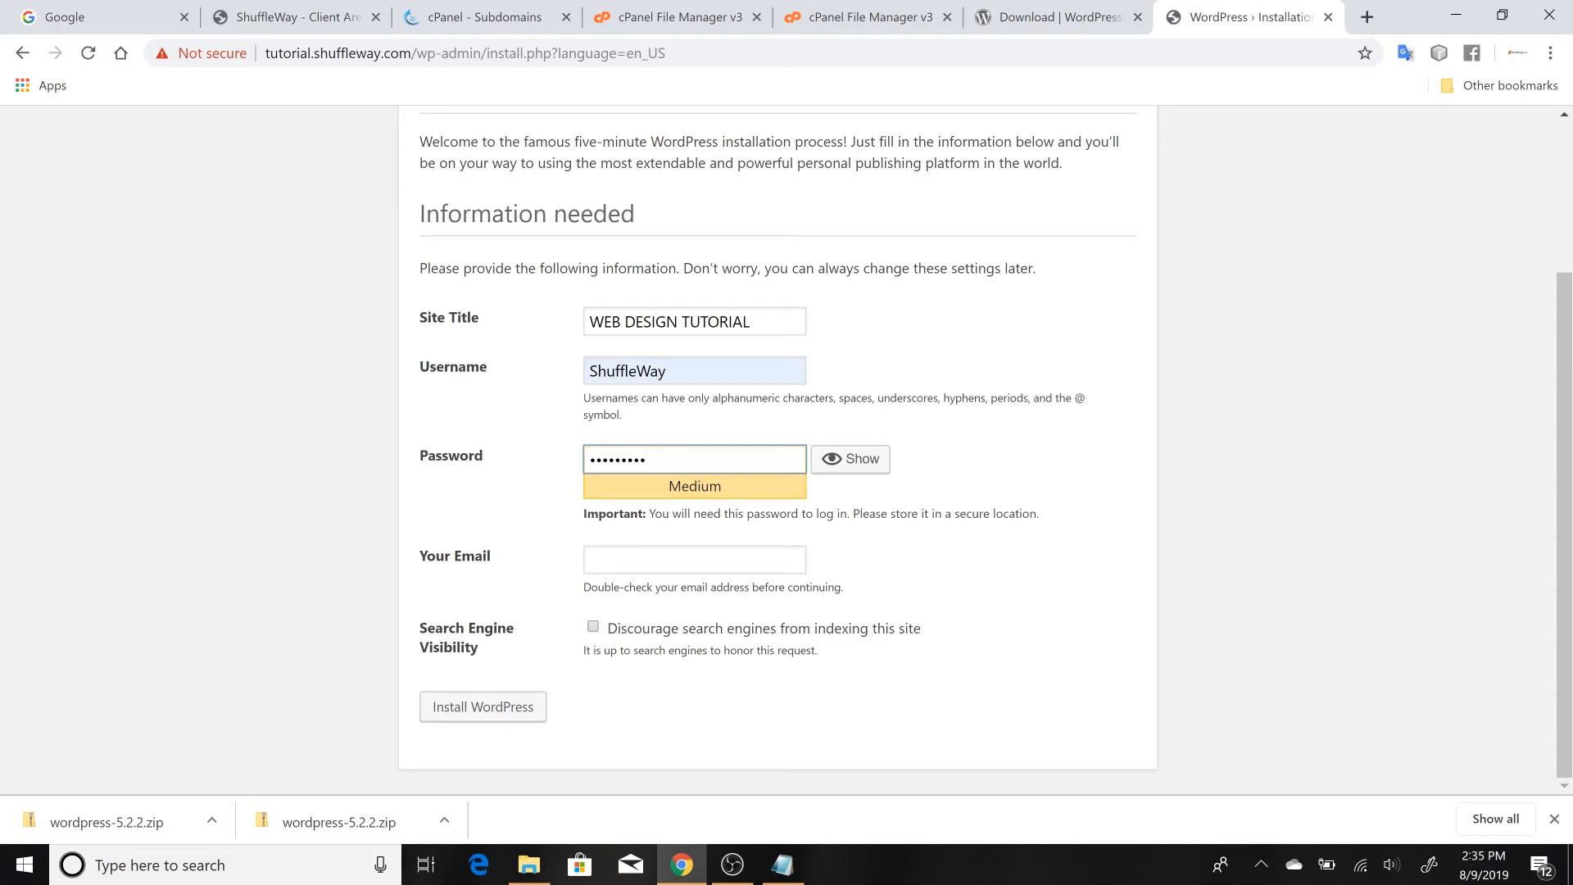
Fill in the administrator's email and install WordPress with search engines discouraged from indexing the site
click(619, 560)
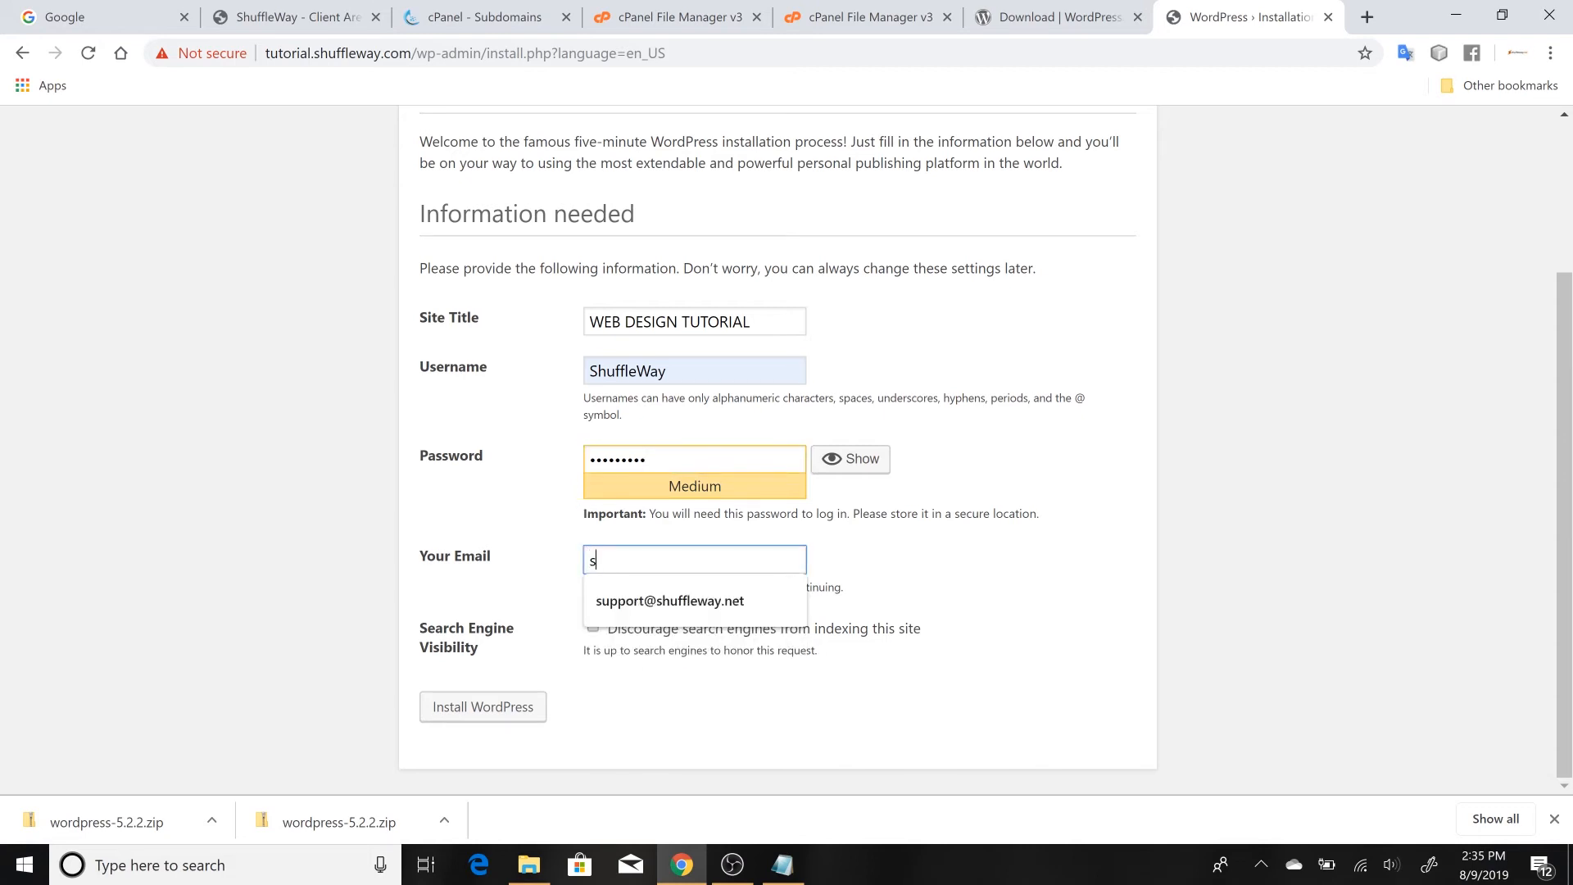
click(635, 598)
click(558, 582)
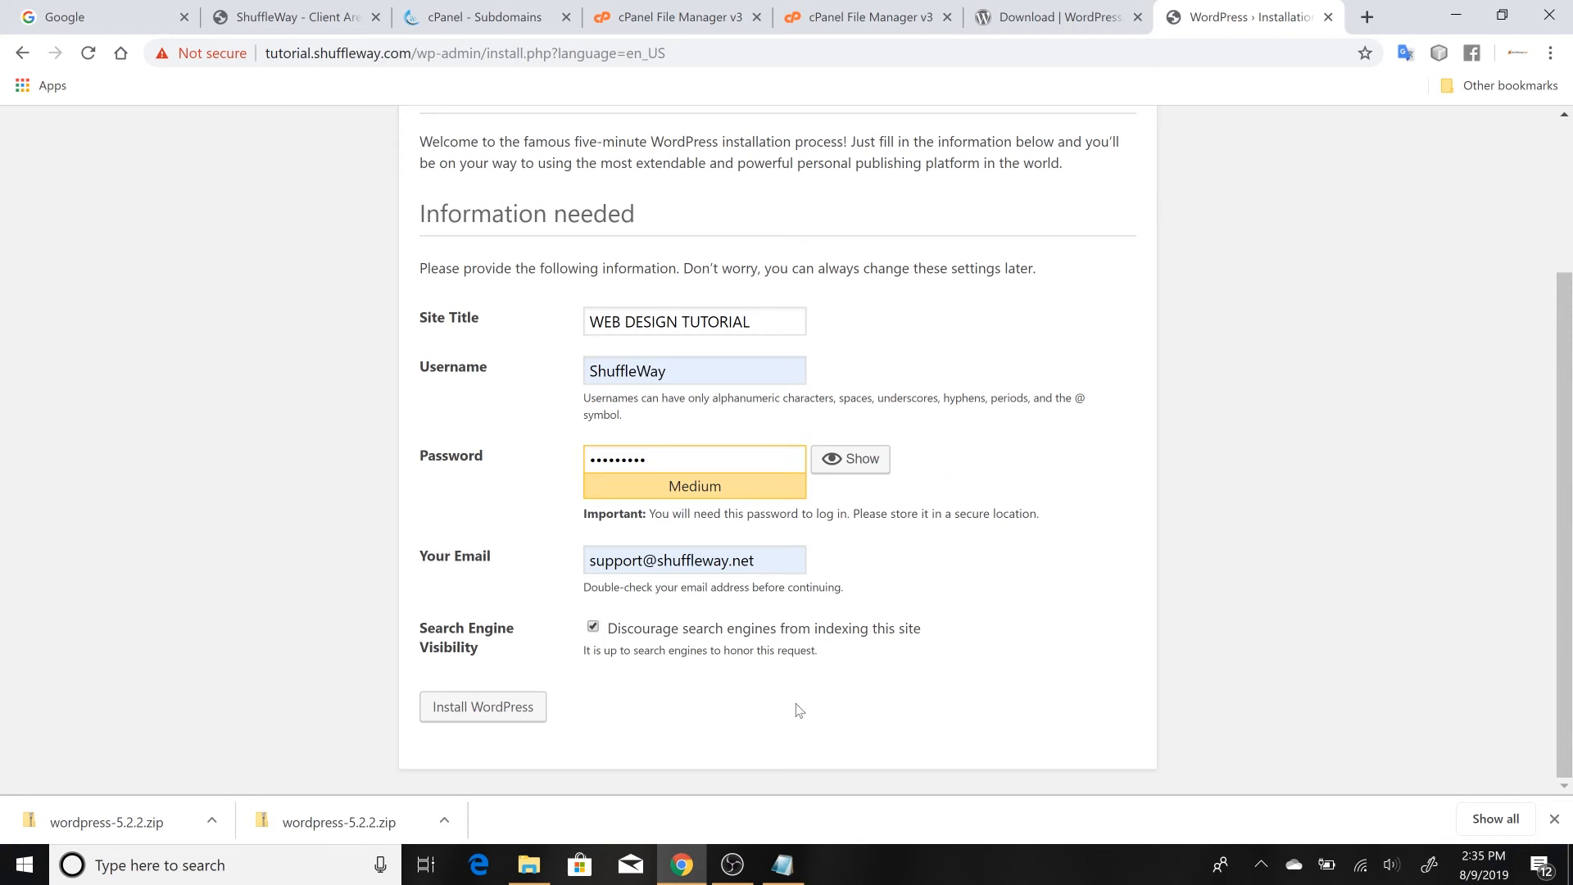
click(498, 720)
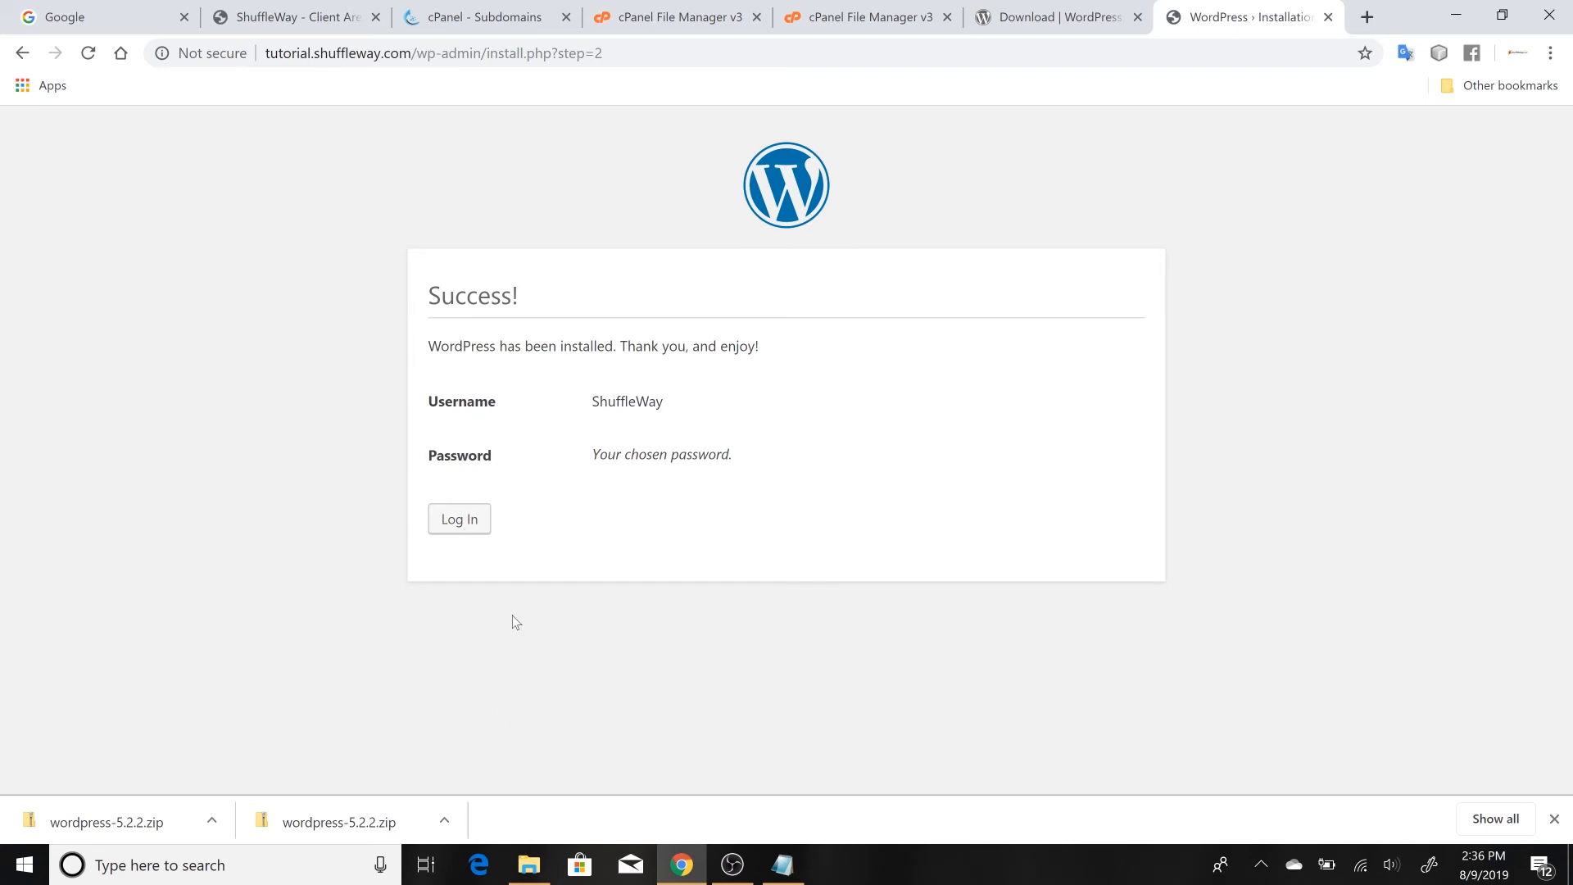
Log in to the new WordPress dashboard with the administrator's email and account password
click(459, 522)
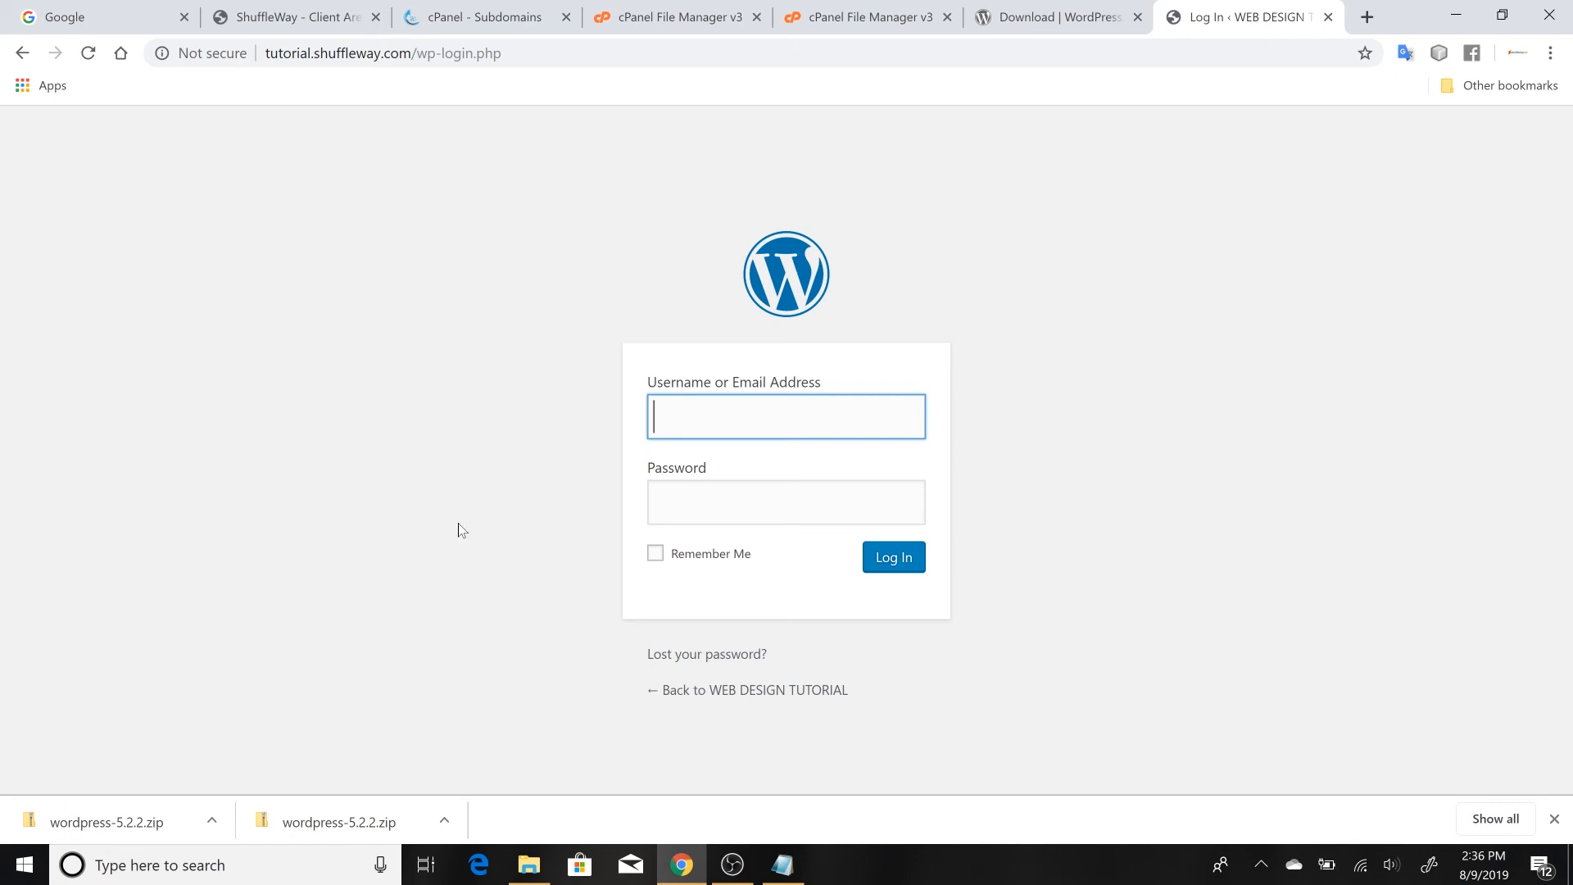
text(S)
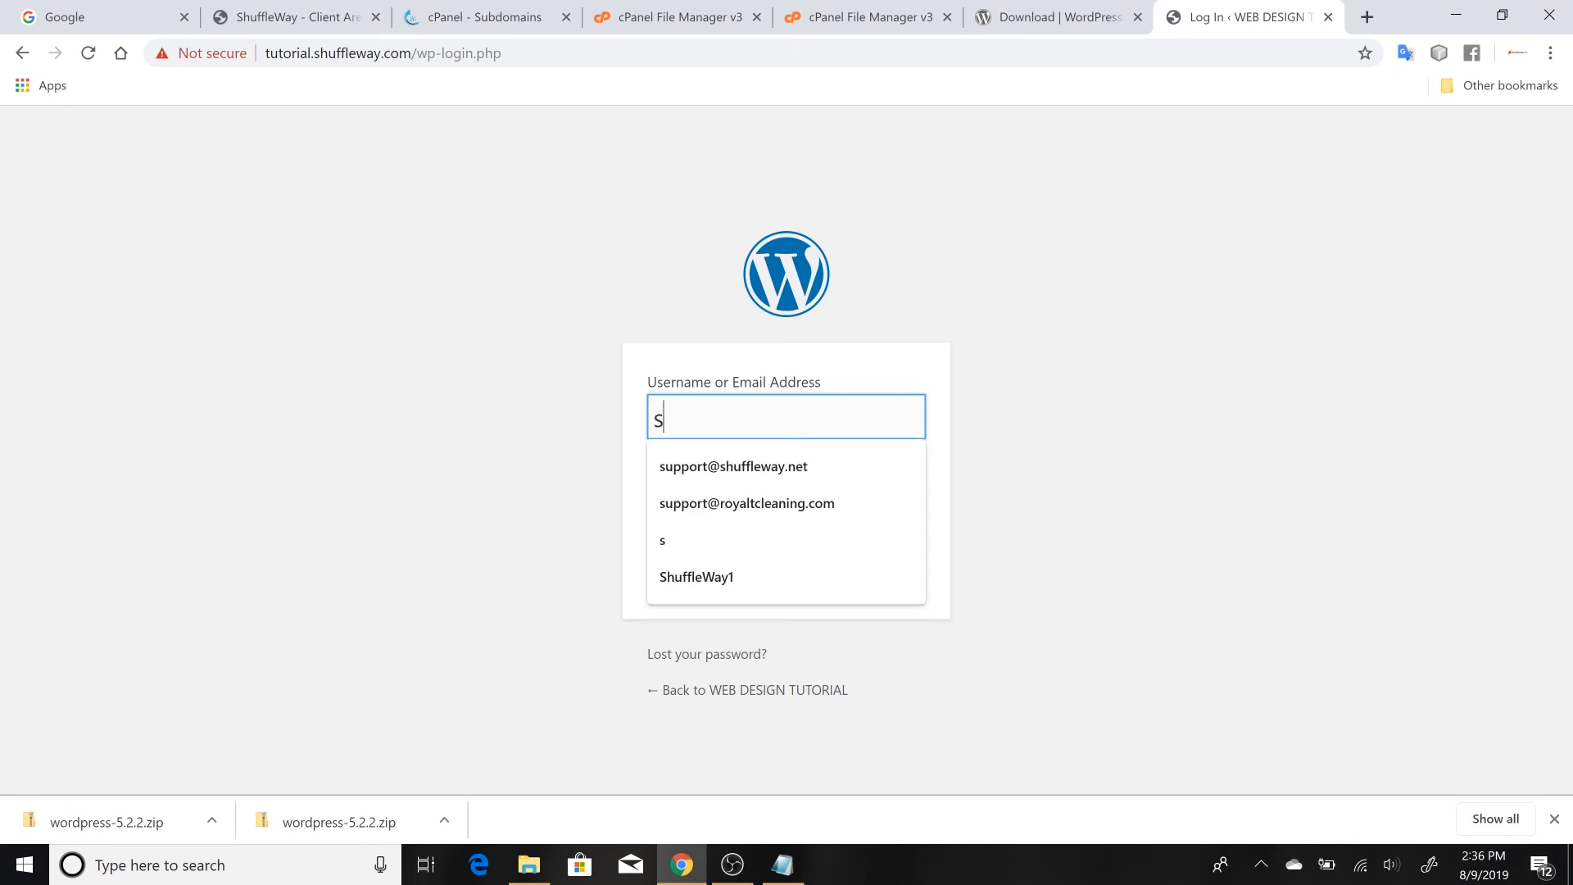
click(727, 464)
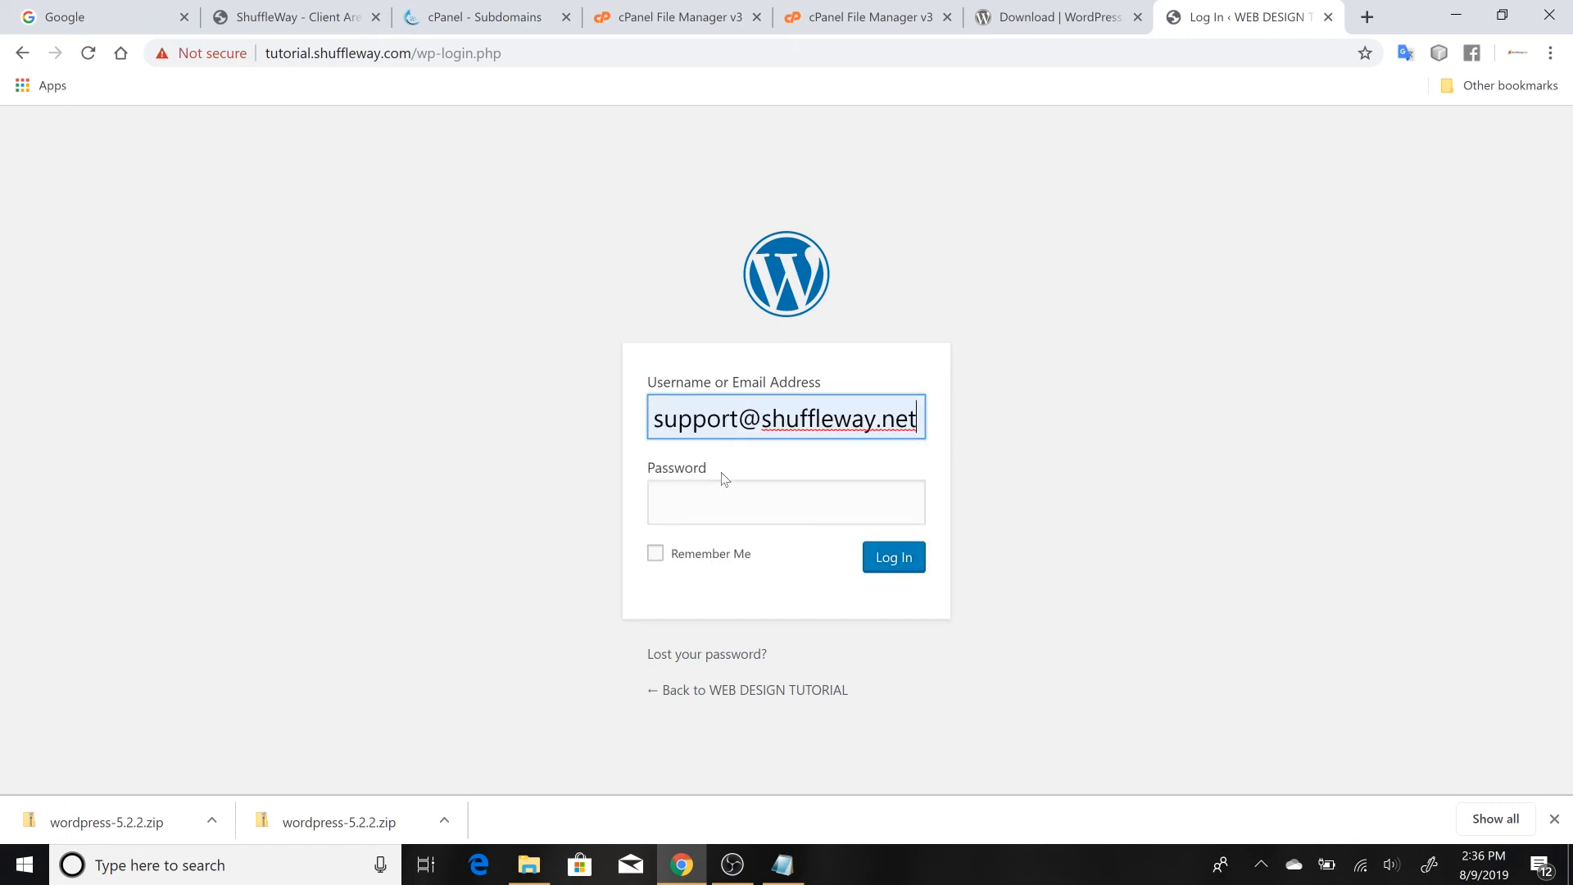
key(Tab)
text(•)
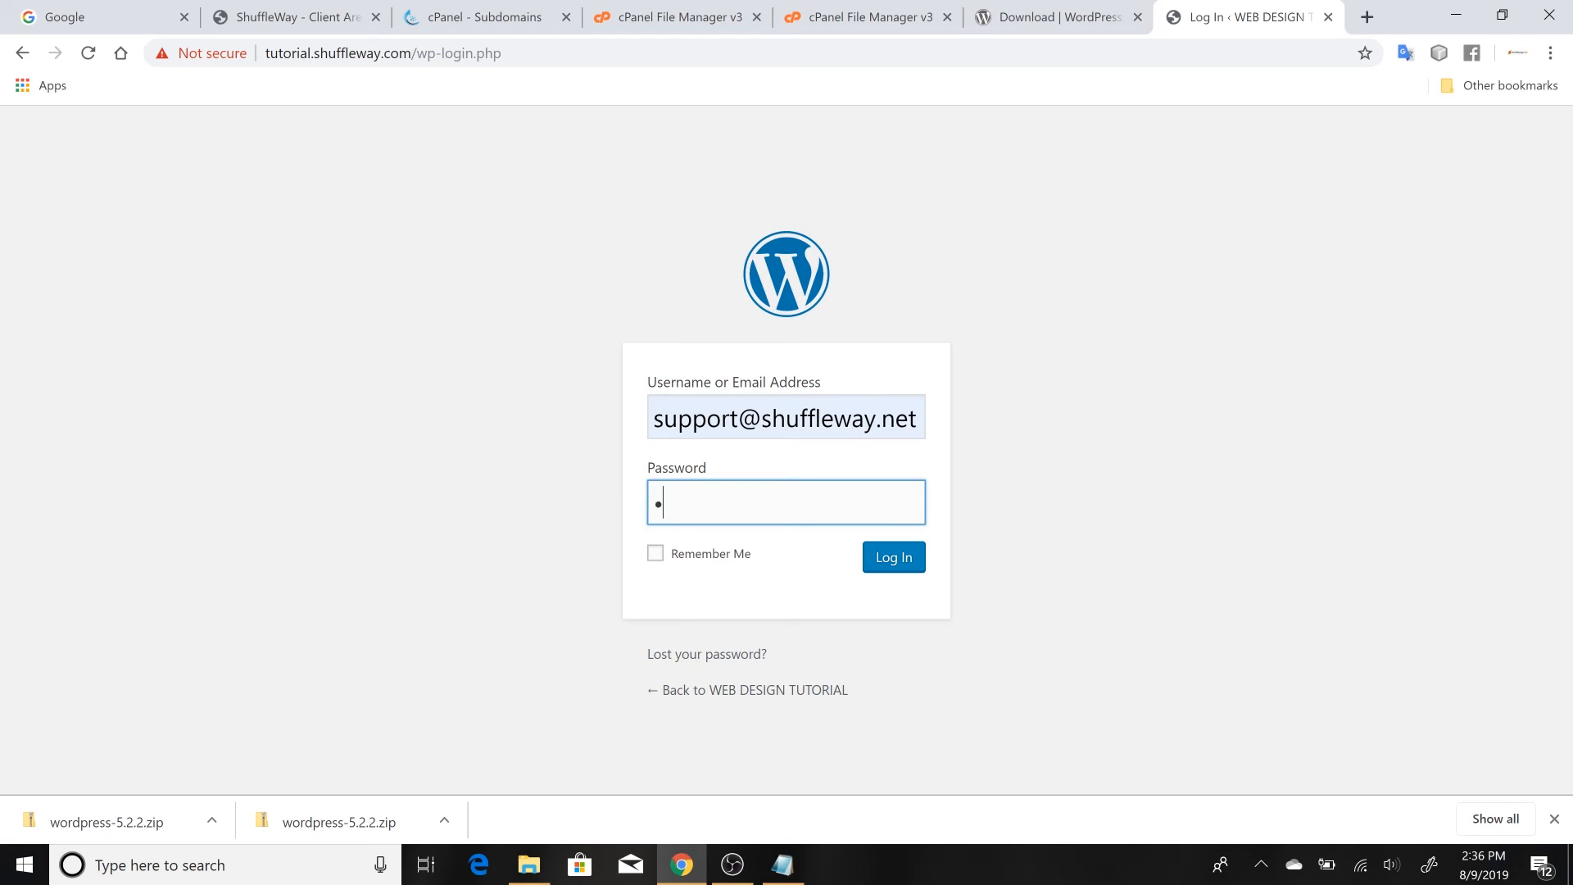
text(••)
text(***)
click(904, 573)
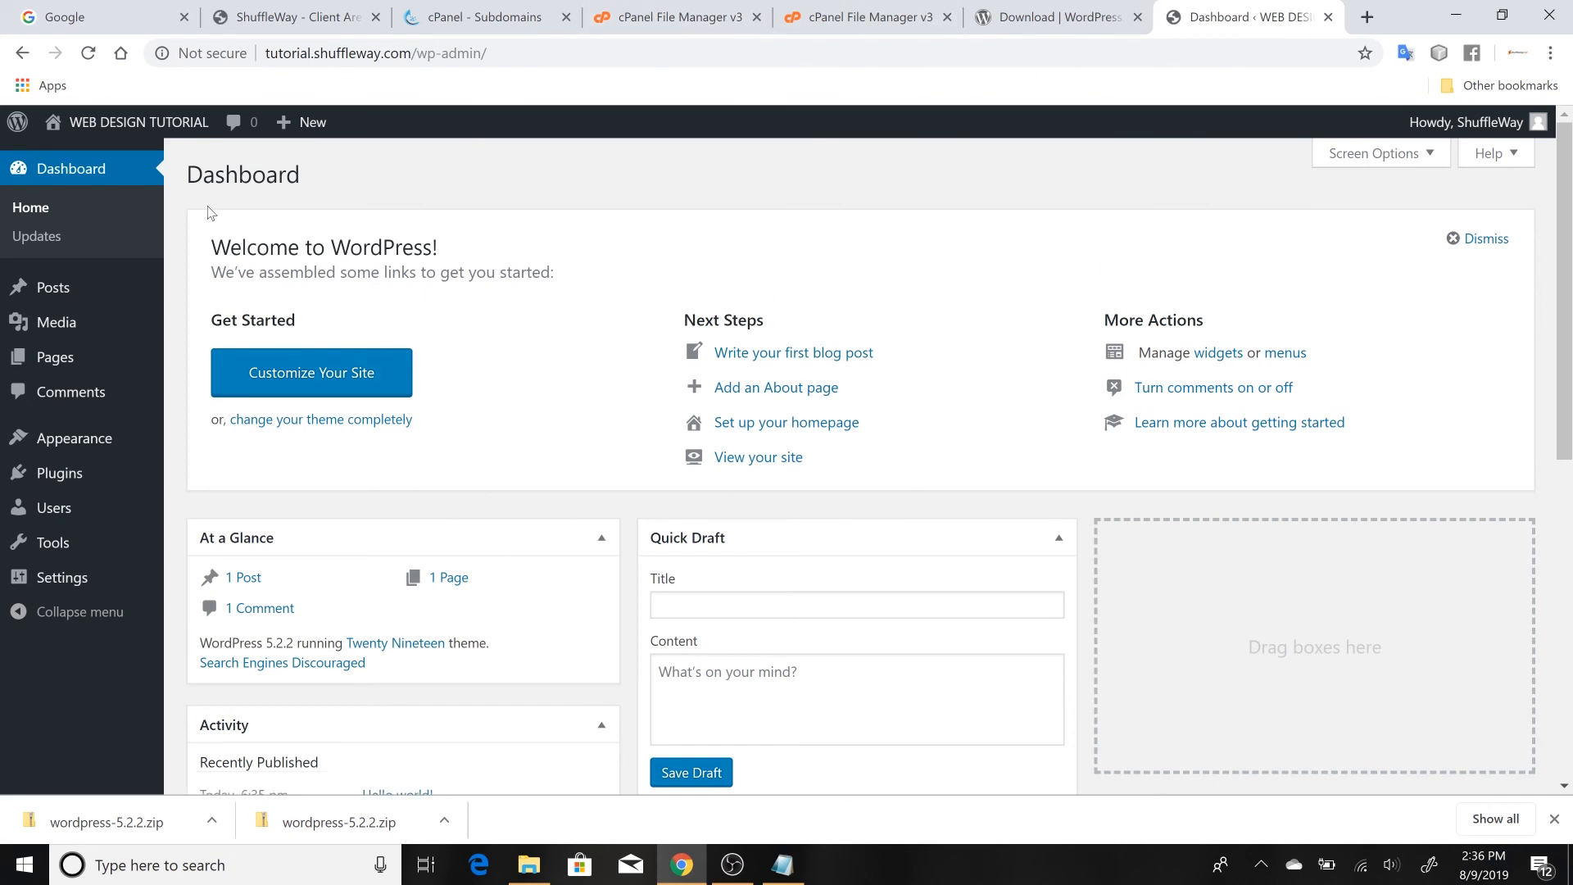
Visit the live WEB DESIGN TUTORIAL site from the dashboard and look over its front page
mouse_move(121, 132)
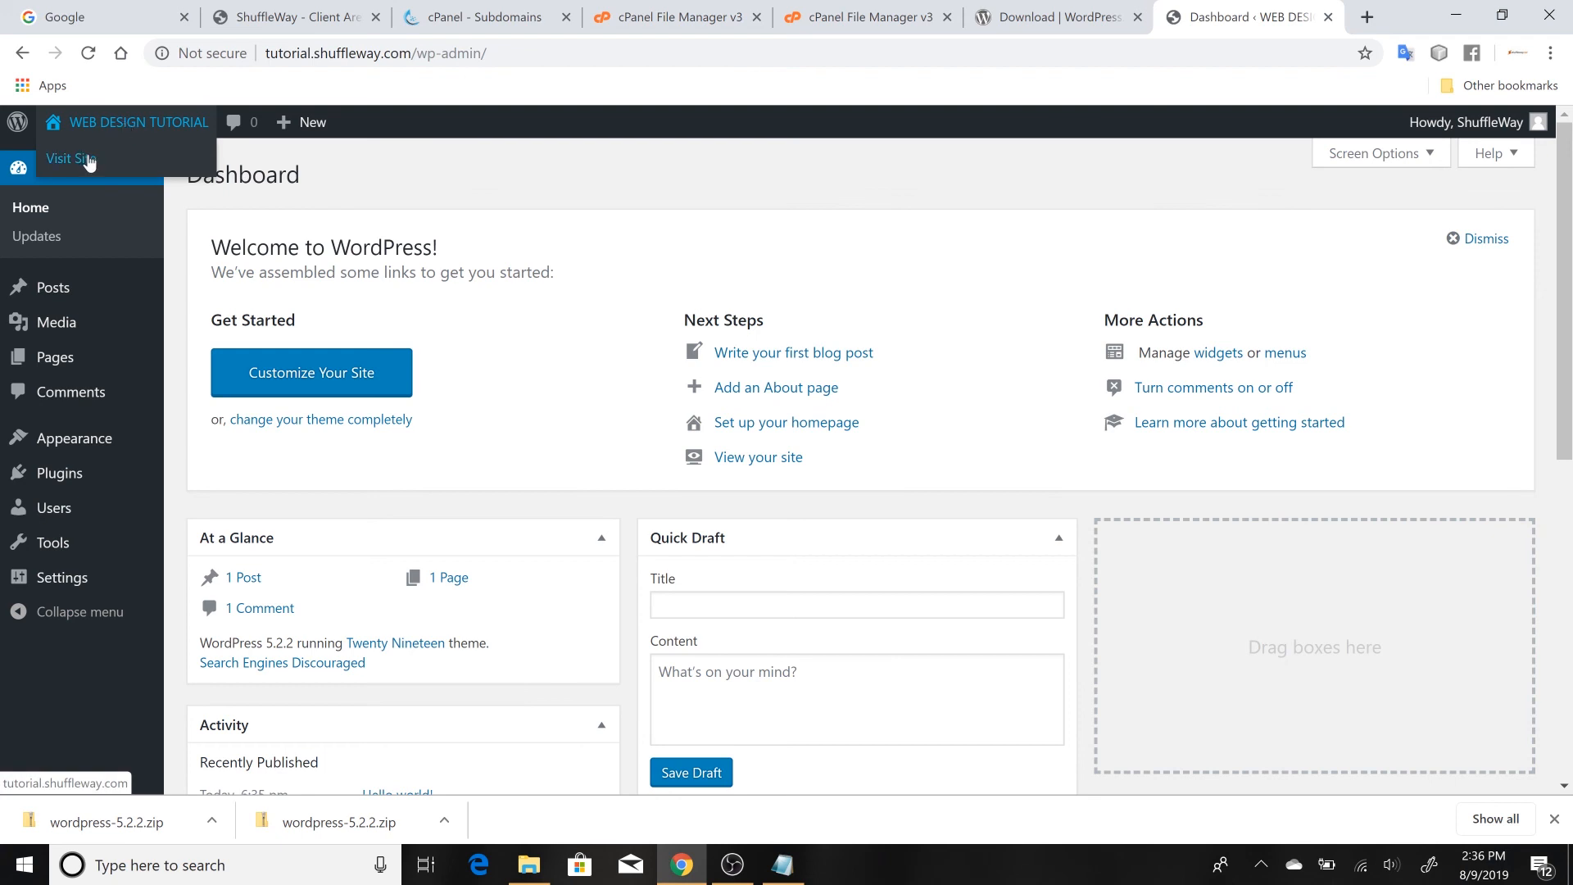
click(89, 160)
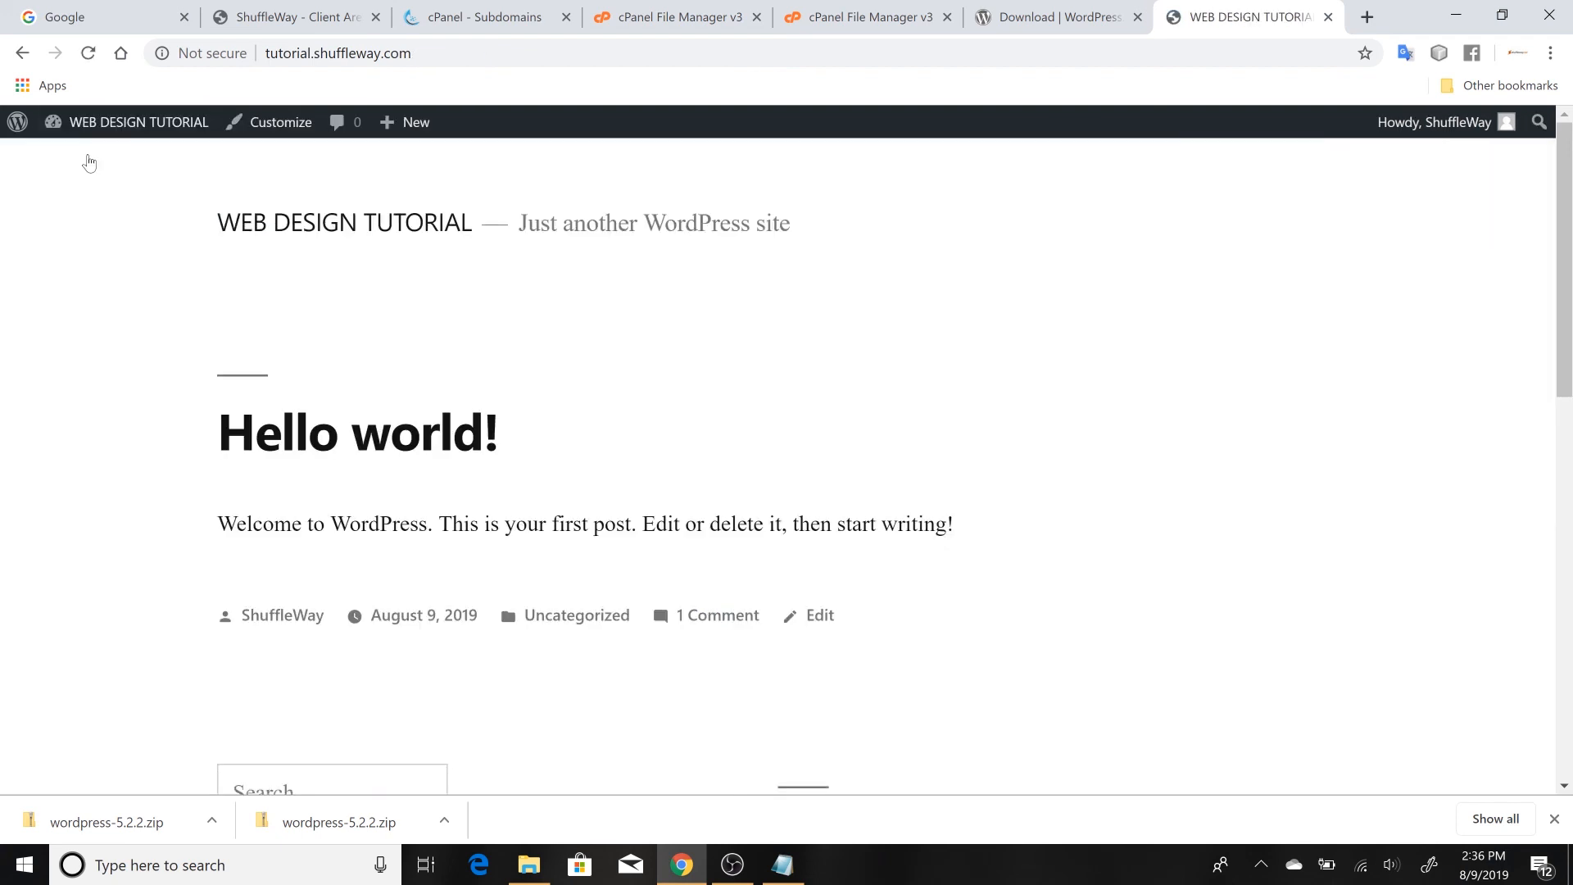
scroll(386, 250, down, 10)
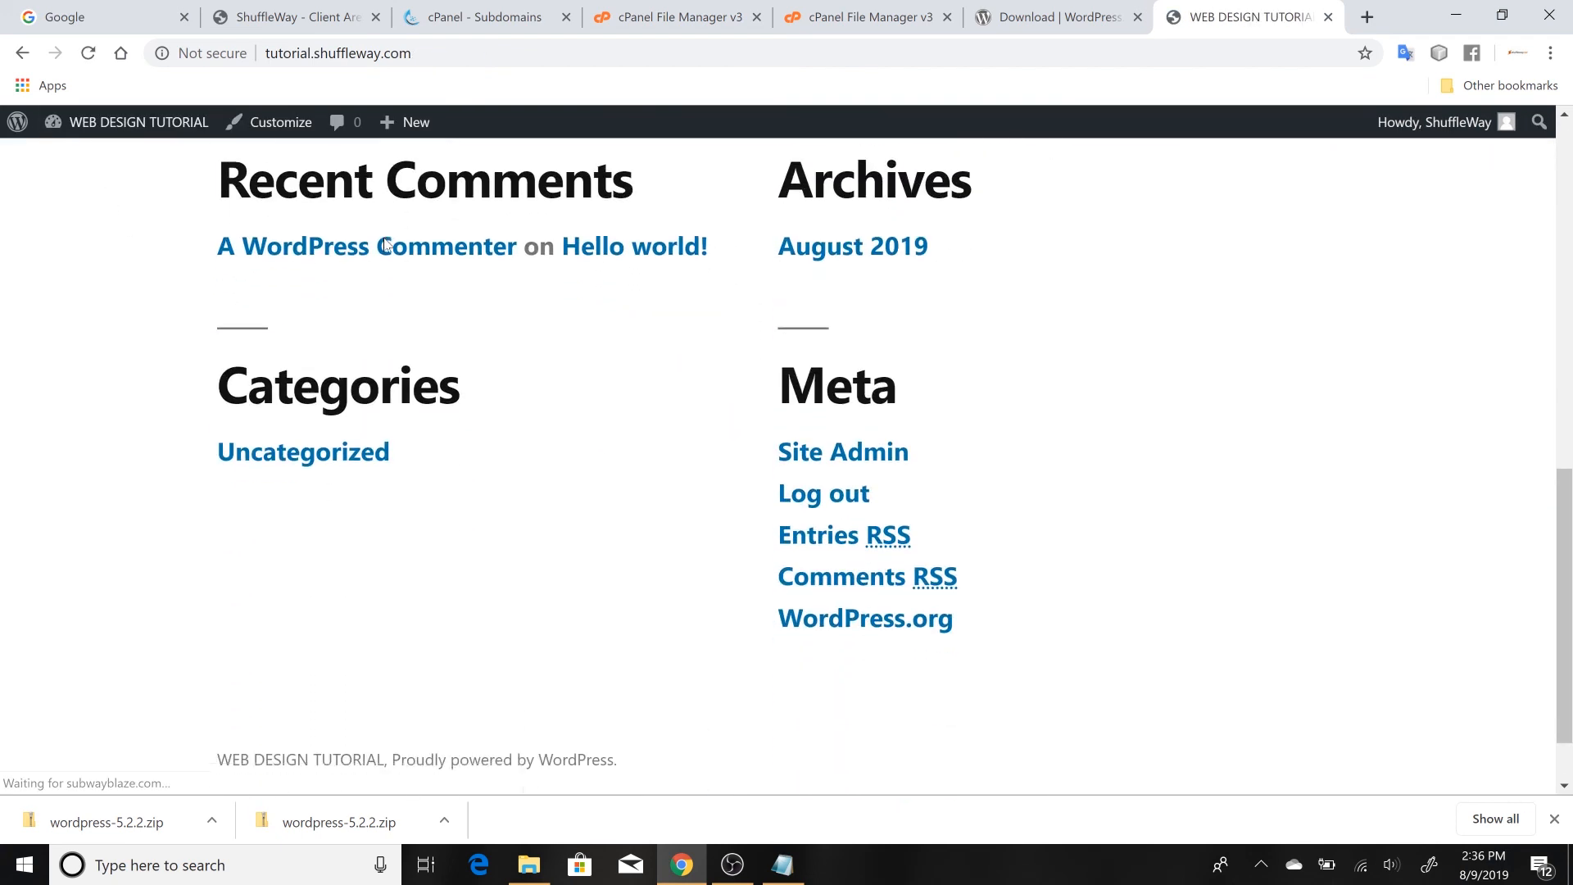
scroll(386, 246, up, 10)
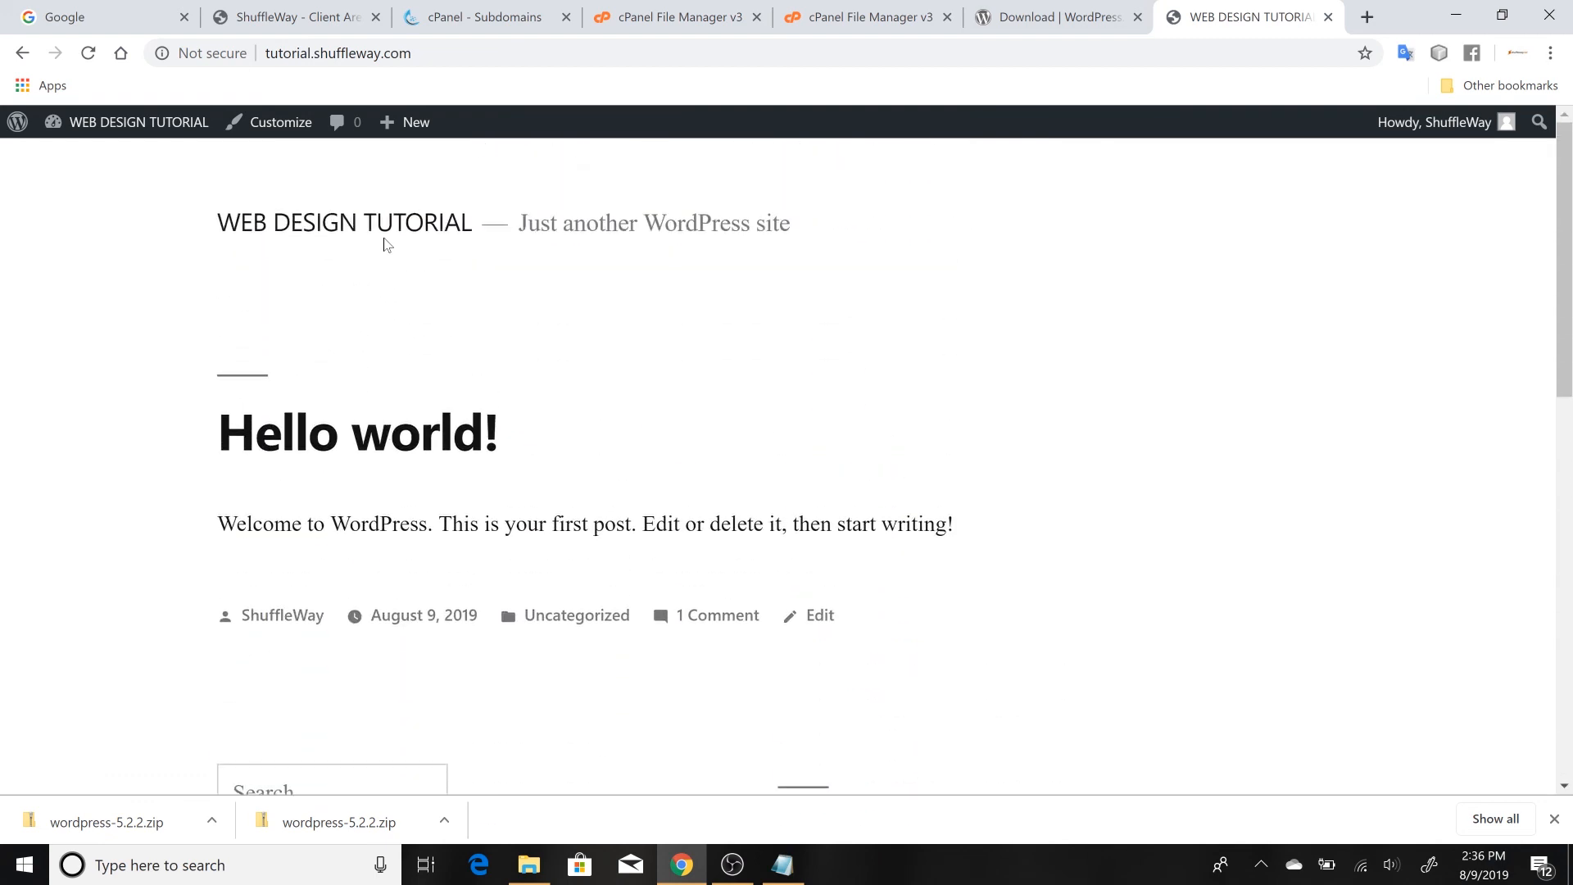